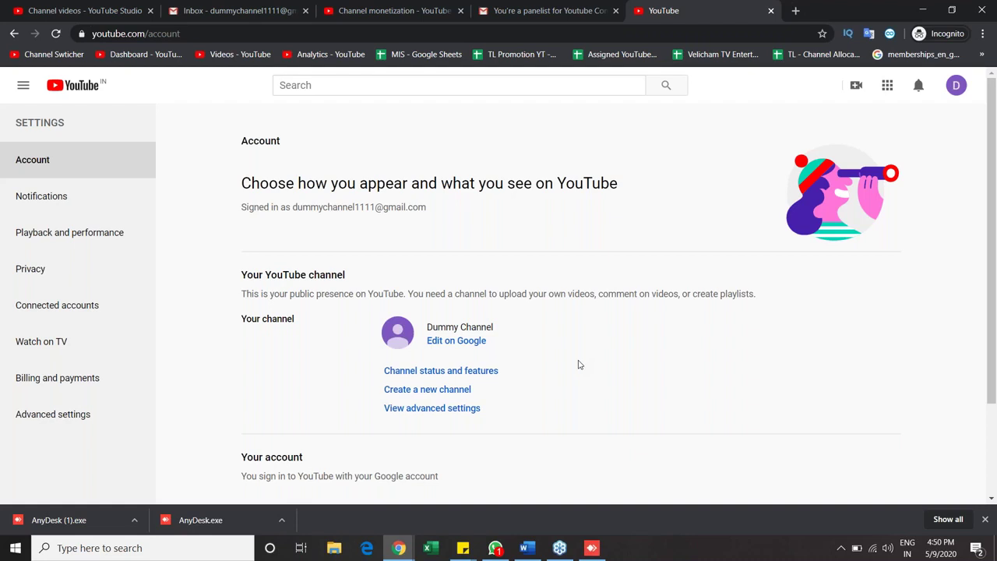
- Open the Brand Account name page for a new channel, then bring up the YouTube Marketing Word notes
click(425, 389)
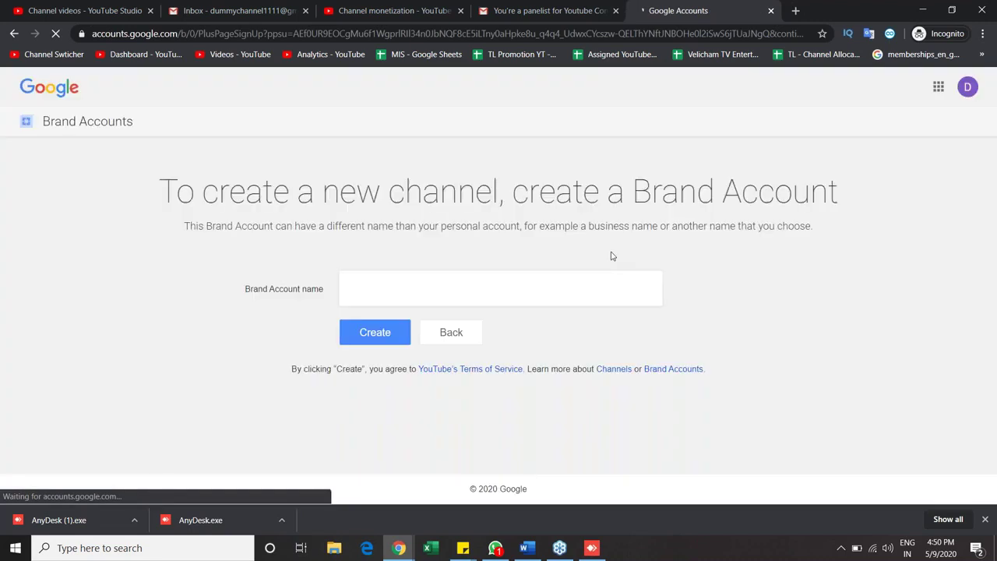
click(889, 548)
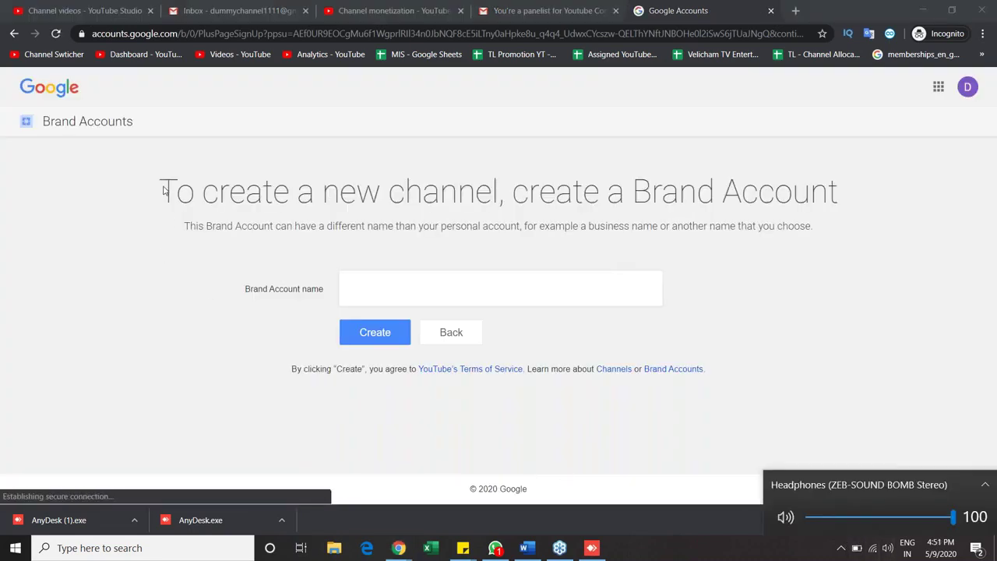
click(20, 341)
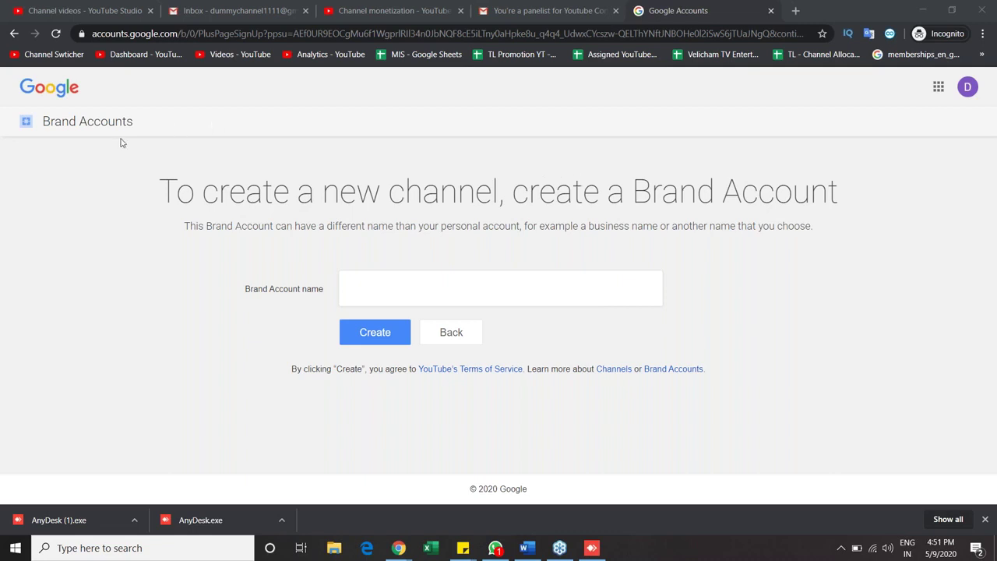
click(456, 281)
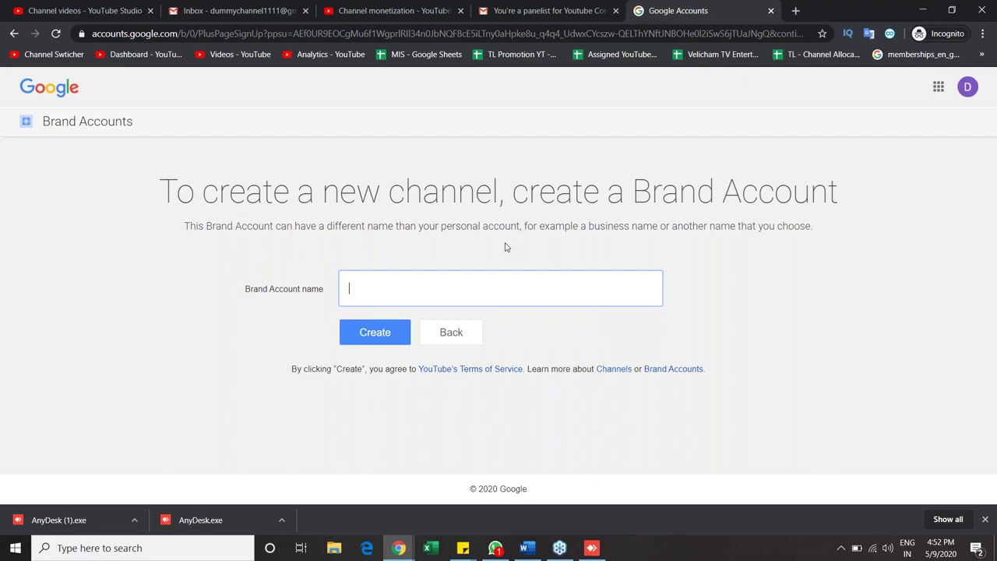
key(XF86AudioRaiseVolume)
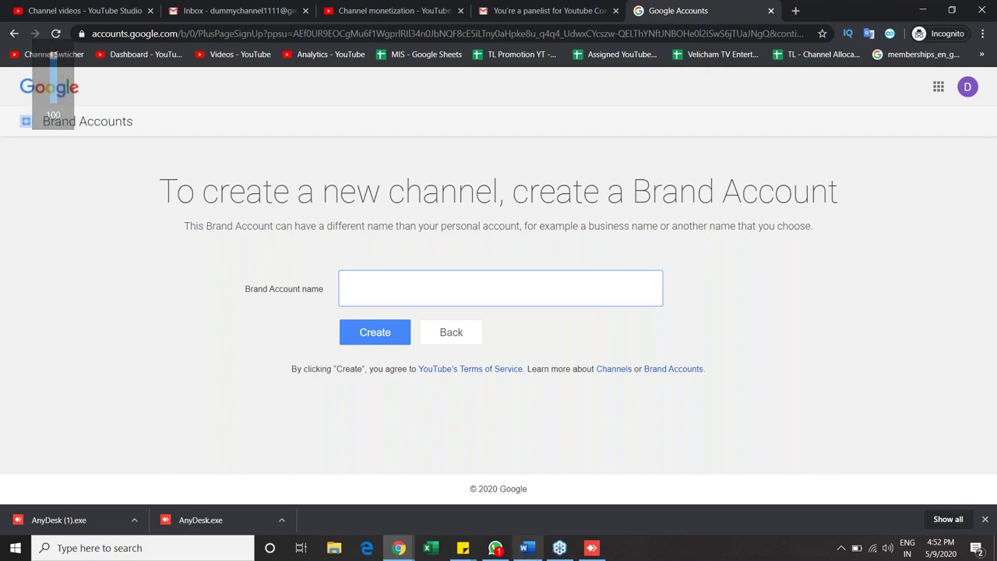
click(531, 554)
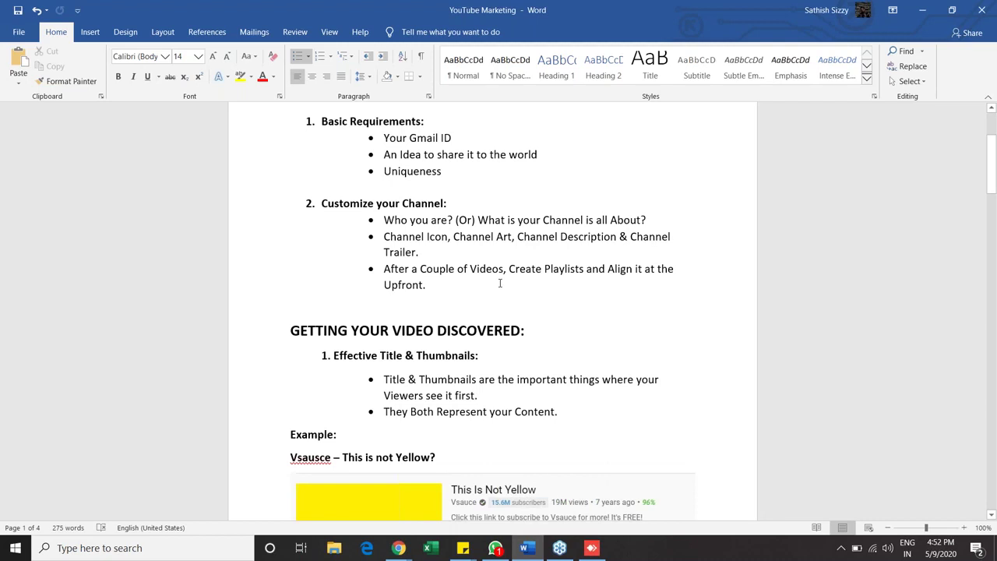
- Review the CHANNEL CREATION basic requirements in Word, then go back to the Brand Account page
scroll(499, 284, up, 1)
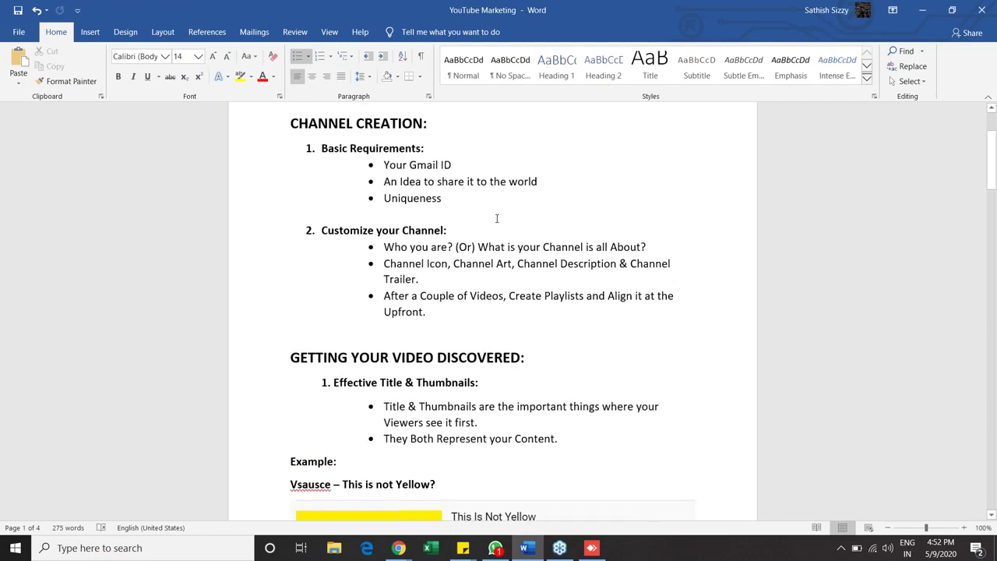
scroll(494, 242, up, 1)
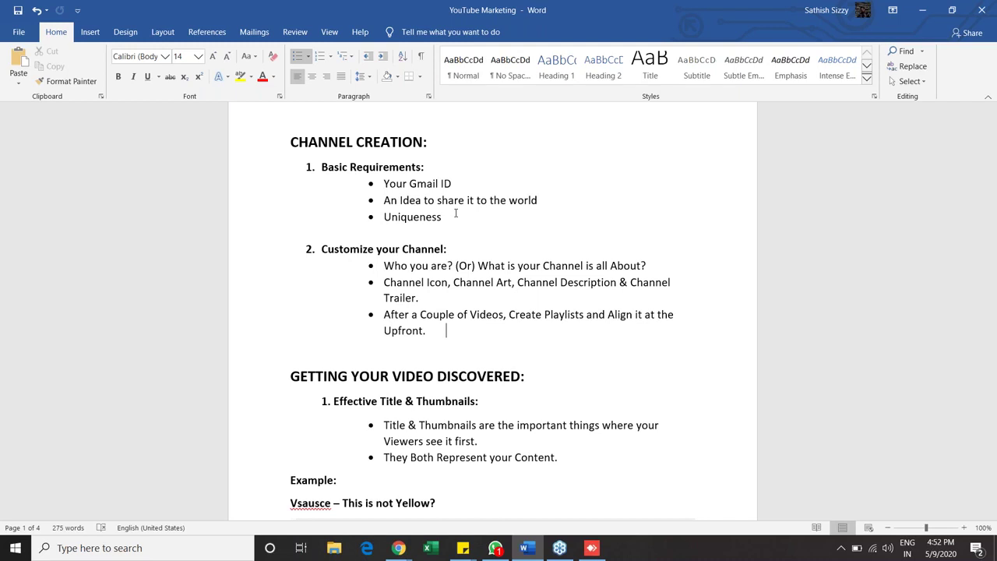
key(alt+Tab)
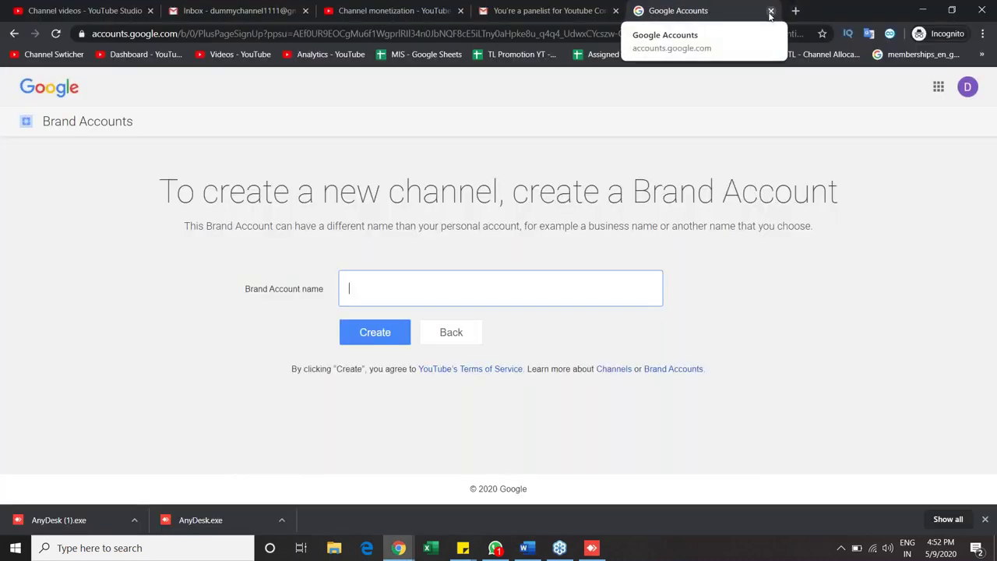
- Close the Brand Account tab and load youtube.com in a fresh tab
click(770, 13)
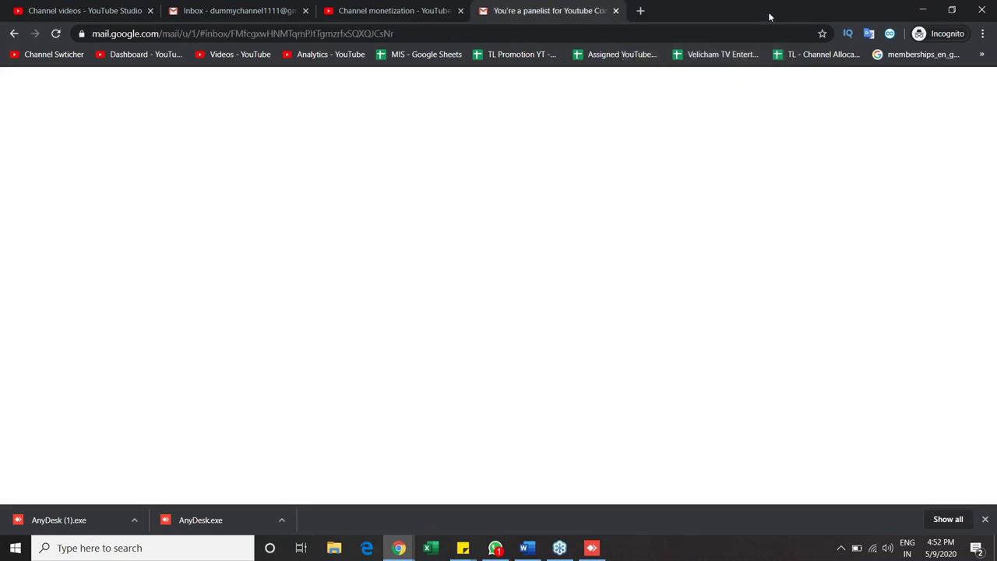
click(641, 11)
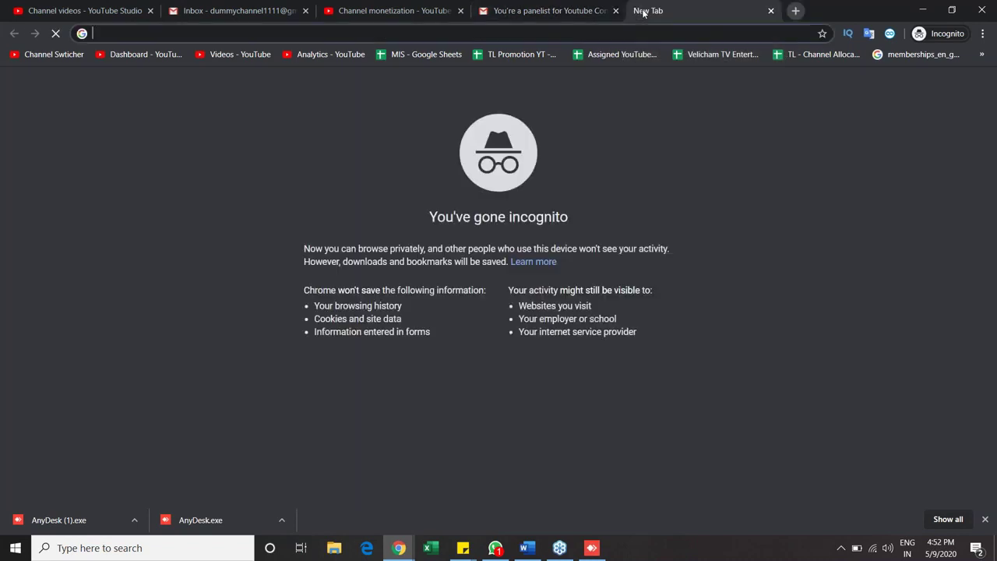
text(y)
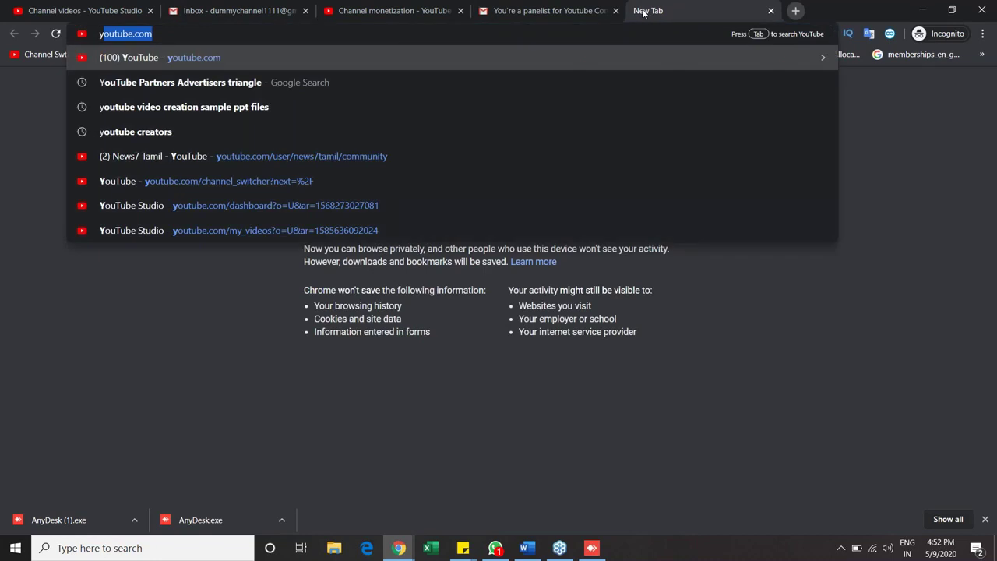
key(Return)
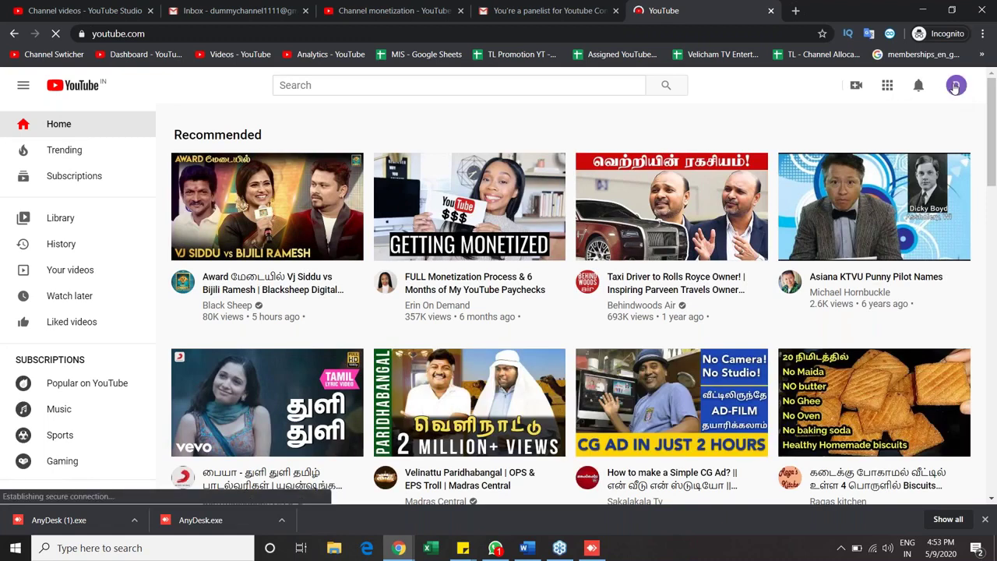
- Open the Dummy Channel's own channel page from the account menu
click(955, 86)
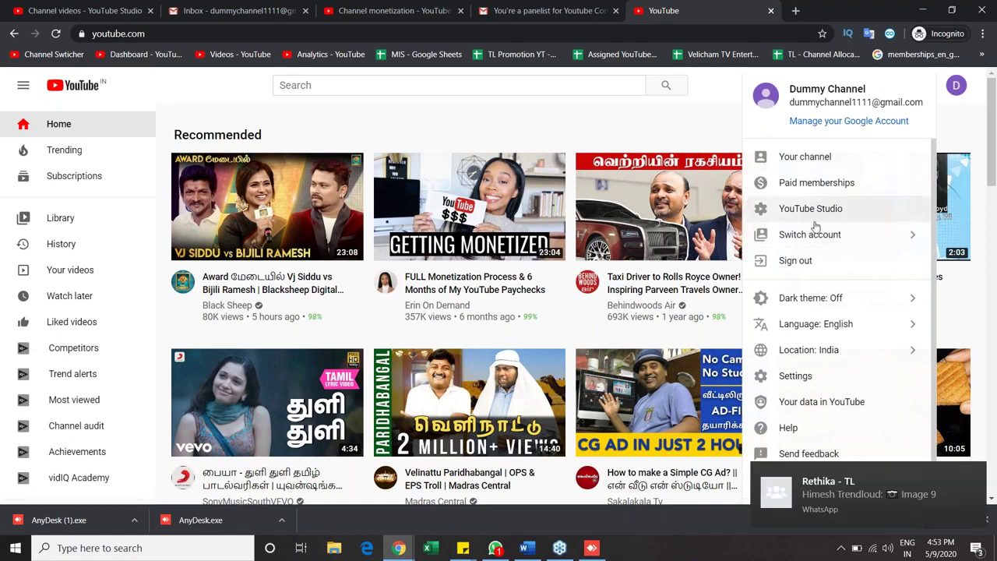
click(821, 167)
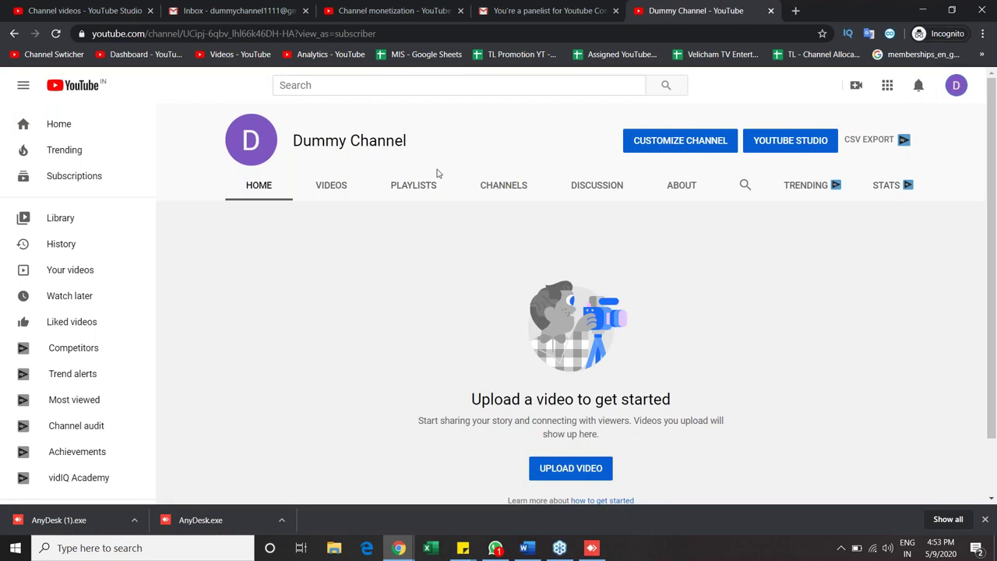
triple_click(374, 142)
click(374, 160)
- Search Google for 'gmail id' in a new tab and open the Create your Google Account result
key(ctrl+t)
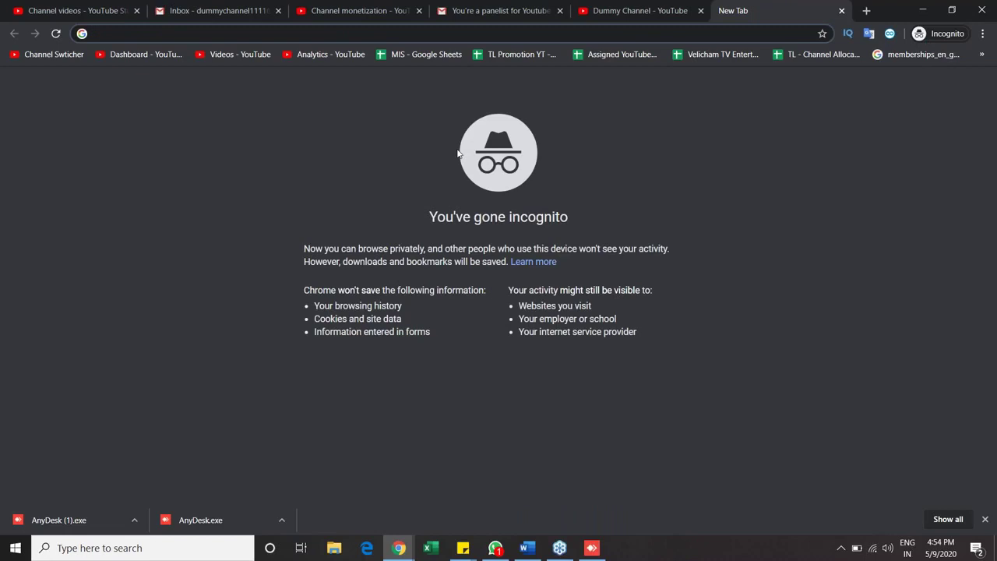
text(gmail.)
key(Escape)
text(google)
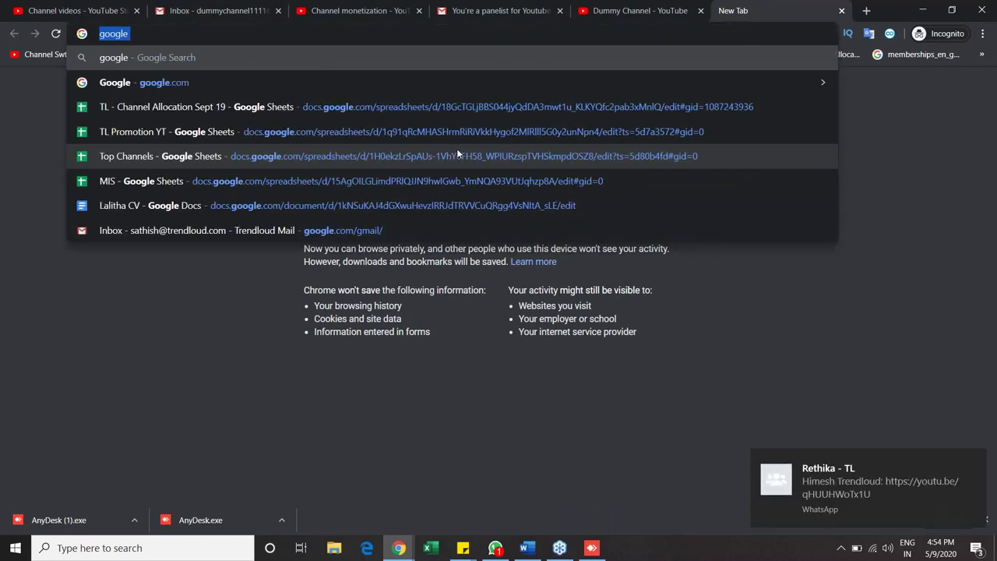
key(Escape)
text(gmail id)
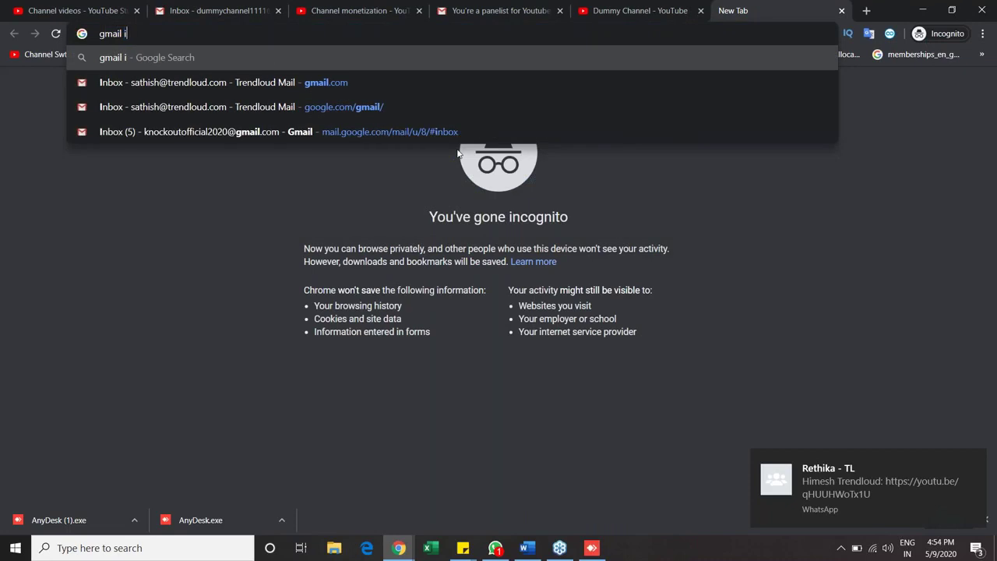
key(Return)
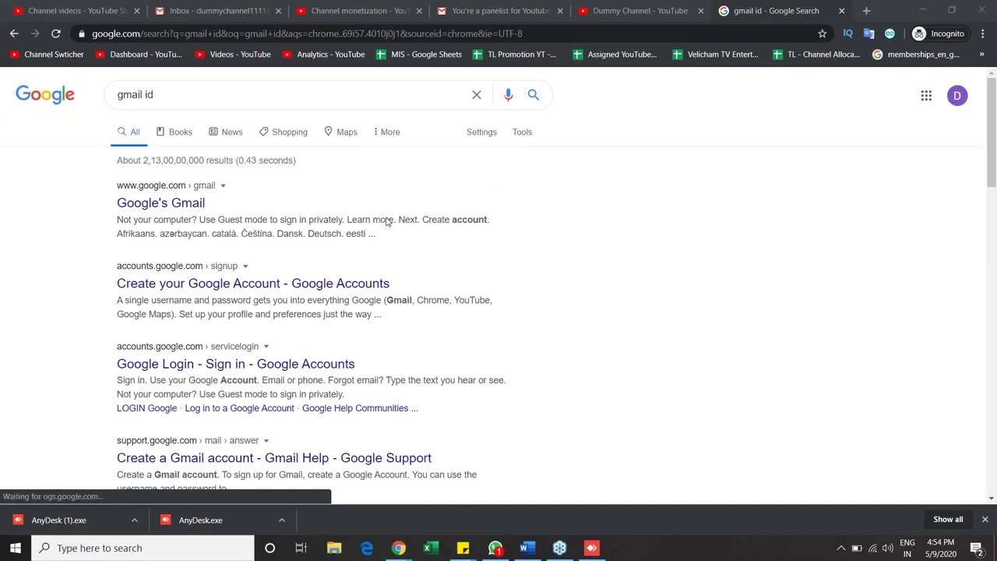
click(246, 96)
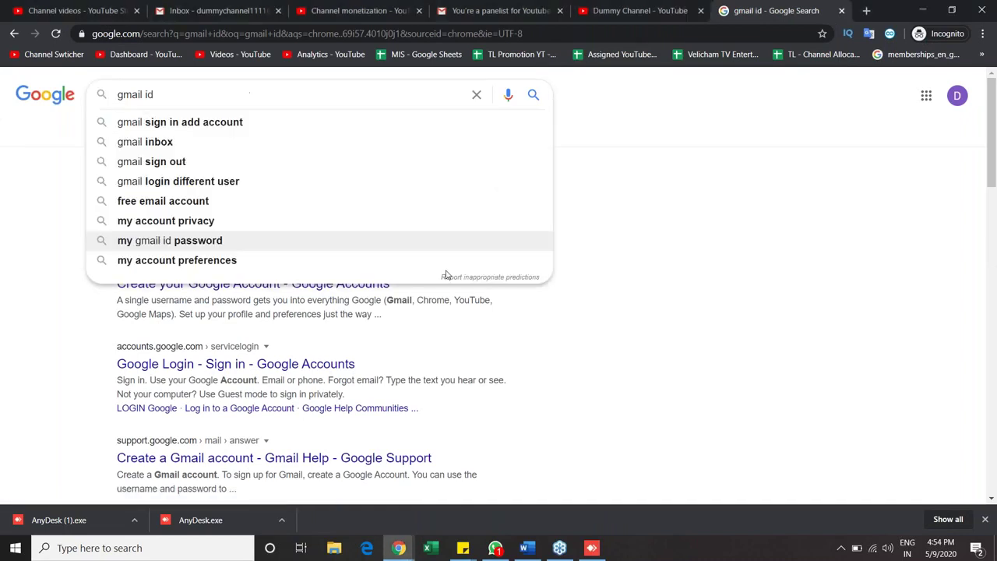
click(585, 321)
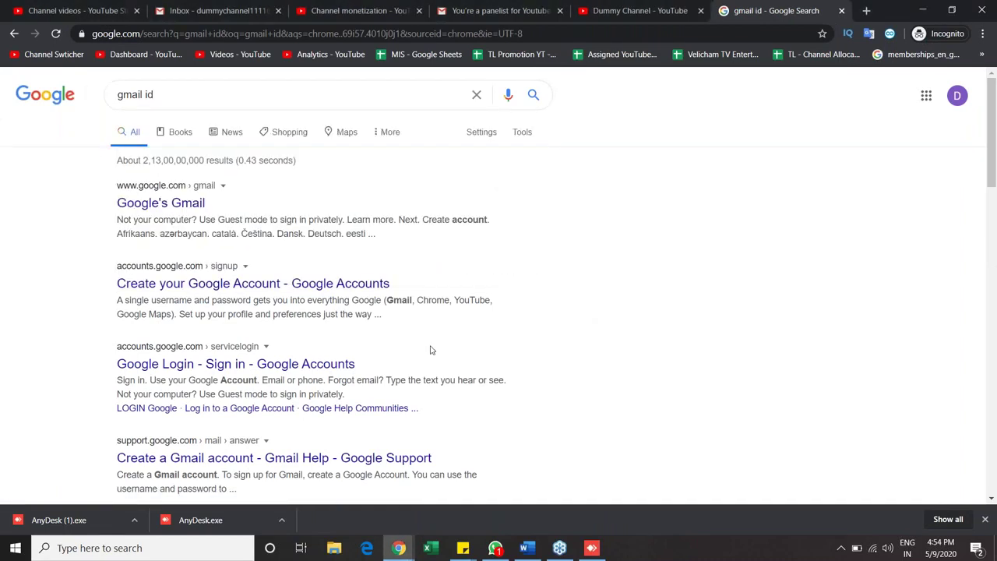
click(325, 290)
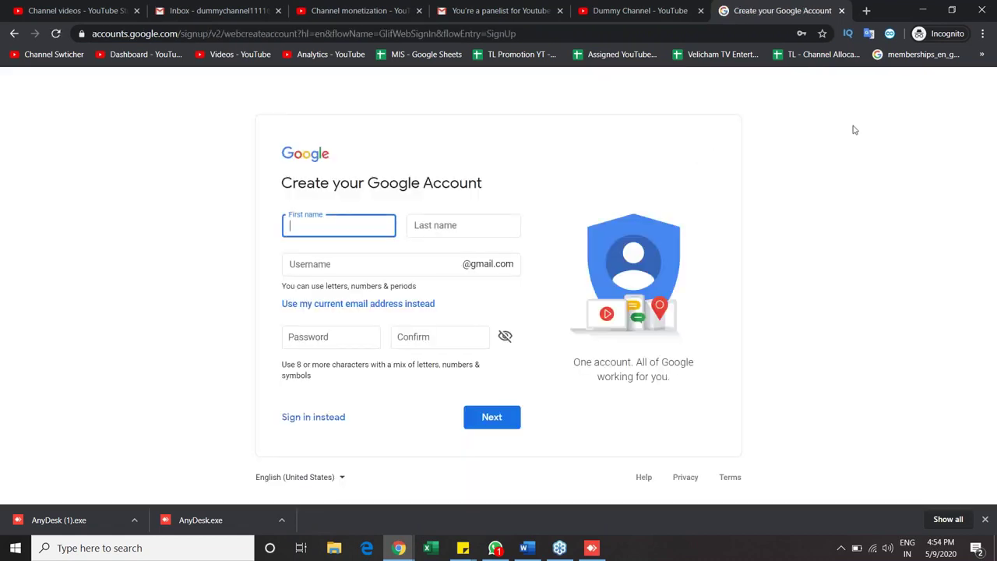
- Fill in the first and last name, username and password, and submit the sign-up form
click(855, 130)
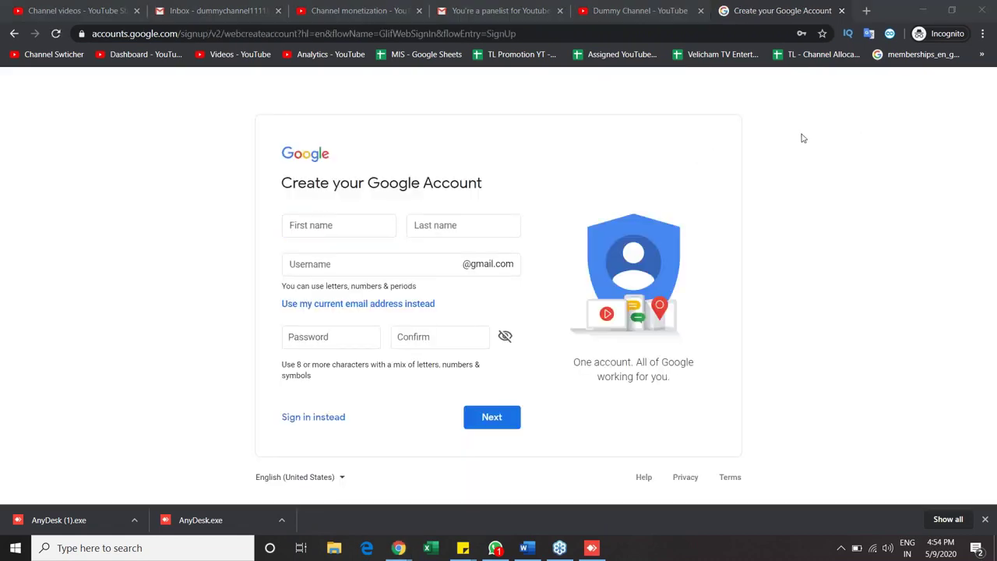
click(346, 221)
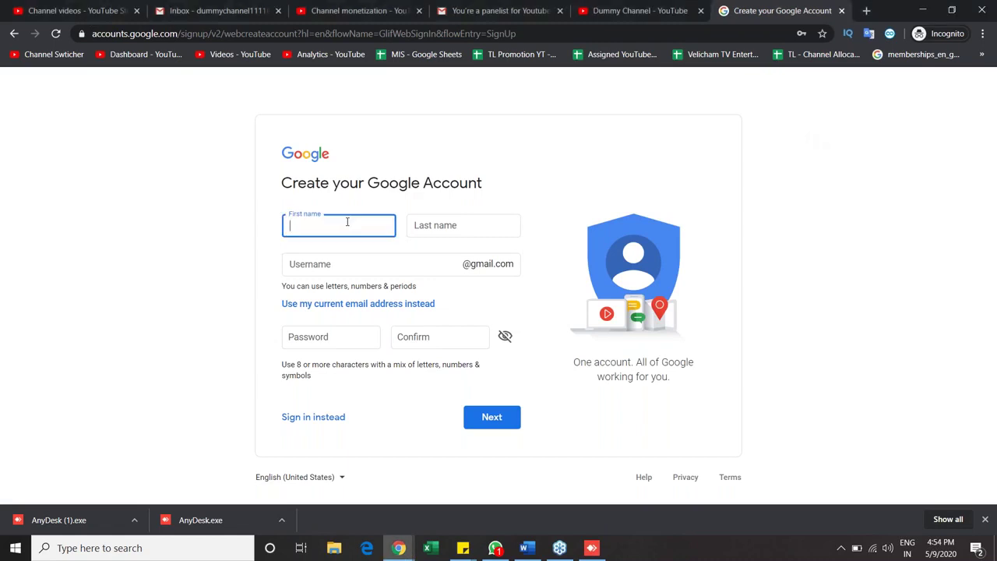
text(U)
key(BackSpace)
text(Another)
key(Tab)
text(Dummy)
key(Tab)
text(An)
key(BackSpace)
key(BackSpace)
key(Tab)
key(Tab)
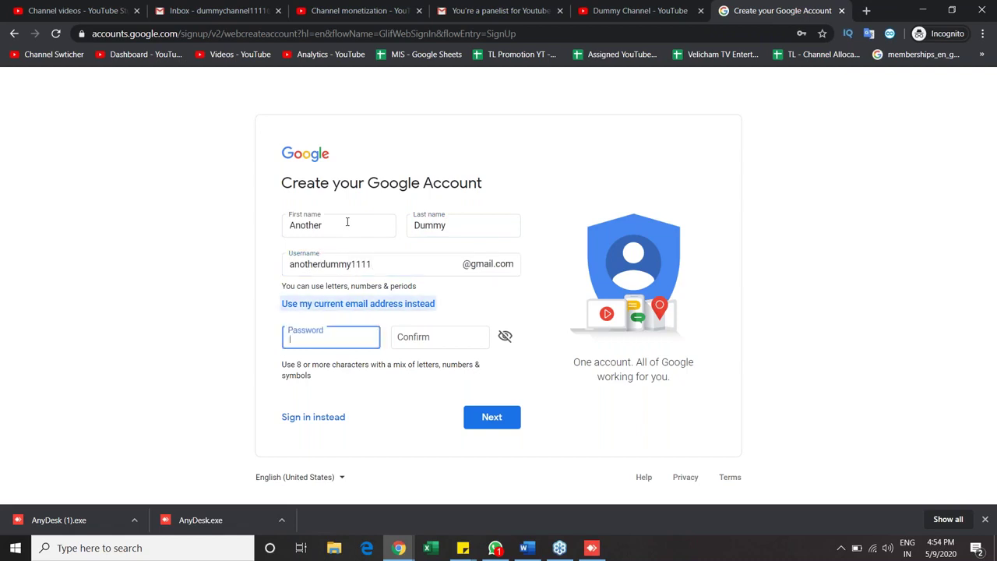
text(•••••••)
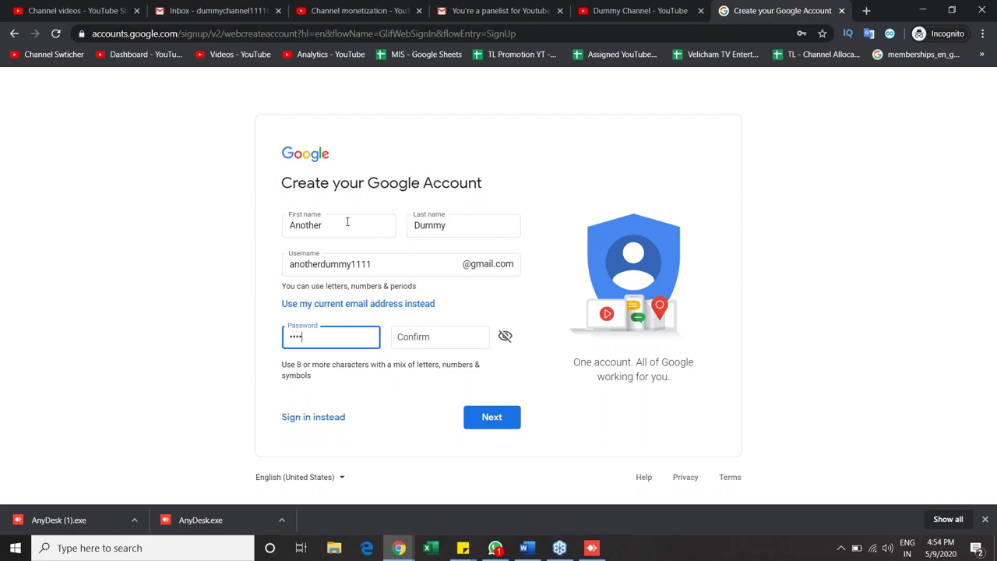
text(••)
key(Tab)
text(•••••••••)
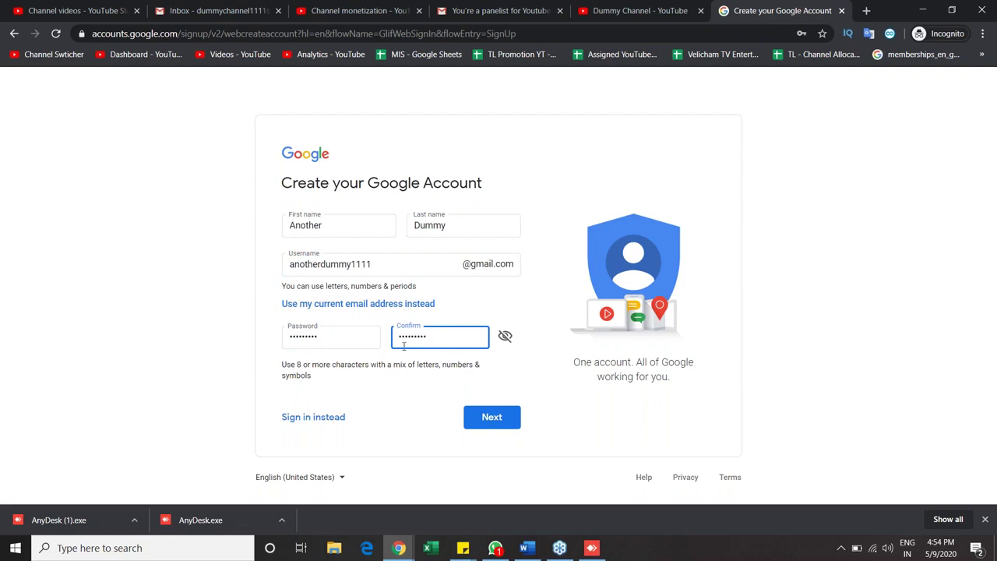
click(481, 418)
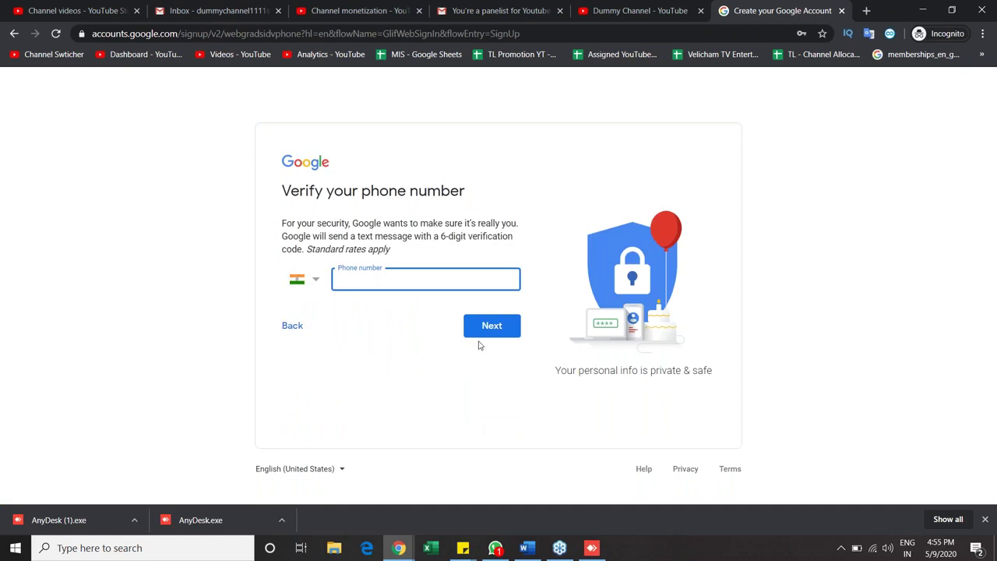
- Verify the account with a phone number and the SMS verification code
click(487, 331)
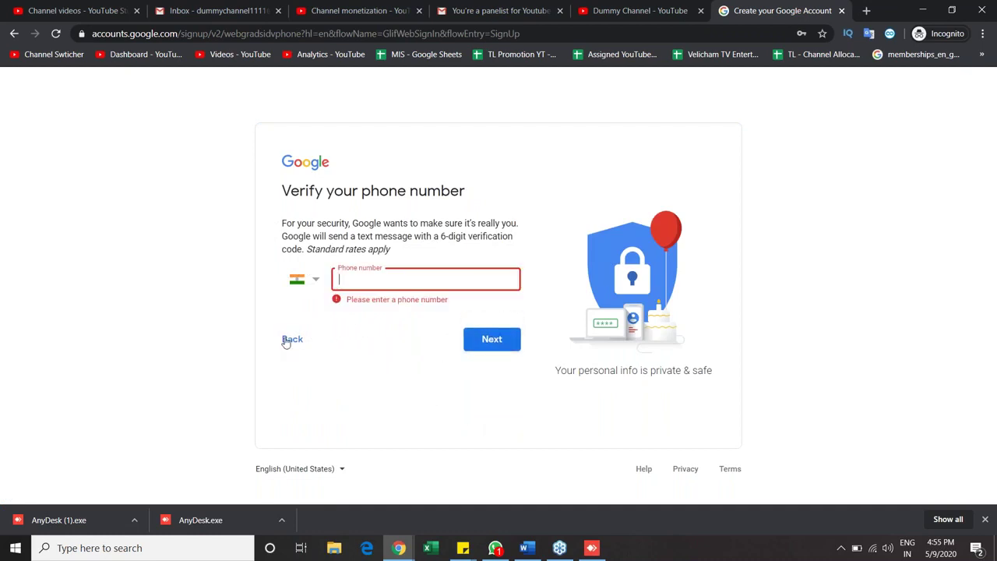
key(Return)
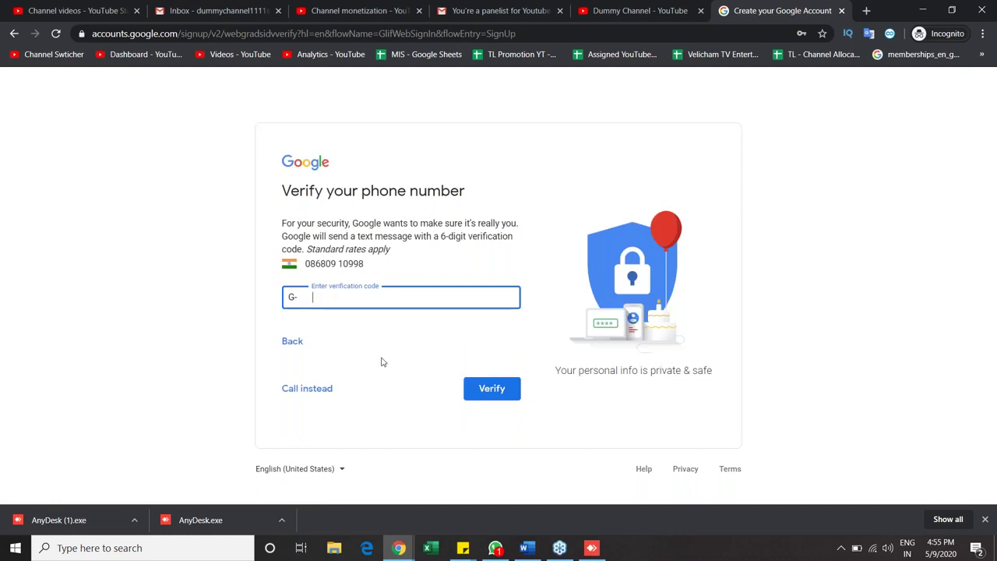
key(Return)
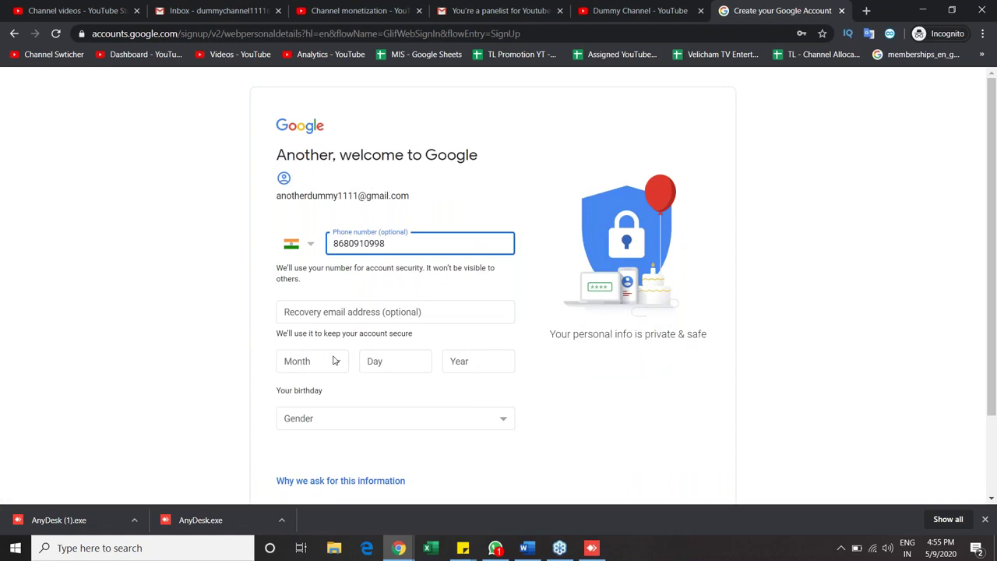
- Set the birthday to March 14, 1995 and gender to Male, and submit
click(333, 358)
click(327, 403)
click(401, 362)
text(14)
key(Tab)
text(1995)
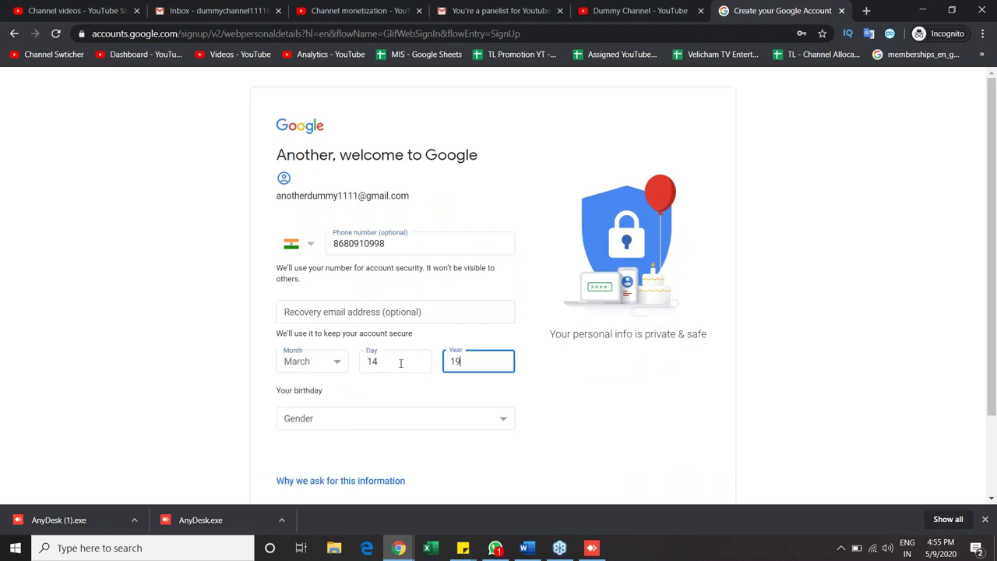
click(394, 413)
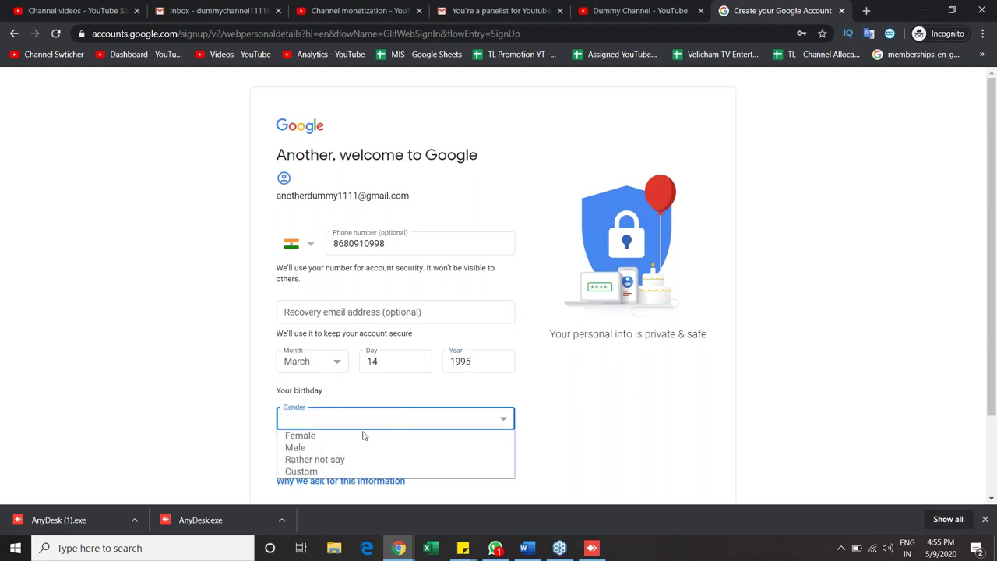
click(321, 449)
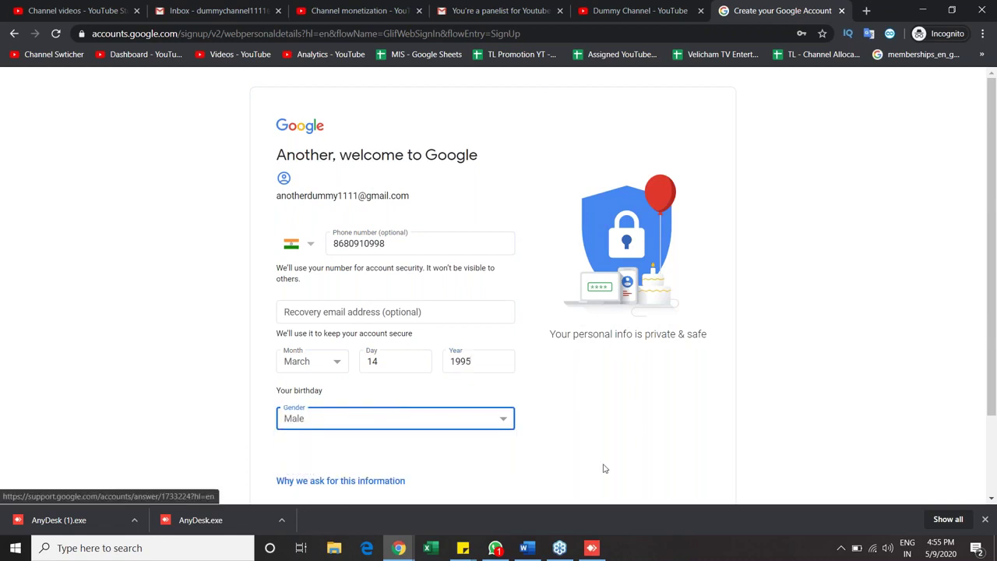
scroll(602, 468, down, 2)
click(490, 430)
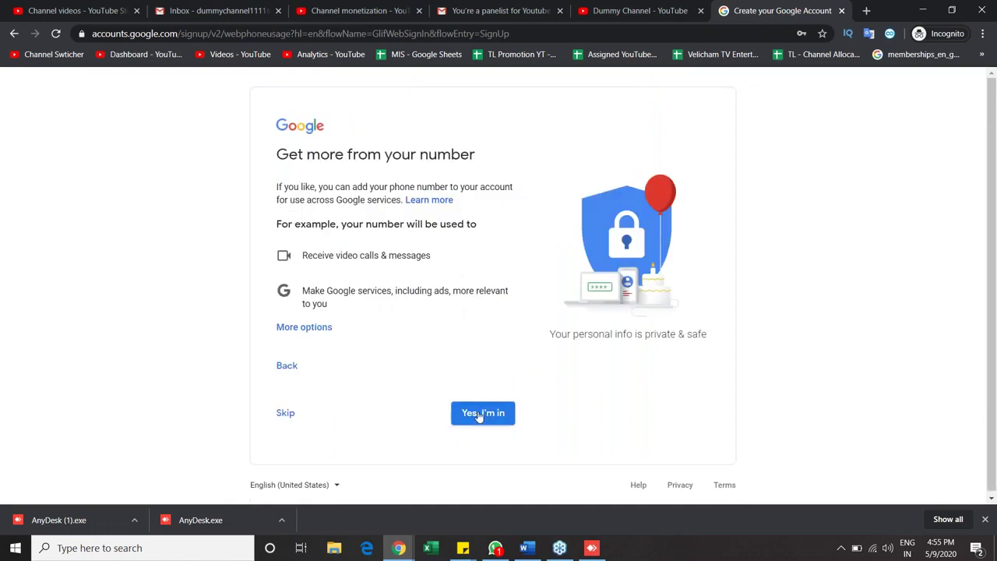
- Agree to phone number use across Google services and accept the privacy terms
click(478, 415)
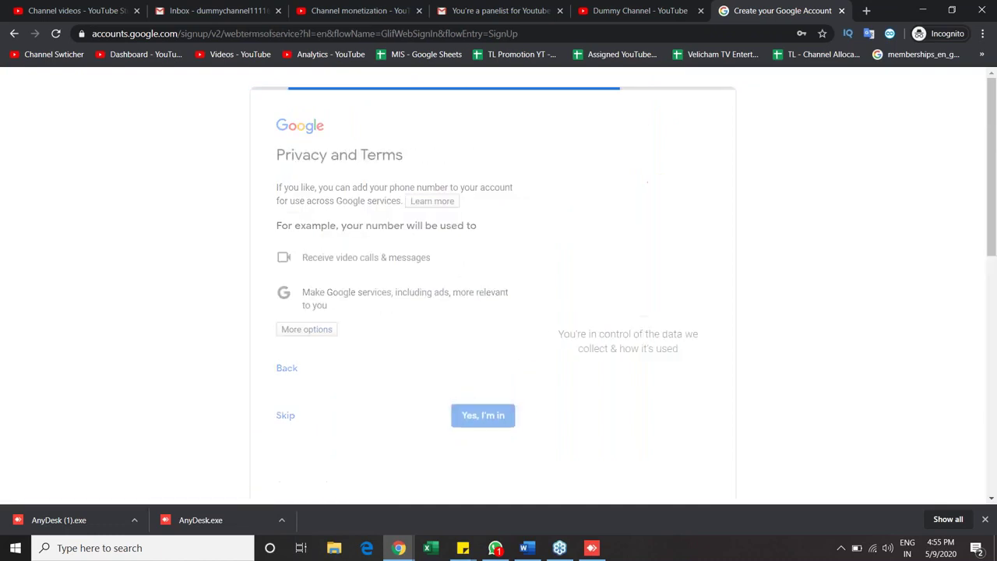
scroll(497, 387, down, 8)
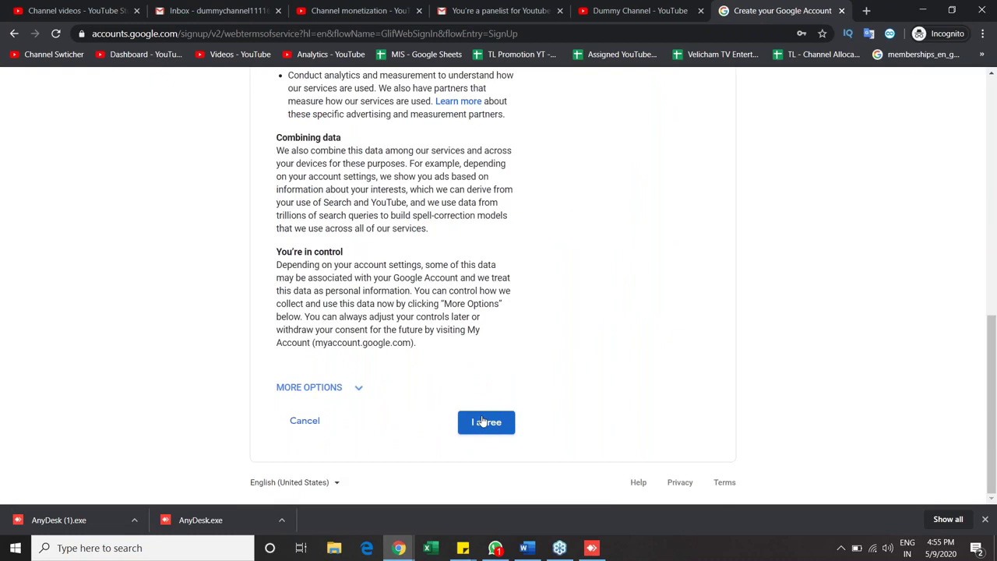
click(486, 421)
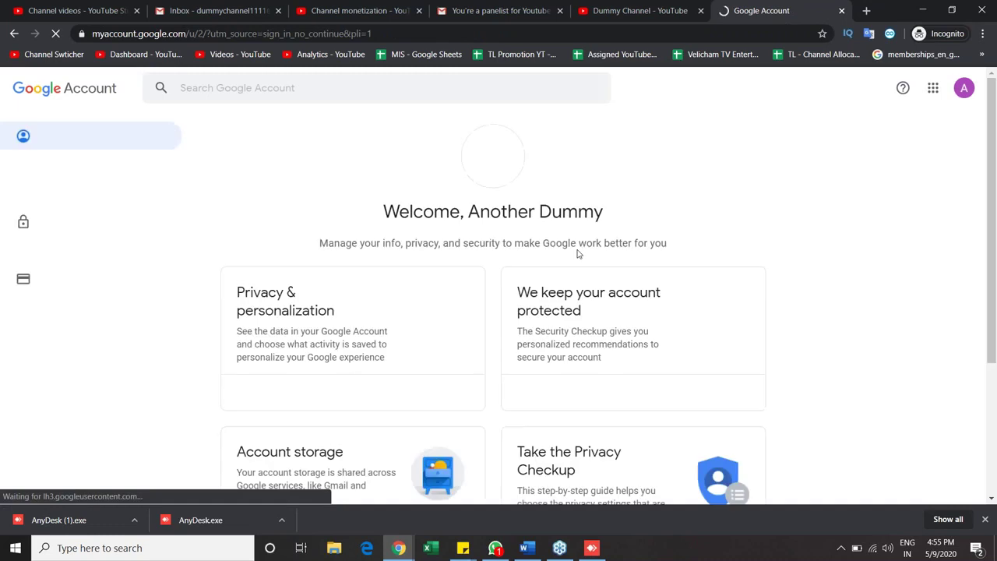
- Go to youtube.com from the address bar
click(932, 88)
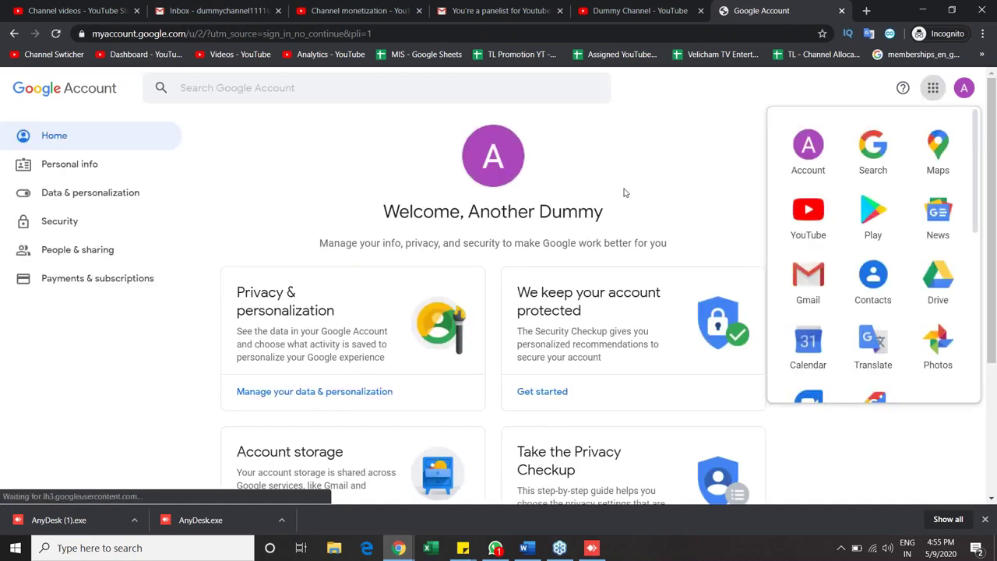
click(705, 36)
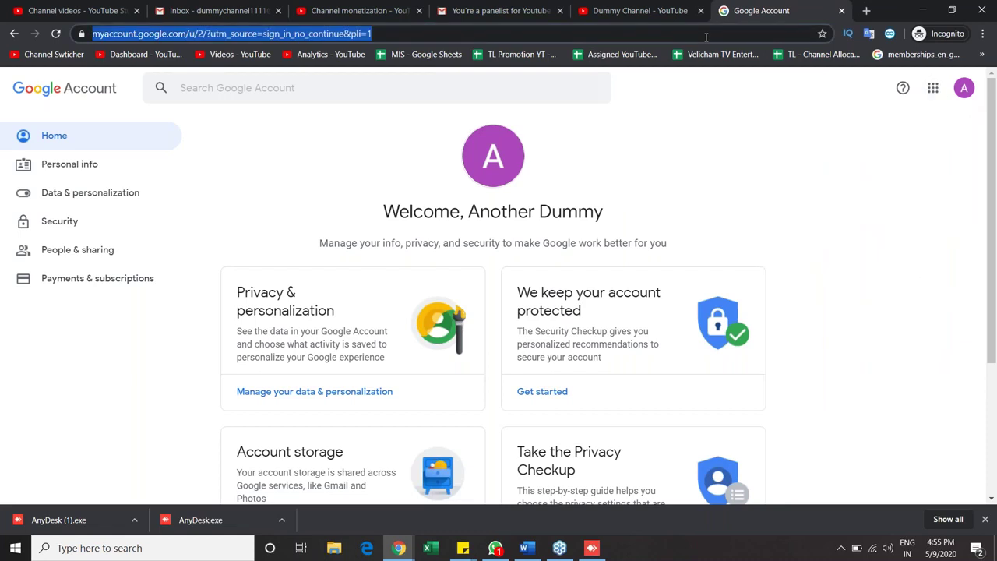
text(y)
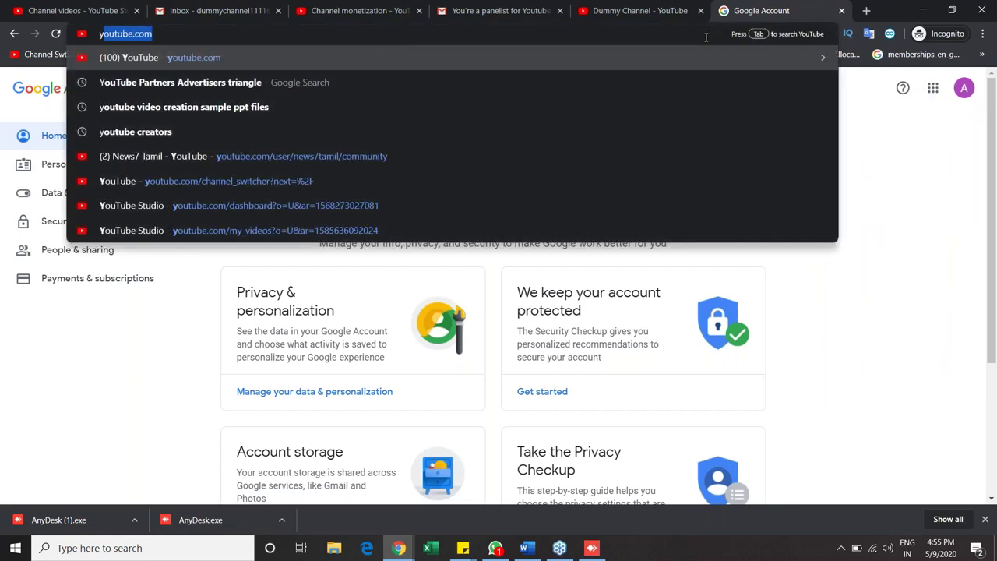
key(Escape)
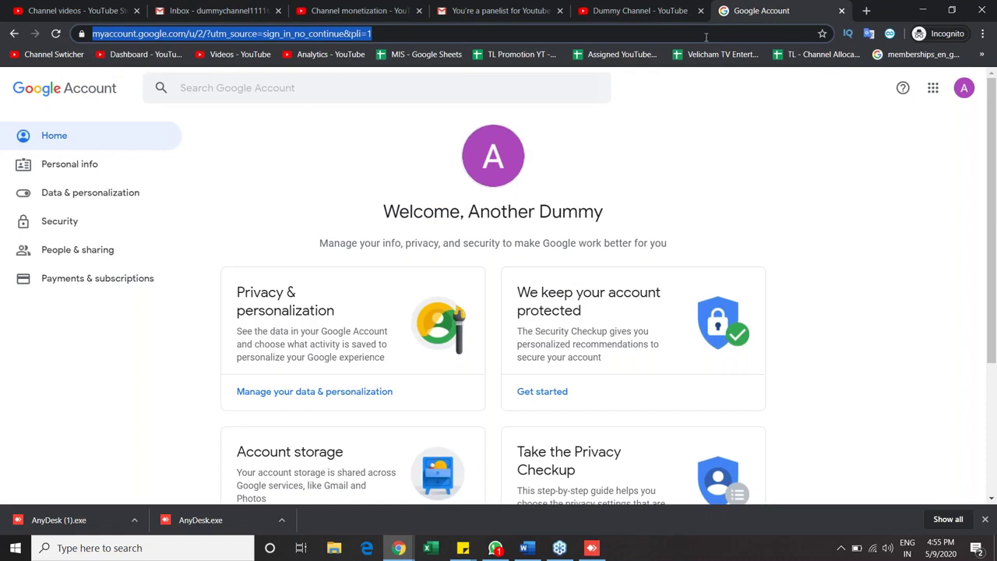
text(youtube.com)
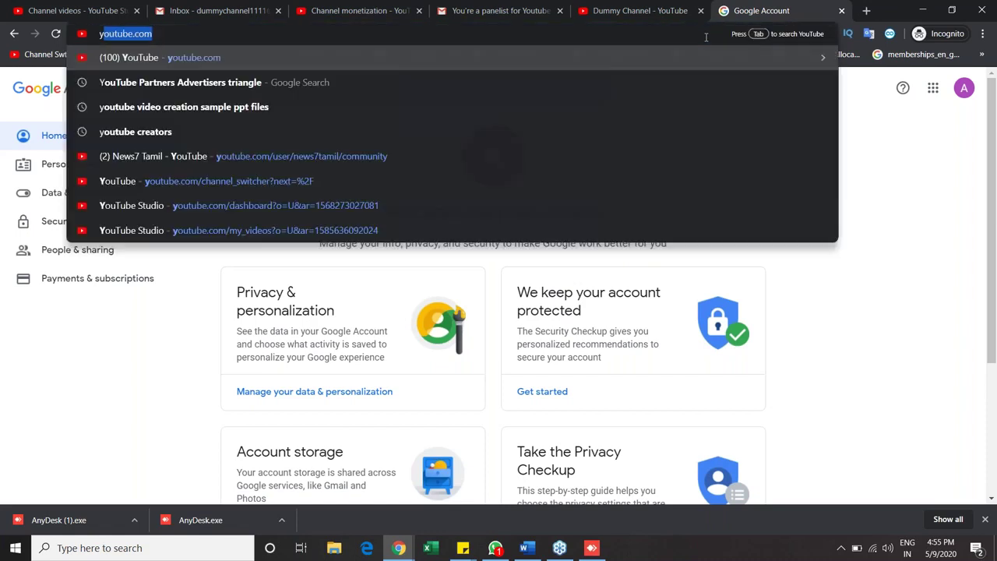
key(Return)
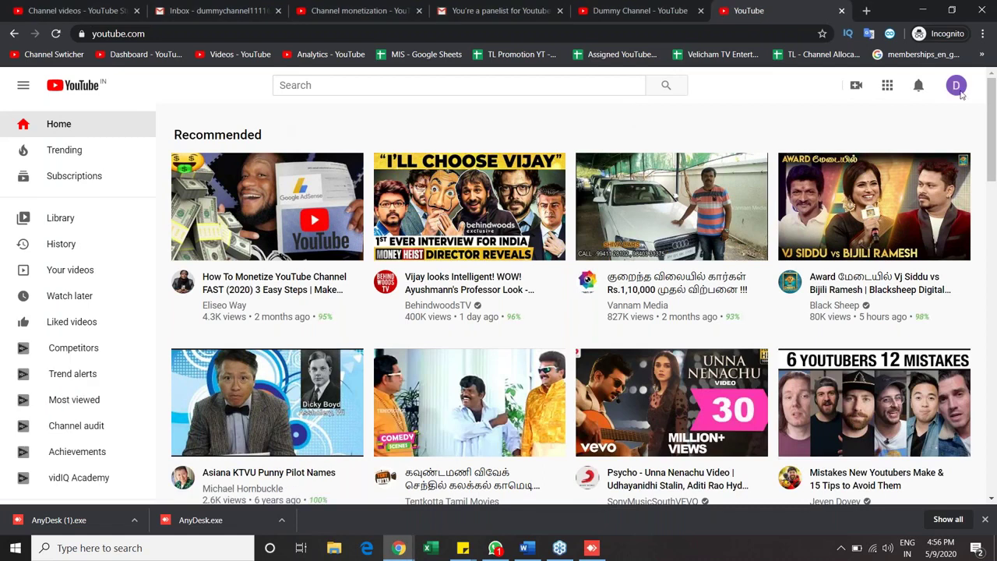
- Check the current channel, then choose Add account from the Switch account menu
click(958, 89)
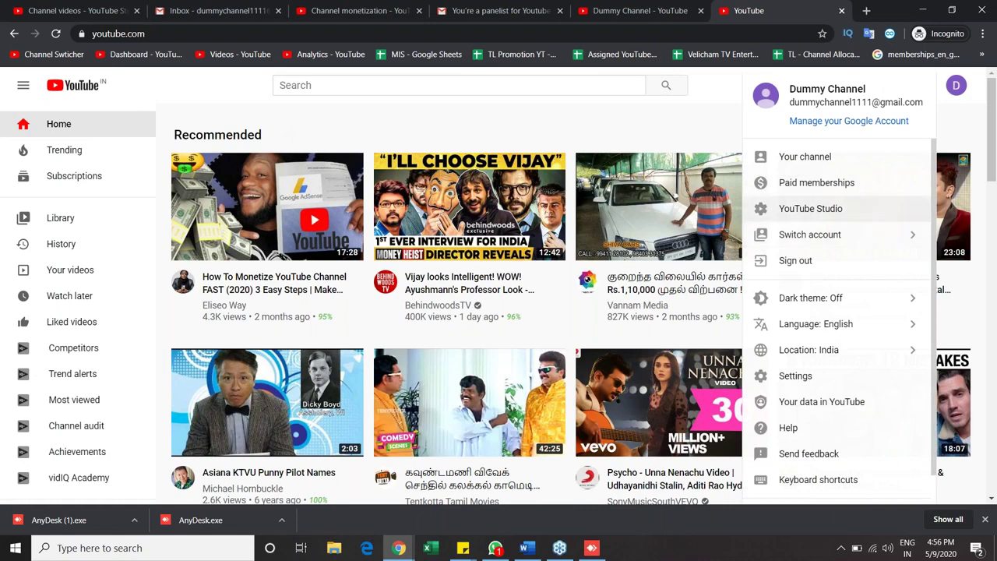
click(804, 156)
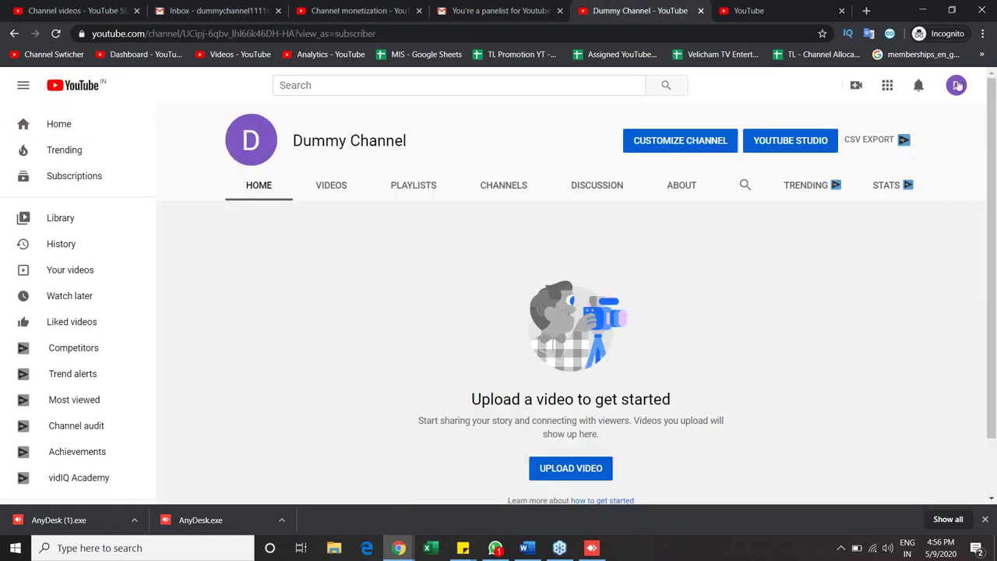
click(508, 11)
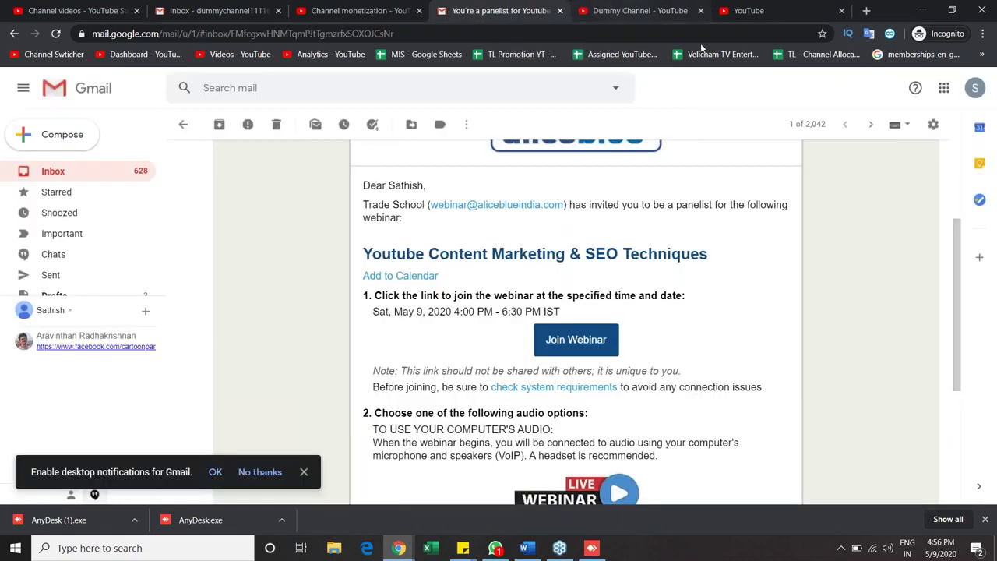
click(745, 16)
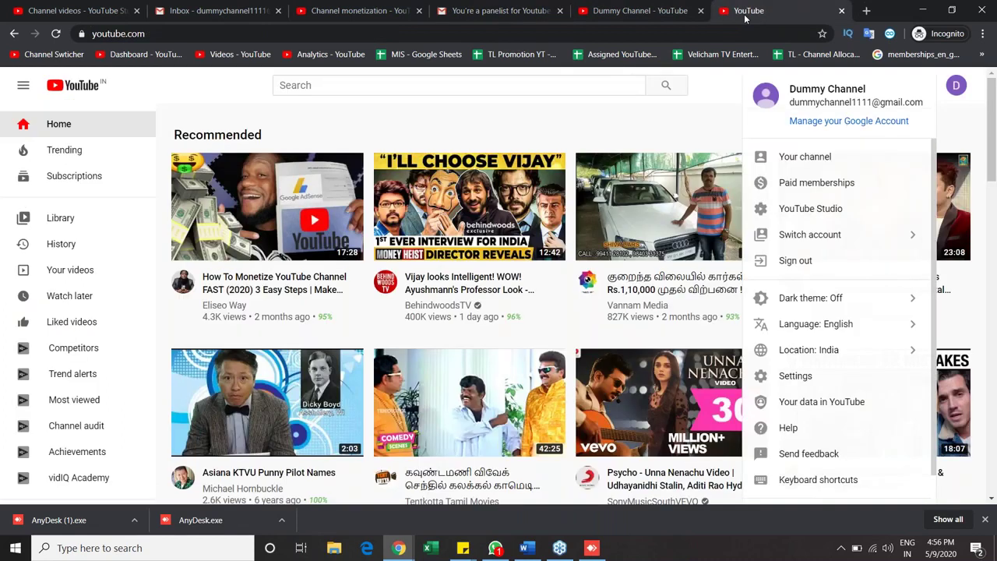
click(841, 233)
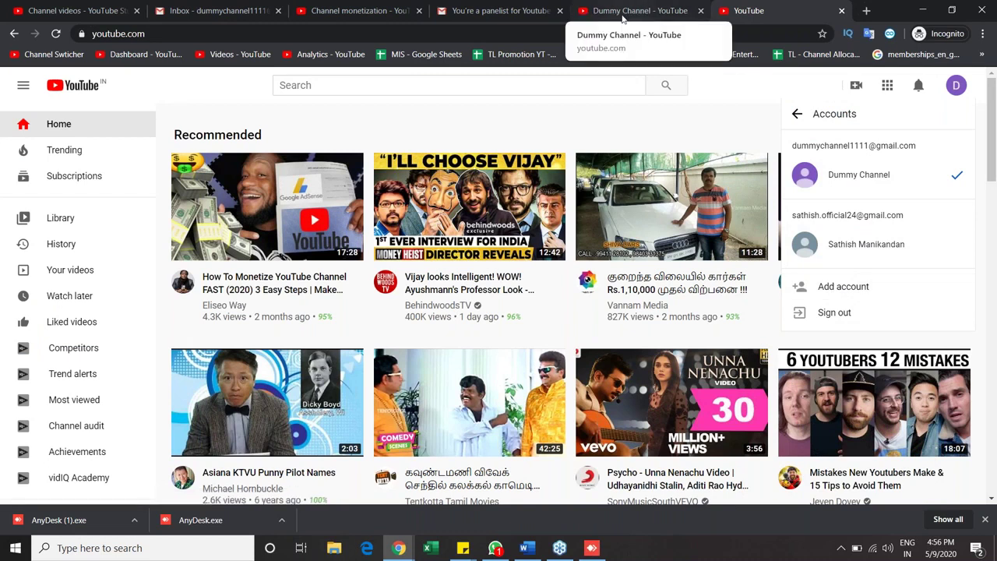
click(841, 285)
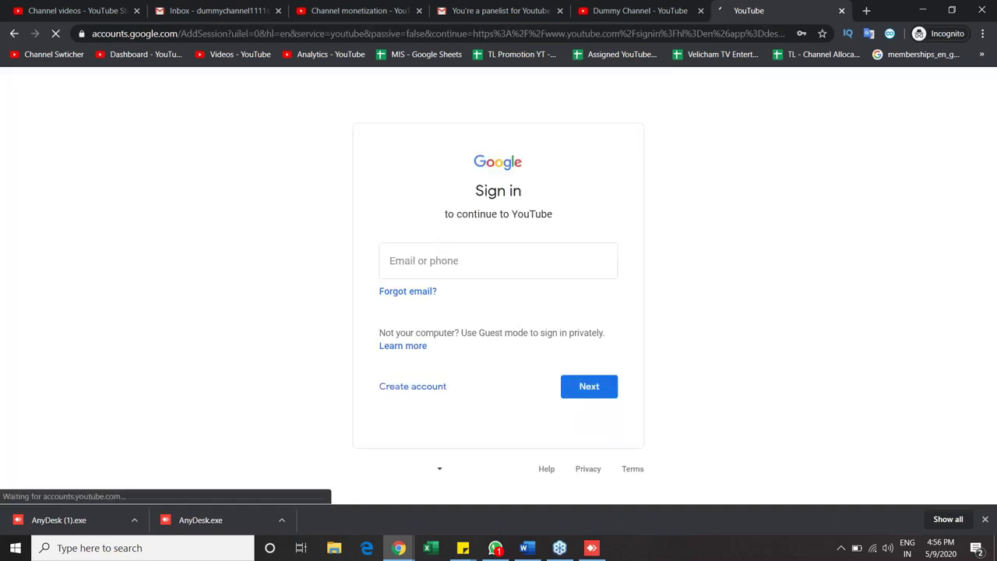
- Sign in with the new account's email and password and confirm its recovery details
click(424, 261)
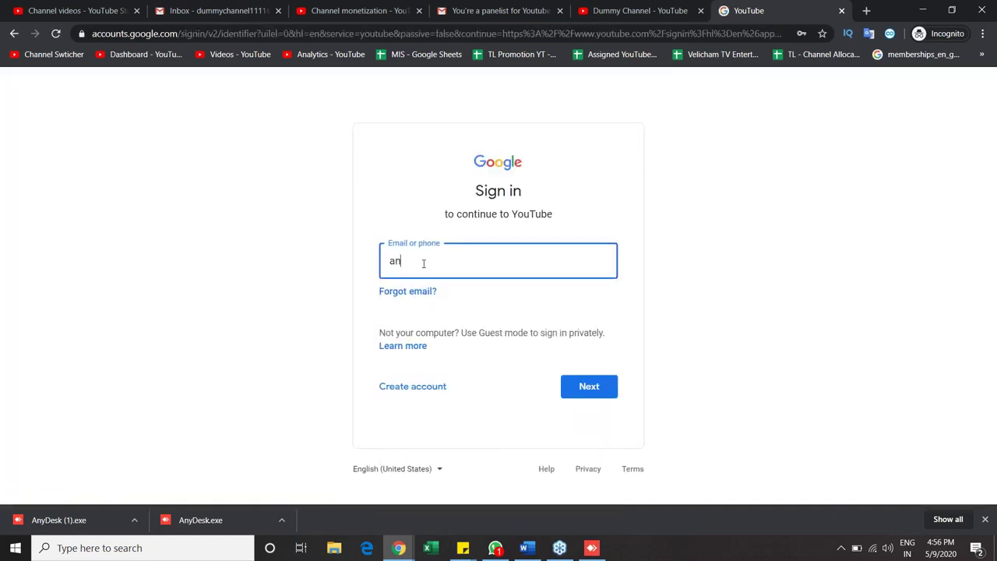
key(Return)
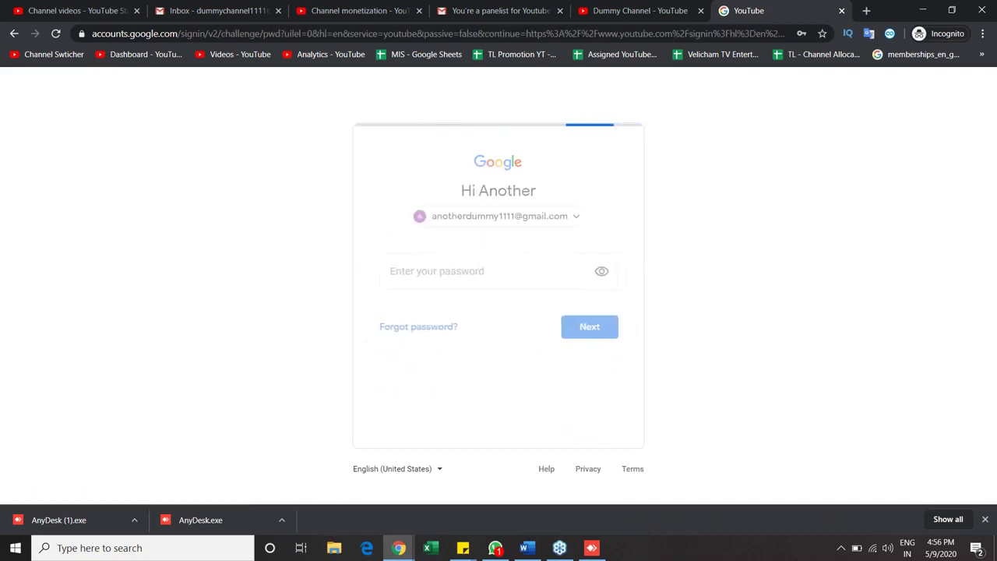
text(•••••••••)
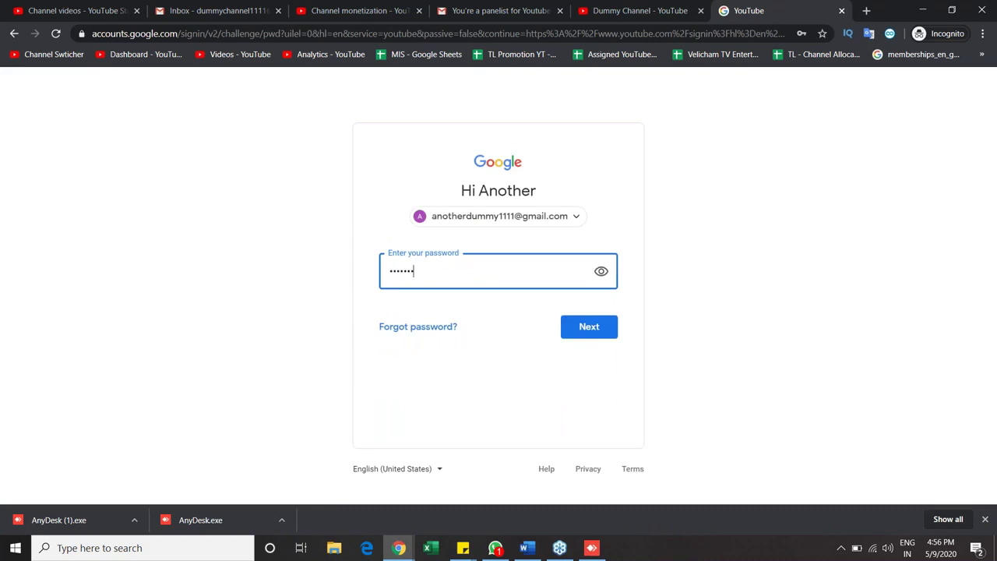
key(Return)
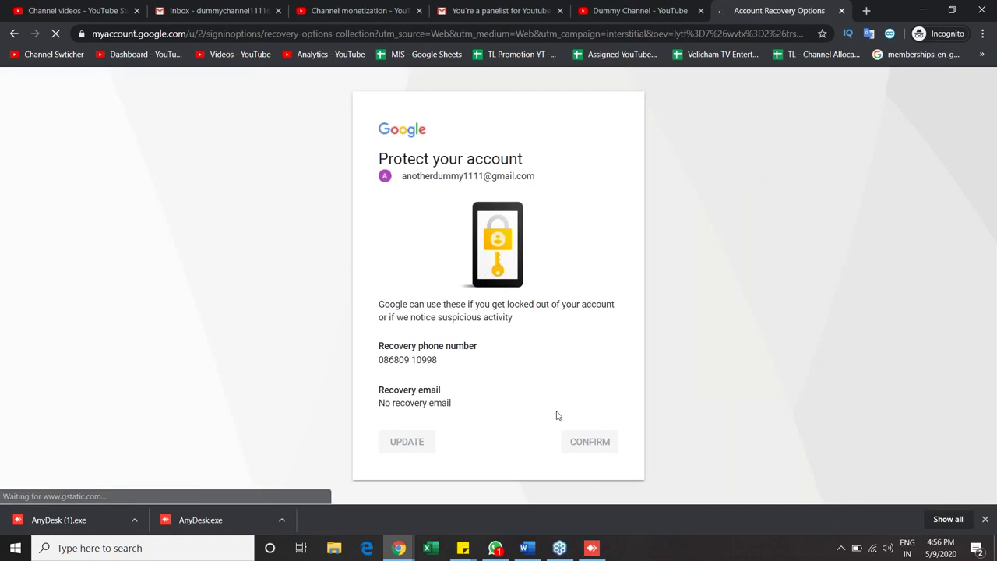
click(580, 443)
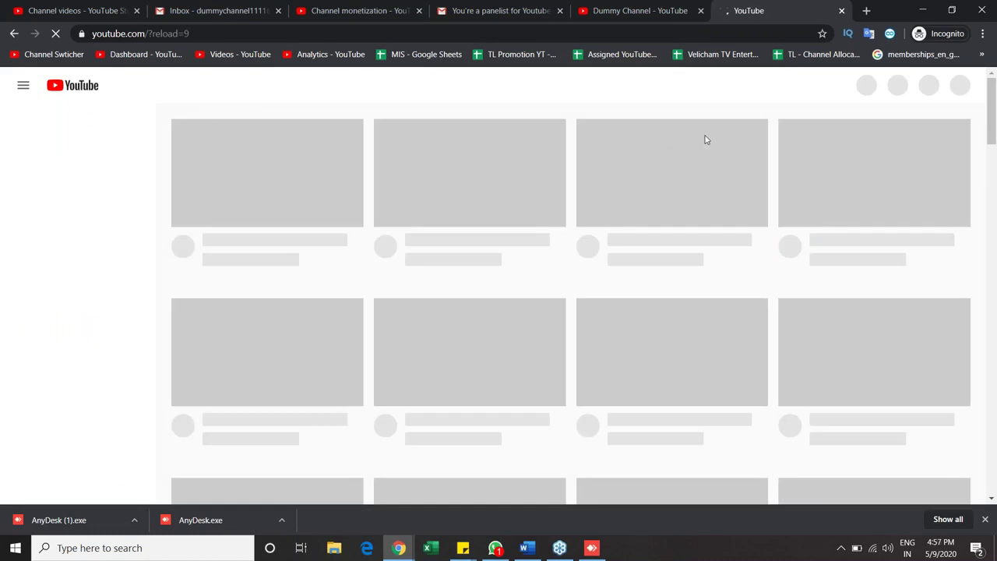
- Close the Dummy Channel tab, sign out of that account, and close the panelist mail tab
click(655, 14)
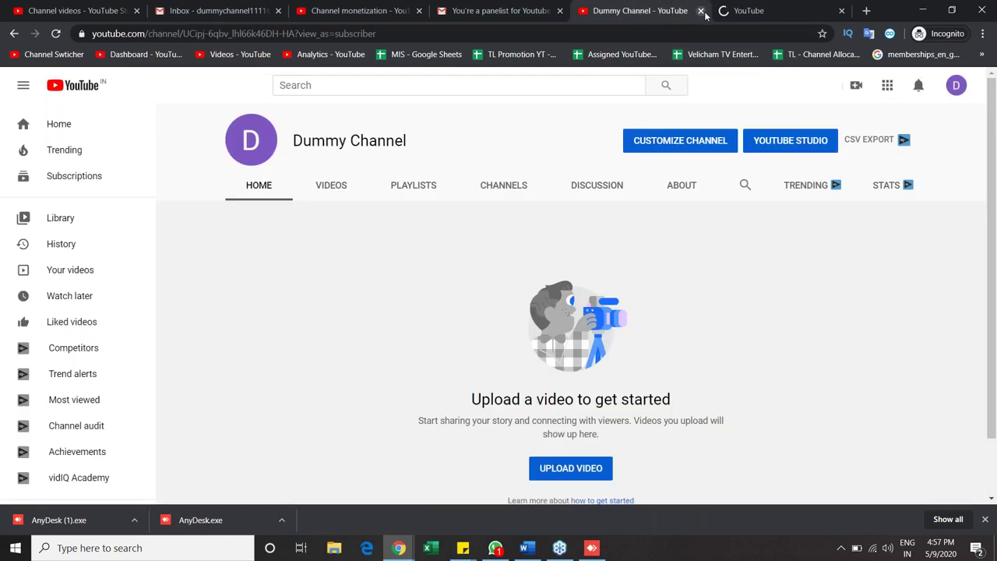
click(700, 11)
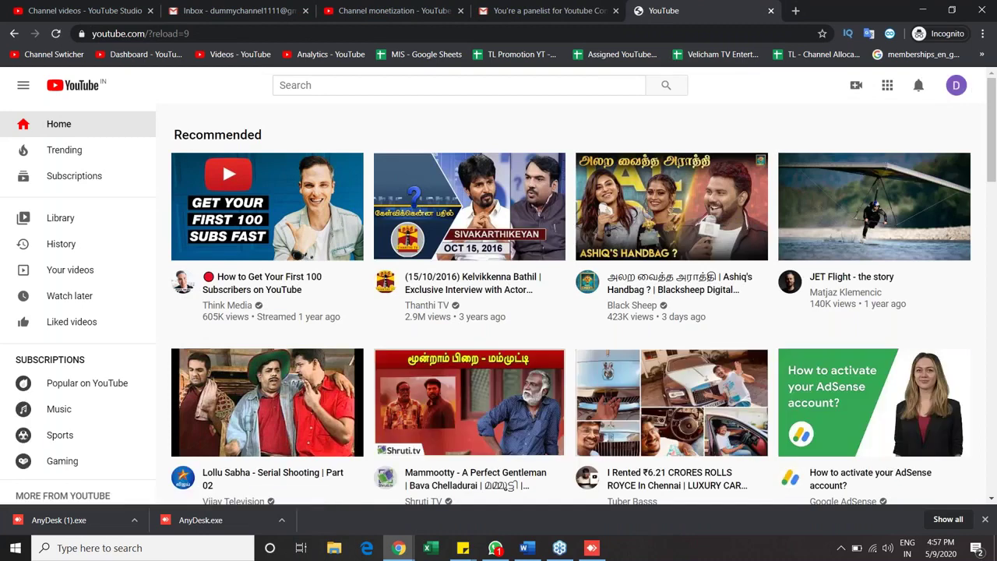
click(955, 85)
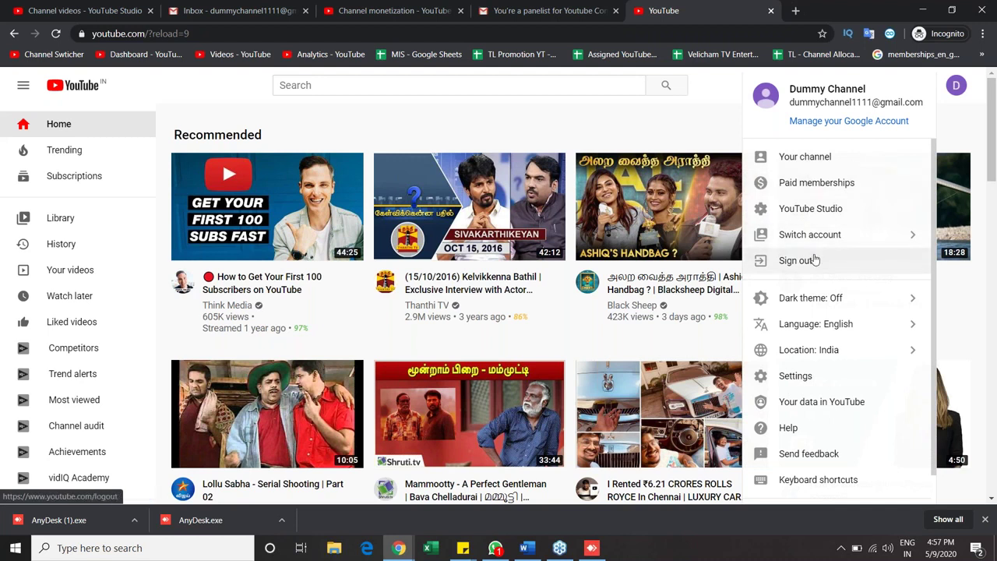
click(798, 260)
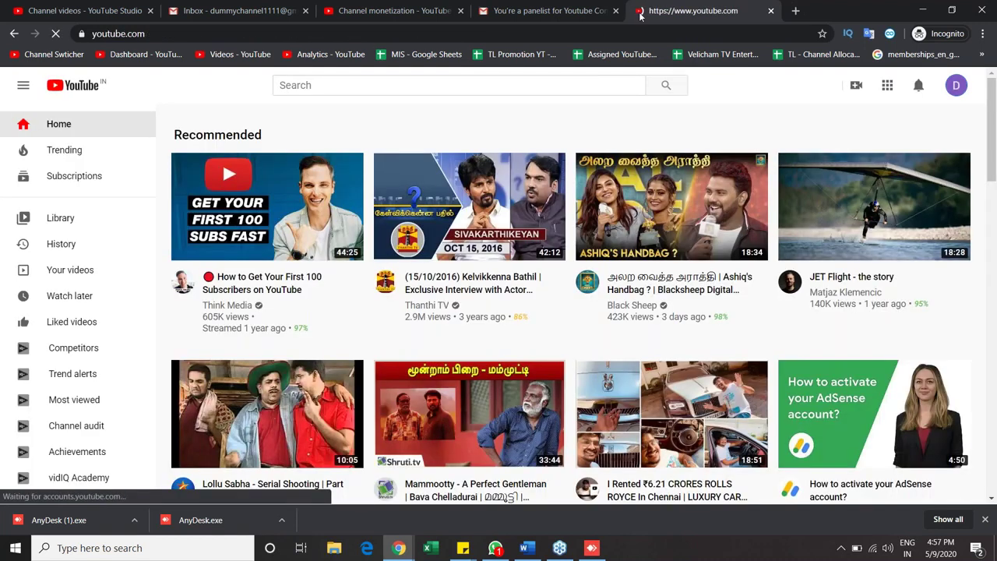
click(498, 11)
key(ctrl+w)
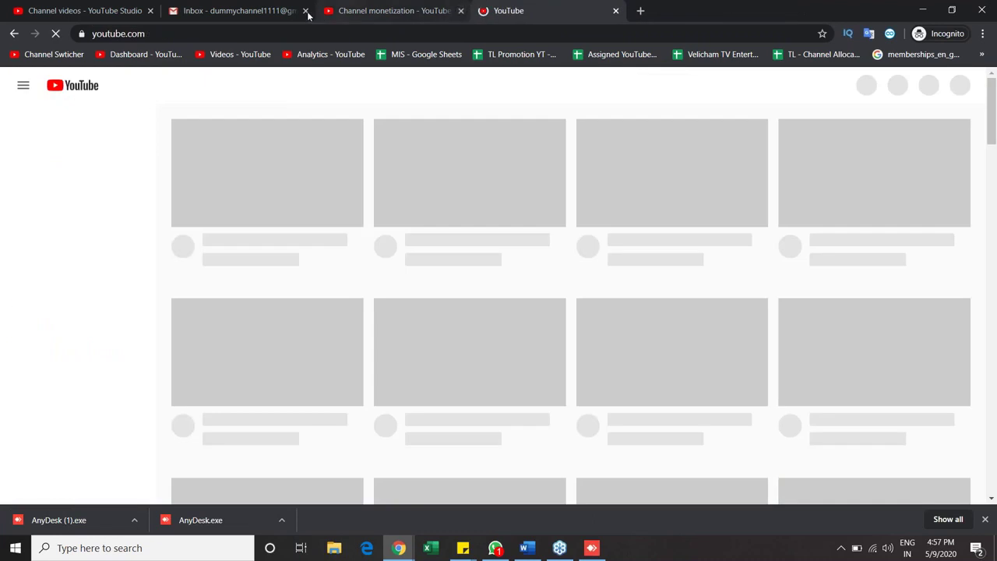
- Close the monetization and Inbox tabs, then sign in as the second account with its password
click(461, 11)
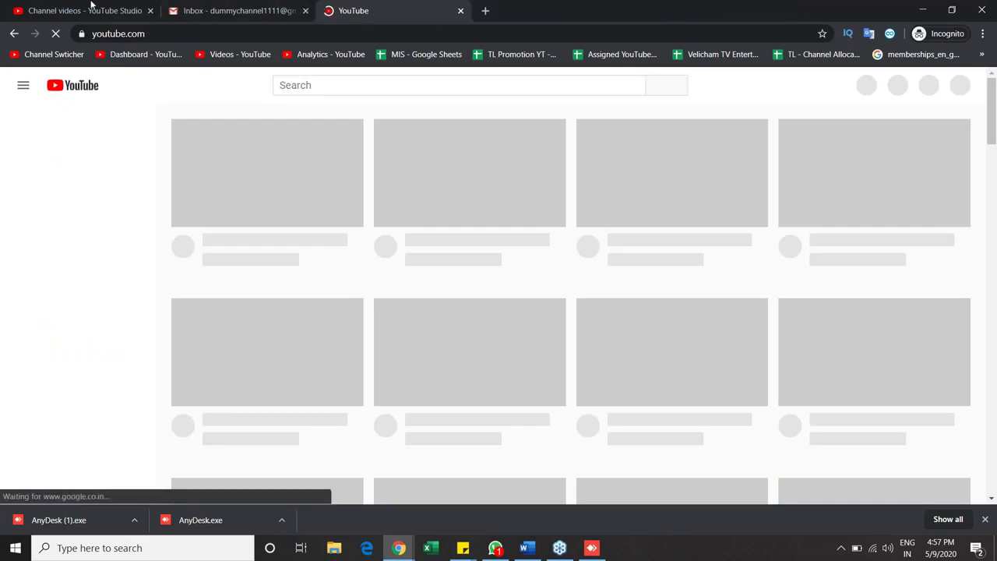
middle_click(167, 10)
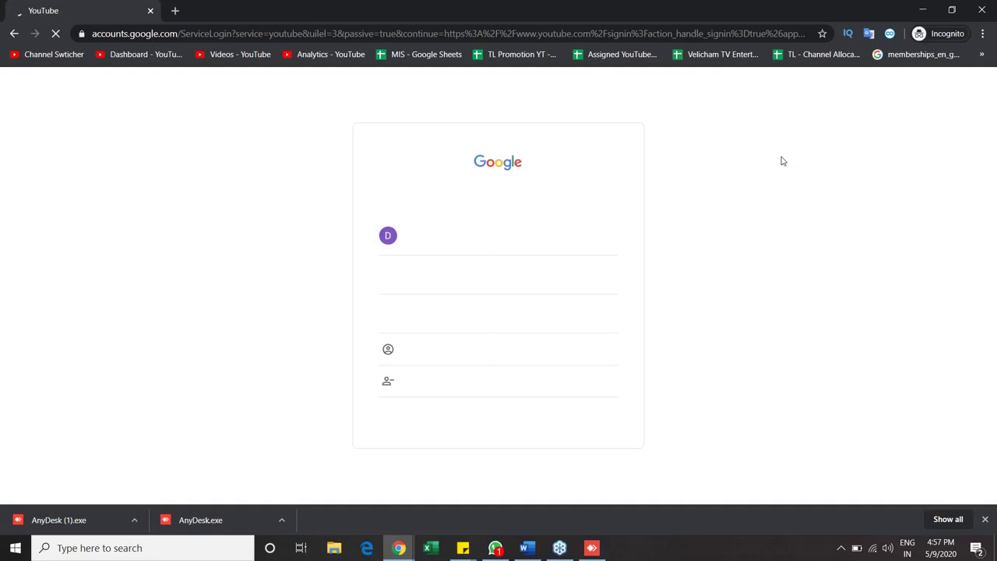
click(627, 320)
text(•••••••••)
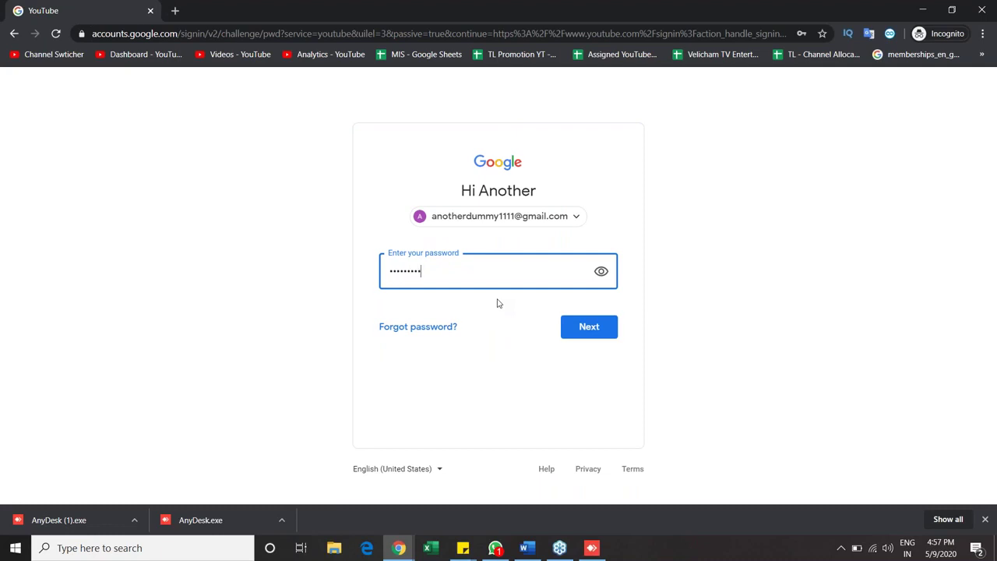
key(Return)
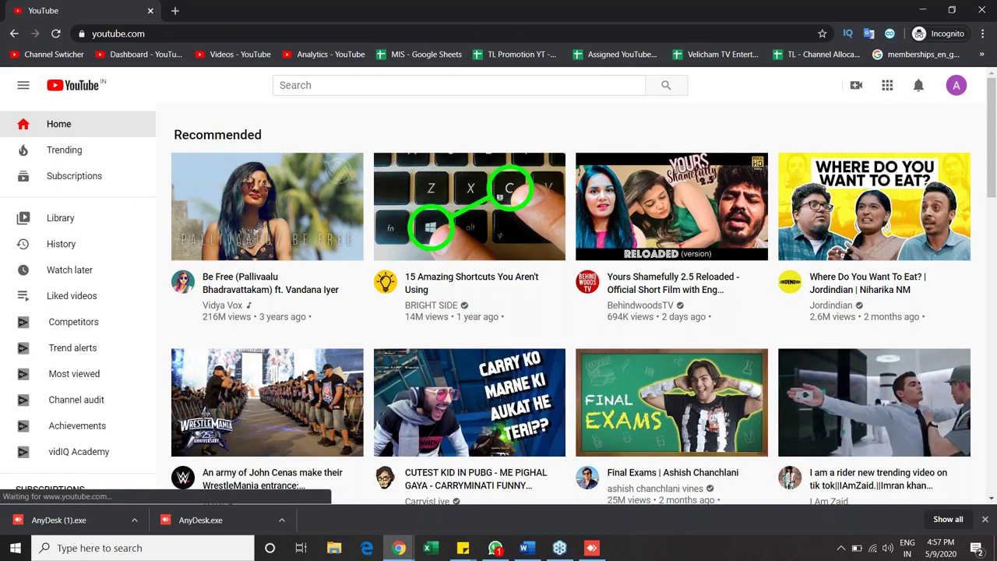
- Start Create a channel with a custom name and enter 'Another Market' as the name
click(955, 85)
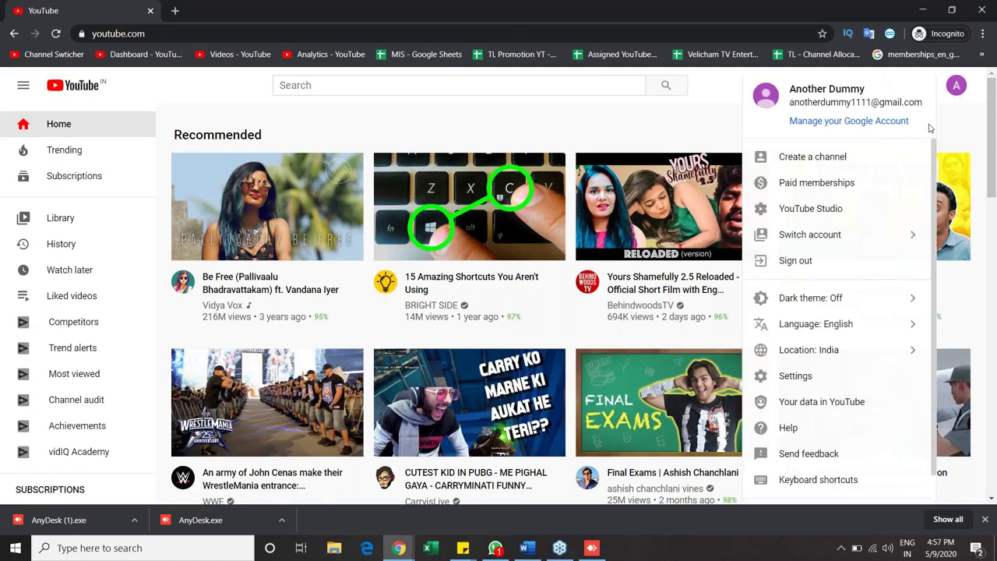
click(949, 119)
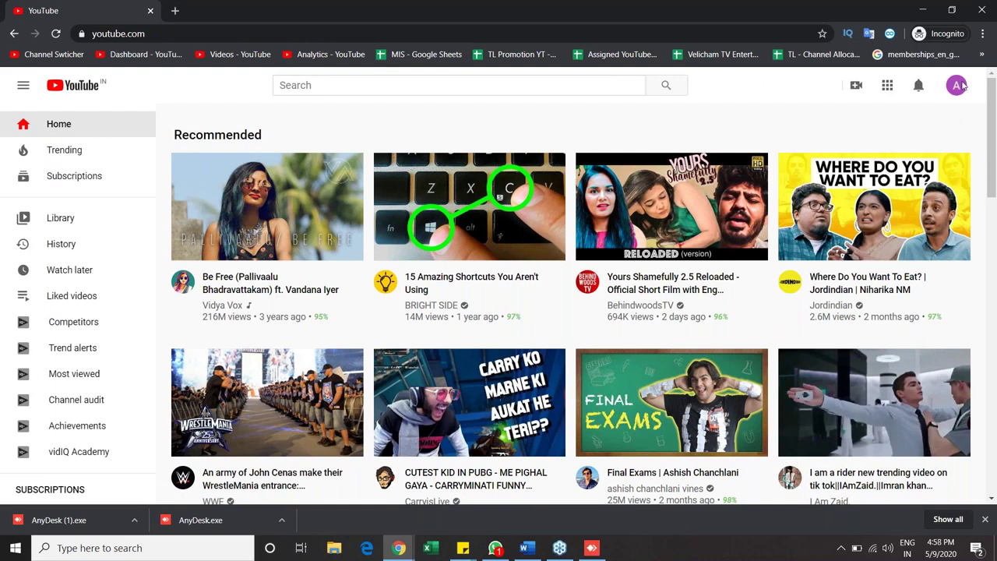
click(956, 85)
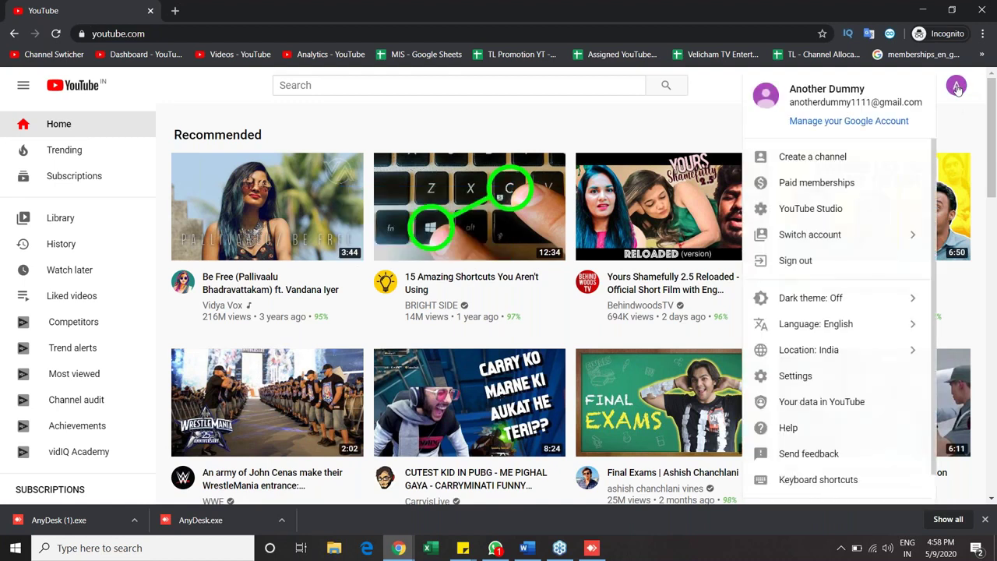
click(847, 158)
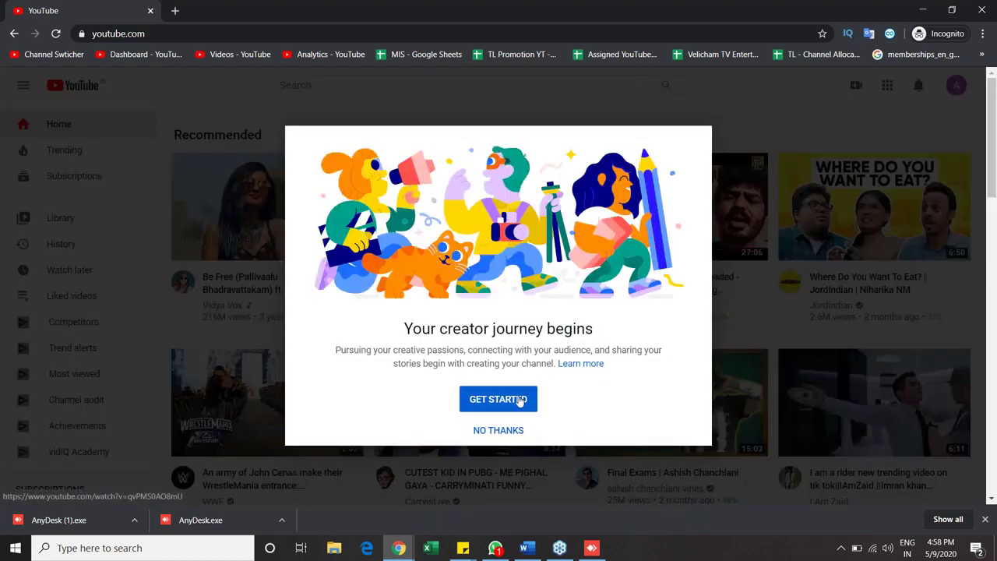
click(514, 400)
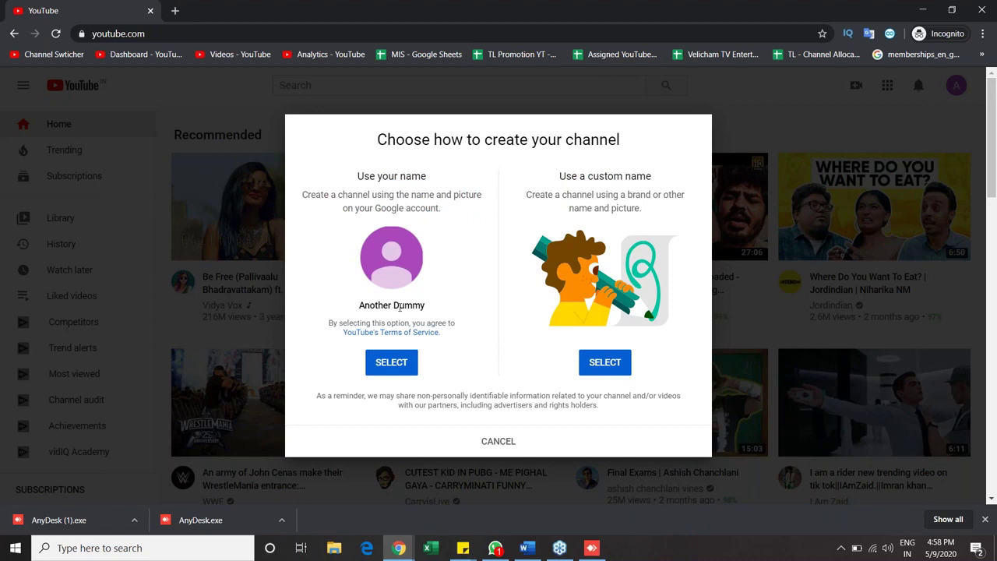
click(613, 364)
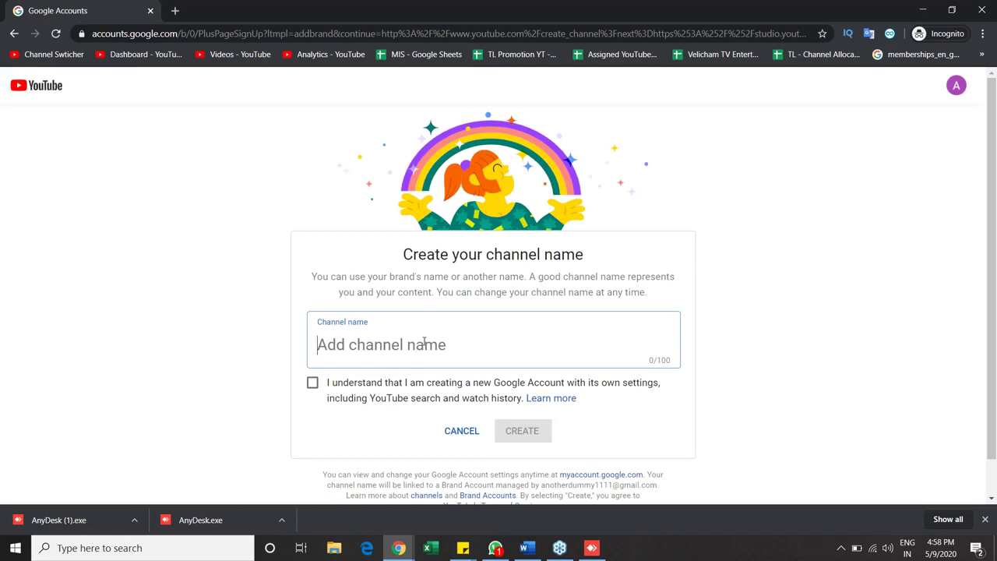
text(Another Mar)
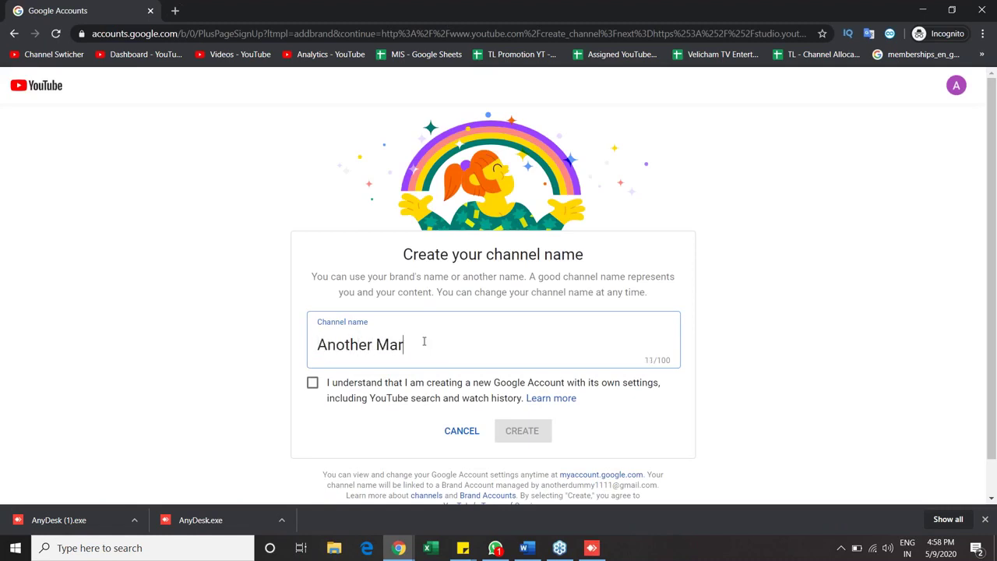
text(ket)
- Acknowledge the new Google Account notice and create the 'Another Market' channel
click(312, 383)
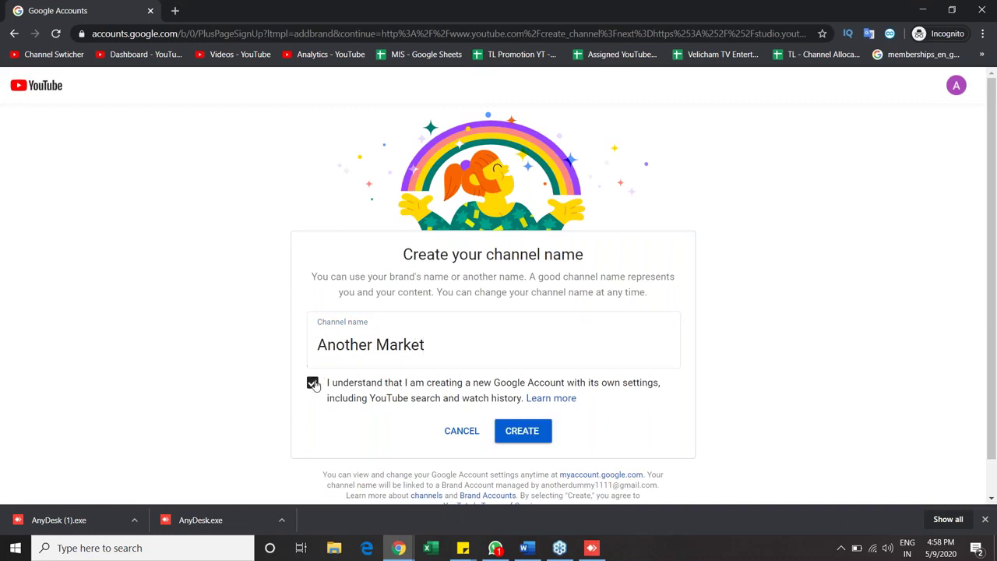
click(533, 432)
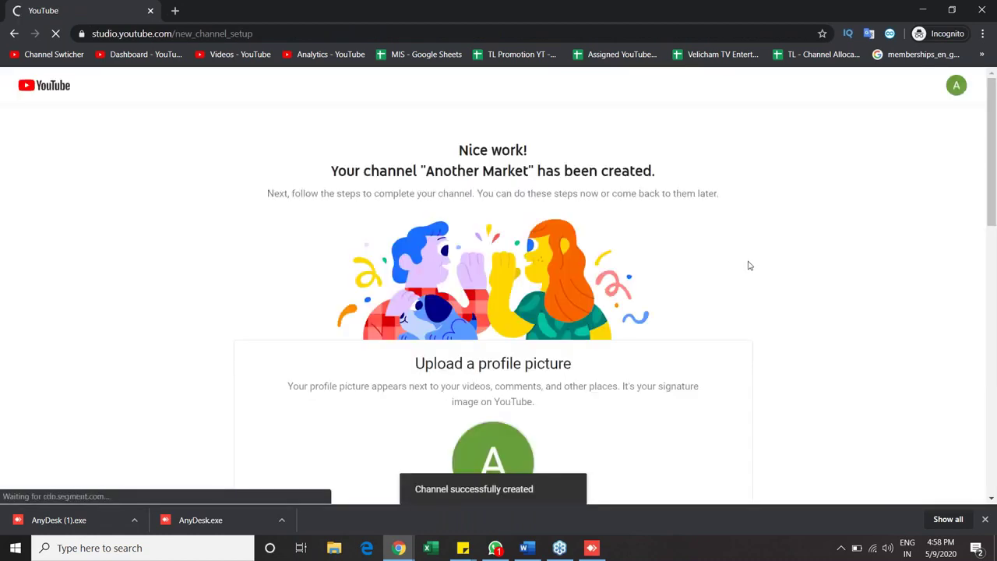
- Scroll the setup page to the empty 'Tell viewers about your channel' description section
scroll(748, 266, down, 3)
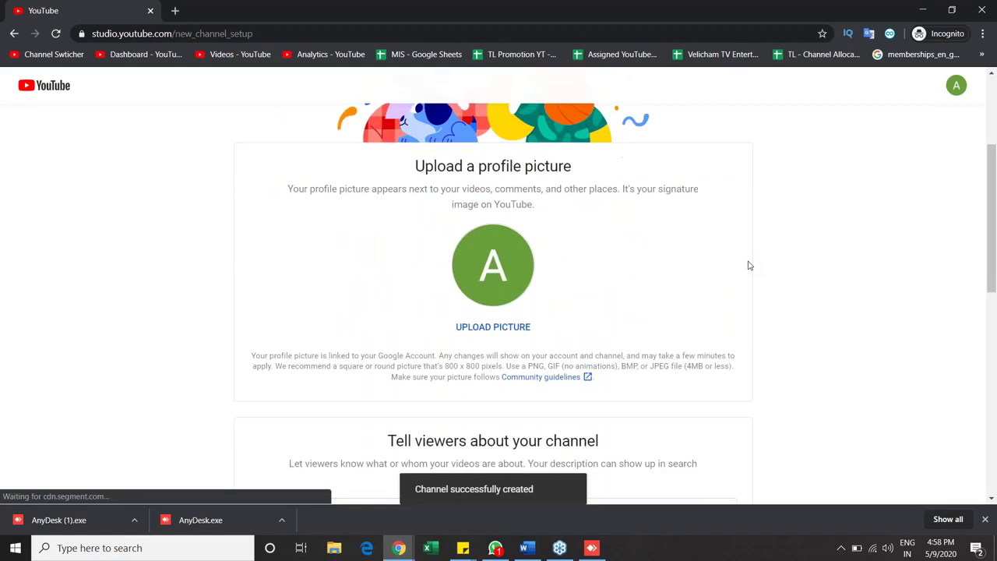
scroll(748, 265, up, 3)
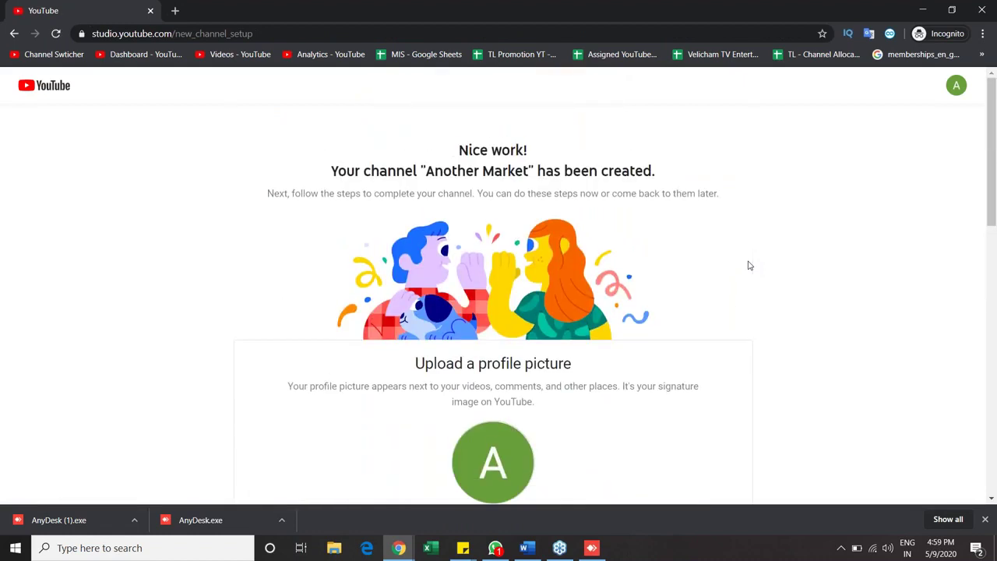
scroll(748, 266, down, 3)
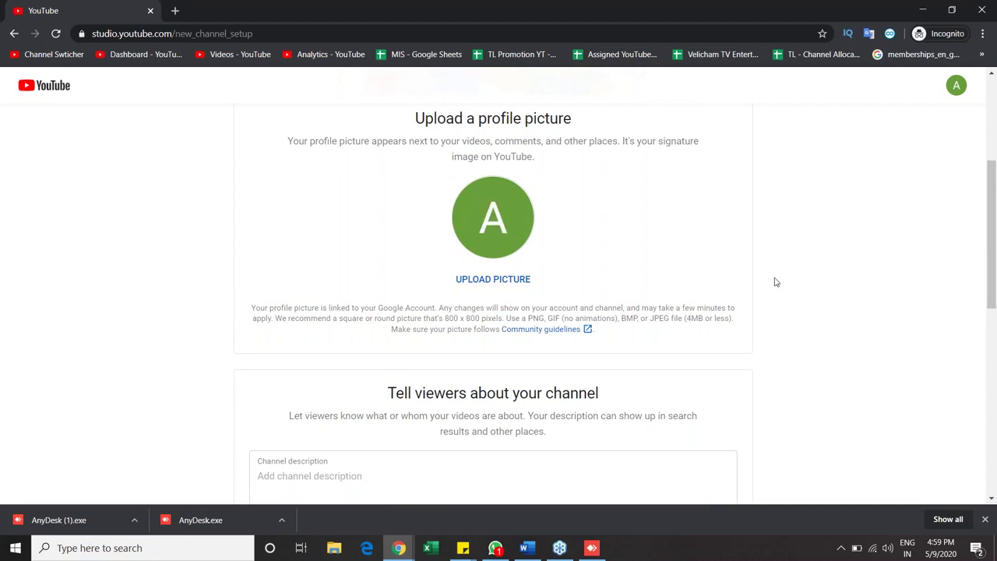
scroll(774, 282, down, 5)
scroll(774, 282, up, 2)
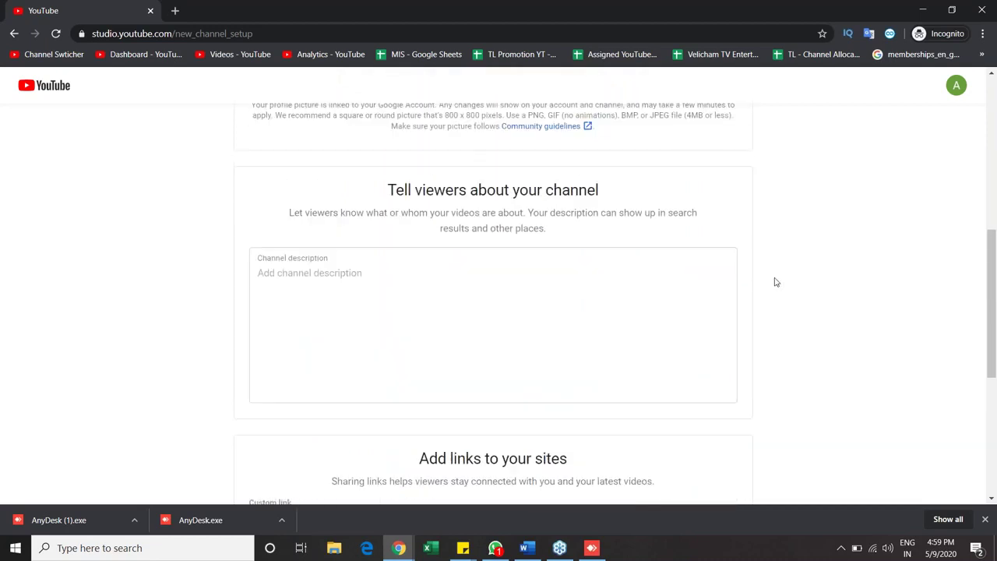
- Write the description 'Another Market is all about Share Marketing… Stay Tuned and do Subscribe to my Channel.'
click(423, 285)
text(An)
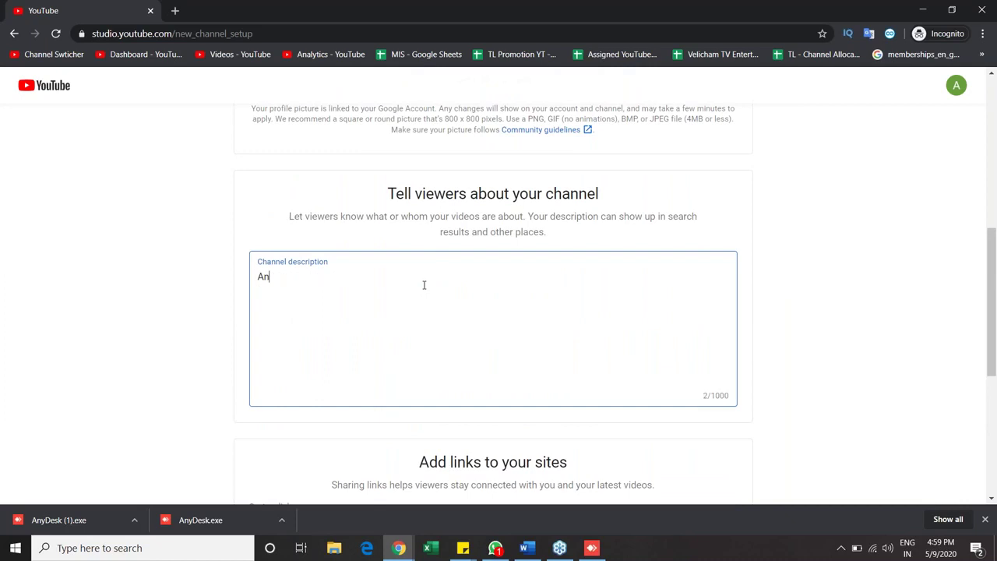
text(other Market is all abo)
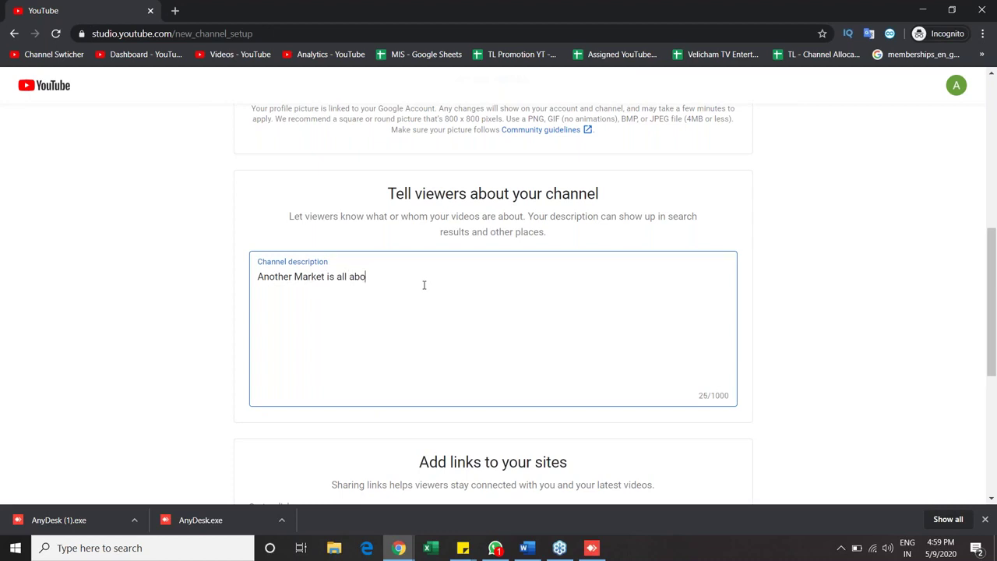
text(ut Share Marketing. I)
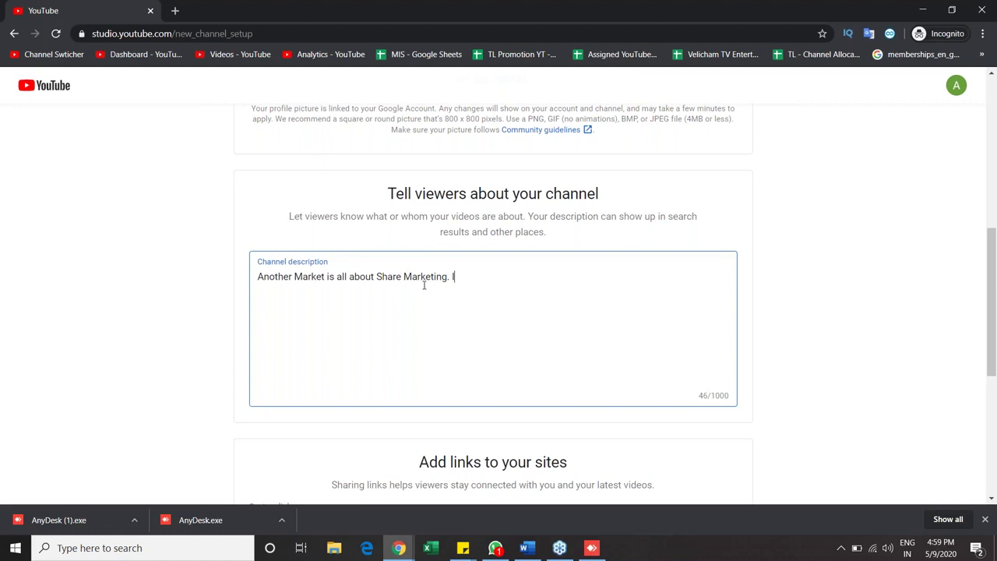
text('ll be Sharing my Ideas a)
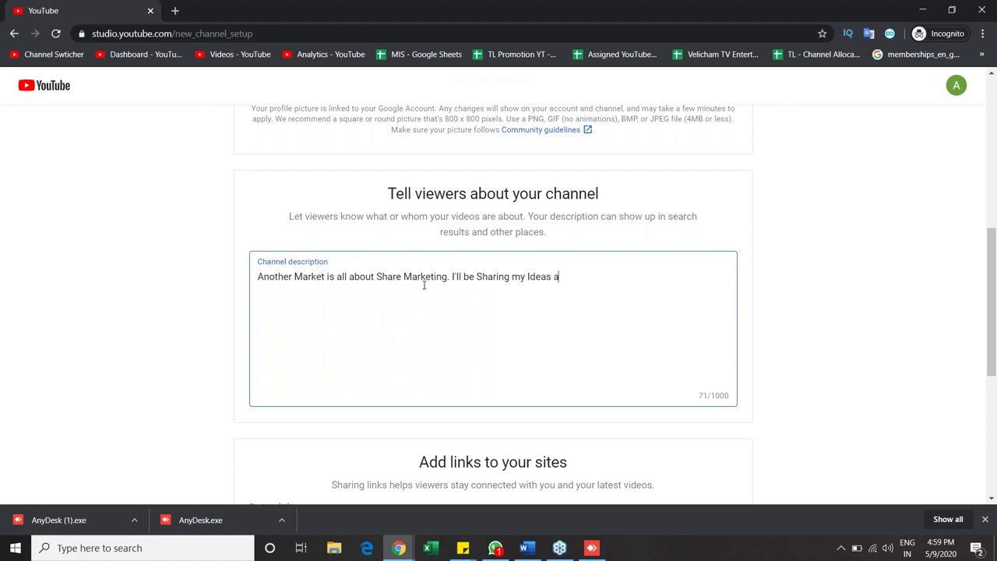
text(bout Share Marketing)
key(BackSpace)
key(BackSpace)
key(BackSpace)
key(BackSpace)
text(ting & Loads of stuffs. Tan)
key(BackSpace)
key(BackSpace)
key(BackSpace)
text(Sa)
key(BackSpace)
text(tay Tuned and do Subscribe to my Channel.)
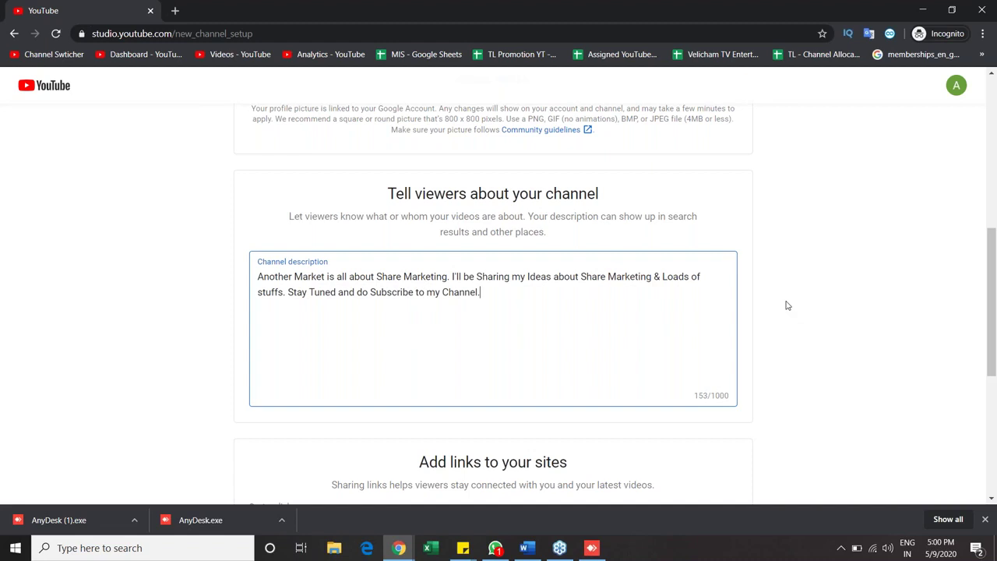
- Leave the custom URL and Facebook link fields empty and save the channel setup
scroll(786, 305, down, 4)
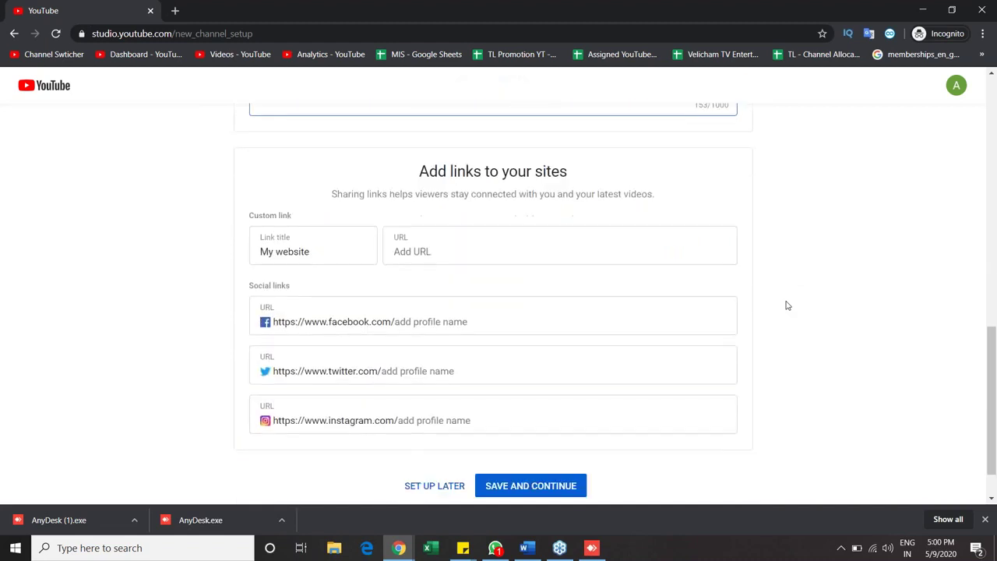
scroll(787, 305, down, 1)
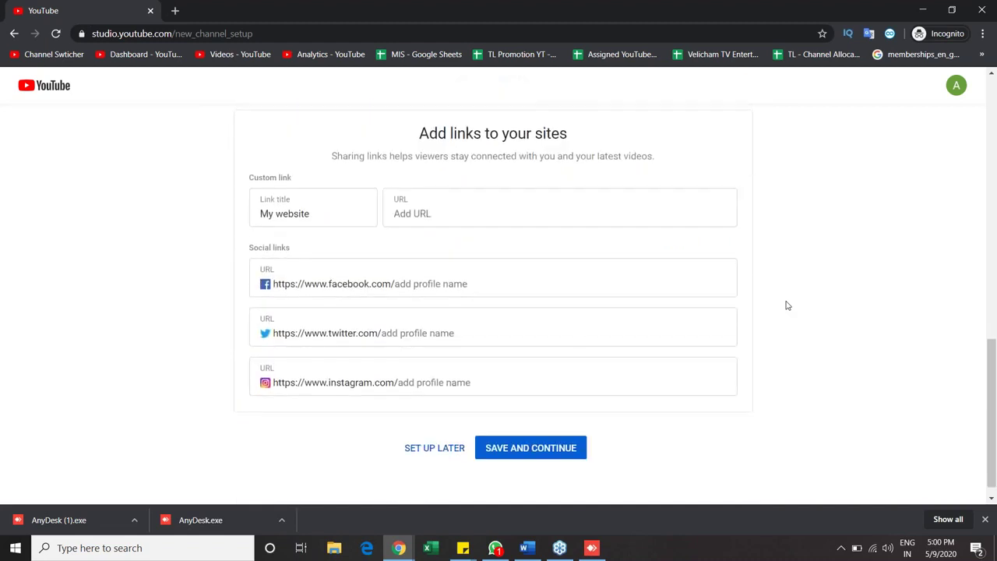
click(531, 220)
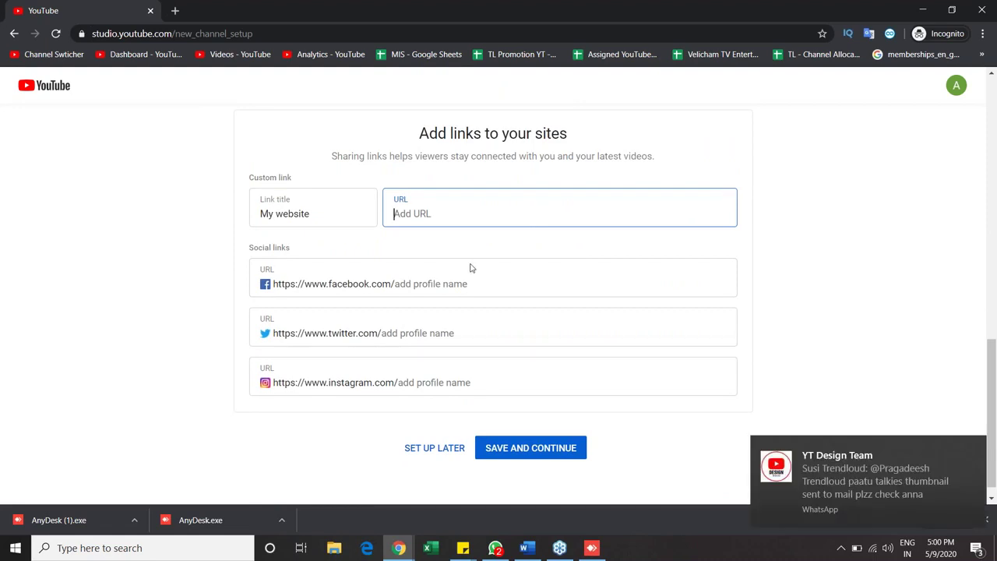
click(455, 283)
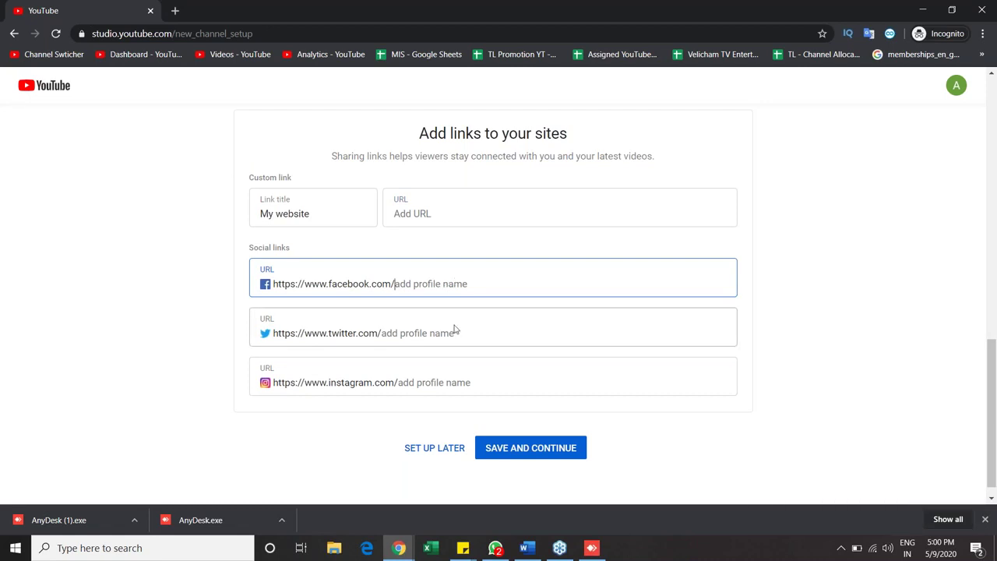
click(511, 451)
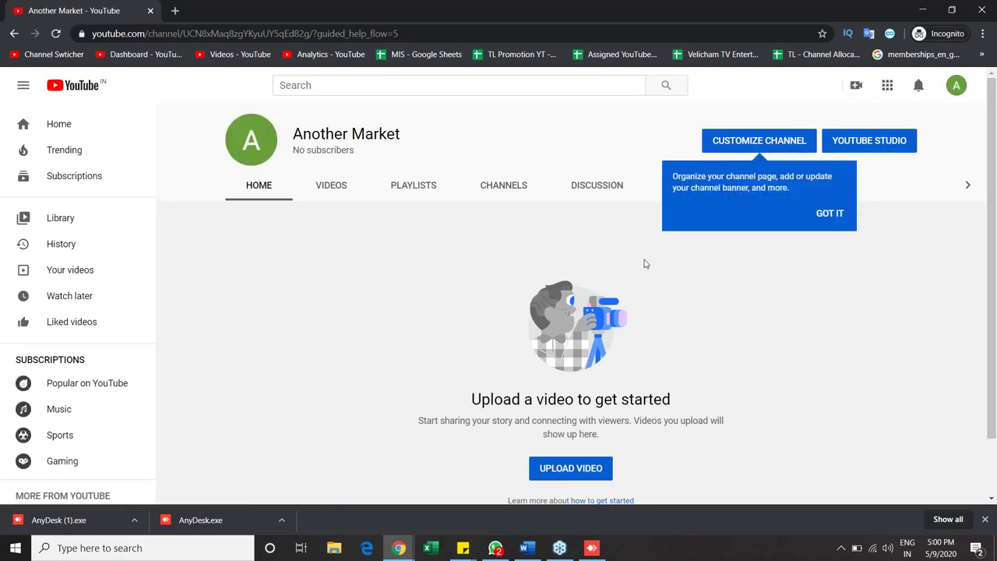
- Dismiss the channel customisation tip and bring up the 'YouTube Marketing' Word notes
click(828, 214)
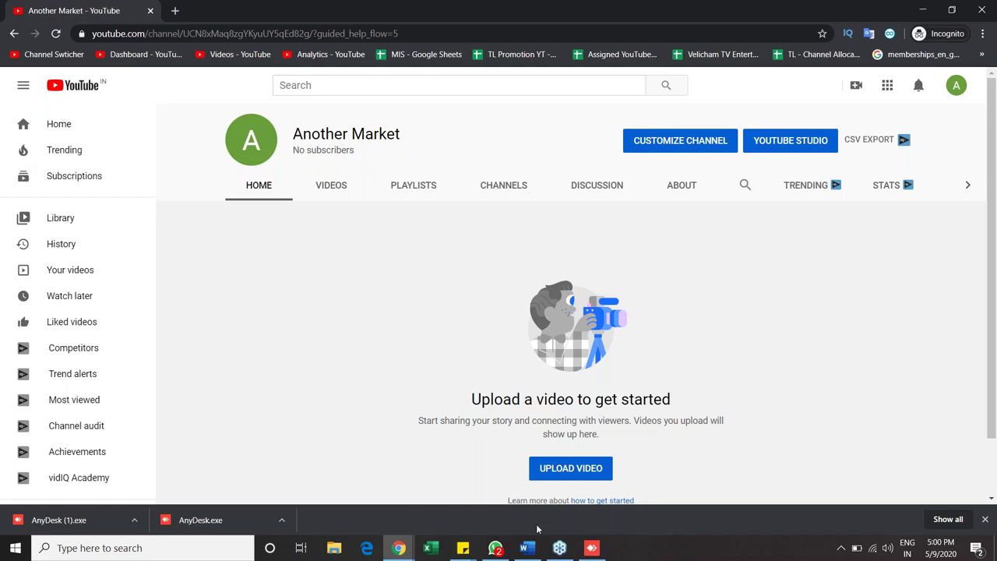
click(529, 547)
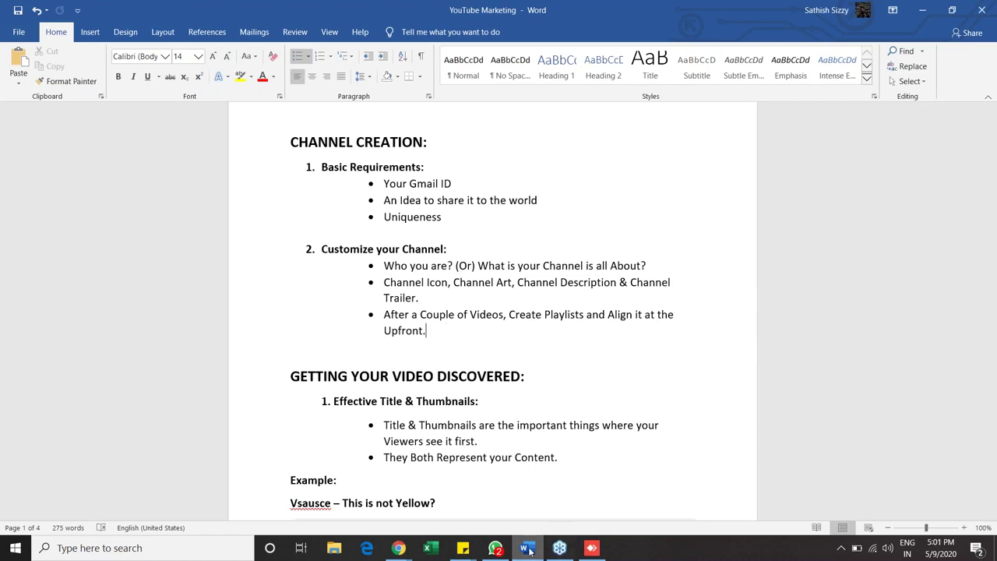
- Switch from the Word notes back to the Another Market channel page in Chrome
key(alt+Tab)
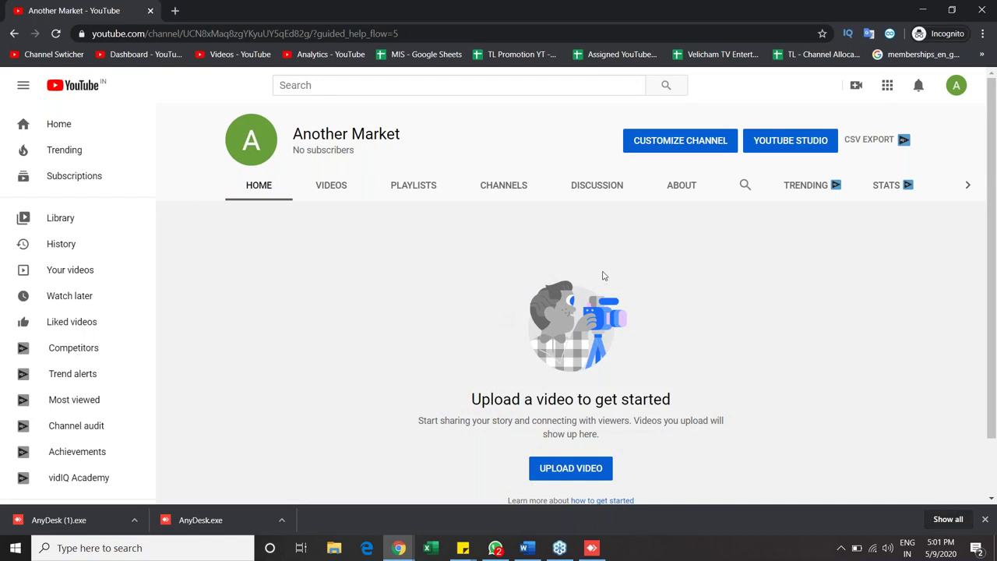
- View the Another Market About tab showing the Share Marketing description and May 9, 2020 join date
click(671, 194)
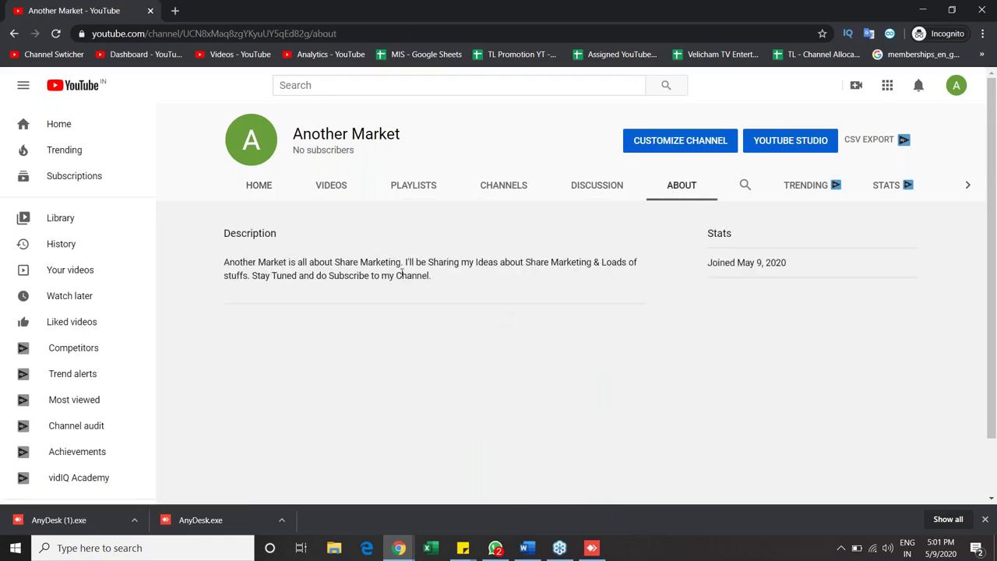
triple_click(391, 272)
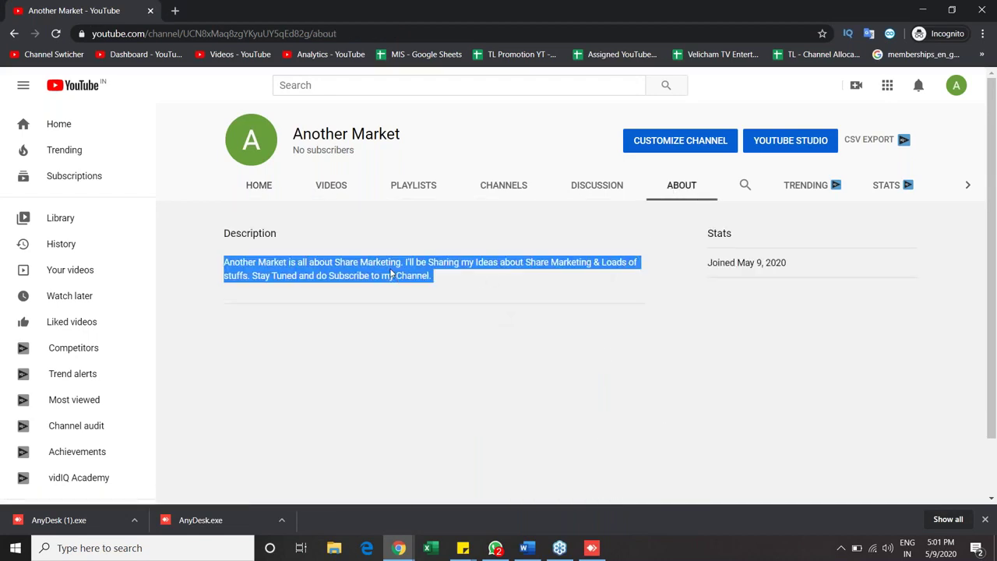
click(469, 286)
scroll(469, 286, down, 1)
scroll(469, 286, up, 1)
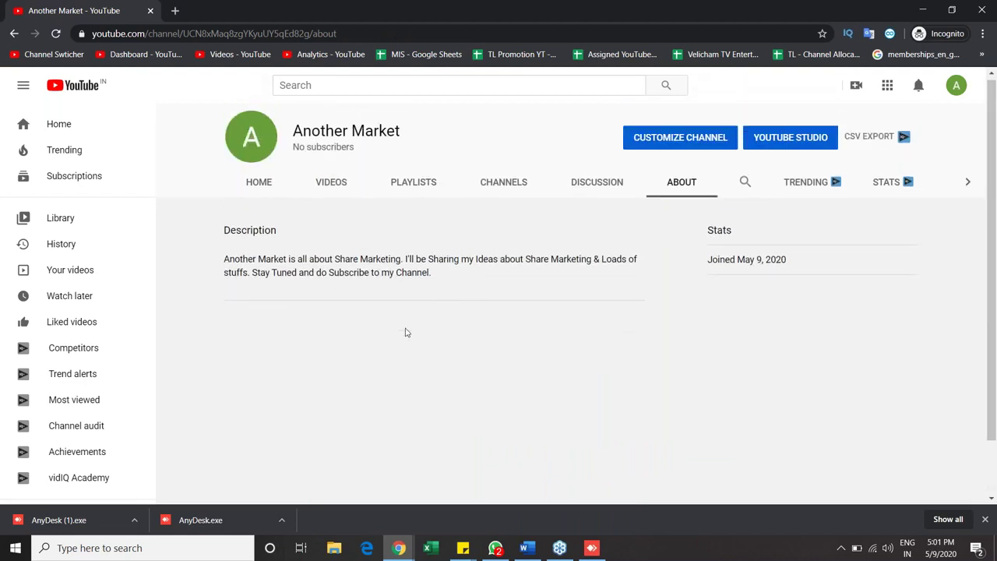
scroll(405, 332, down, 1)
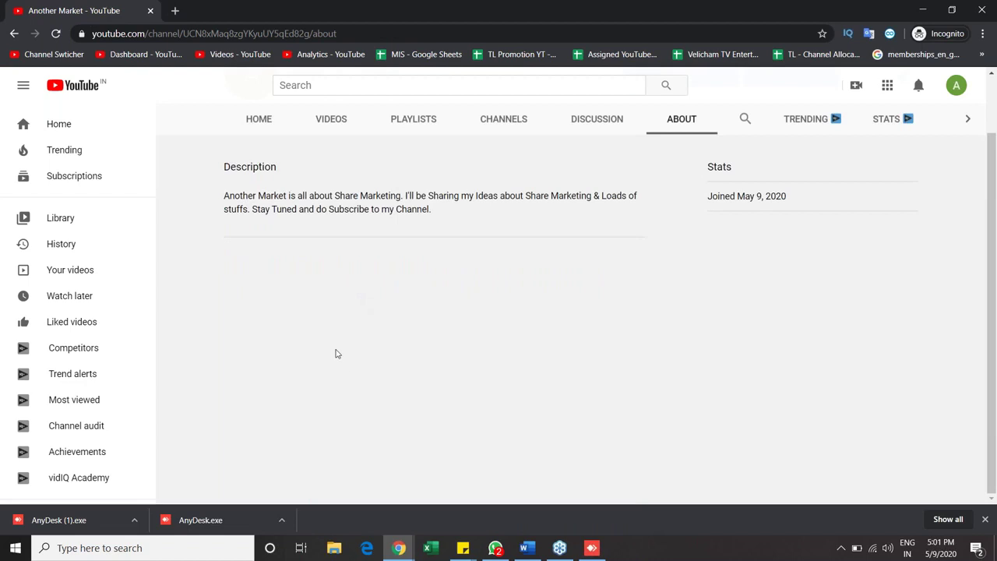
- Go to youtube.com in a new browser tab
click(175, 11)
text(y)
key(Return)
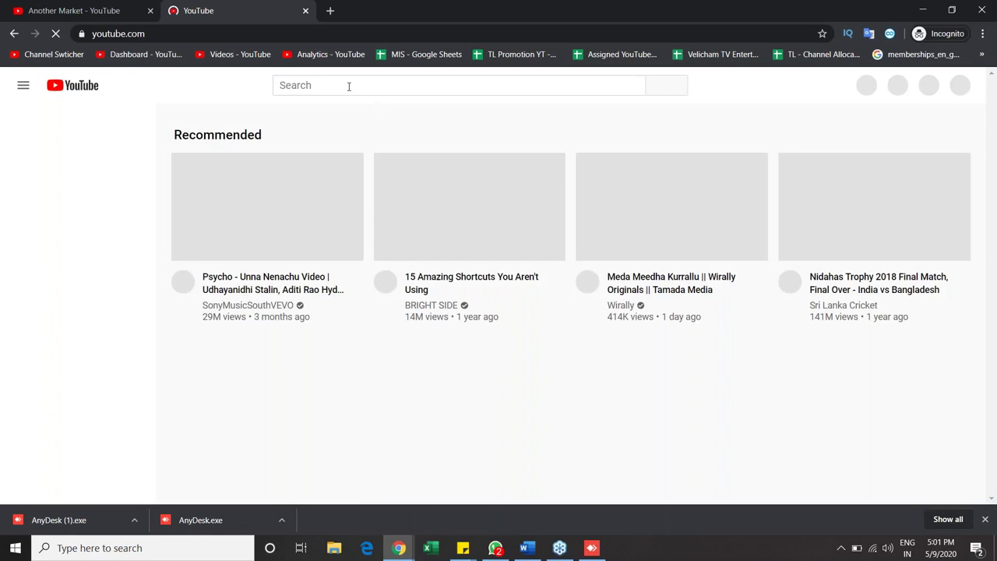
- Search for 'Black sheep' and open the Black Sheep channel
click(342, 87)
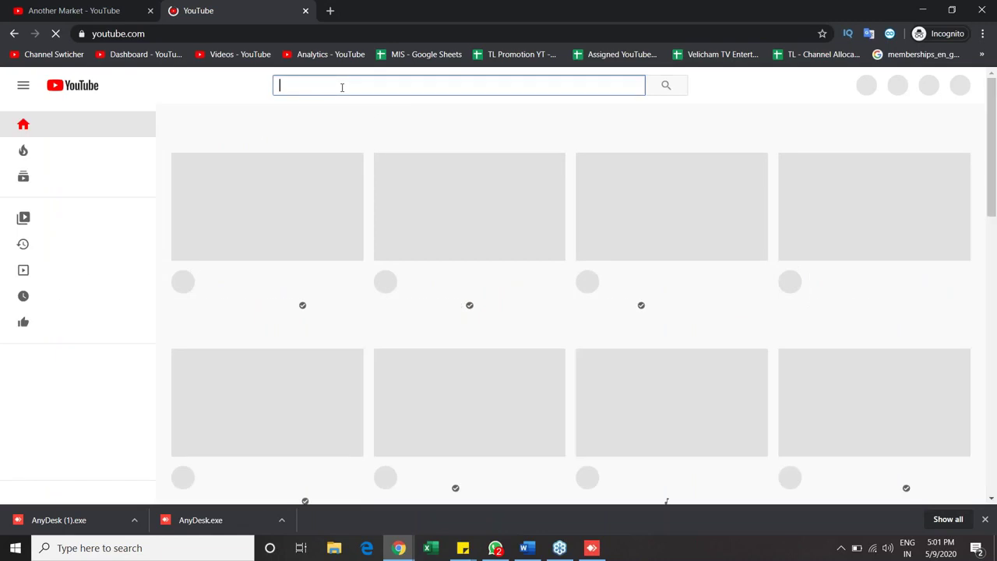
text(Black shep)
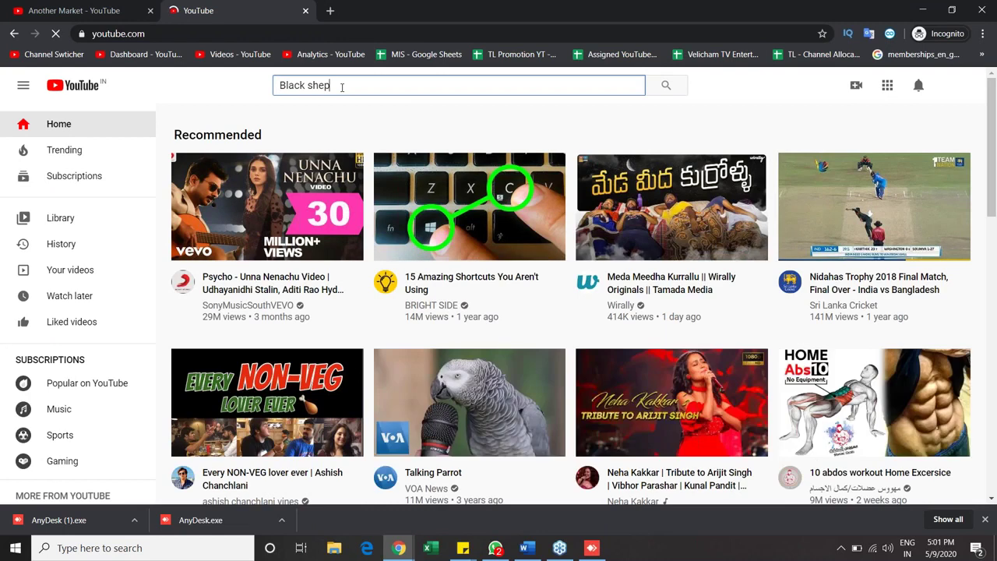
key(BackSpace)
text(ep)
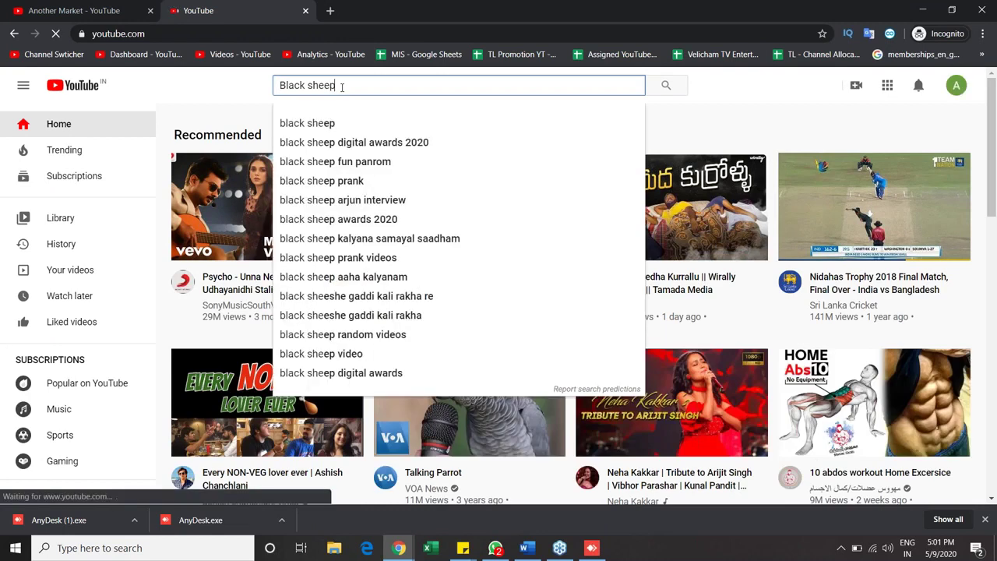
key(Return)
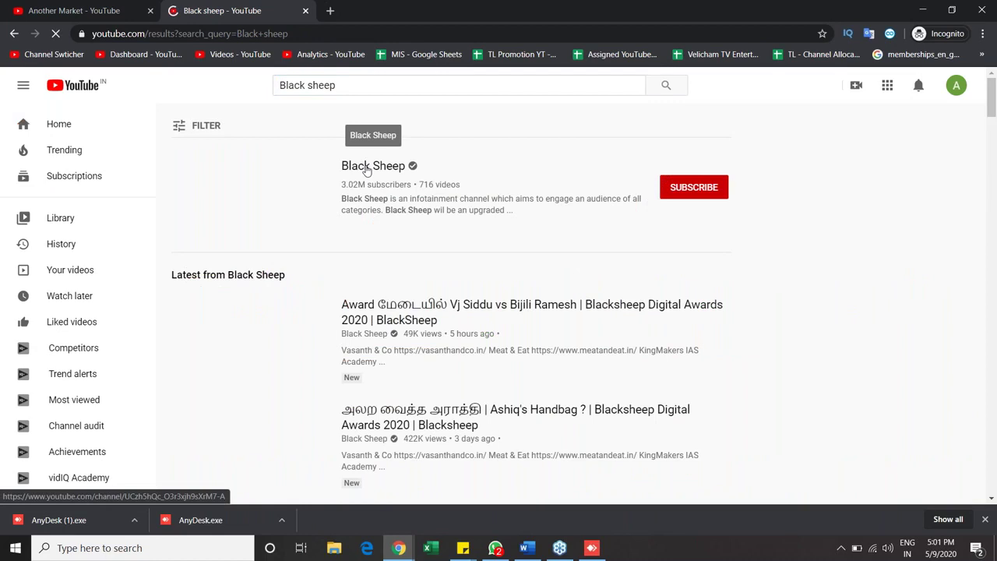
click(366, 170)
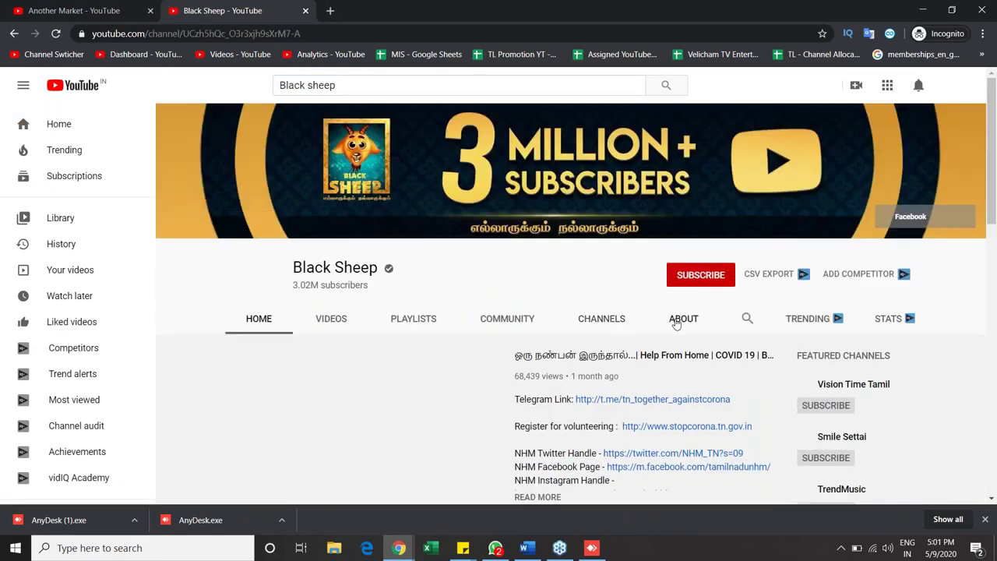
- Review Black Sheep's About tab: description, Feb 29, 2016 join date and 470,978,081 views
click(676, 320)
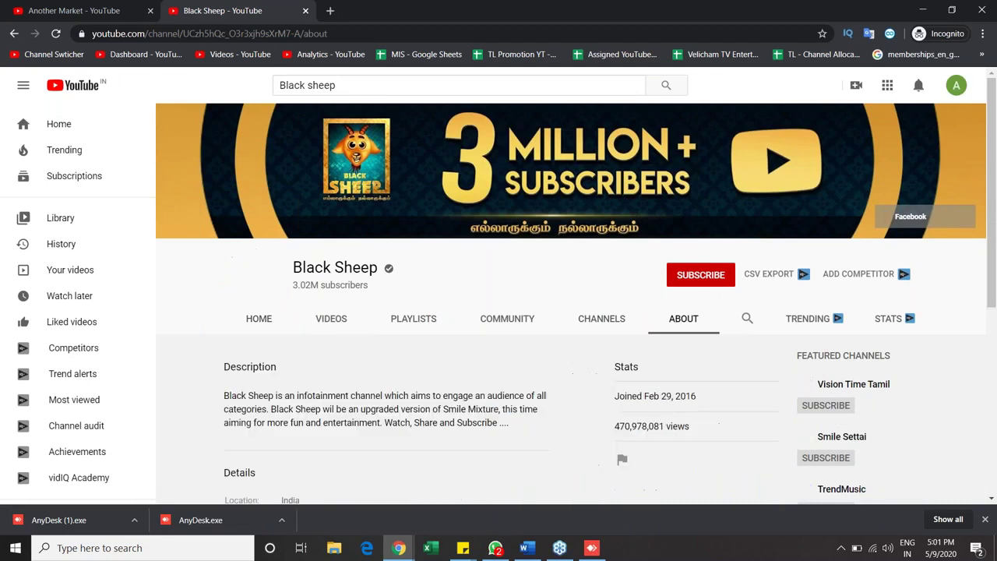
scroll(490, 330, down, 2)
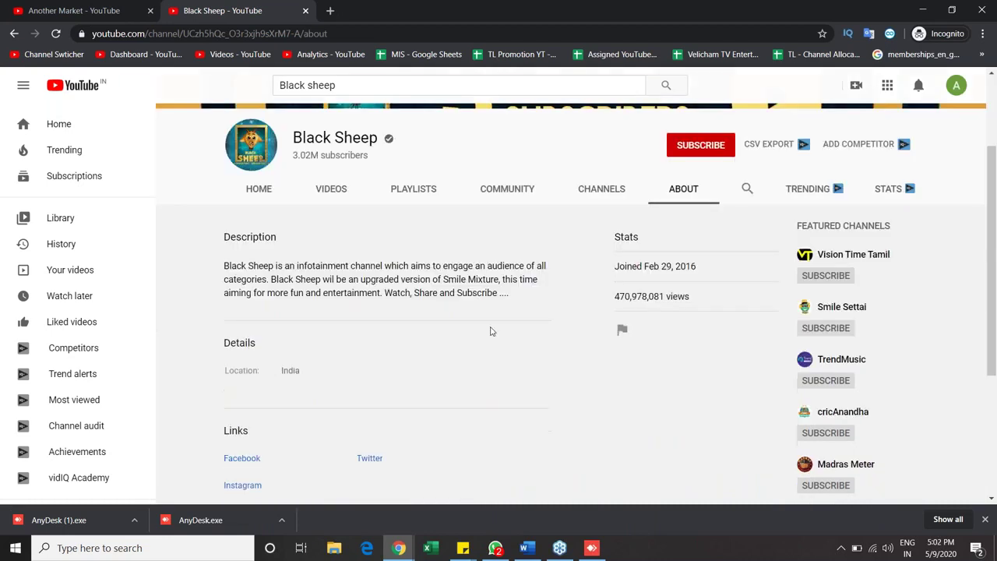
scroll(490, 331, up, 1)
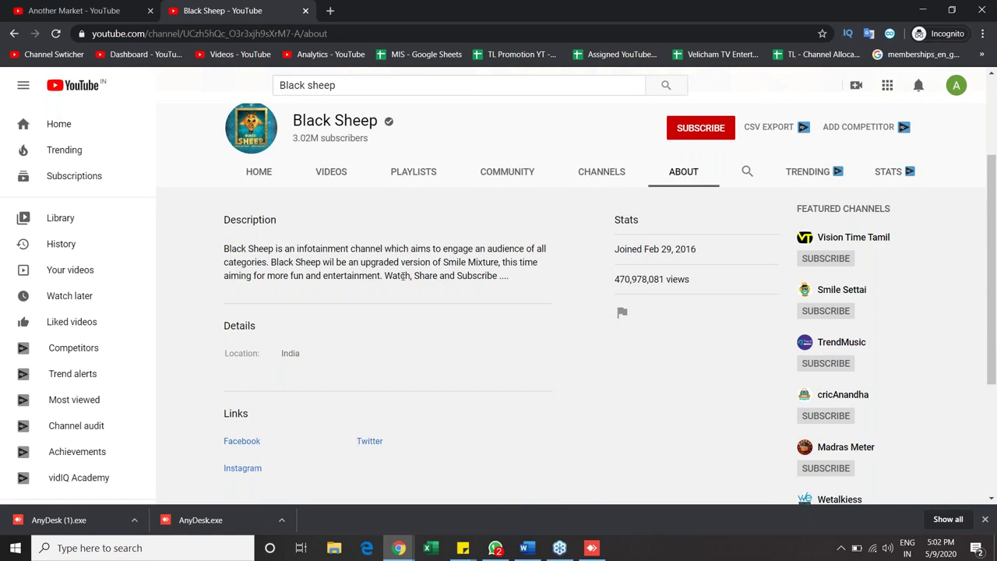
scroll(389, 300, down, 2)
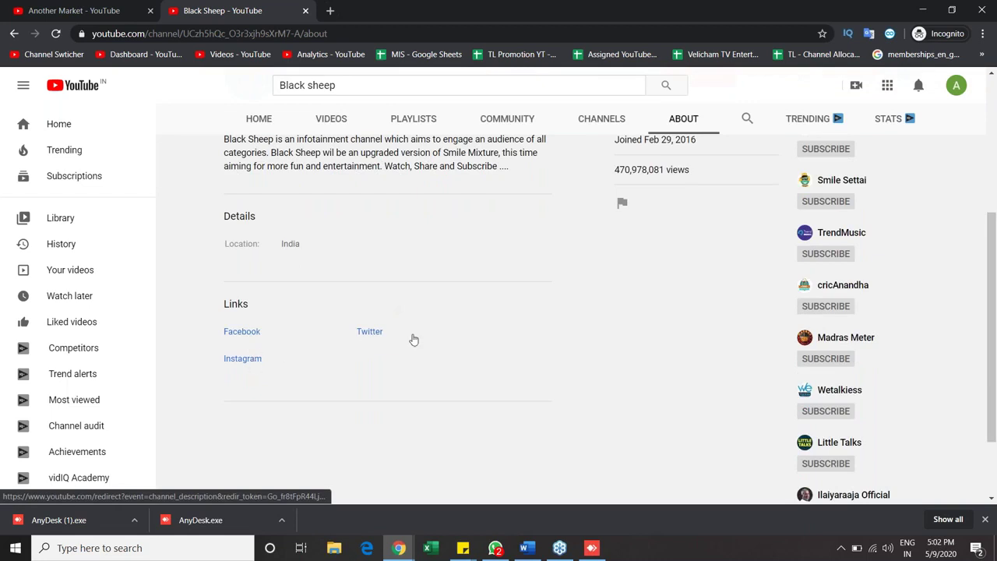
scroll(414, 339, up, 4)
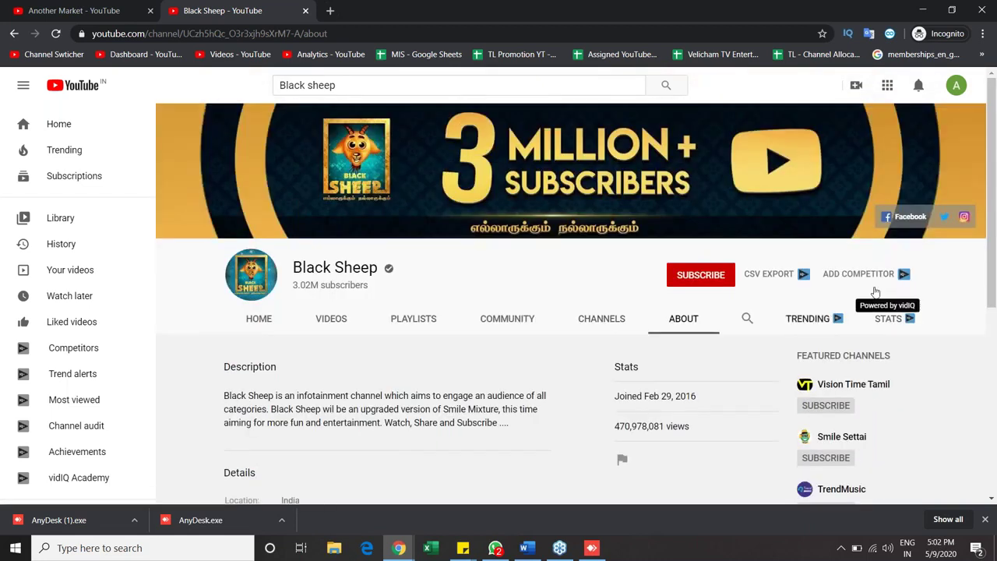
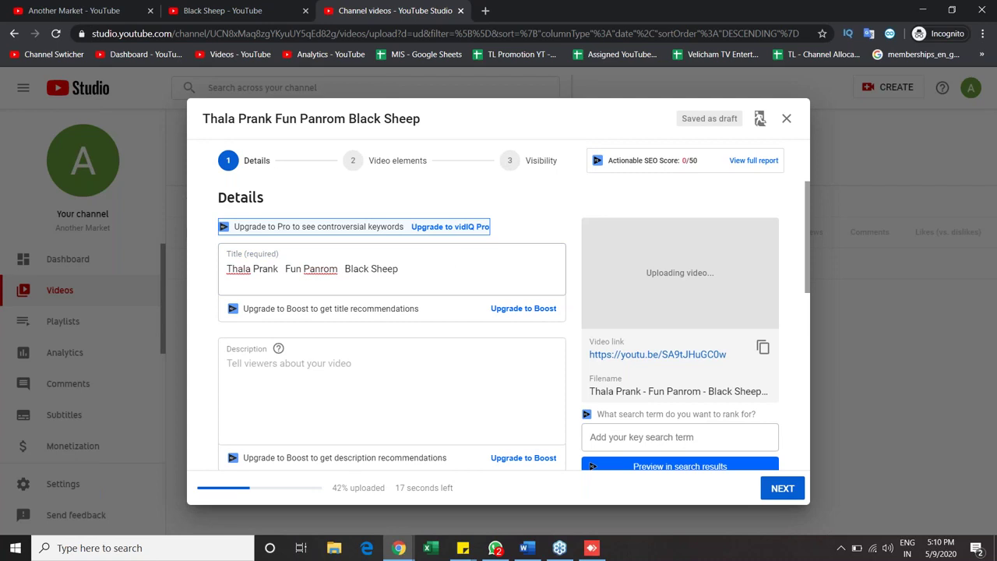
- Replace the old title with 'Thala Prank | Fun Panrom | Black Sheep', correcting typos as you go
key(BackSpace)
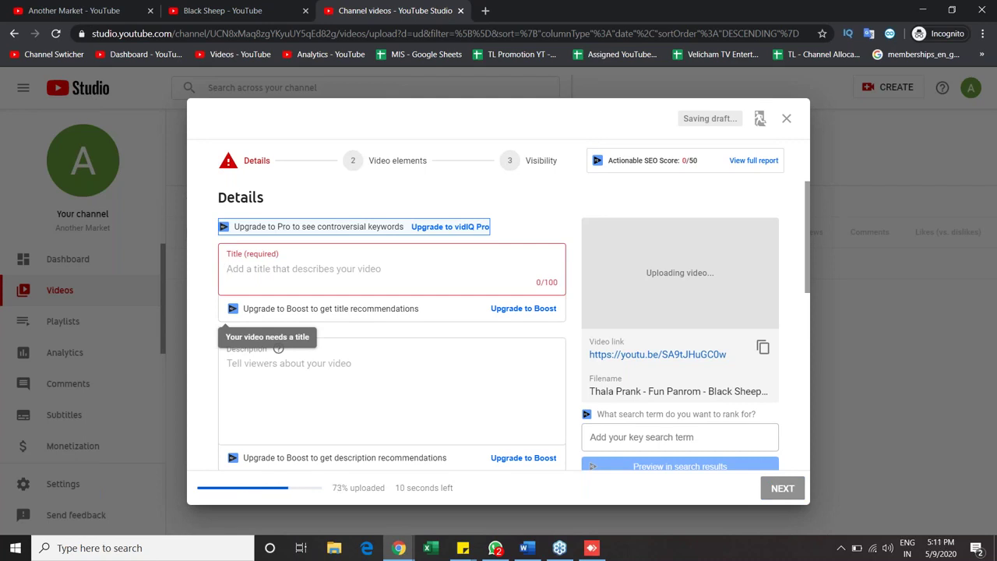
text(Thala)
key(BackSpace)
key(BackSpace)
key(BackSpace)
key(BackSpace)
key(BackSpace)
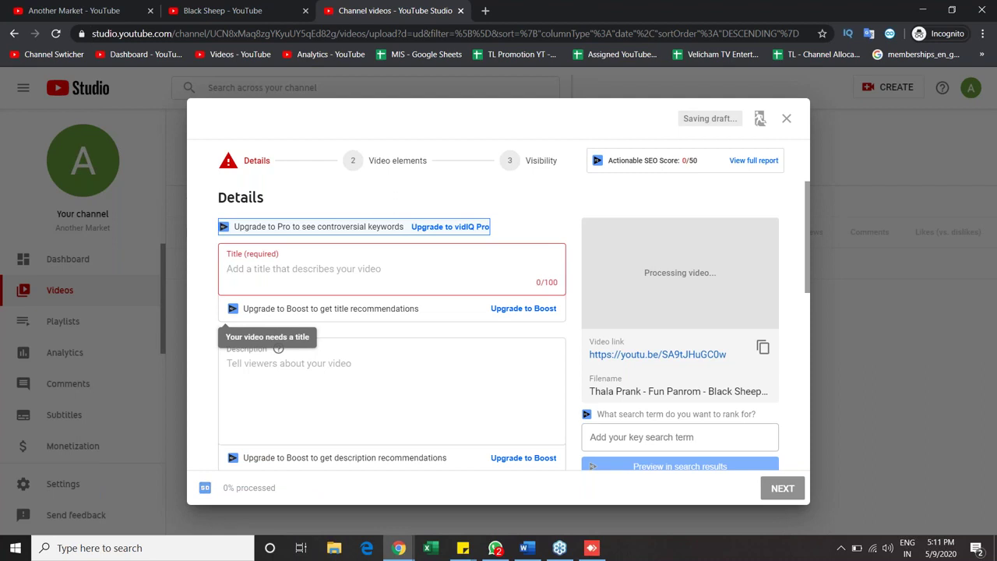
text(Thala PRan)
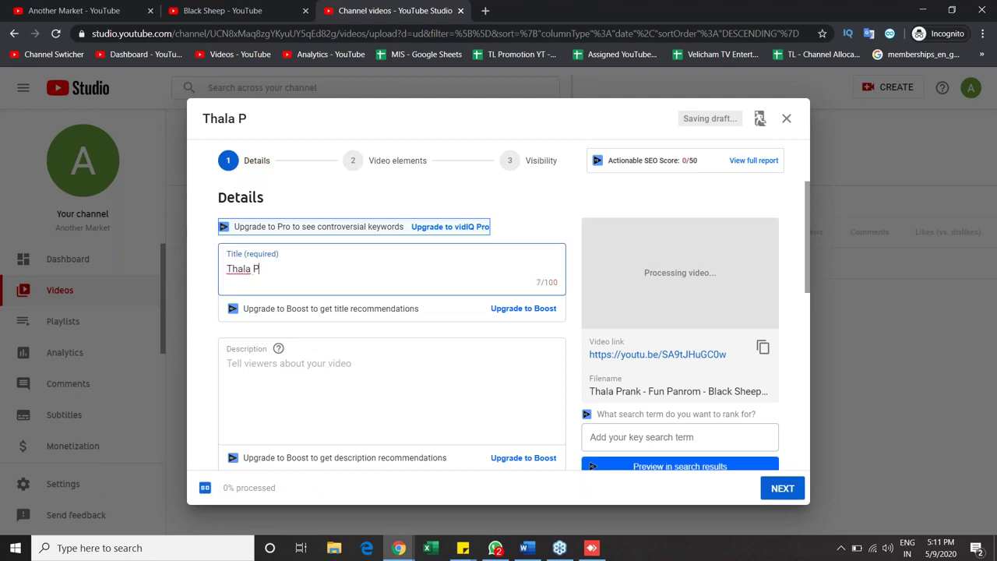
key(BackSpace)
key(BackSpace)
key(BackSpace)
text(rank |)
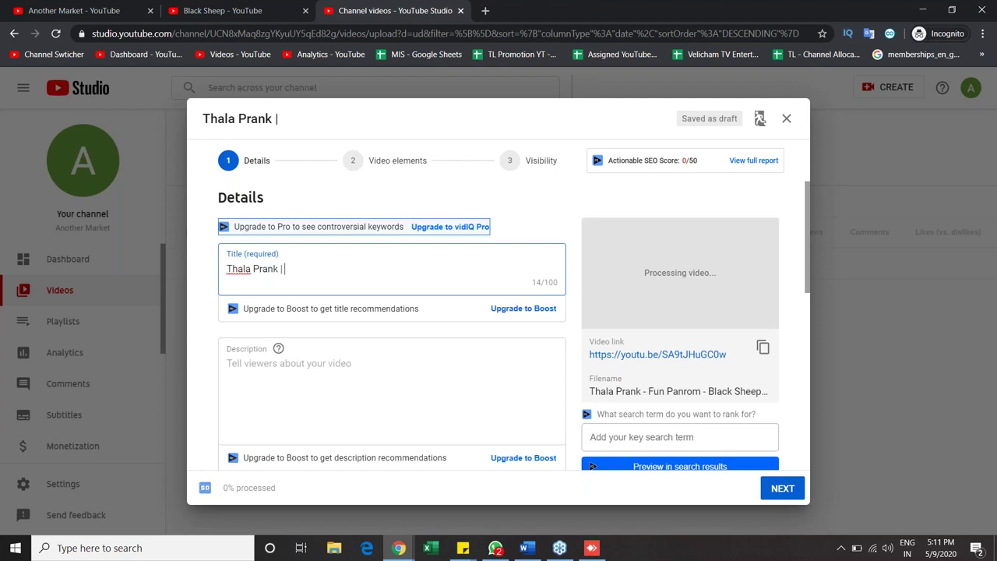
text(Fun P)
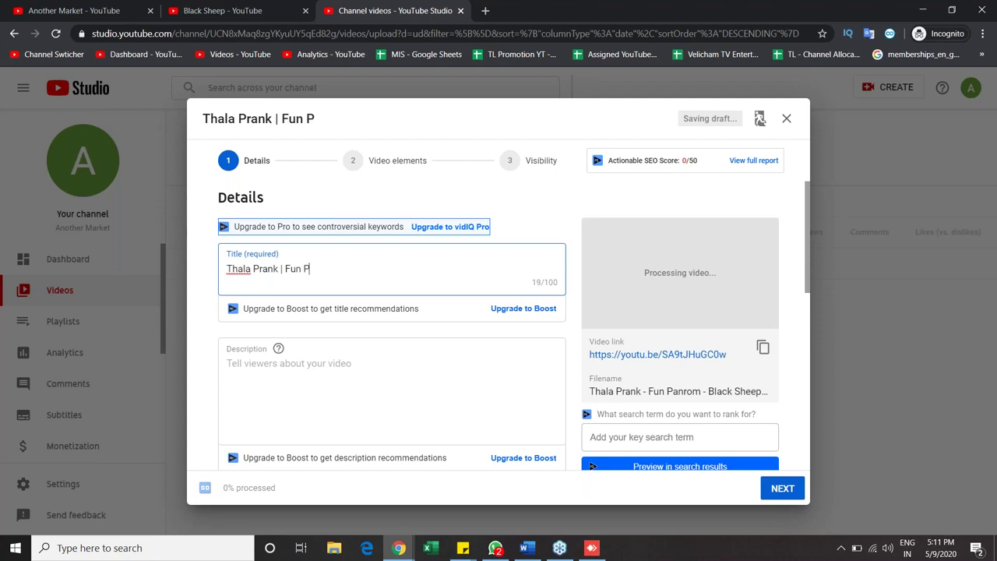
text(anrom )
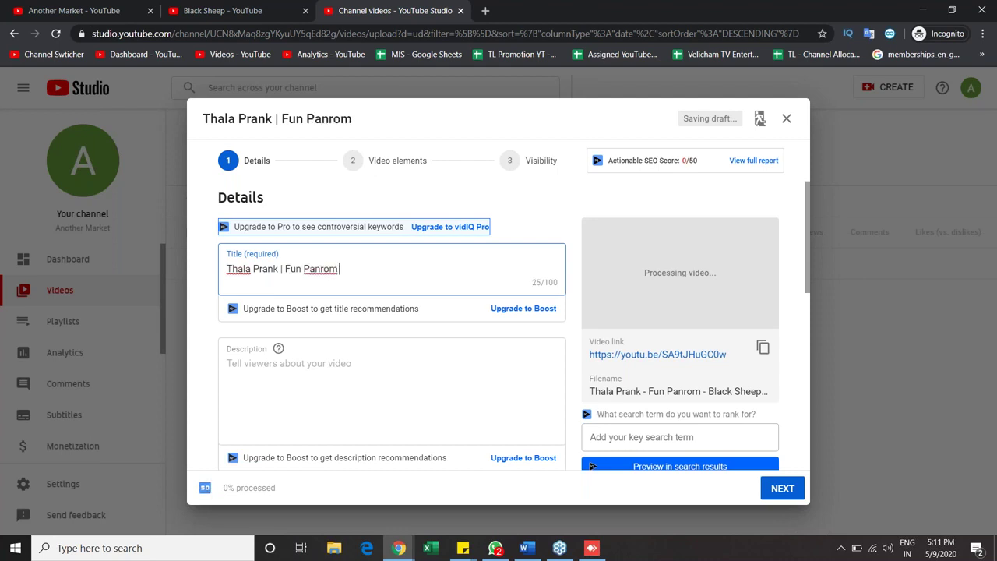
text(| Black Sheep)
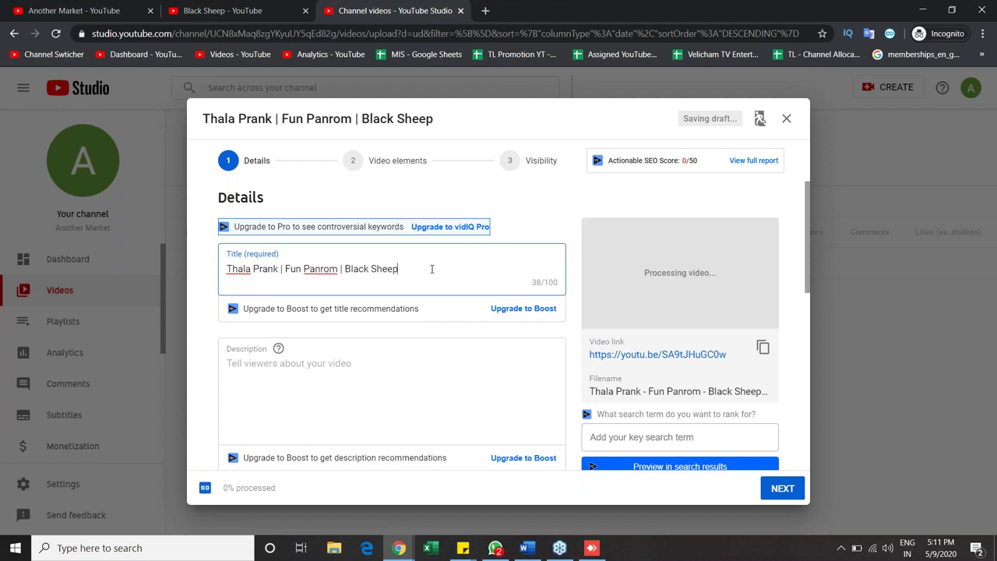
- Select and check the words of the new title, leaving it unchanged
double_click(262, 269)
click(262, 269)
click(256, 269)
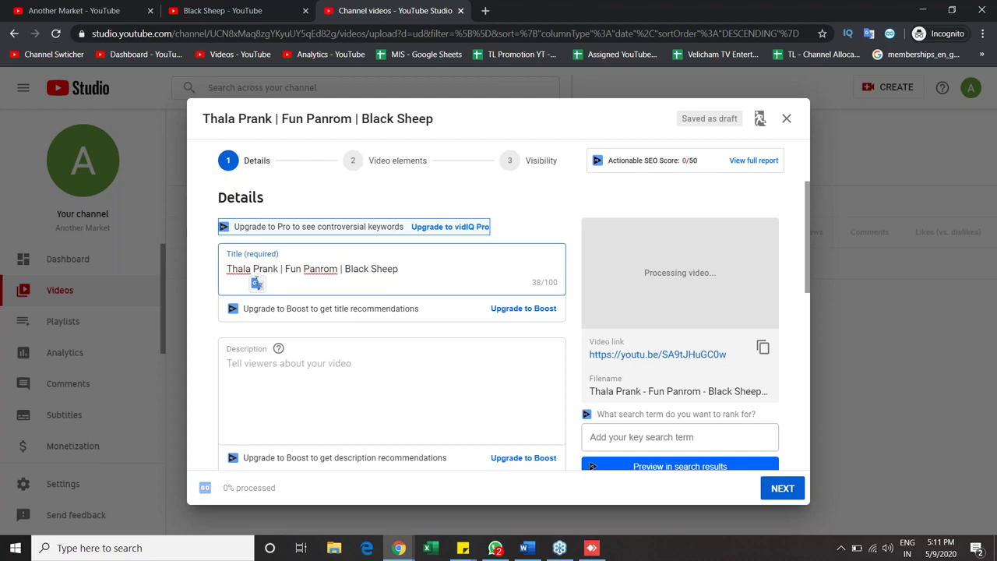
click(301, 269)
double_click(319, 269)
click(320, 269)
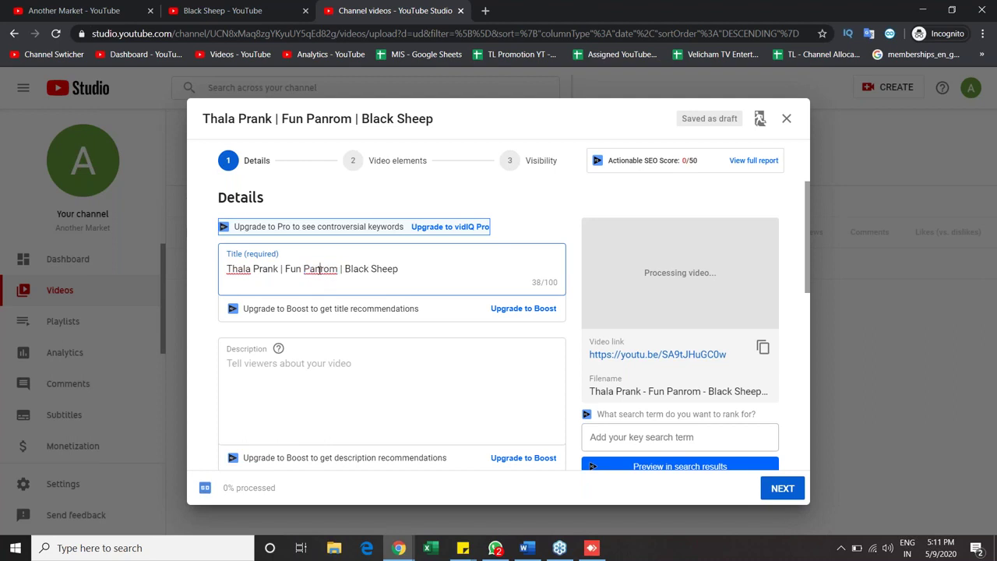
triple_click(363, 269)
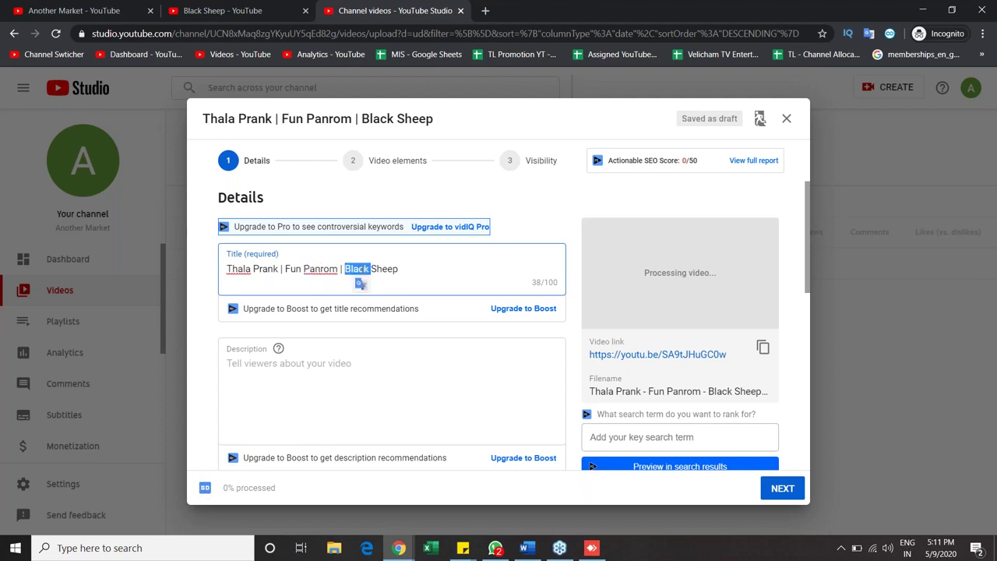
click(398, 269)
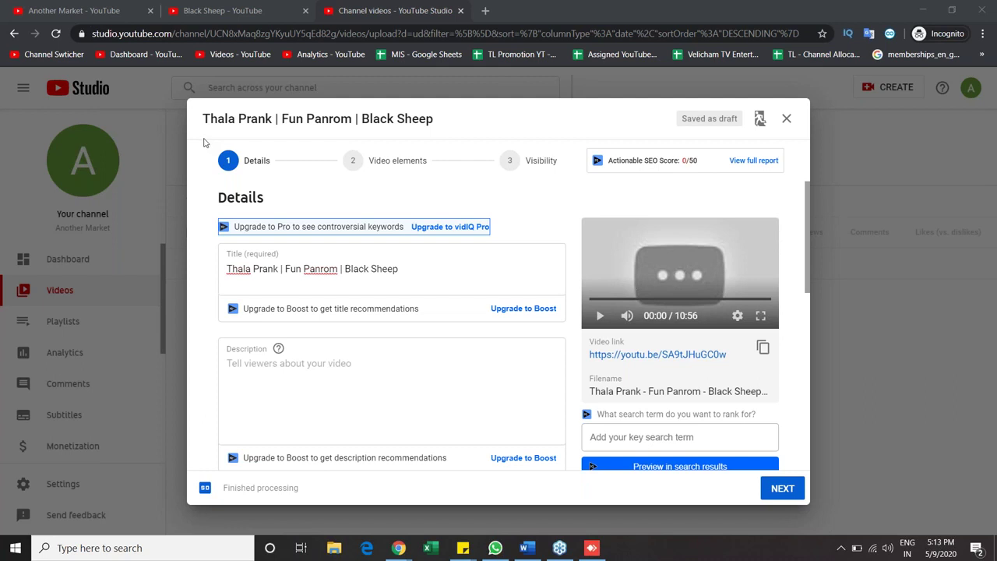
- Leave the description empty, scroll down to the Thumbnail, Playlists and Audience options, and open a new Chrome tab
click(385, 359)
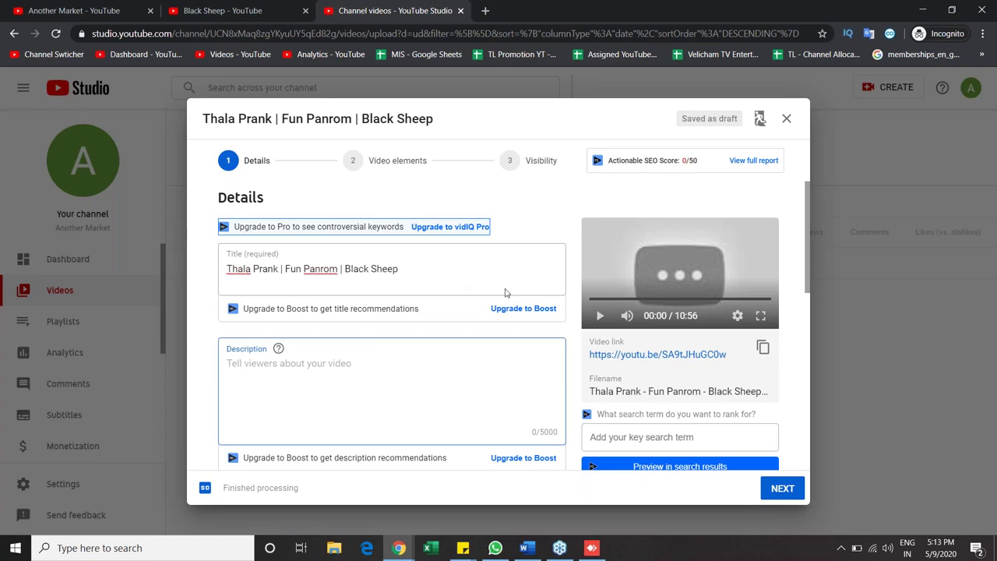
scroll(579, 339, down, 3)
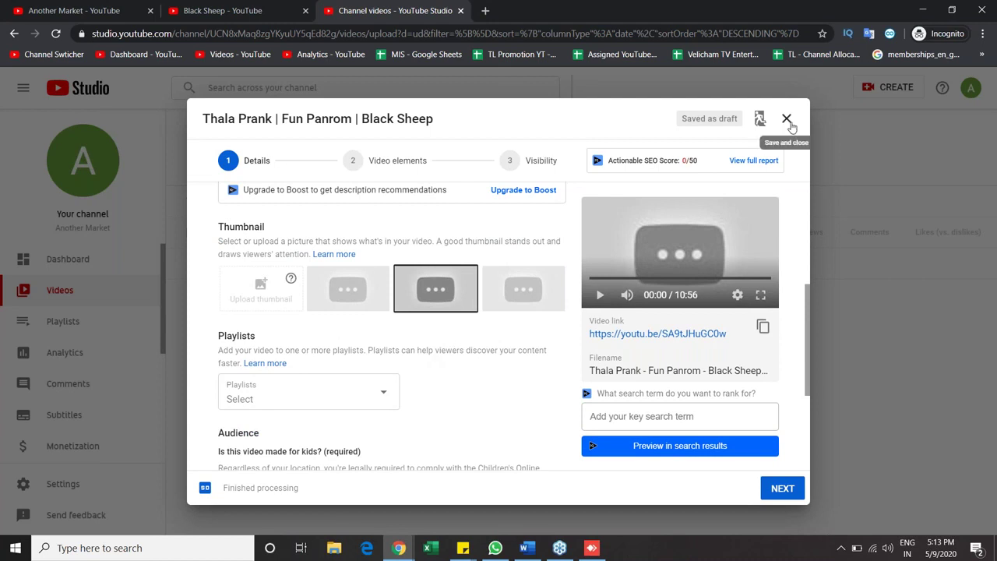
click(485, 11)
- Load youtube.com in the new tab, then open the channel's Videos list from the 'Videos - YouTube' bookmark
text(y)
key(Return)
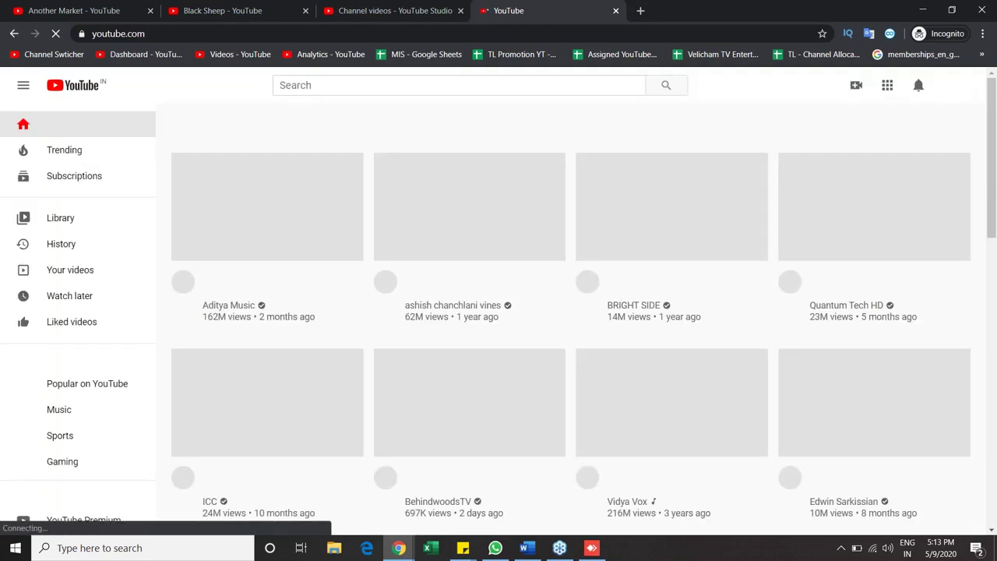
click(194, 9)
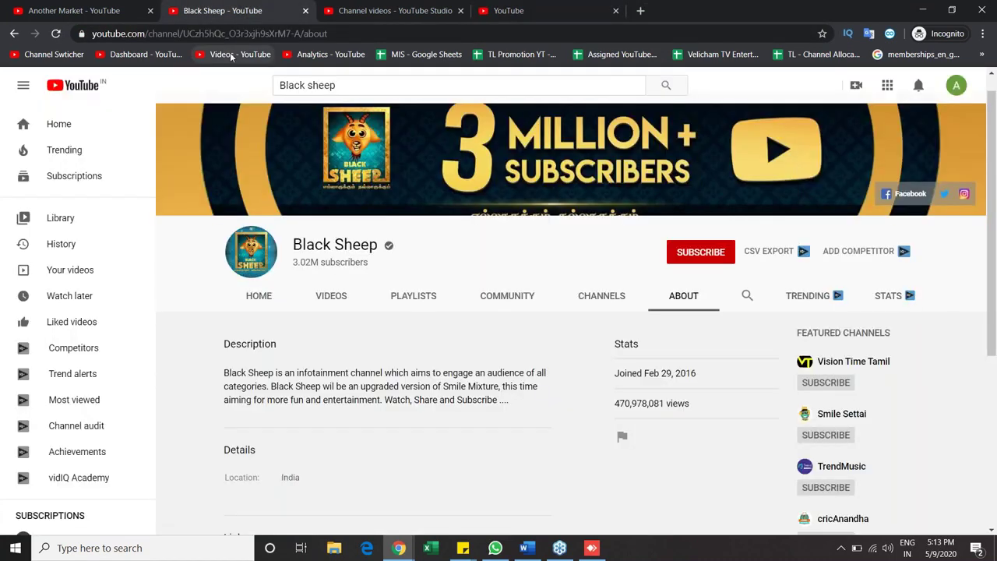
click(226, 55)
click(523, 11)
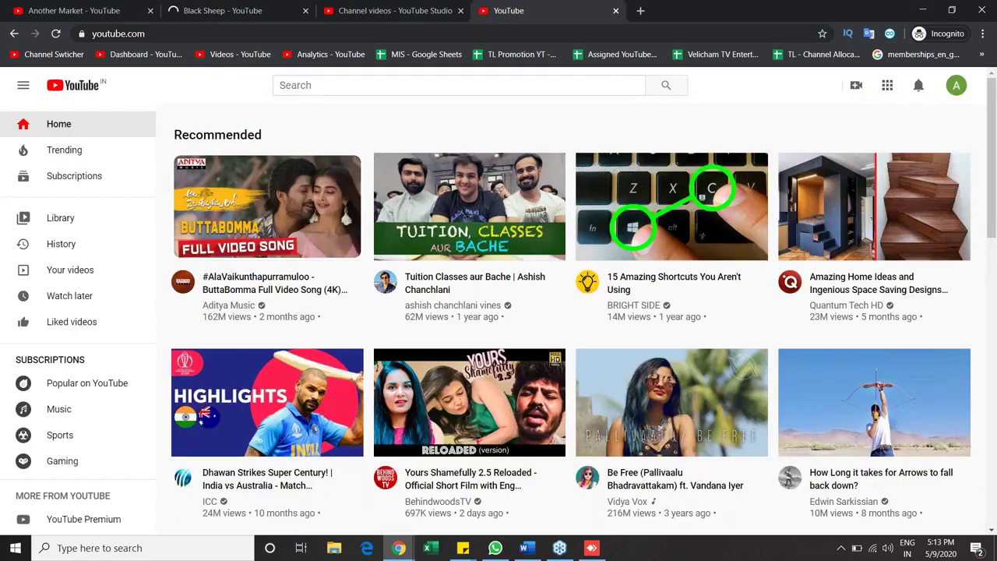
click(222, 10)
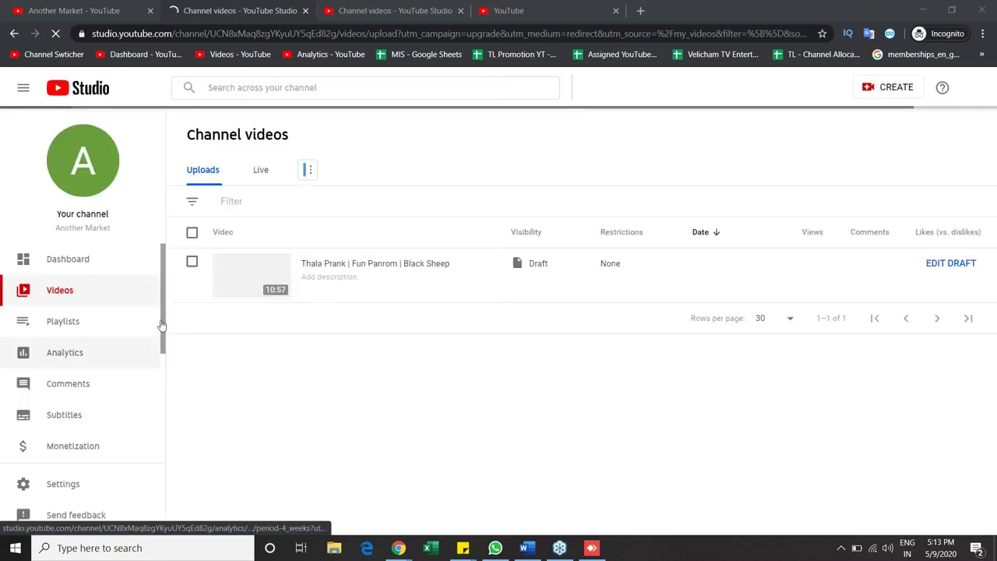
- Under Settings > Channel > Feature eligibility, expand phone-verification features and choose VERIFY PHONE NUMBER
click(91, 486)
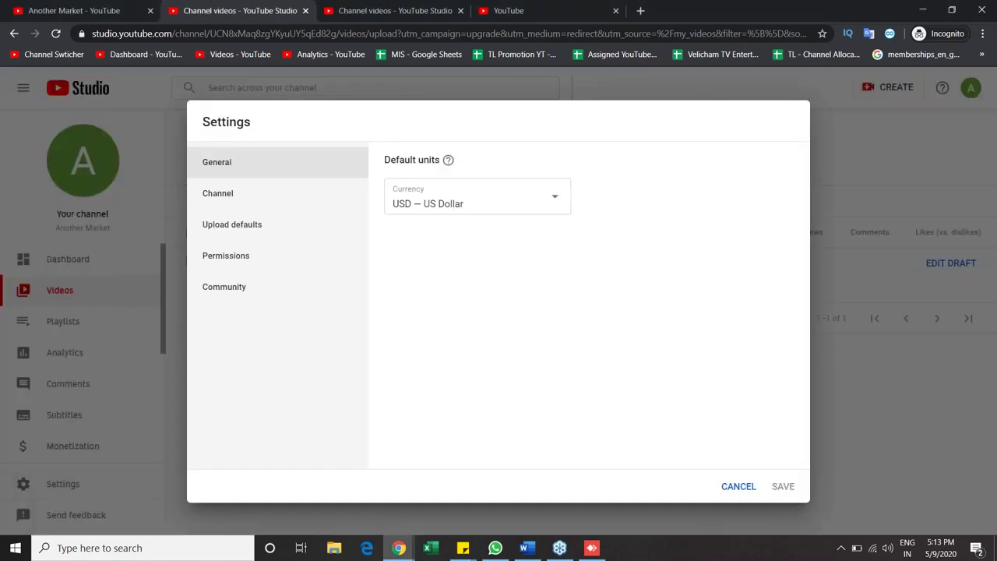
click(254, 195)
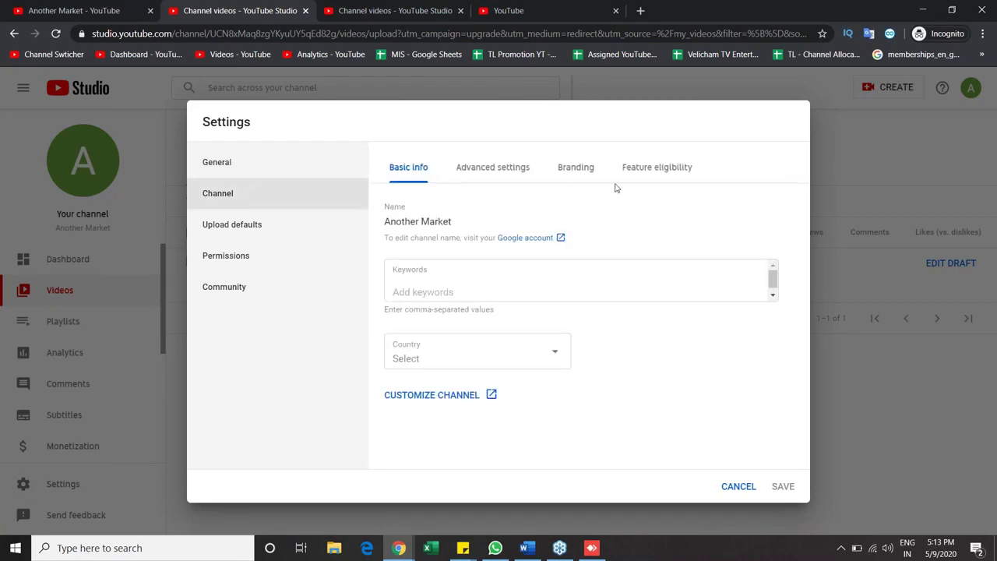
click(643, 173)
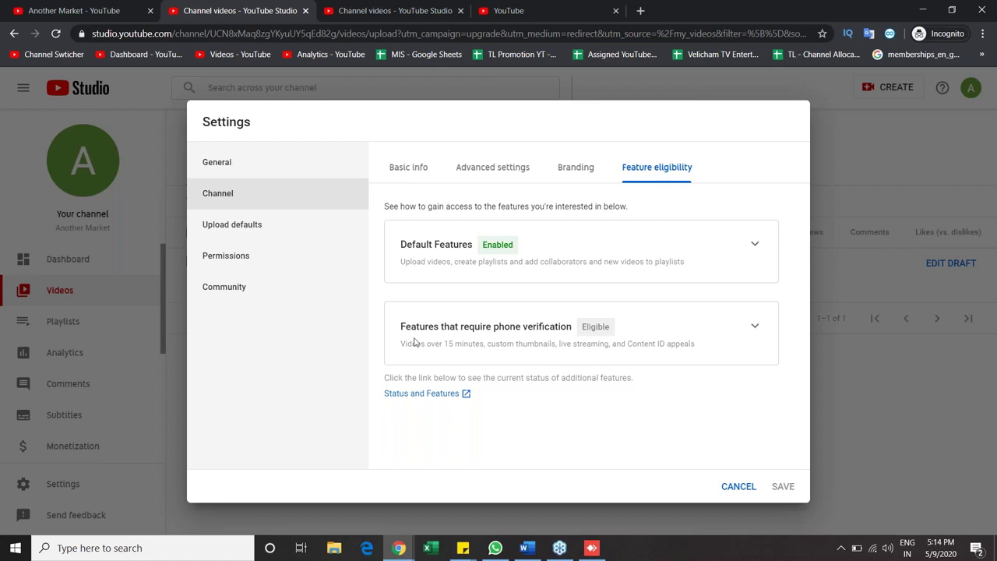
click(754, 327)
scroll(721, 335, down, 1)
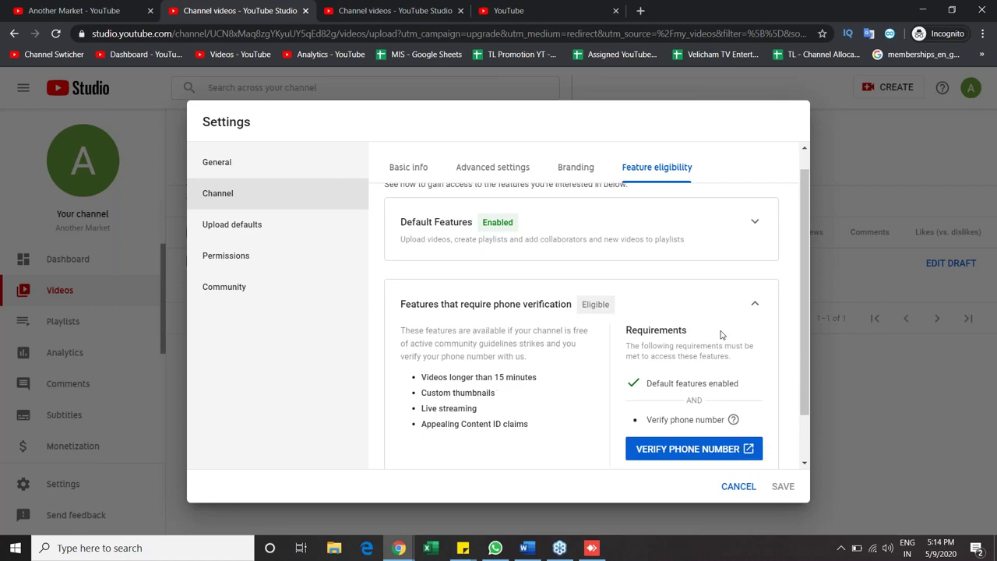
click(732, 392)
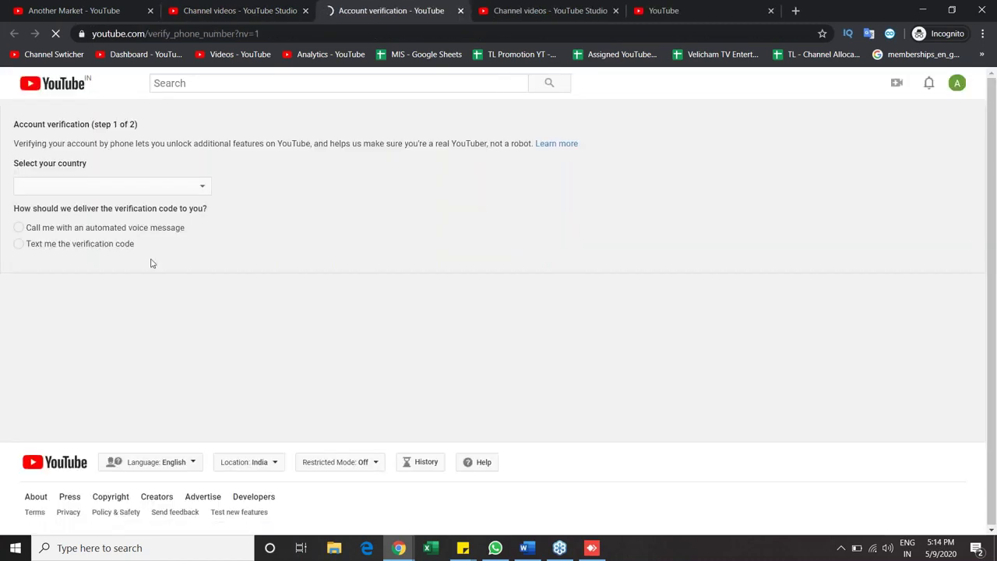
- Verify the account by text message, entering the phone number and then the received code
click(107, 249)
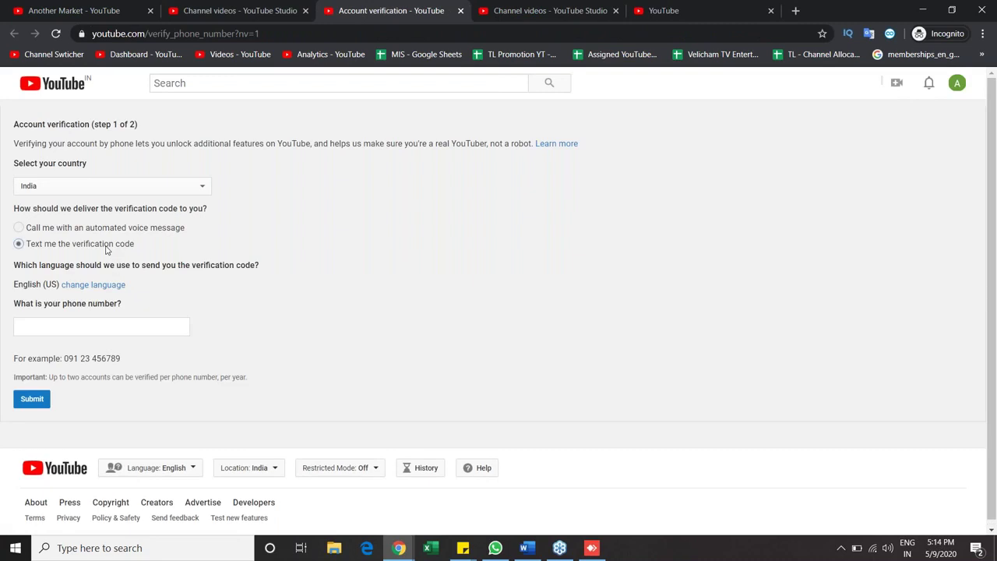
click(89, 323)
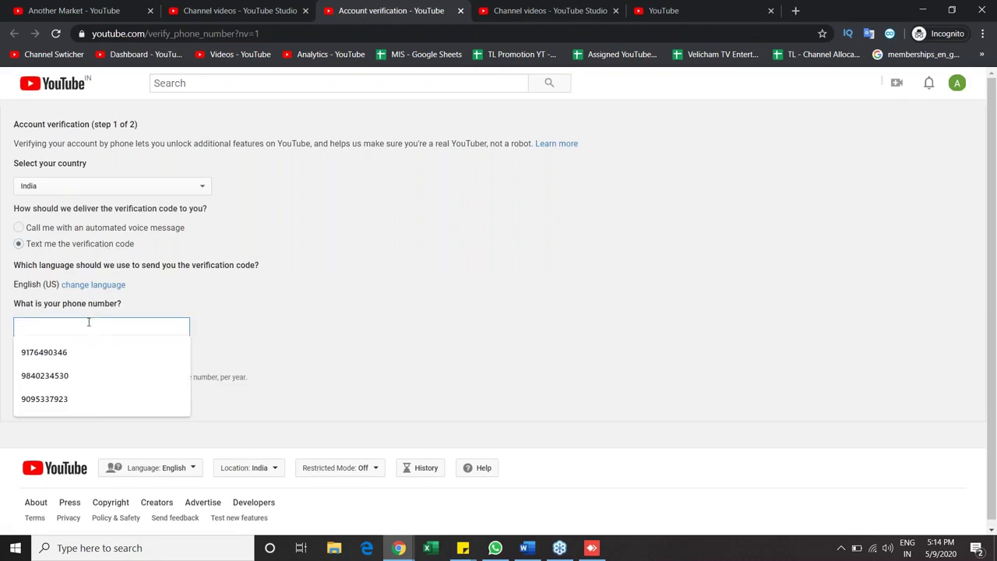
click(296, 268)
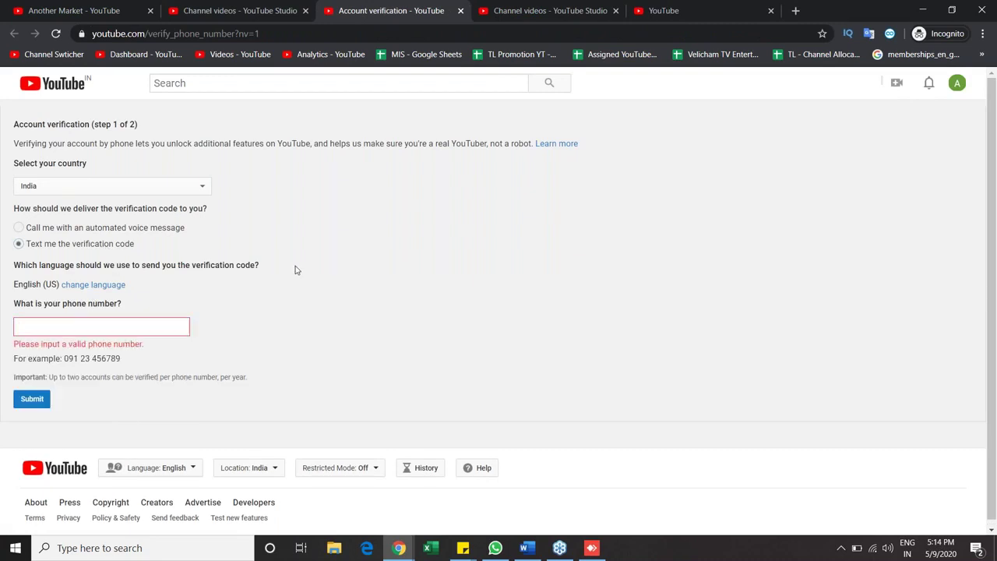
click(164, 326)
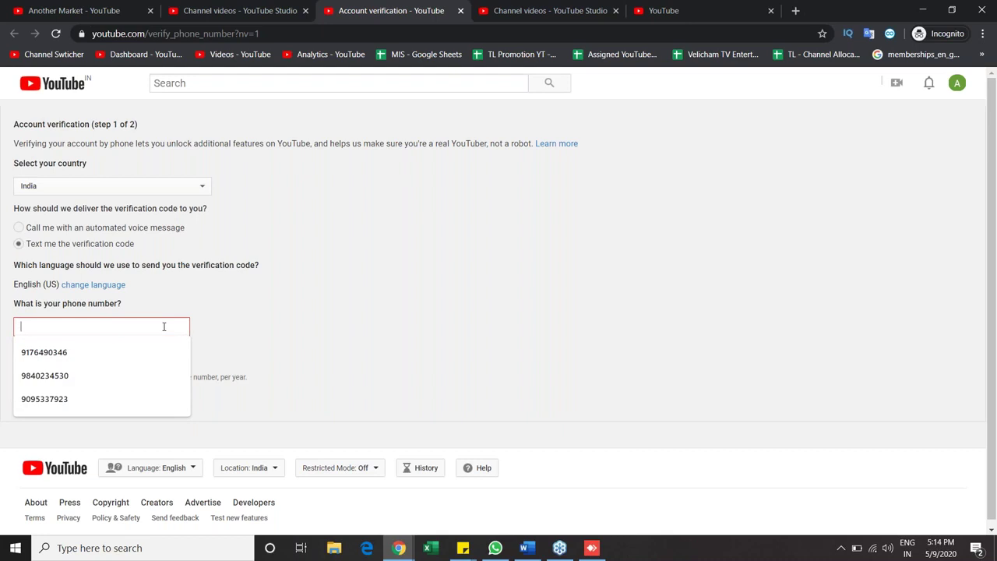
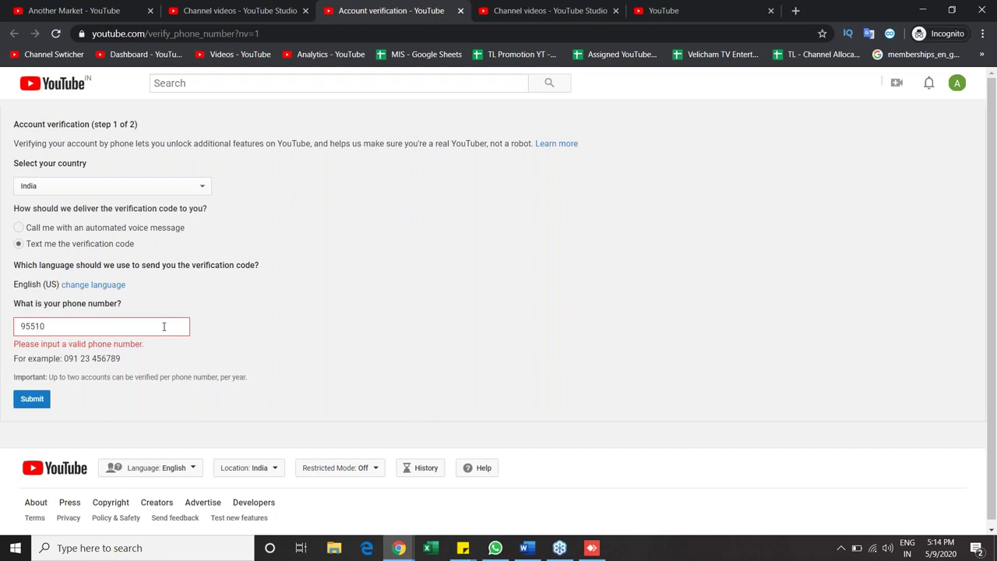
click(39, 401)
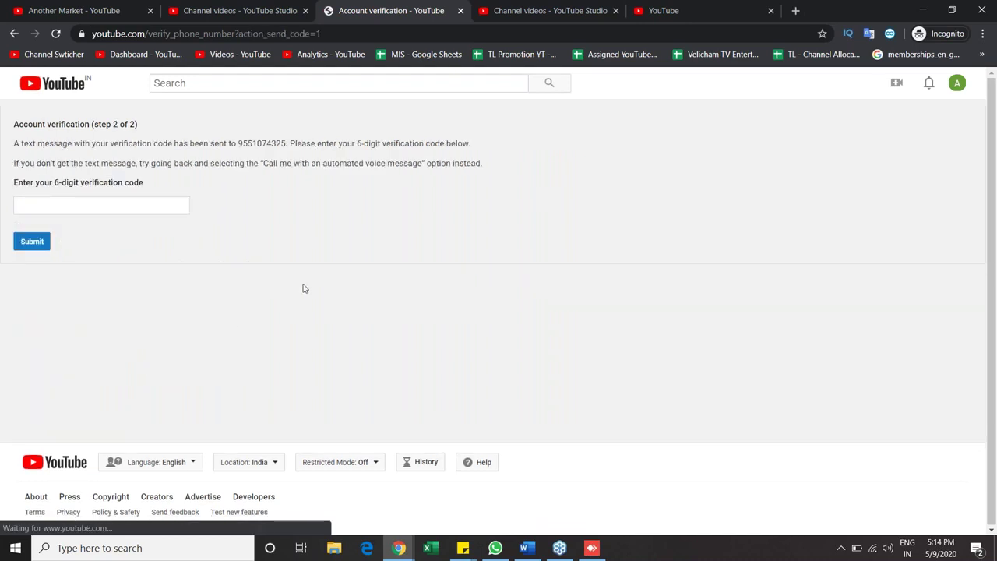
click(153, 205)
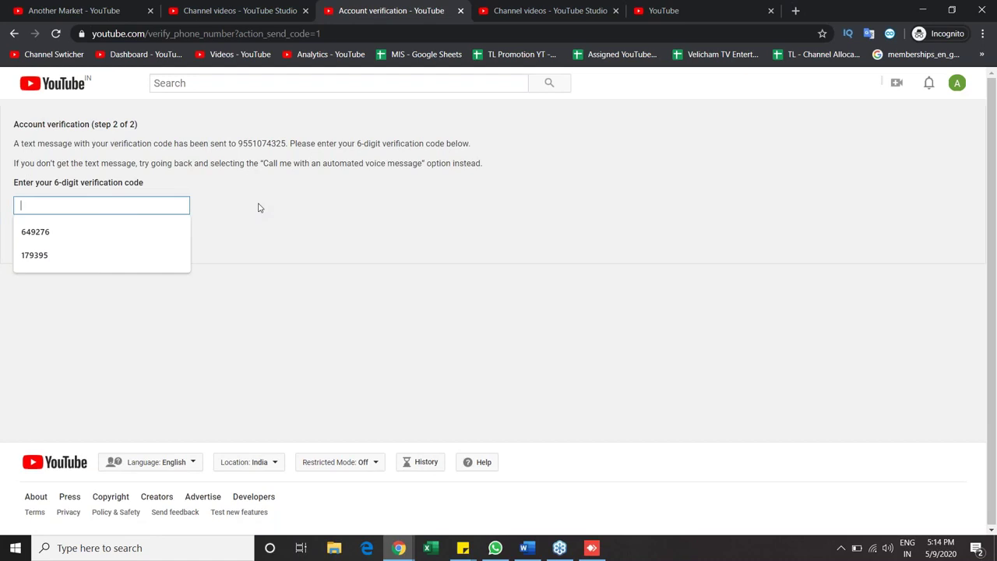
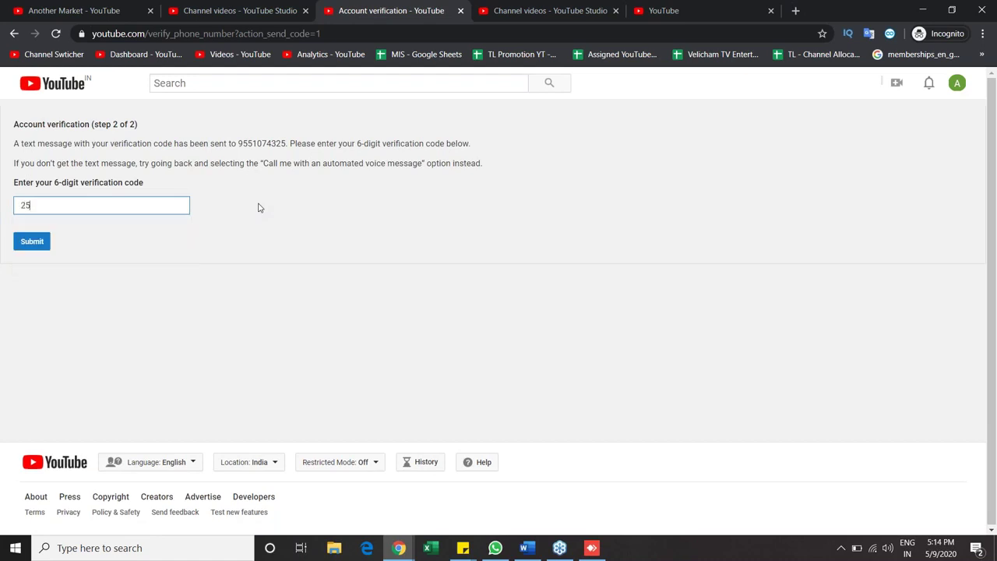
click(34, 241)
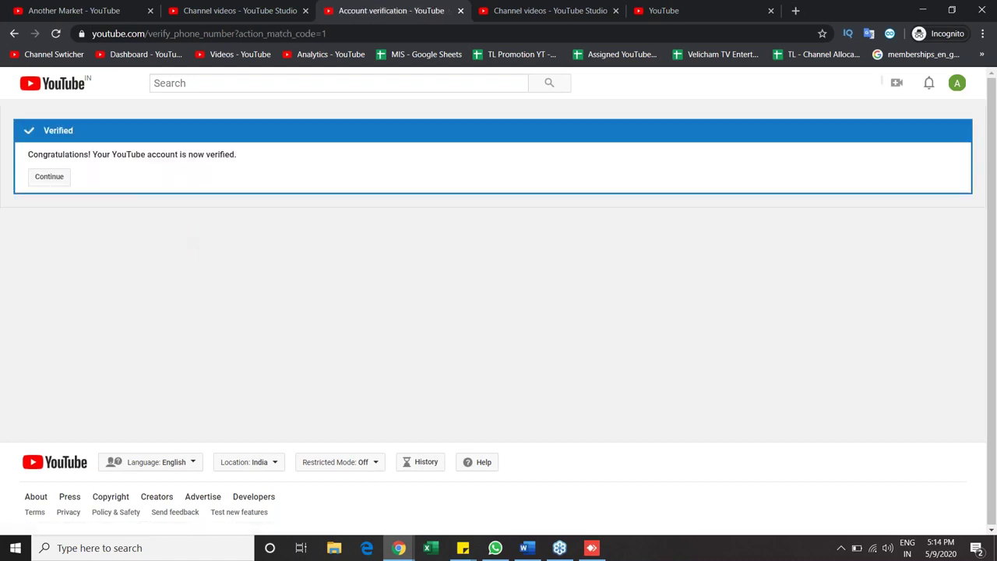
click(56, 176)
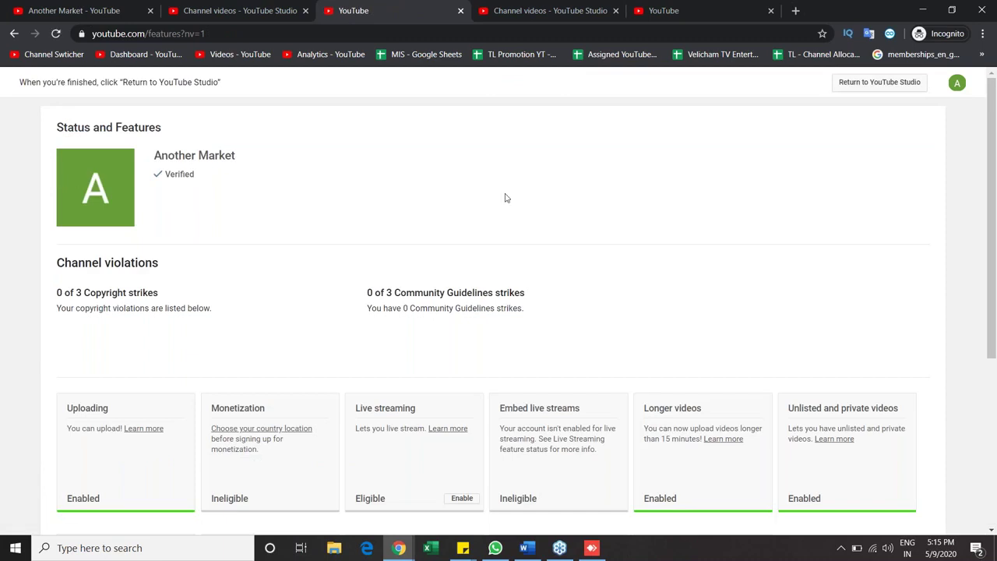
- Return to the Studio channel videos tab and open the Thala Prank draft
scroll(505, 198, down, 2)
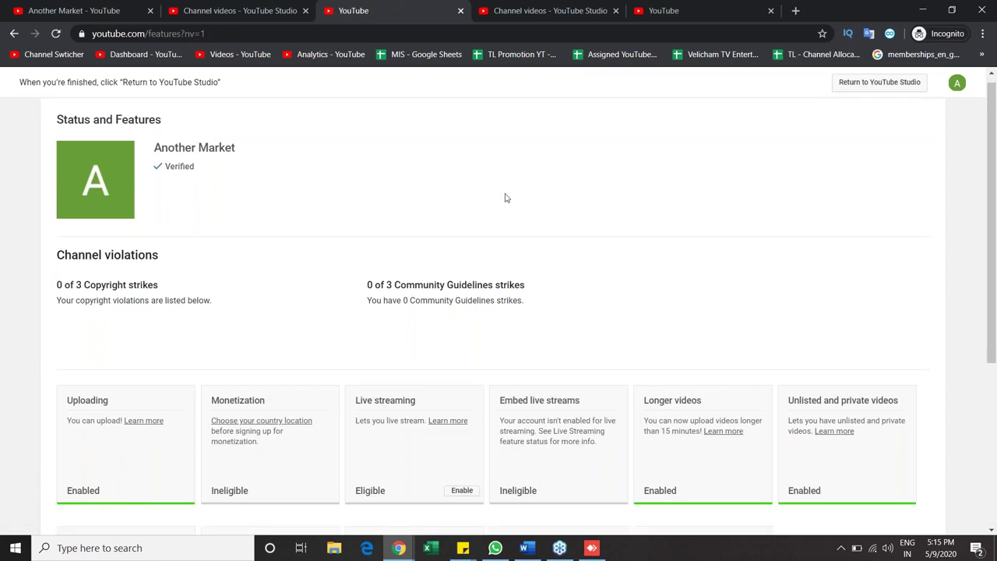
scroll(504, 197, up, 1)
scroll(504, 198, up, 1)
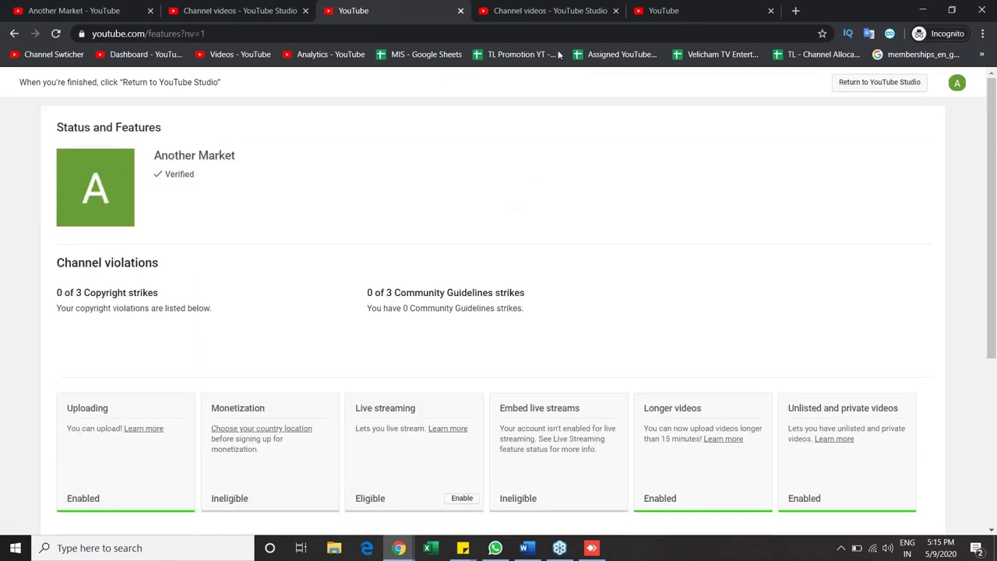
click(537, 17)
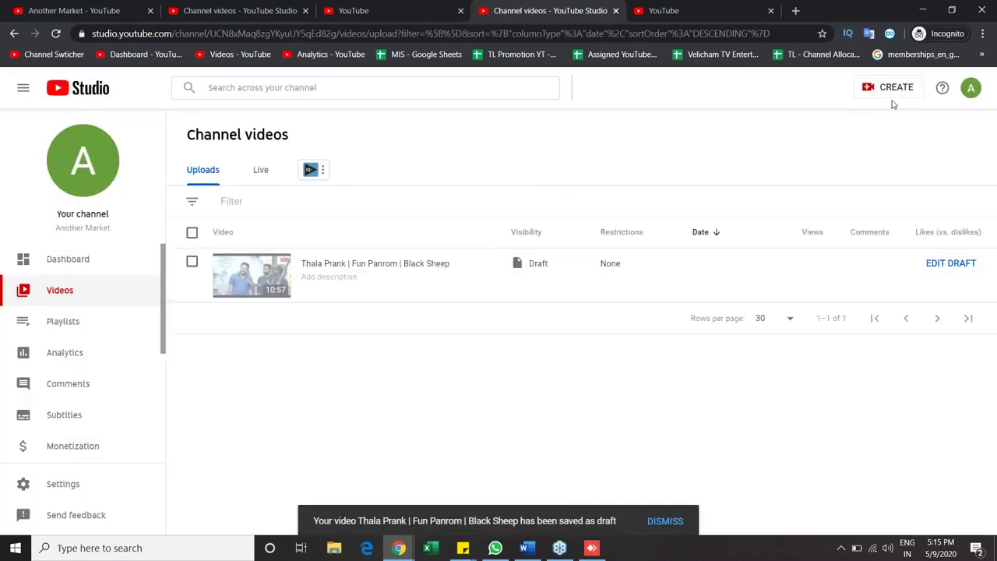
click(942, 265)
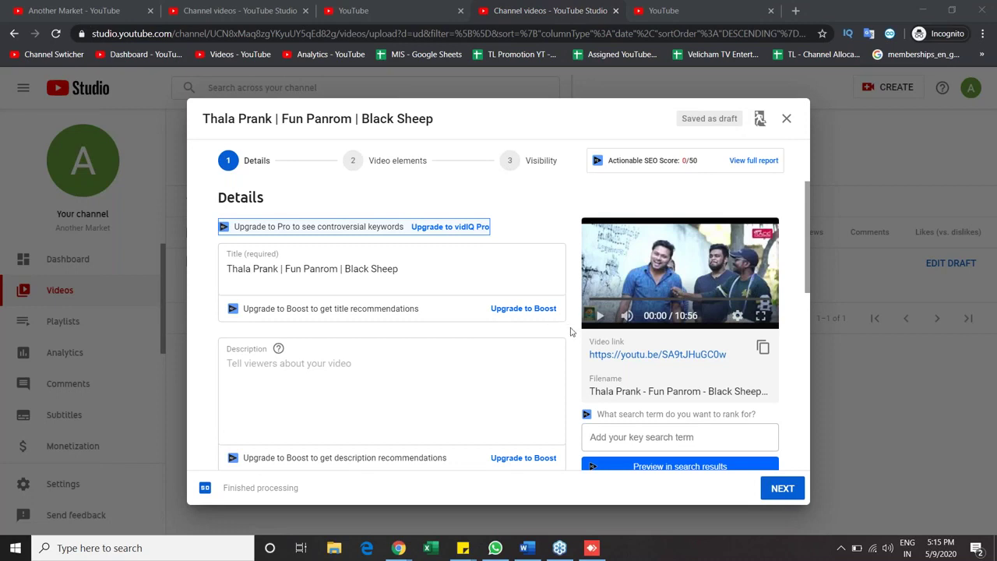
- Choose the fourth suggested frame as thumbnail, check verification status, and close the verification tab
drag(570, 332, 320, 360)
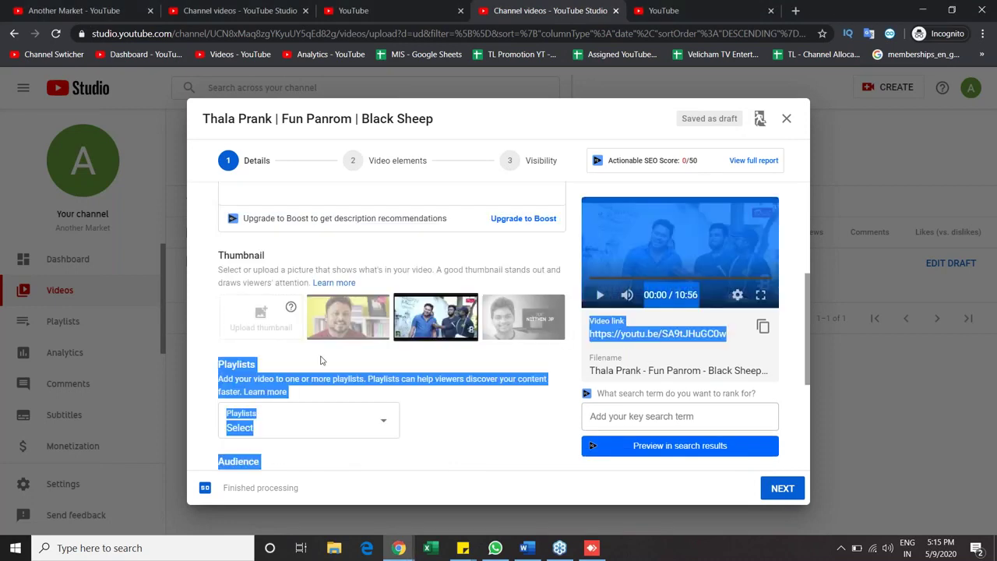
click(320, 360)
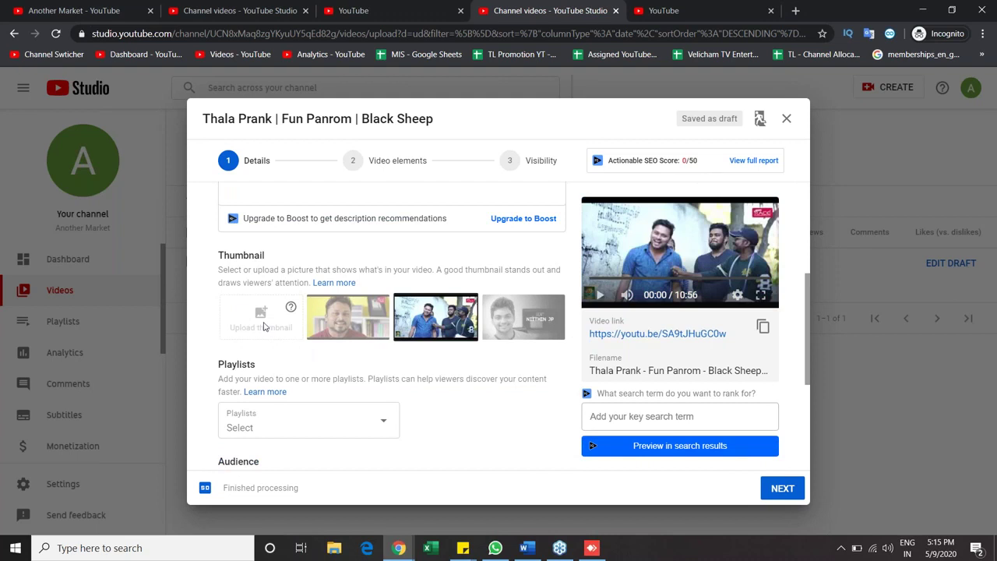
click(505, 336)
mouse_move(291, 311)
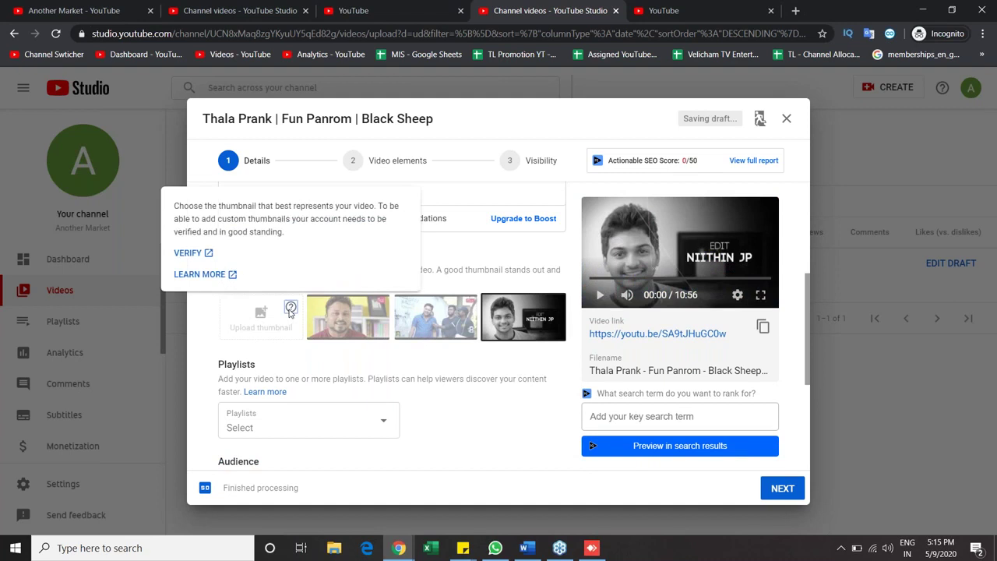
click(191, 254)
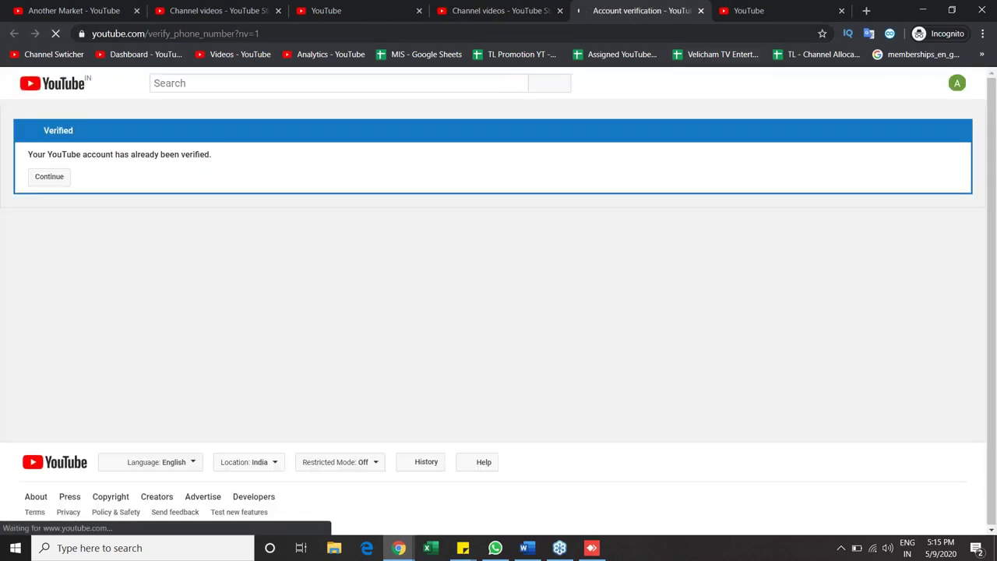
click(700, 13)
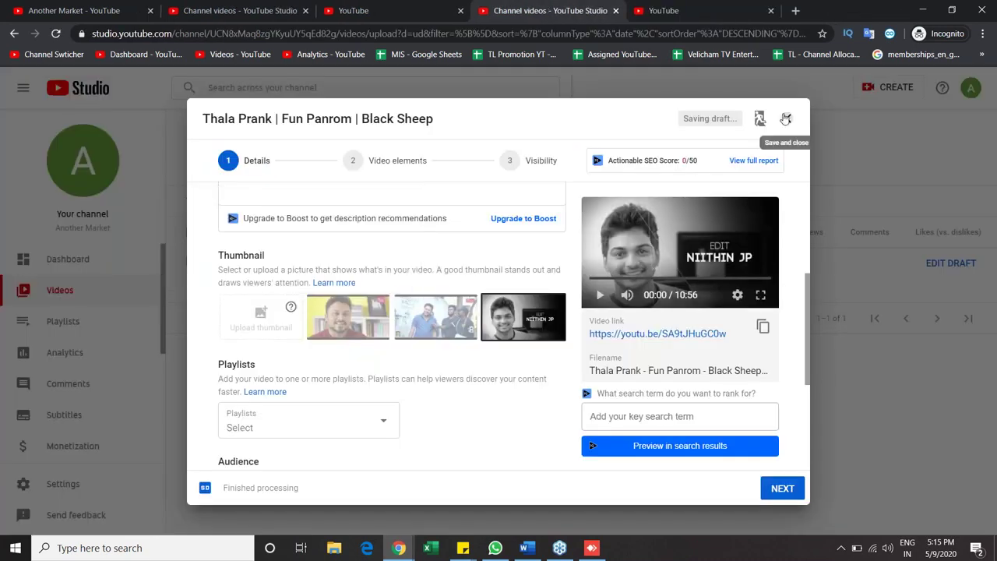
- Save the draft and reload the Studio page, confirming Reload
click(786, 119)
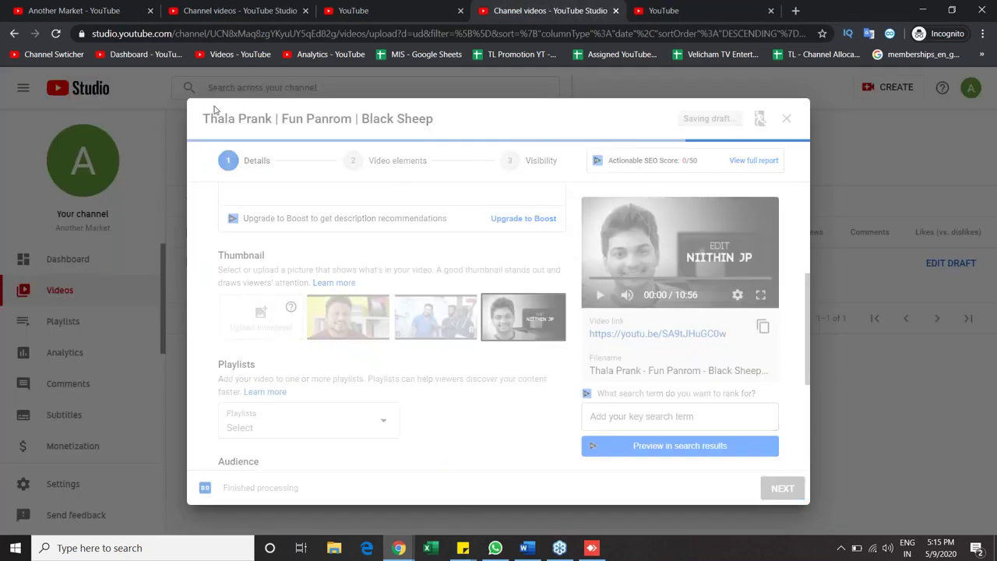
click(56, 36)
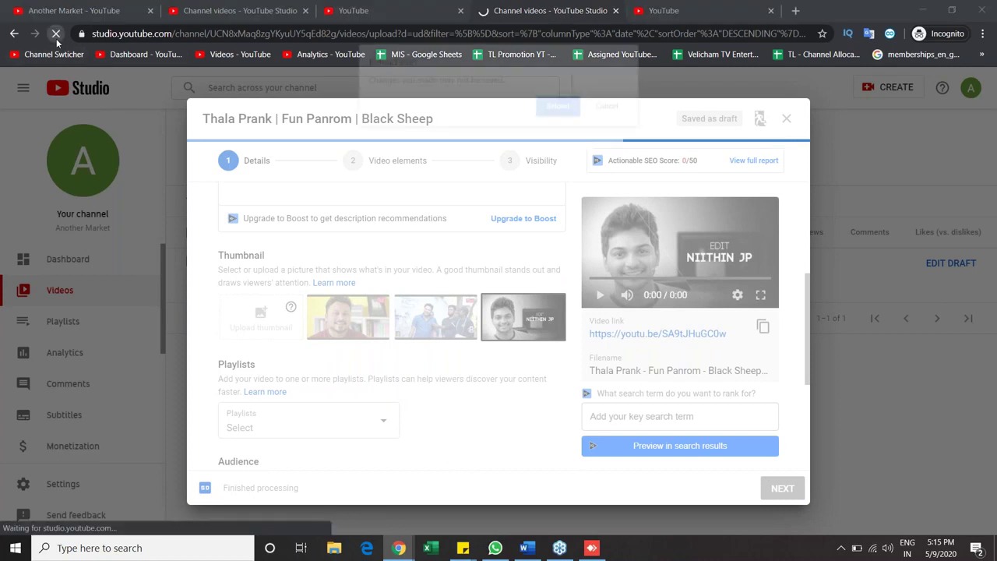
click(567, 109)
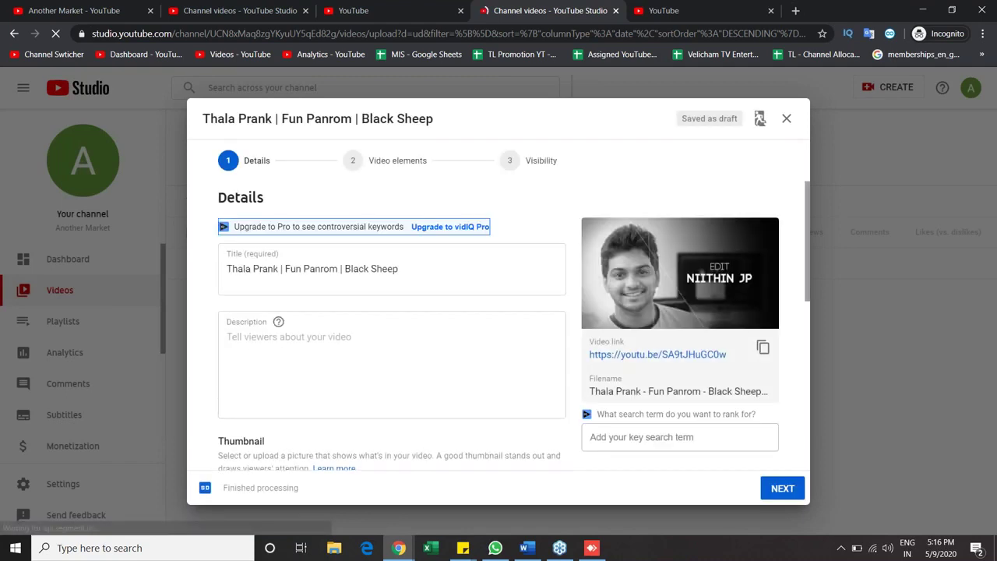
scroll(390, 327, down, 3)
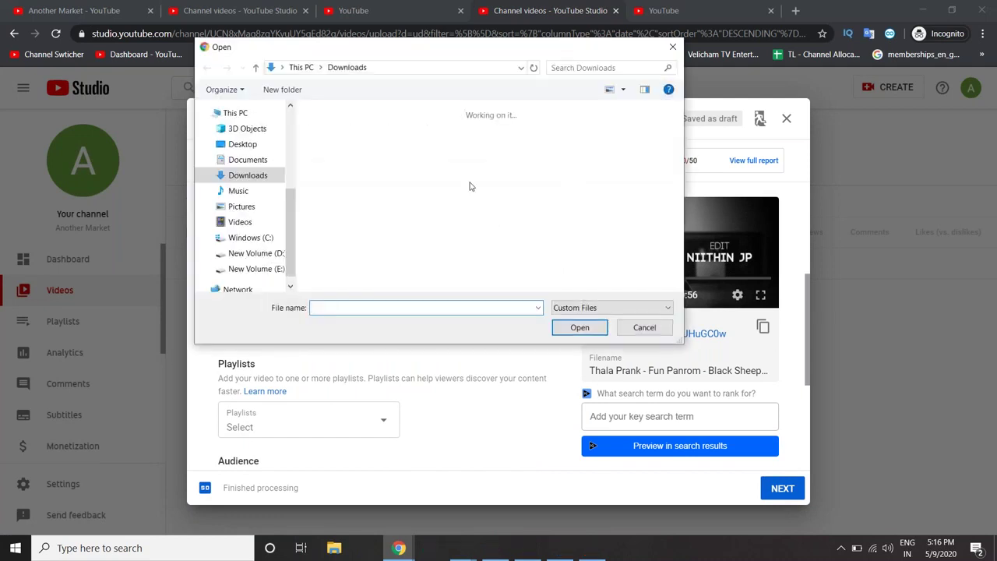
- Upload maxresdefault (8) as the custom thumbnail, then open it from Downloads in File Explorer
click(417, 162)
double_click(416, 161)
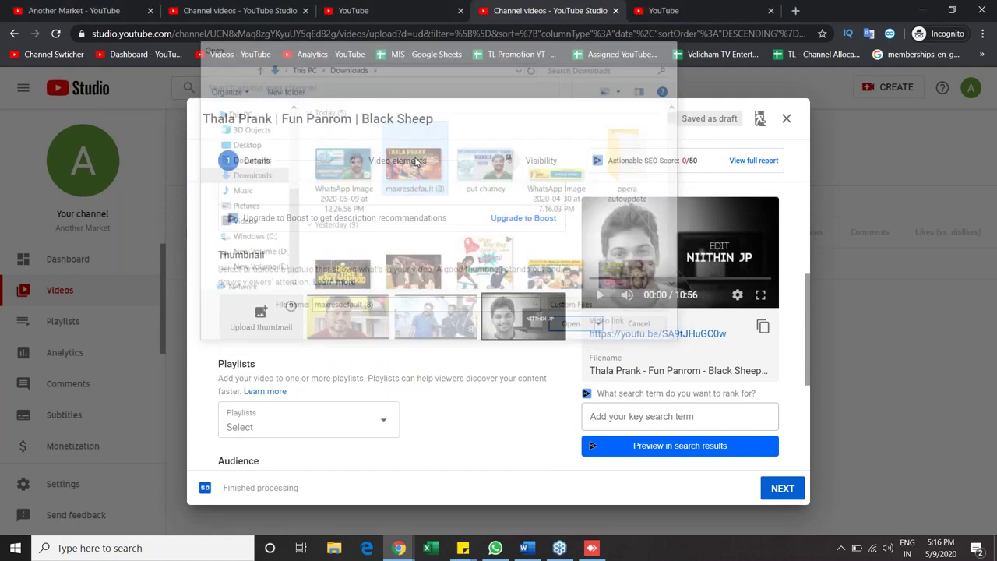
click(335, 548)
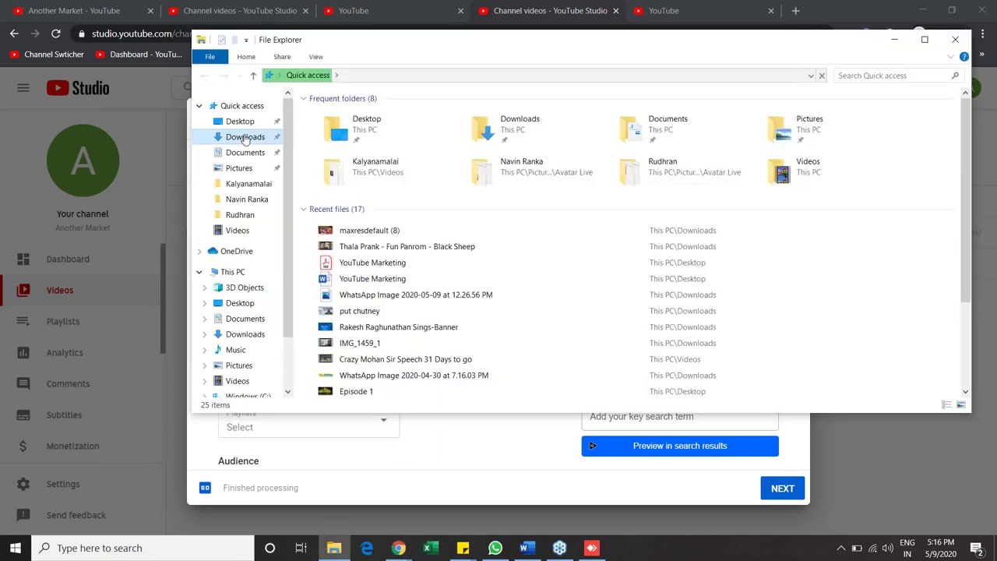
click(245, 136)
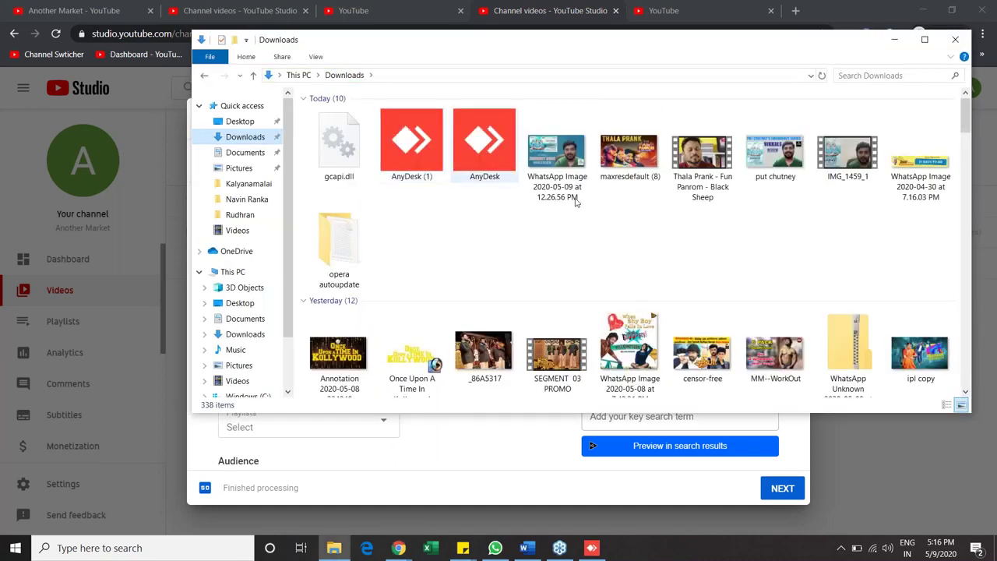
click(632, 157)
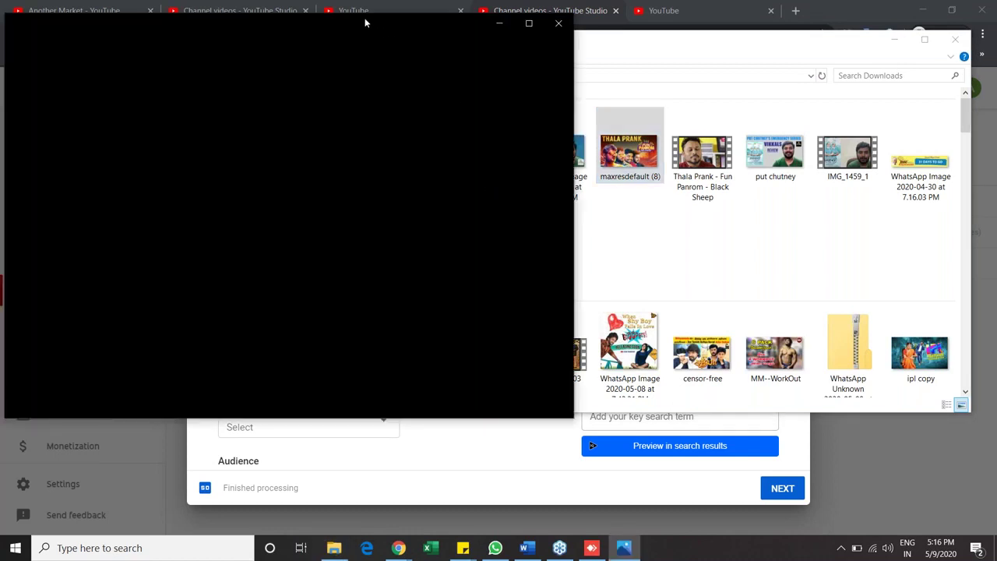
- Move aside and close the Photos viewer, then switch to the YouTube Marketing Word document
drag(375, 26, 605, 49)
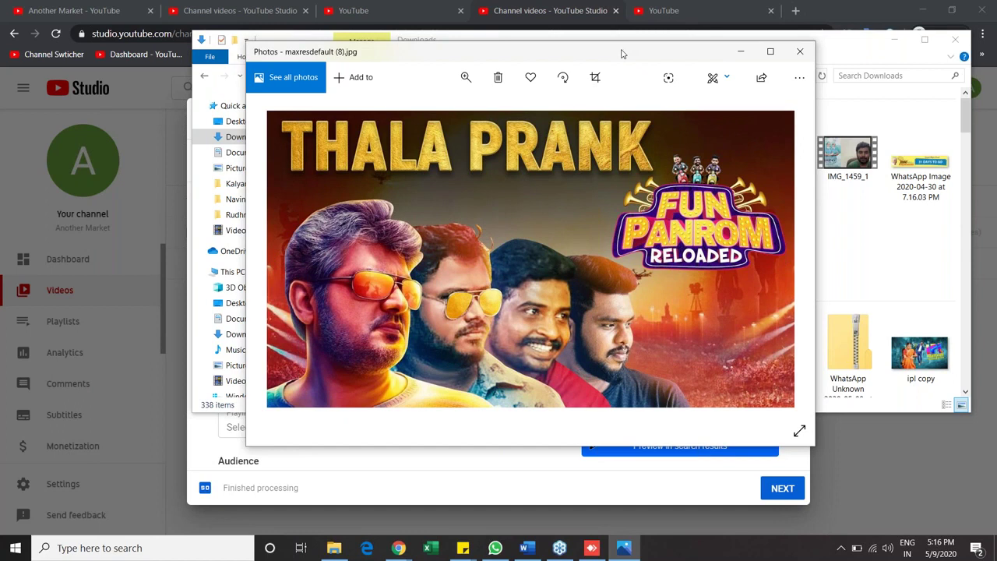
drag(612, 52, 580, 52)
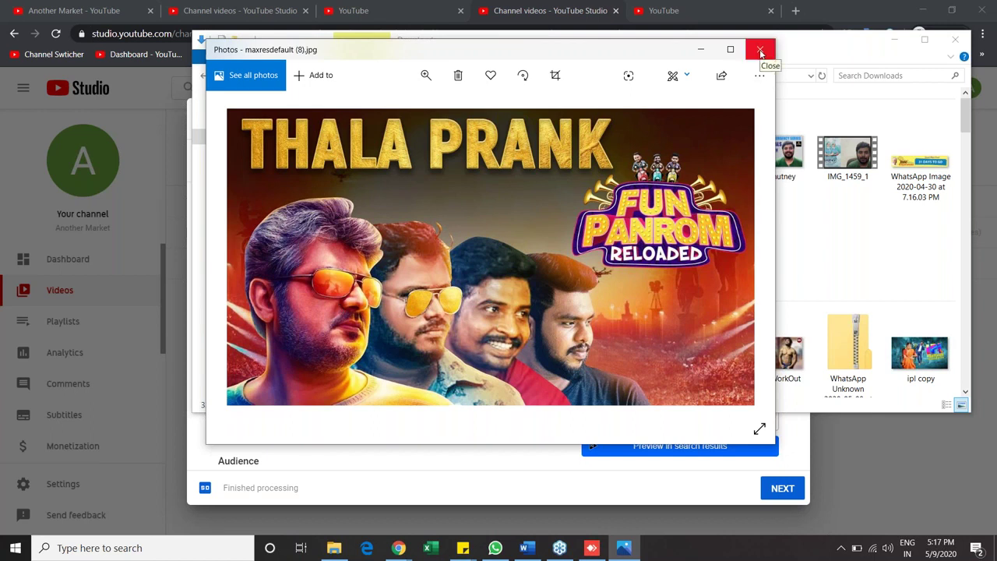
click(760, 51)
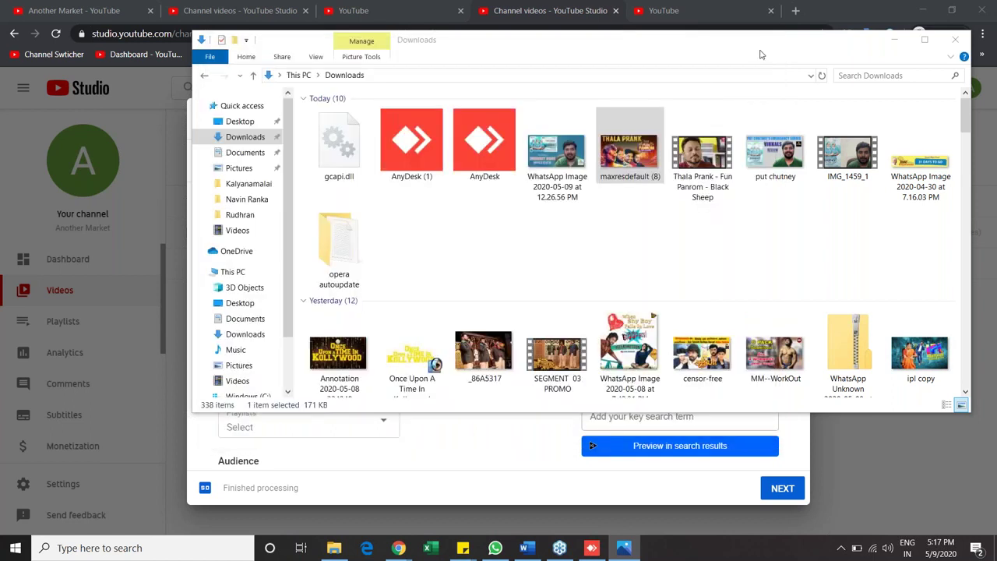
click(615, 497)
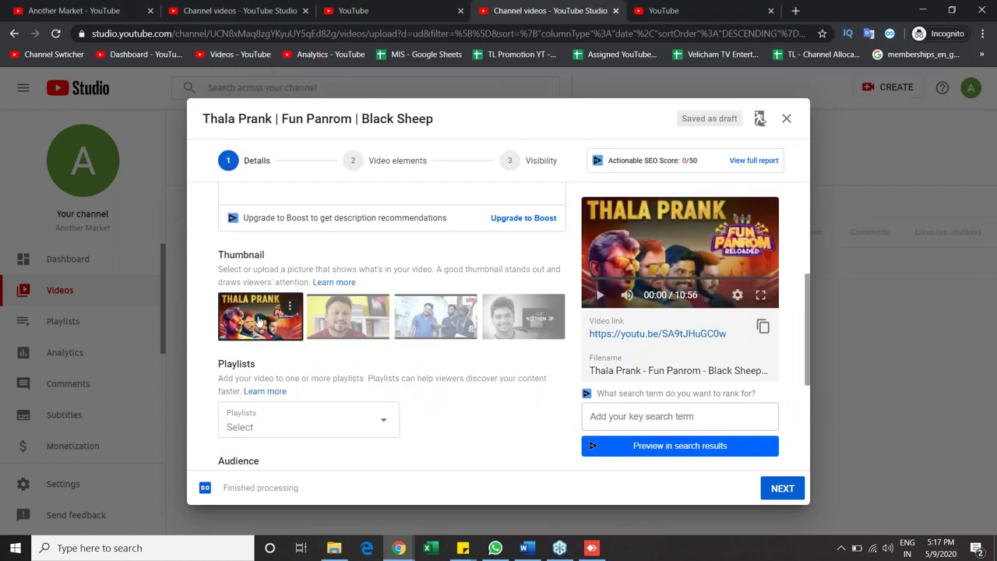
click(525, 548)
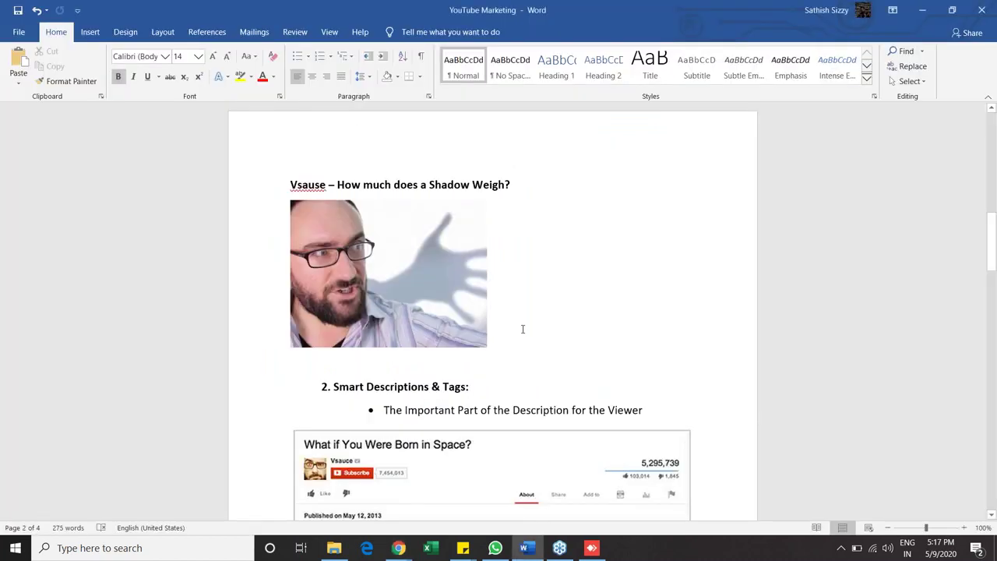
- Read the guide's thumbnail and Smart Descriptions & Tags sections, then return to Chrome with Alt+Tab
scroll(522, 328, down, 1)
scroll(523, 328, up, 10)
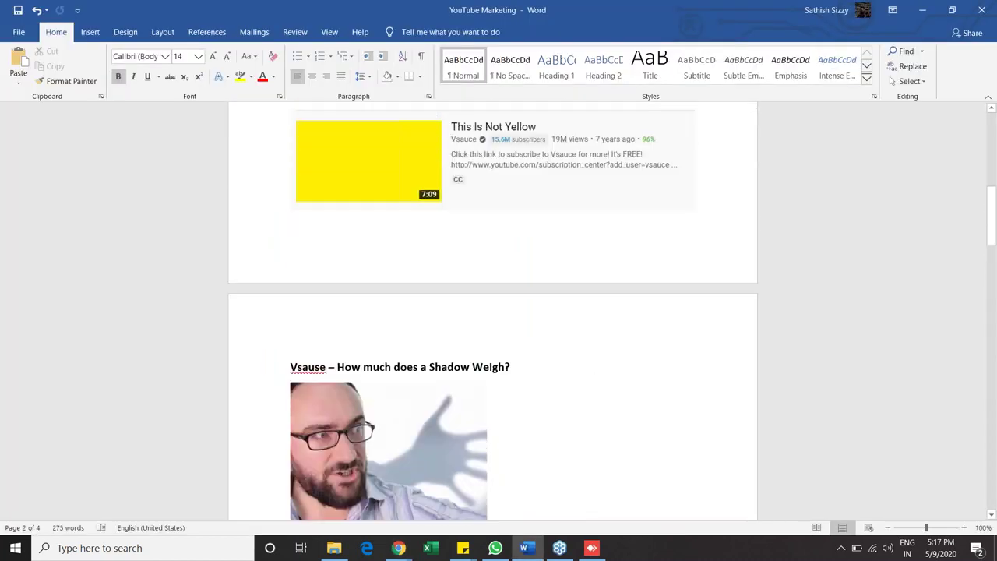
scroll(493, 270, up, 1)
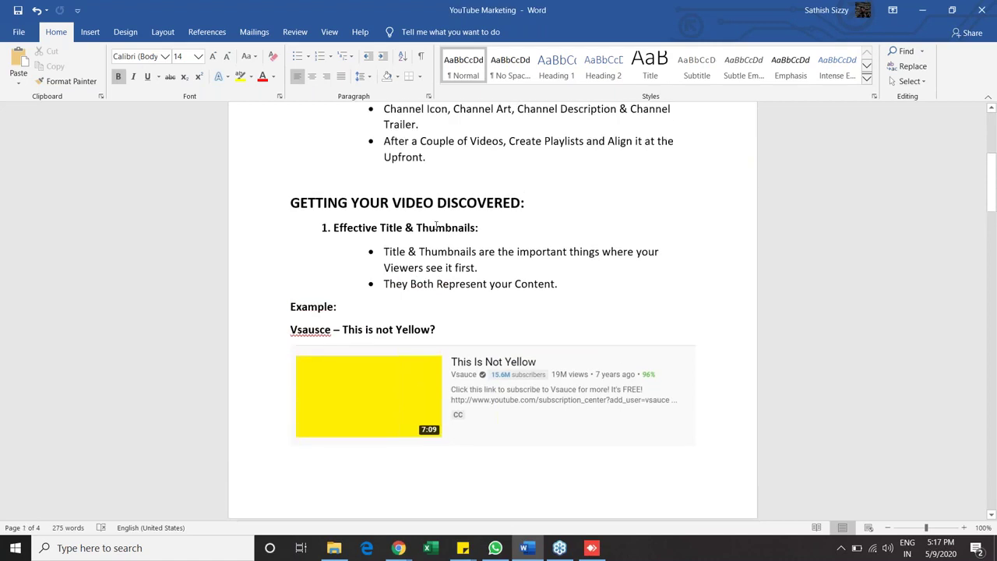
scroll(493, 271, down, 6)
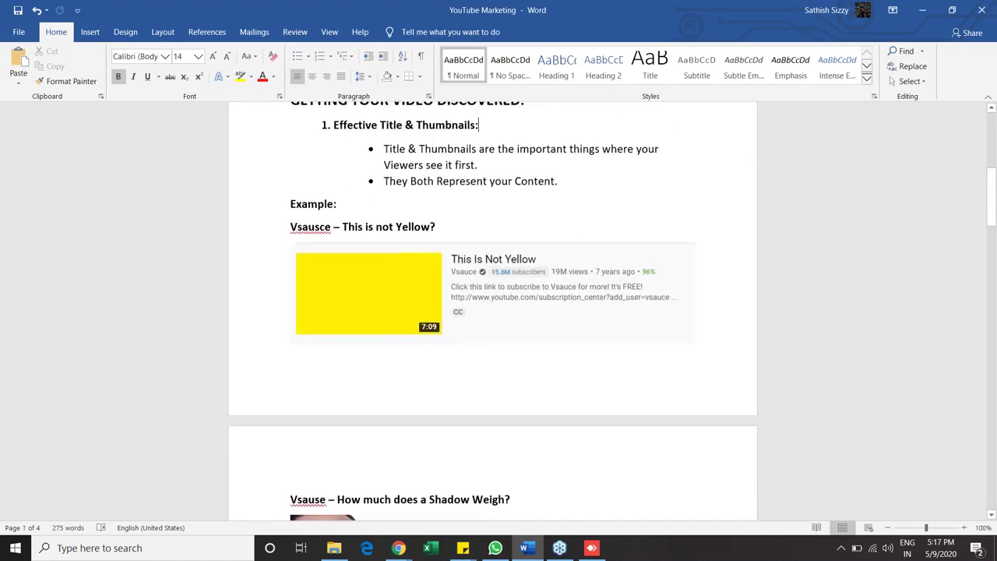
scroll(533, 292, down, 4)
scroll(532, 293, up, 2)
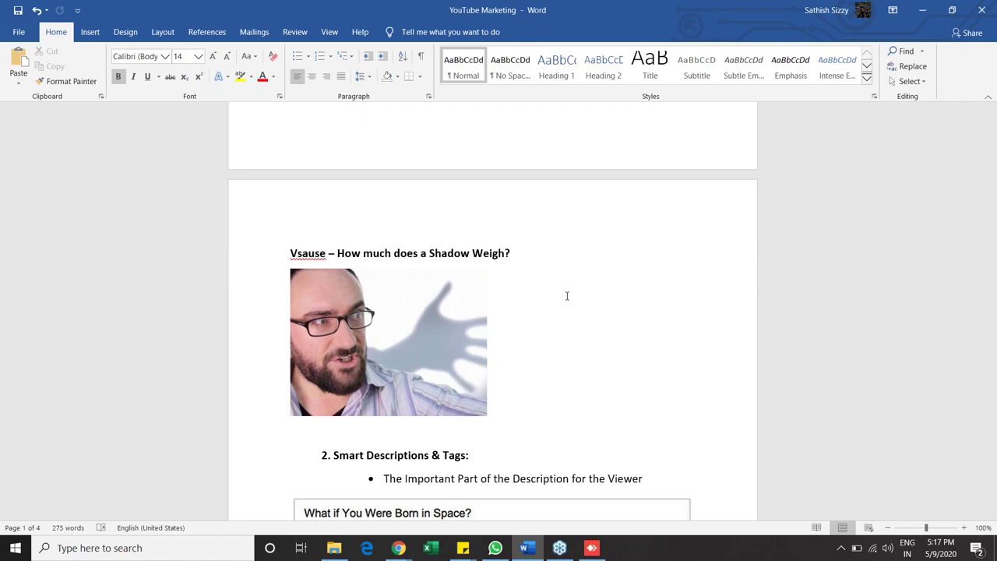
scroll(567, 296, down, 5)
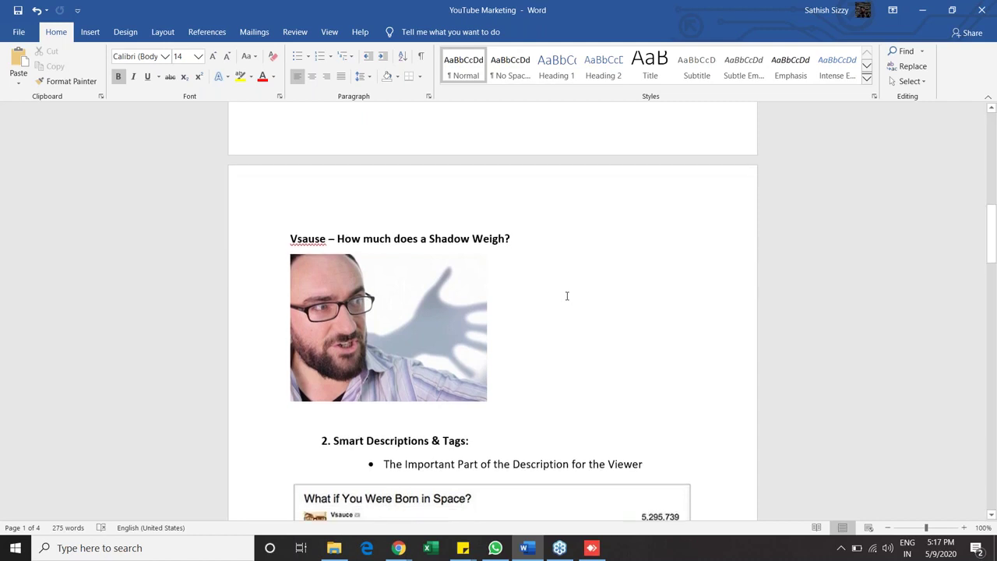
scroll(491, 296, down, 1)
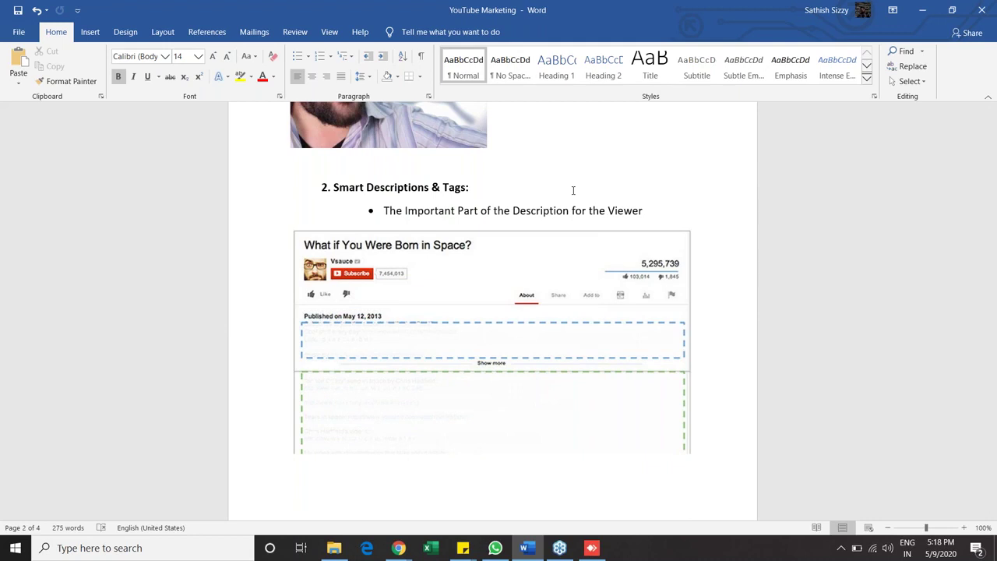
scroll(573, 190, down, 1)
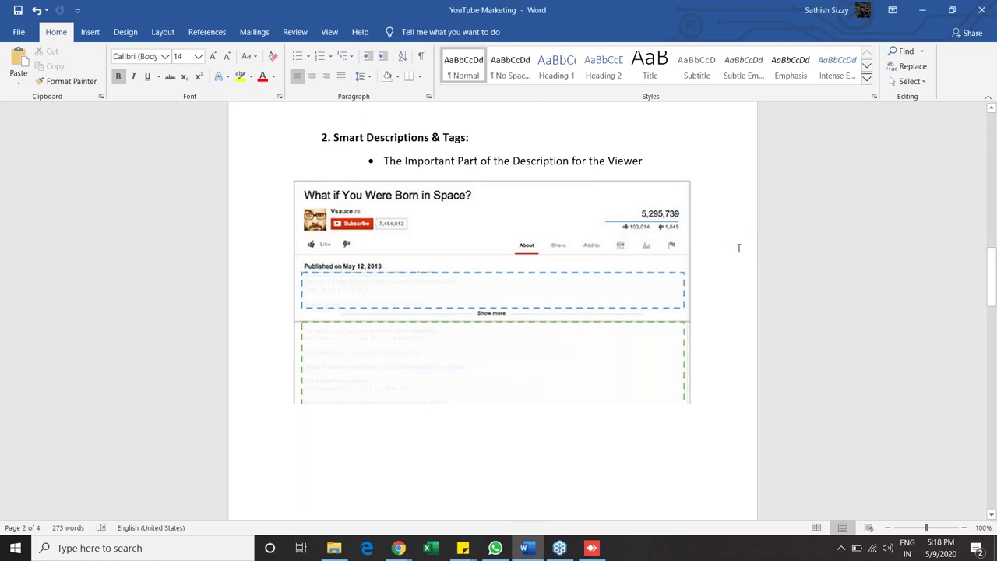
key(alt+Tab)
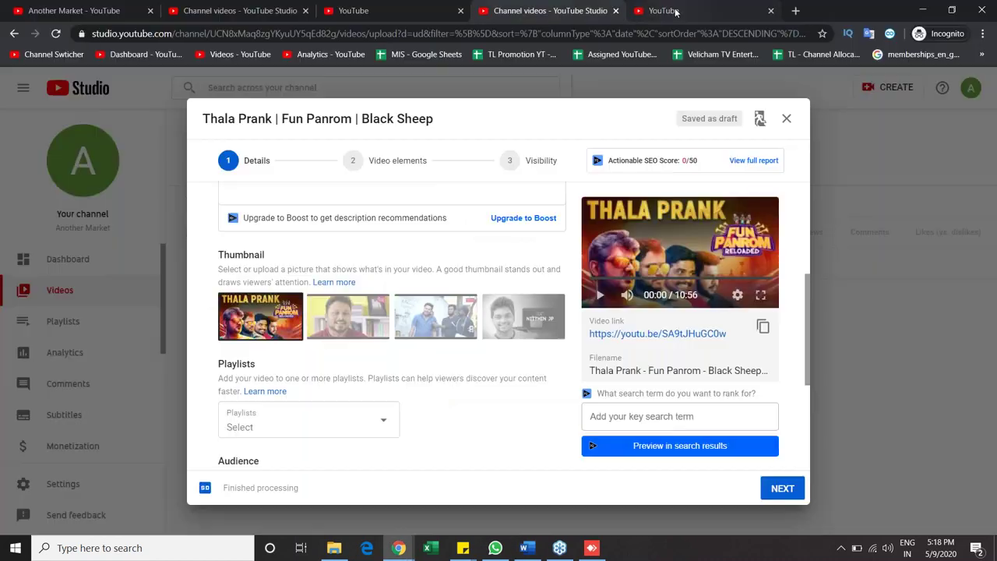
- Open the 'Tuition Classes aur Bache' video on YouTube and pause it
click(675, 11)
click(445, 89)
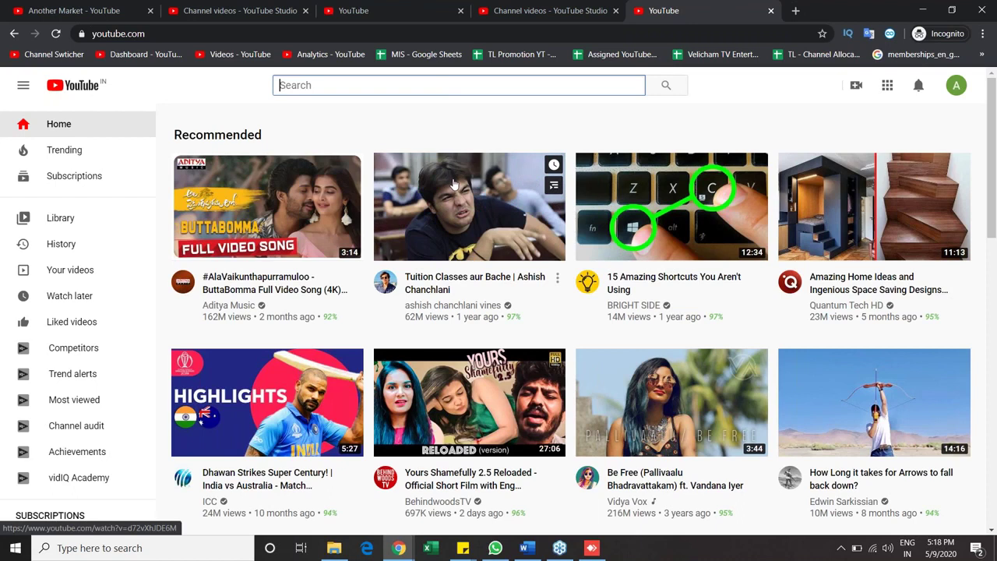
click(454, 184)
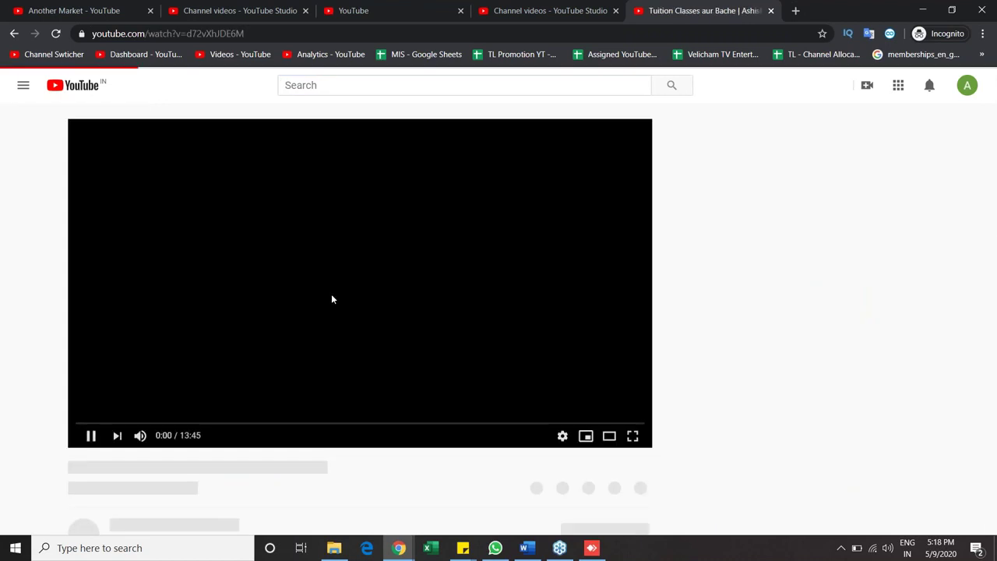
click(83, 440)
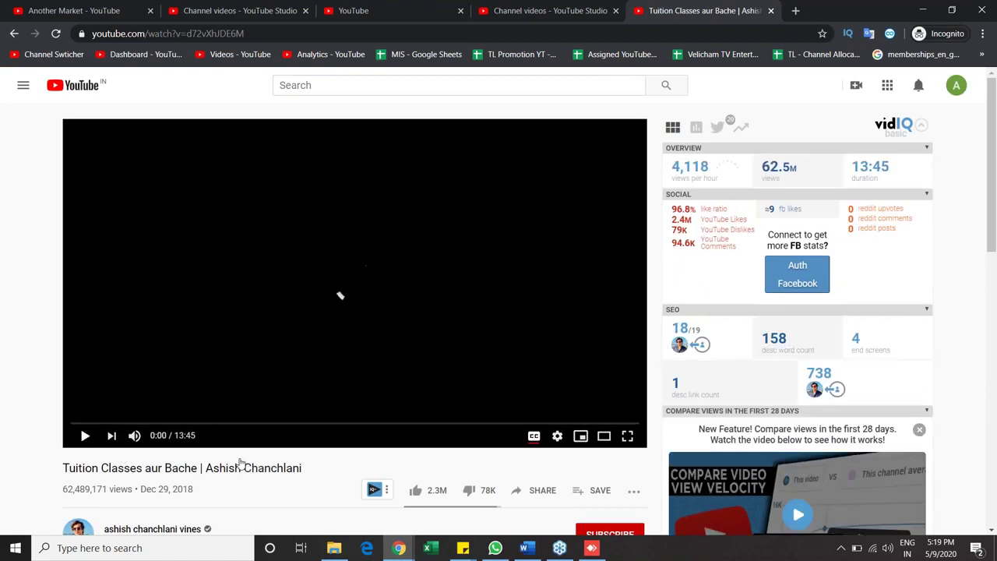
- Expand that video's full description, then switch back to the YouTube Marketing document
scroll(307, 465, down, 1)
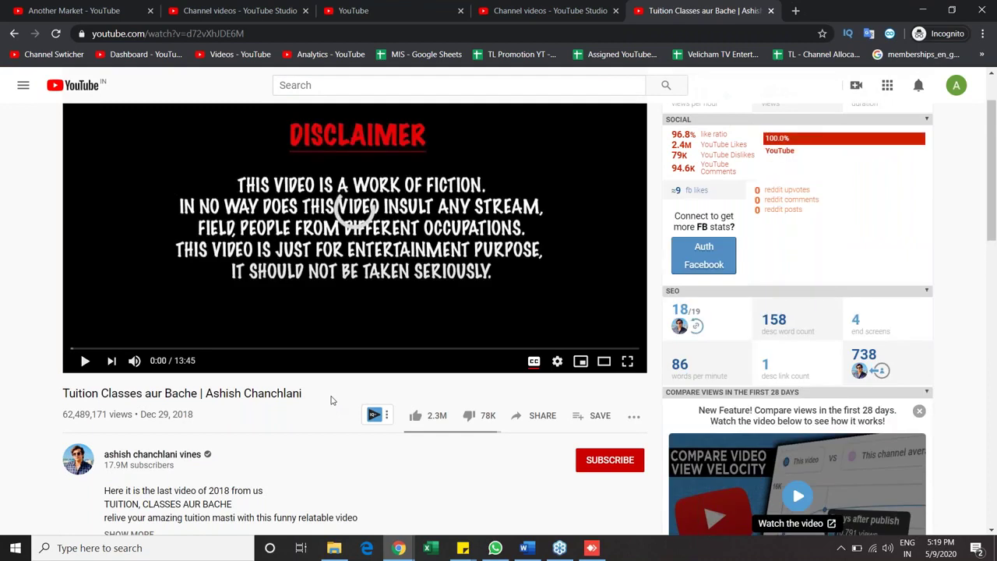
scroll(330, 400, down, 2)
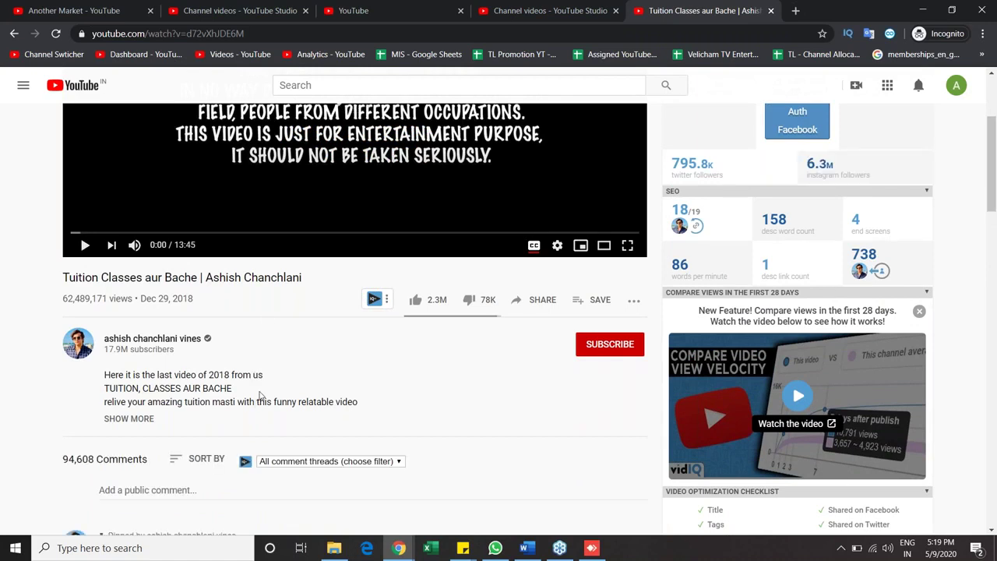
scroll(262, 395, down, 1)
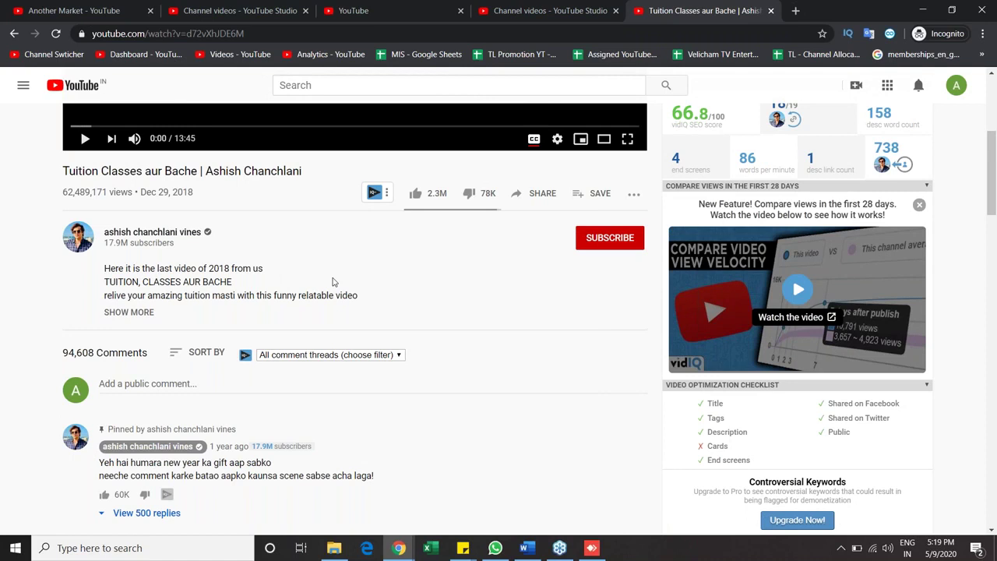
click(129, 313)
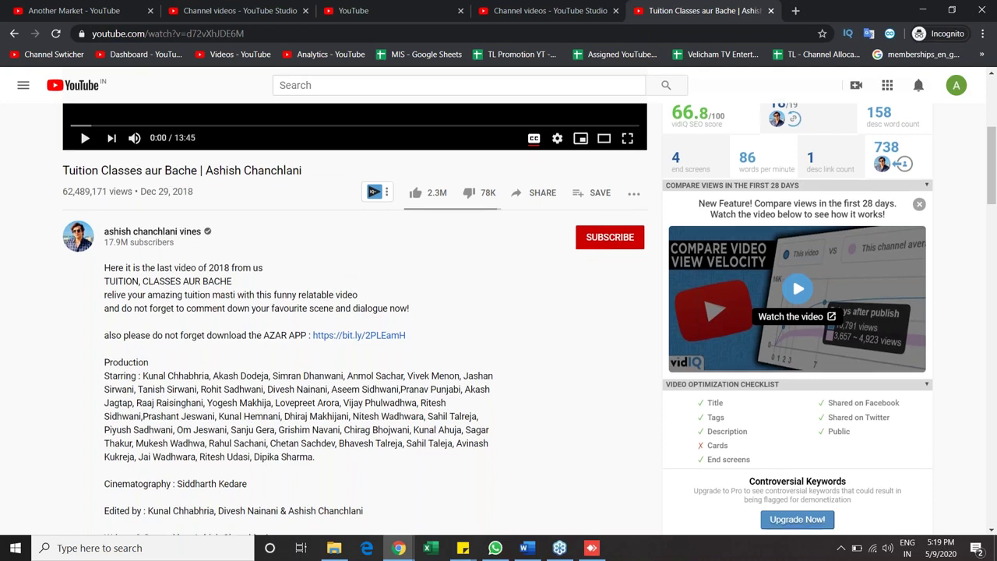
key(alt+Tab)
- Read through the YouTube Marketing notes down to End Screen & Cards, then return to Chrome
scroll(492, 311, down, 3)
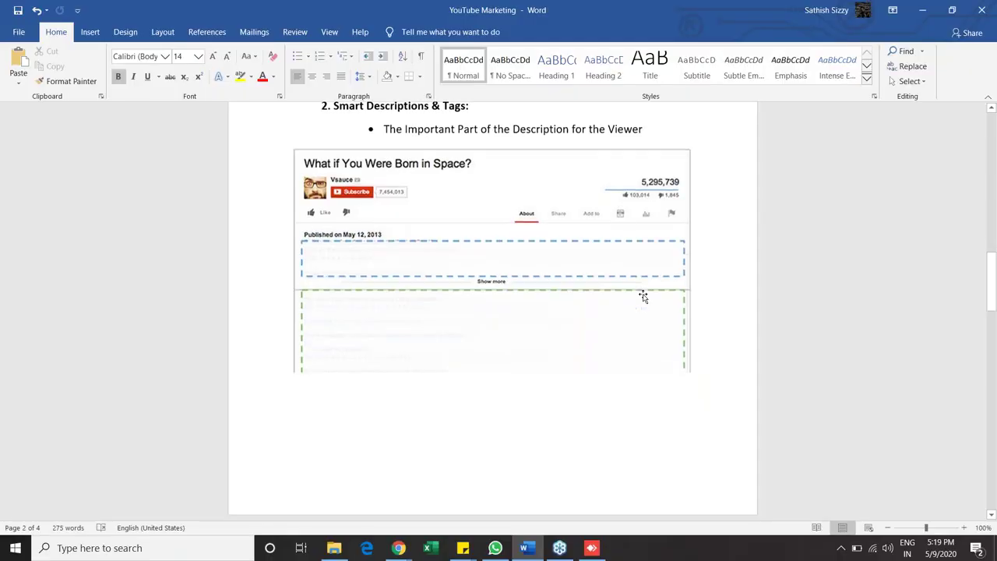
scroll(492, 312, down, 8)
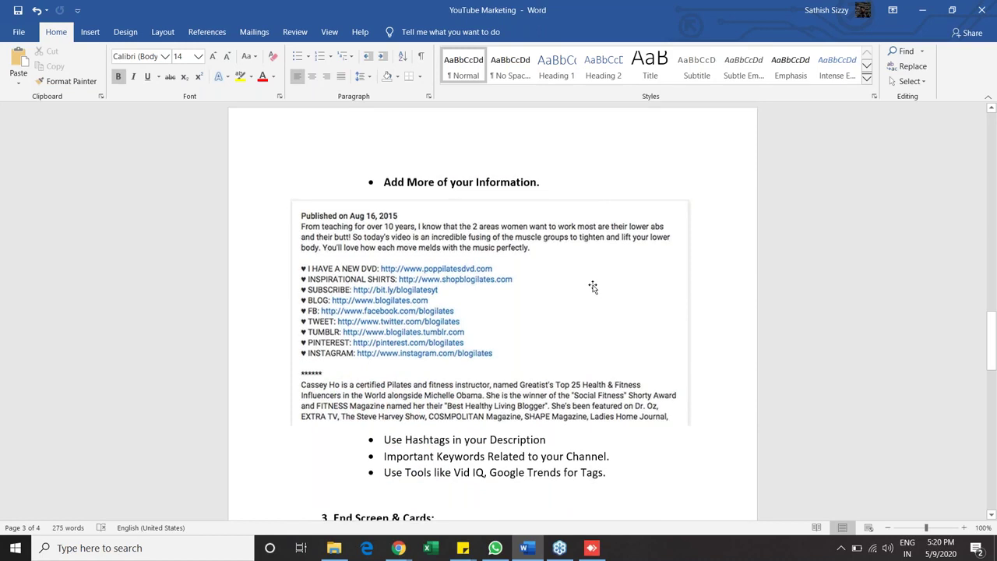
scroll(592, 288, down, 1)
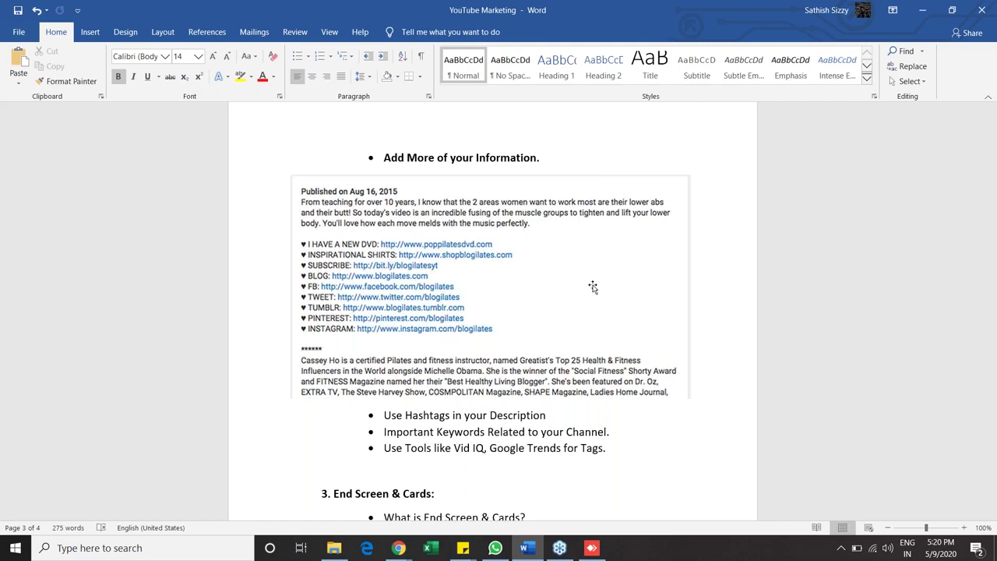
scroll(710, 272, down, 1)
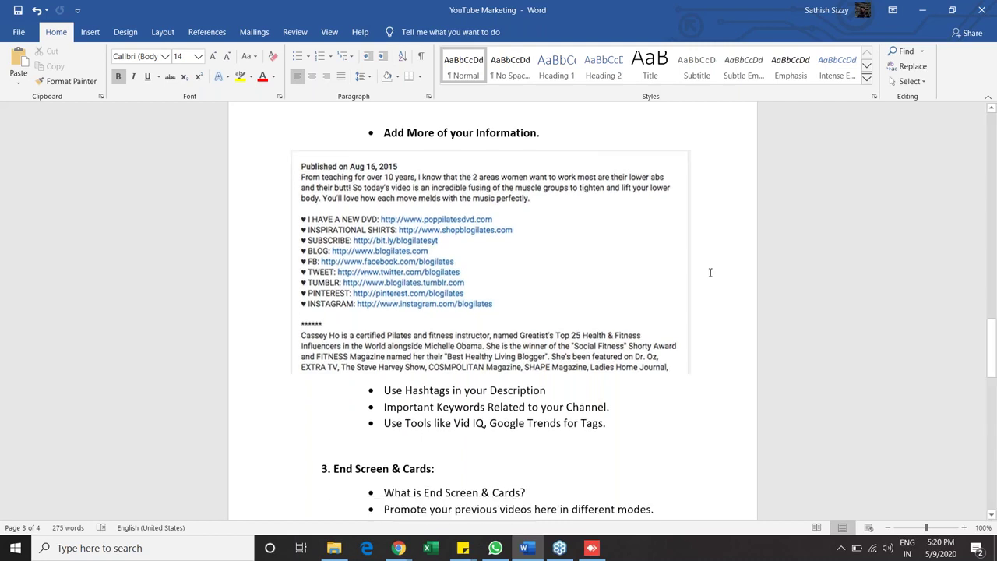
scroll(709, 272, down, 1)
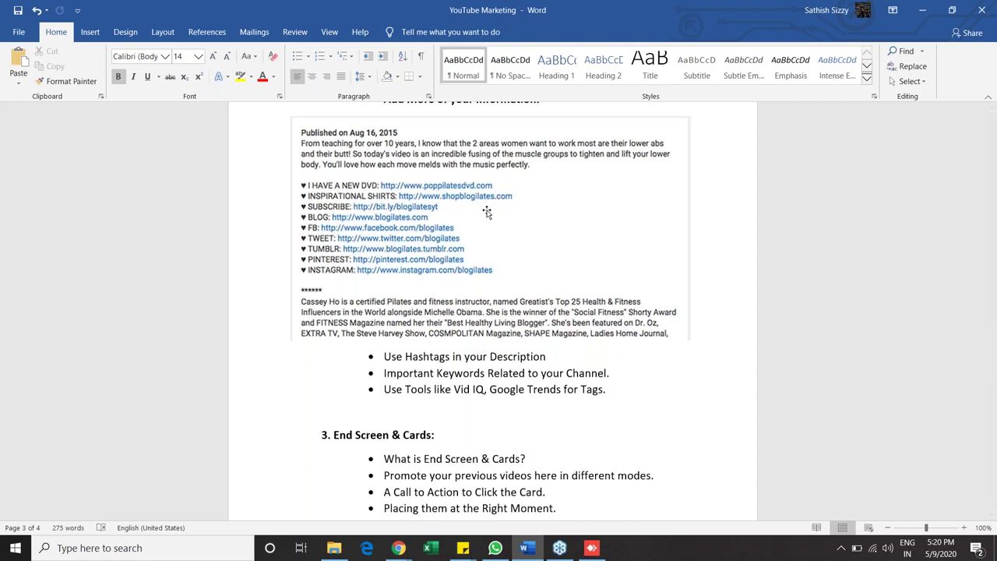
scroll(486, 211, down, 1)
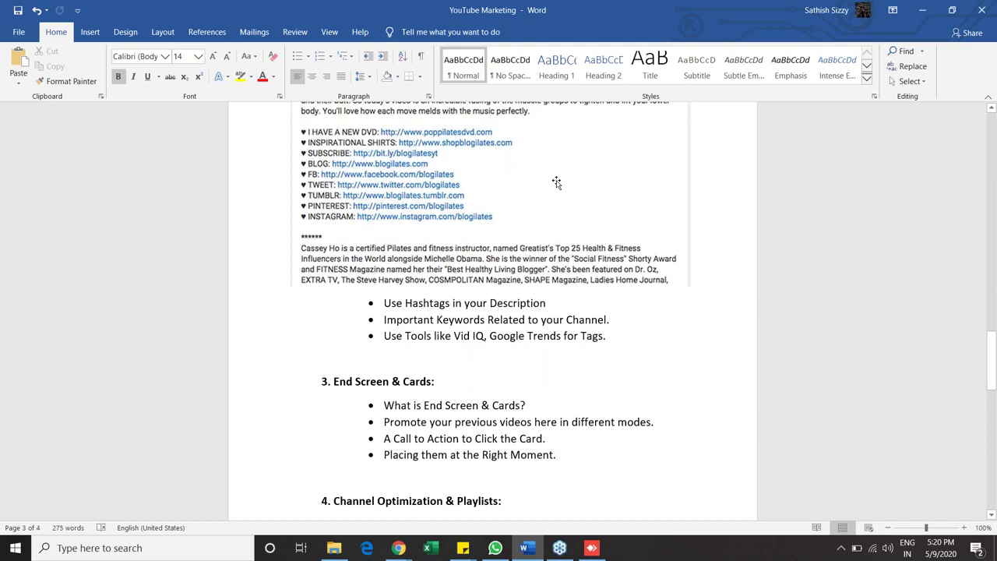
key(alt+Tab)
key(alt+Tab)
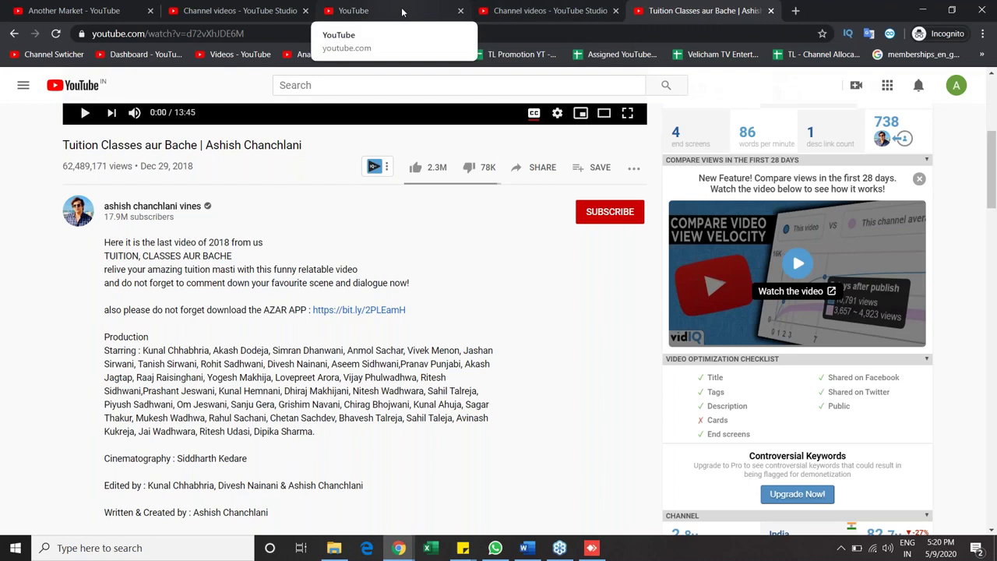
- Move through the browser tabs to the Thala Prank draft's upload details in YouTube Studio
click(402, 11)
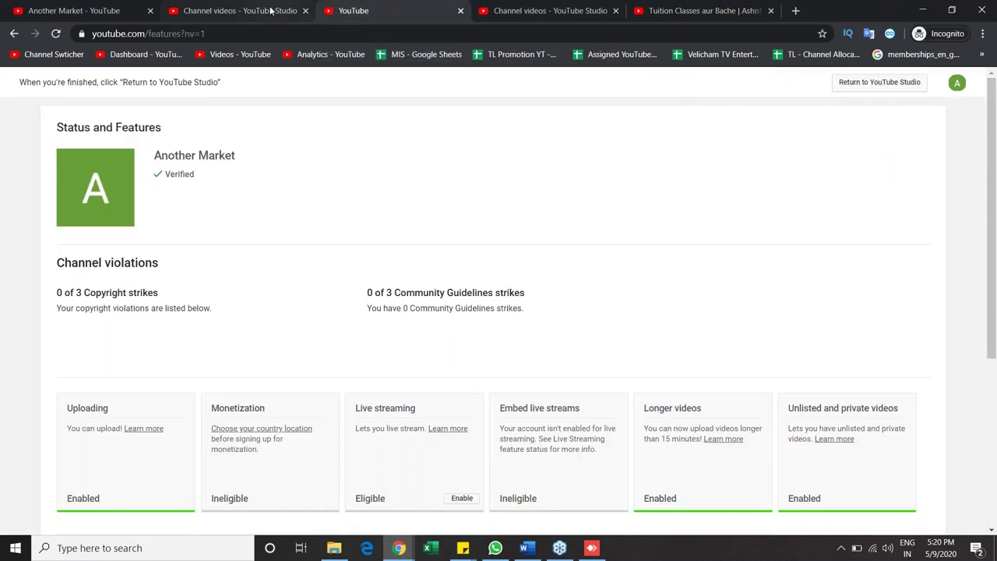
click(270, 11)
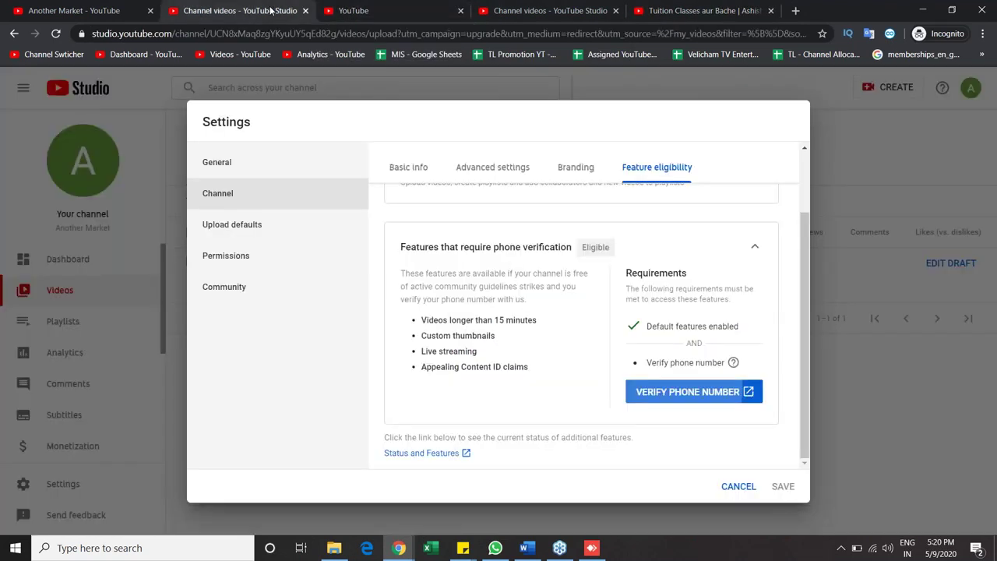
click(671, 10)
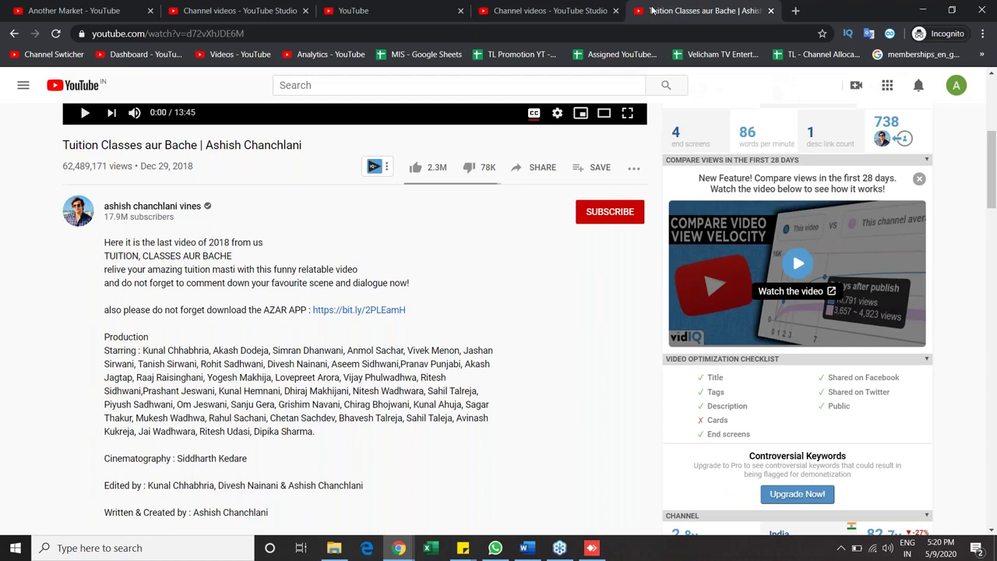
click(559, 10)
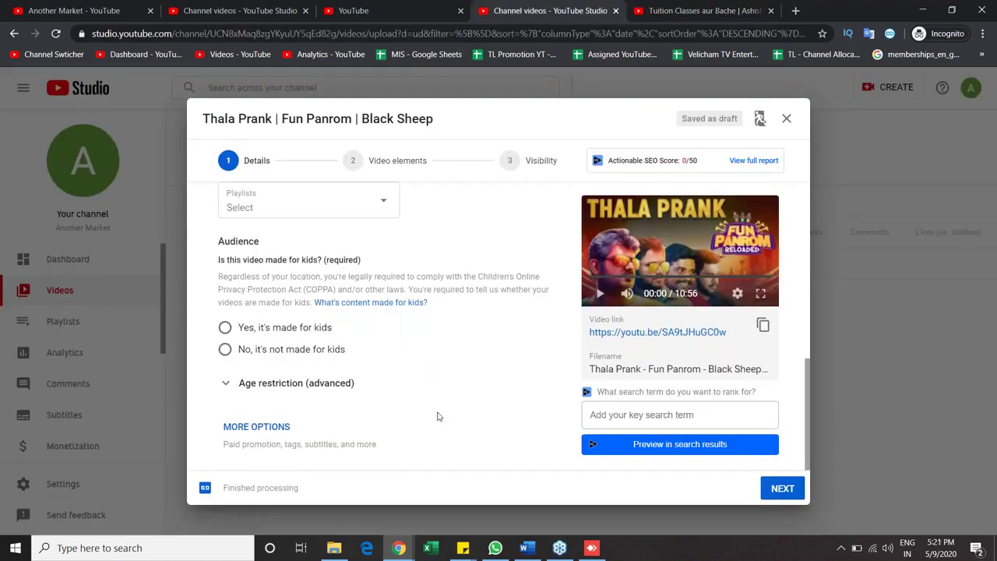
scroll(437, 416, up, 5)
- Inspect the title 'Thala Prank | Fun Panrom | Black Sheep' and leave it unchanged
click(420, 269)
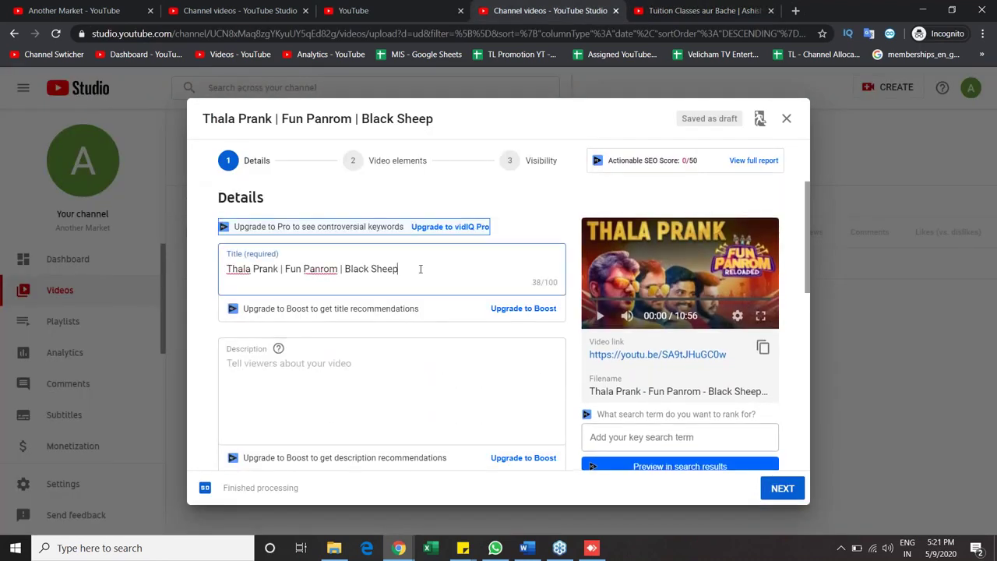
double_click(305, 267)
click(305, 267)
triple_click(358, 268)
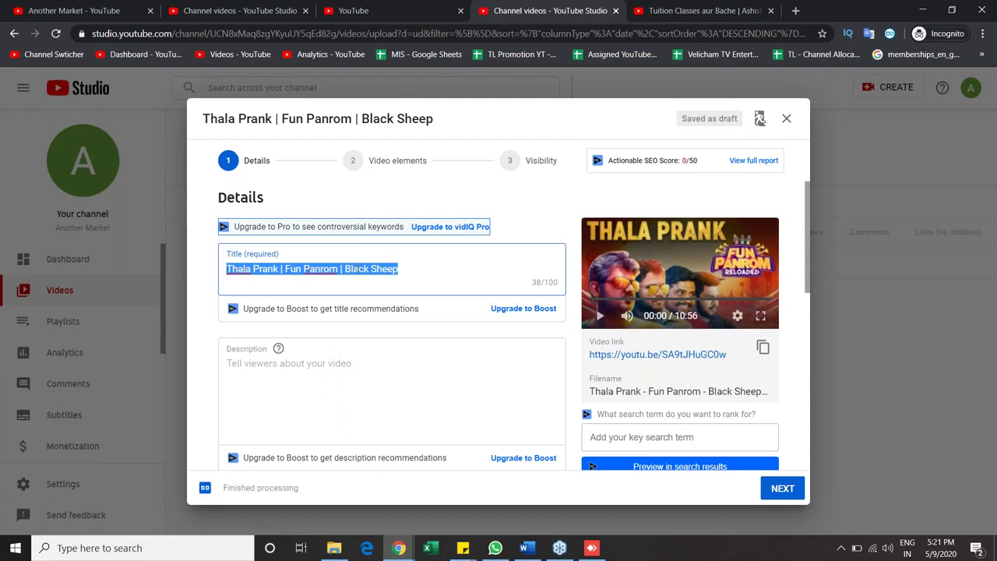
click(358, 268)
double_click(249, 269)
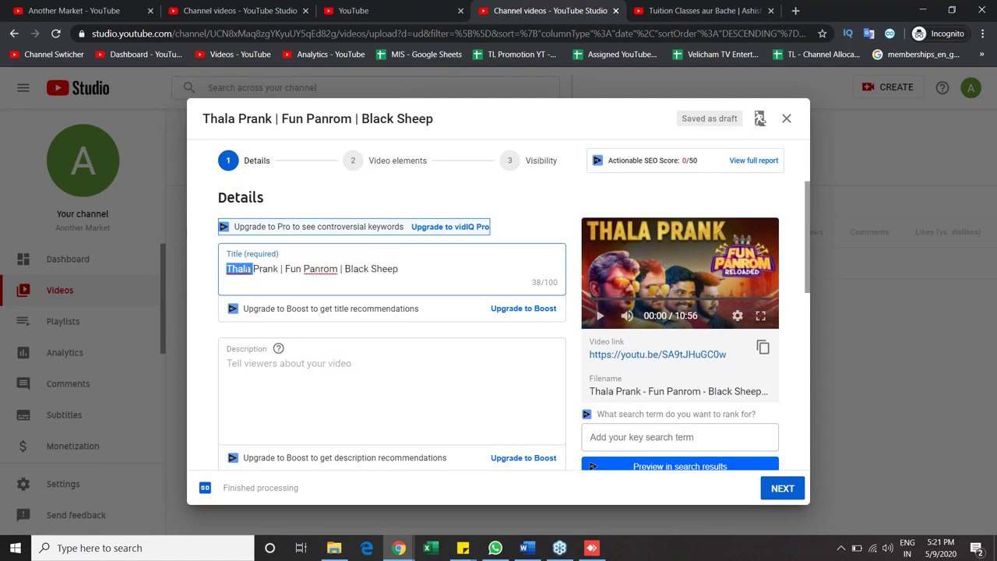
click(450, 270)
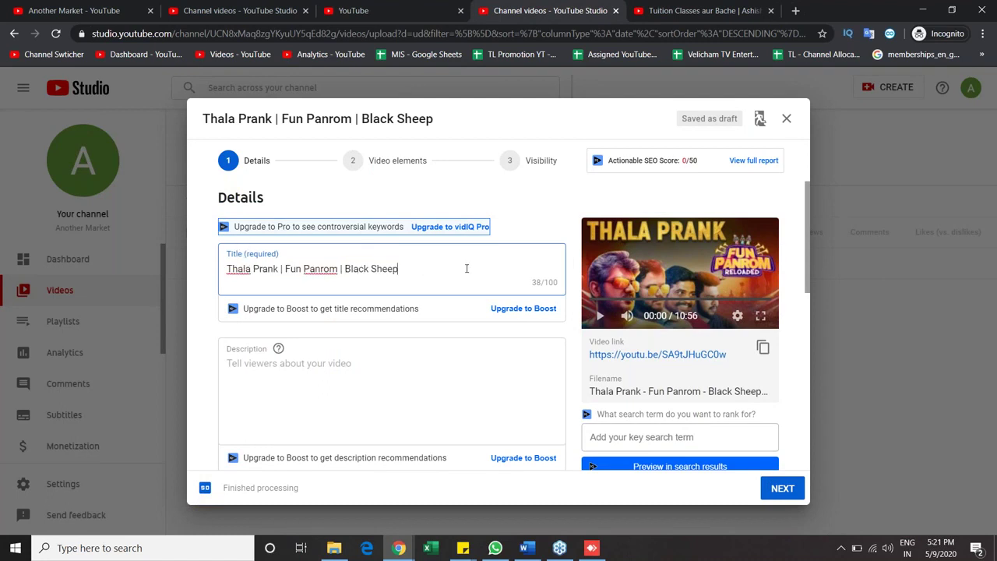
click(526, 237)
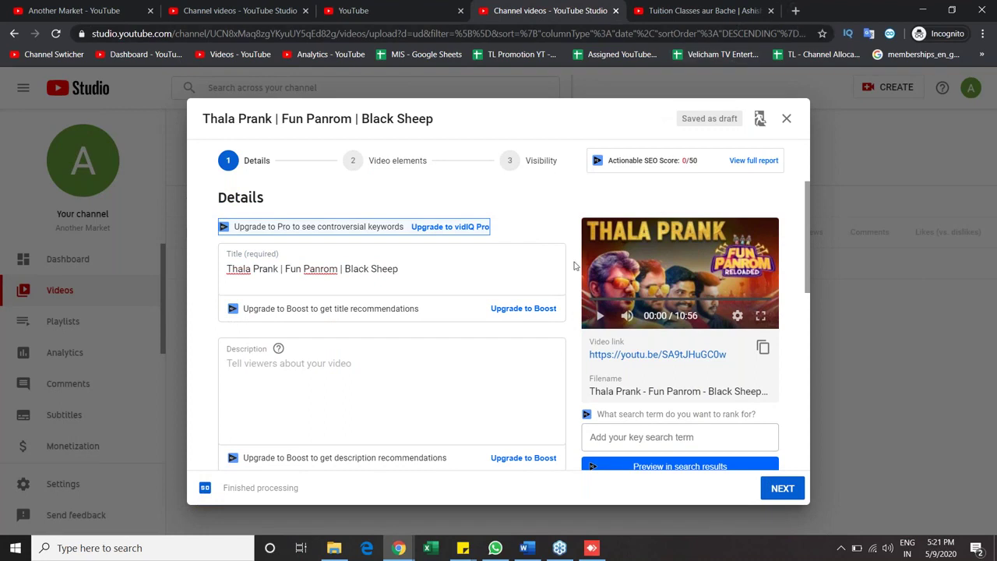
scroll(574, 265, down, 3)
scroll(574, 262, up, 2)
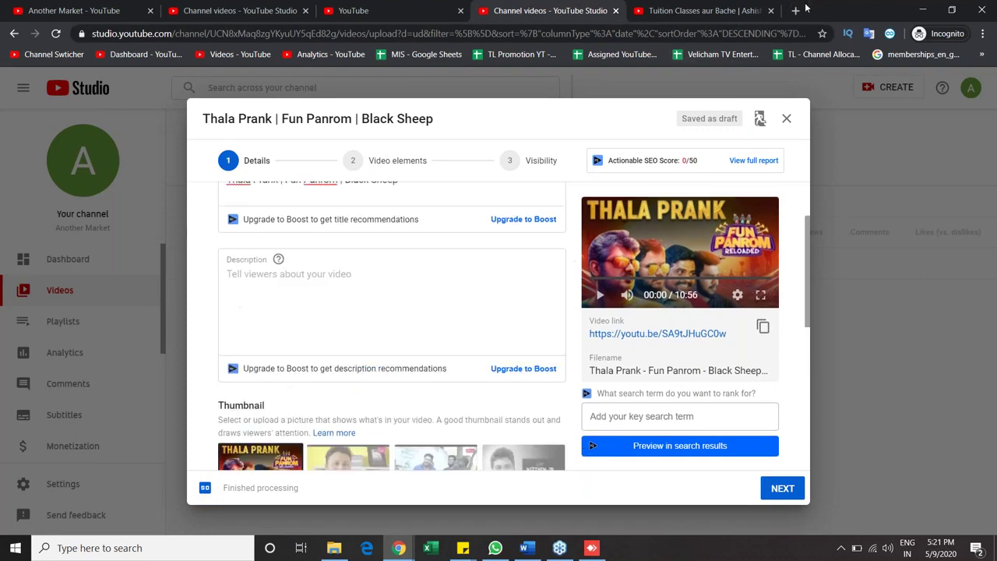
- Search YouTube for 'Thala prank' and open the Thala Prank | Fun Panrom | Black Sheep video
click(723, 13)
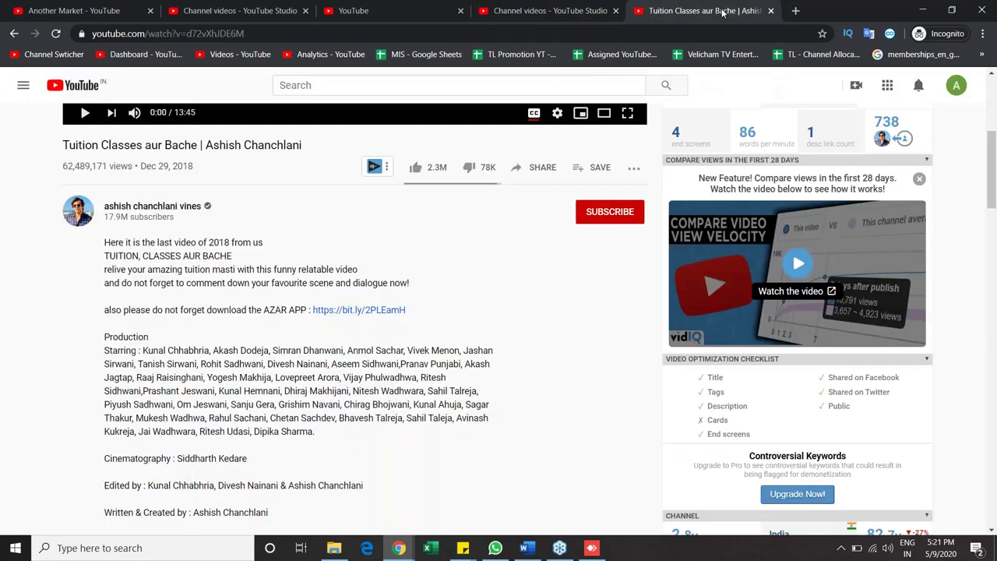
click(458, 85)
text(Thala p)
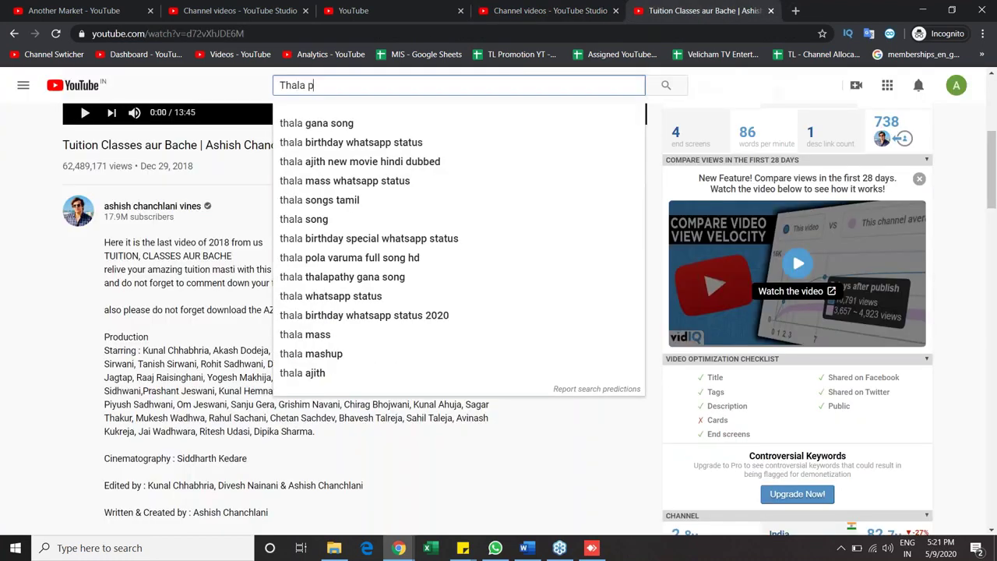
text(rank)
key(Return)
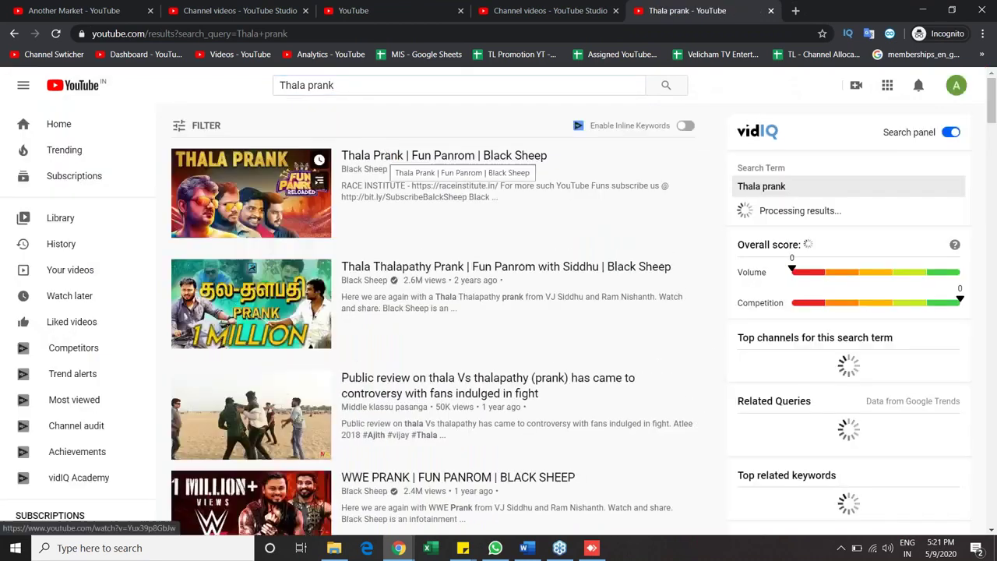
click(389, 156)
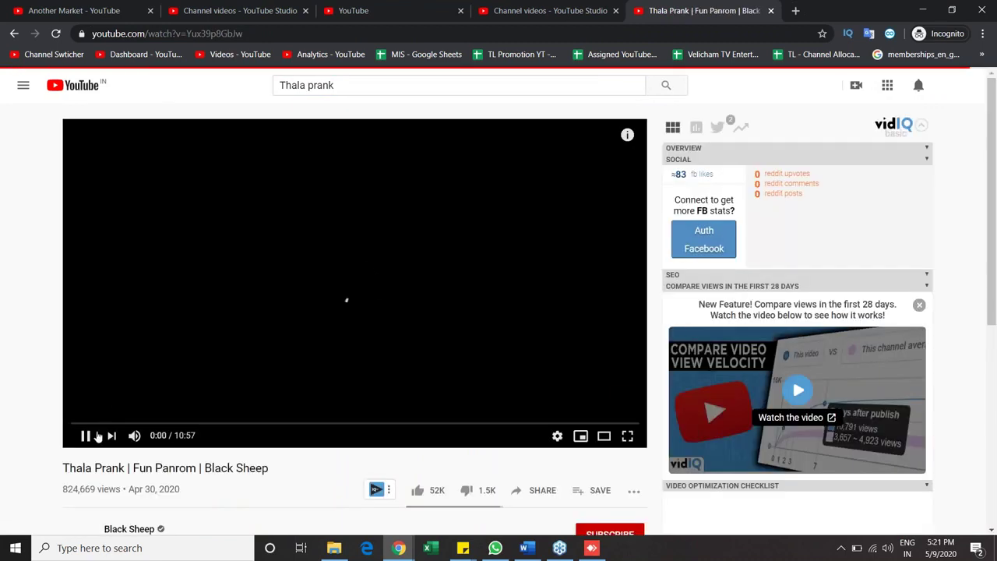
- Pause the video and expand its full description to read it
click(267, 359)
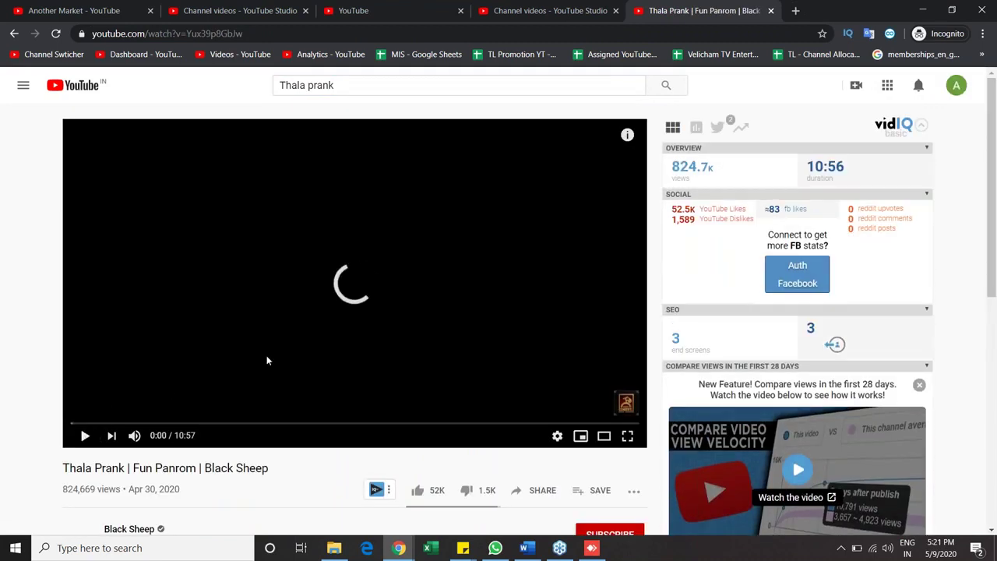
scroll(267, 360, down, 5)
click(123, 248)
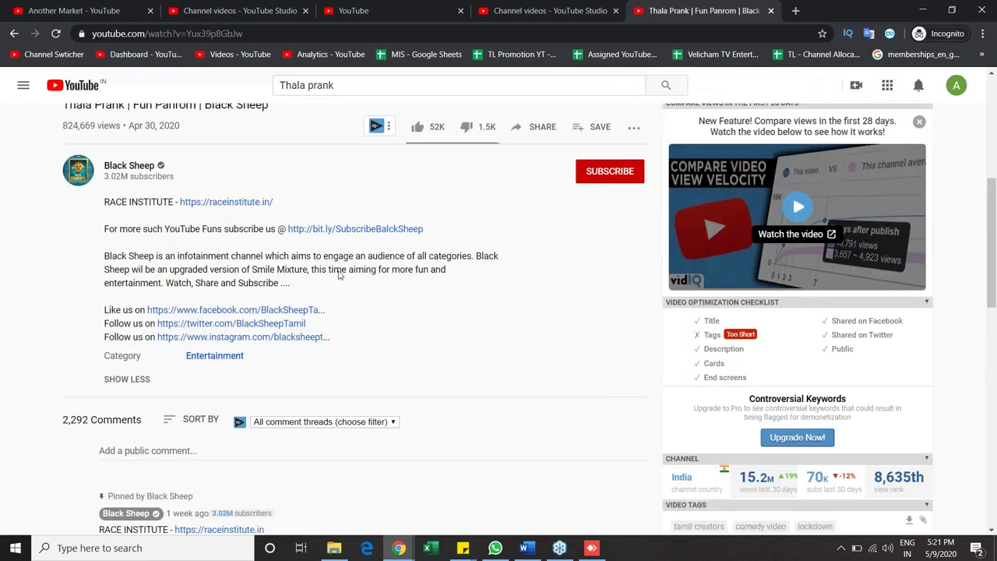
double_click(182, 228)
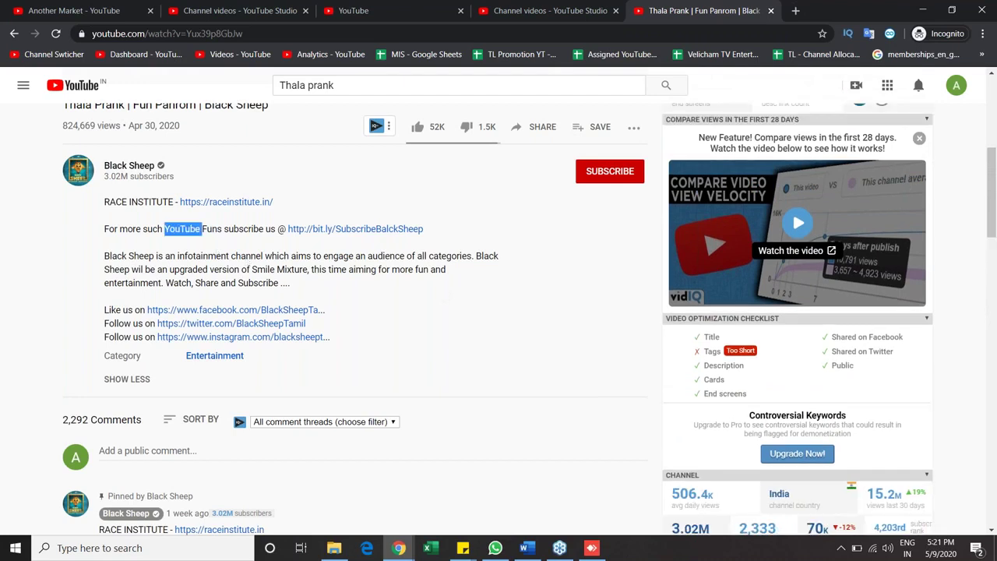
click(227, 240)
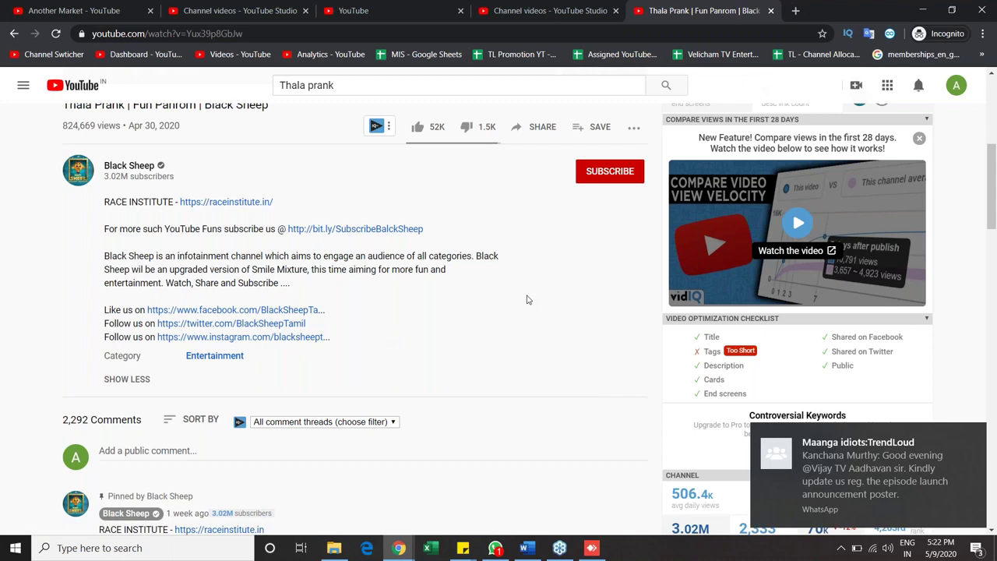
key(alt+Tab)
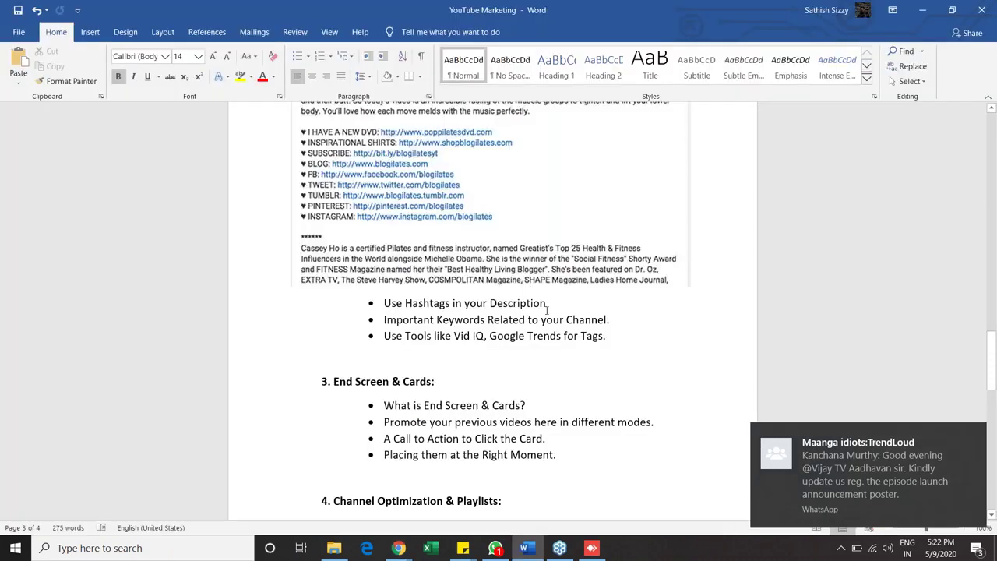
- Read the marketing notes on hashtags, keywords and tags, then return to the Thala Prank page
scroll(529, 300, down, 1)
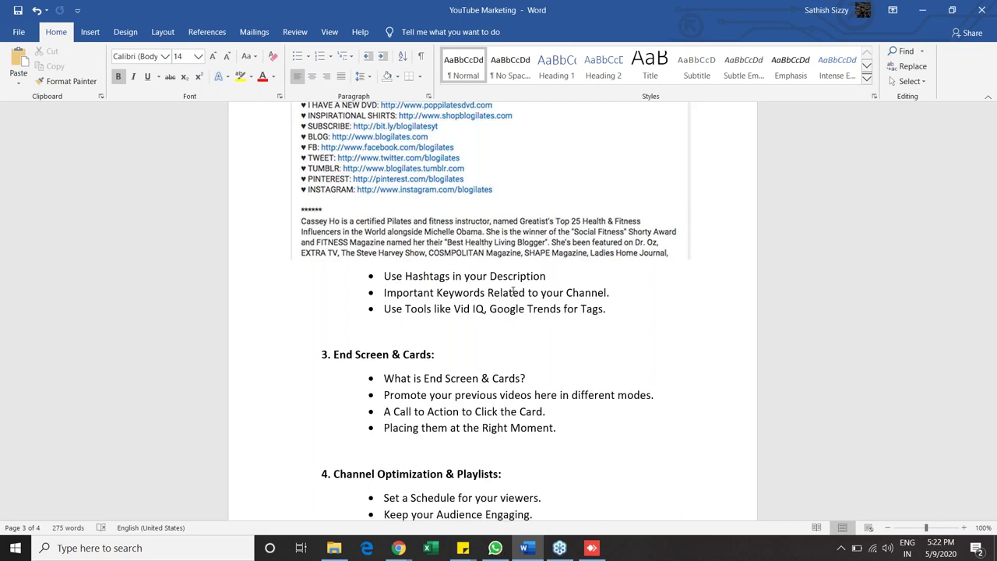
scroll(513, 291, down, 1)
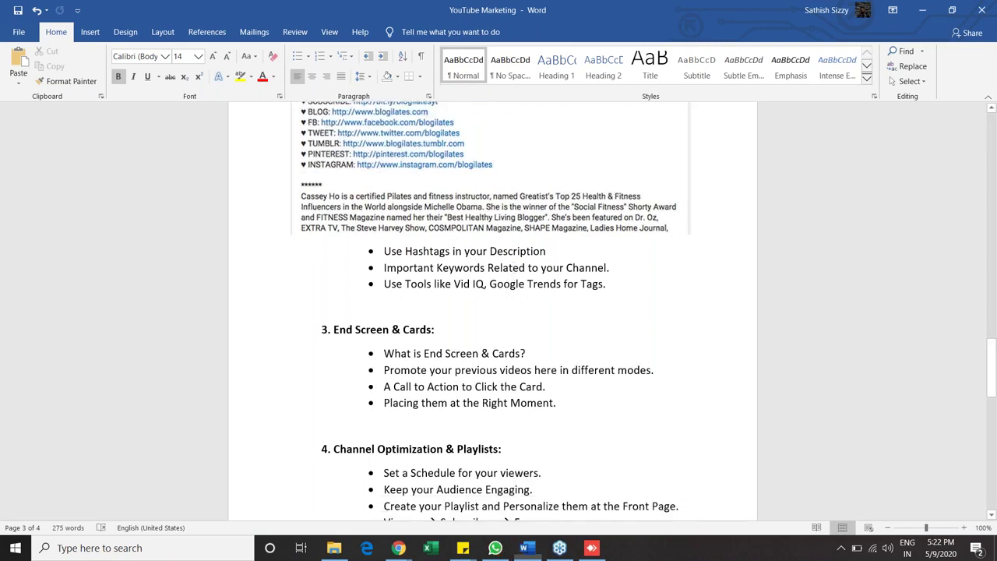
key(alt+Tab)
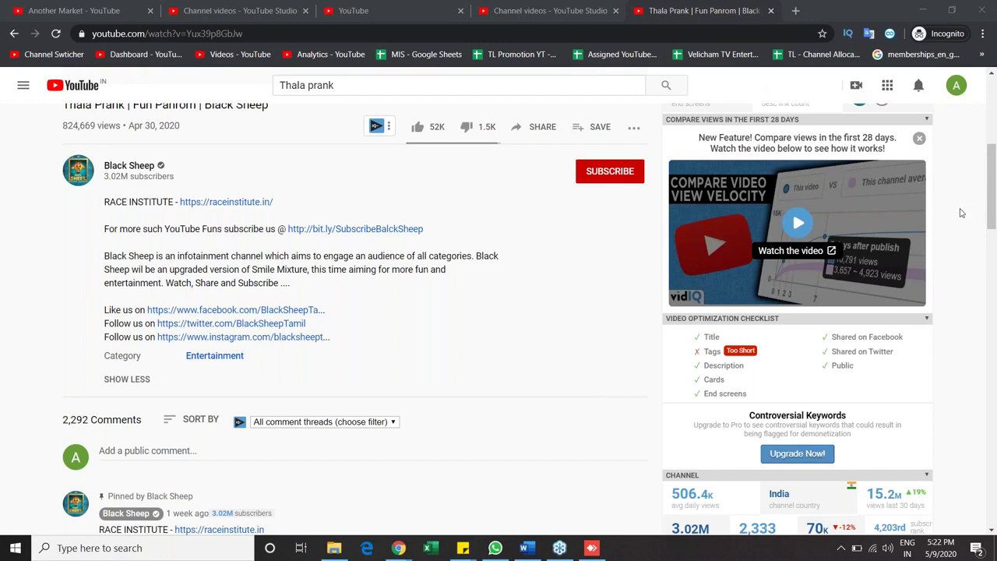
- Check the vidIQ shortcuts popup on the Thala Prank video page, then close it
scroll(961, 213, up, 5)
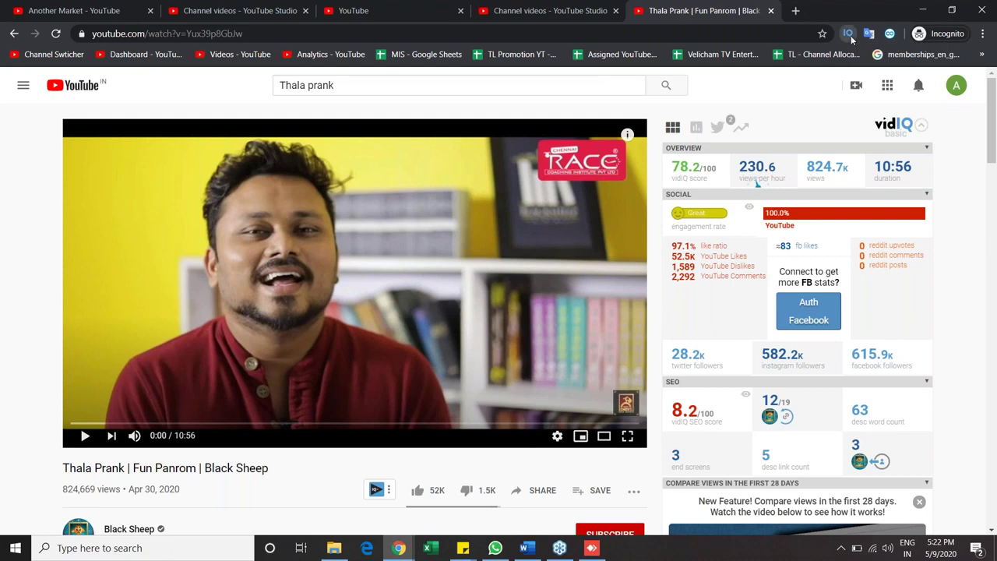
click(851, 37)
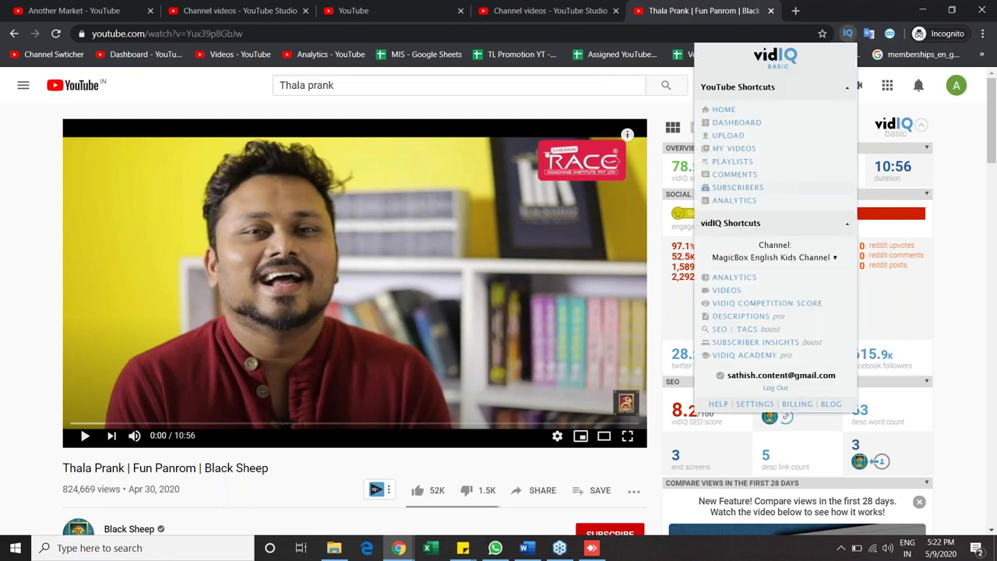
click(954, 204)
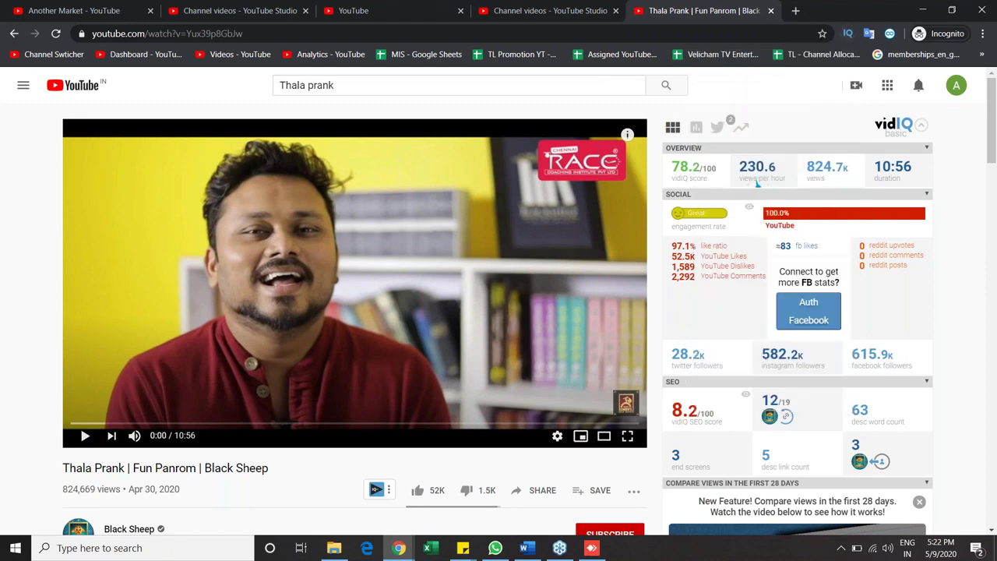
- Review the video's vidIQ tags panel, then go to the channel Status and Features page
scroll(757, 181, down, 8)
scroll(968, 254, up, 8)
scroll(966, 252, down, 10)
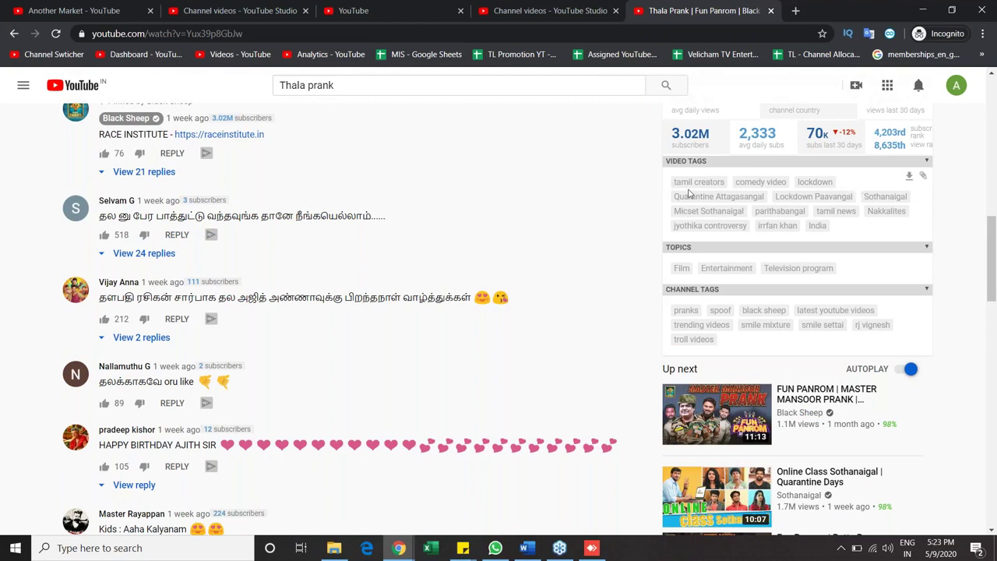
scroll(354, 312, up, 10)
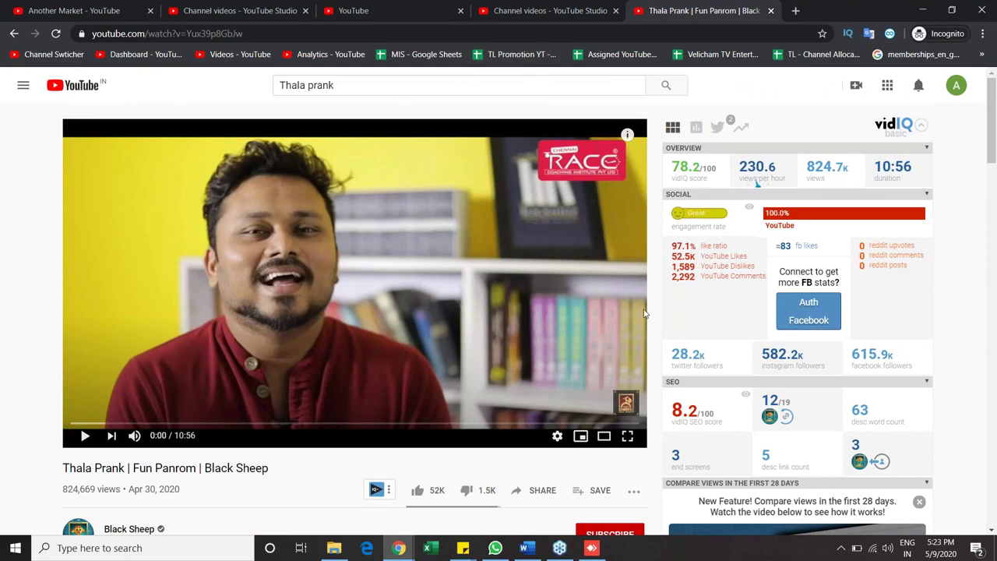
scroll(952, 283, down, 10)
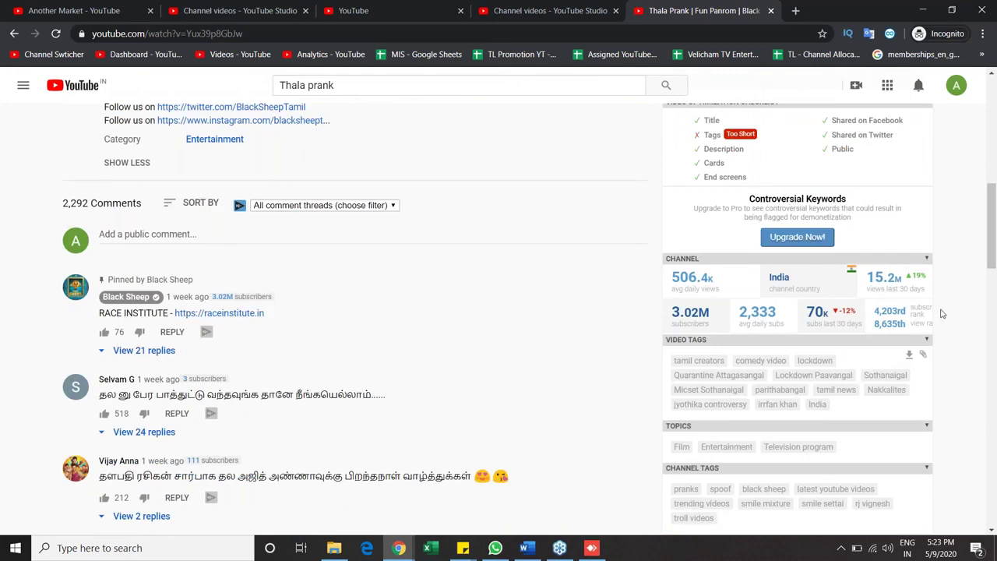
scroll(940, 312, up, 10)
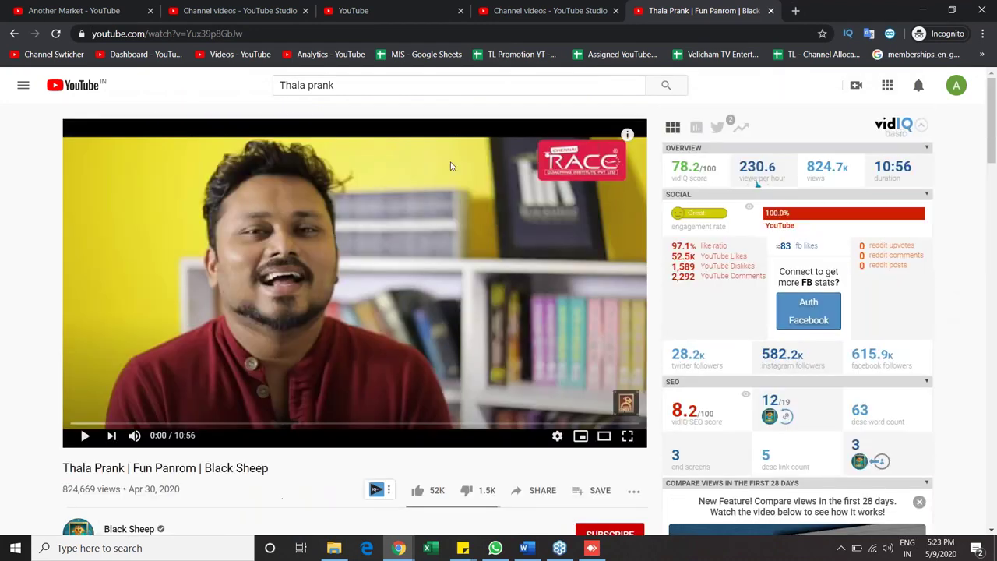
click(448, 10)
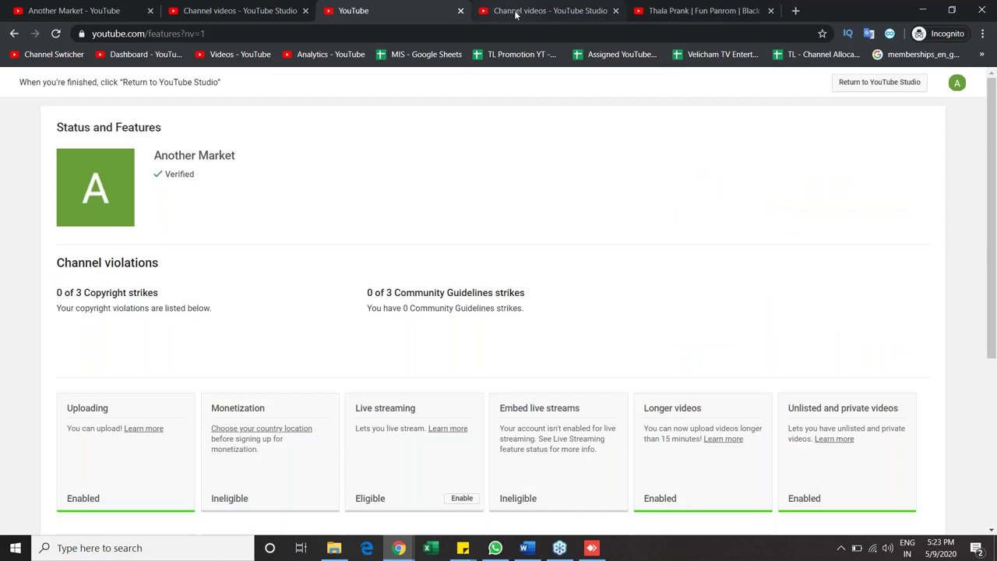
- Expand the Thala Prank draft's MORE OPTIONS and scroll down to the empty Tags field
click(515, 14)
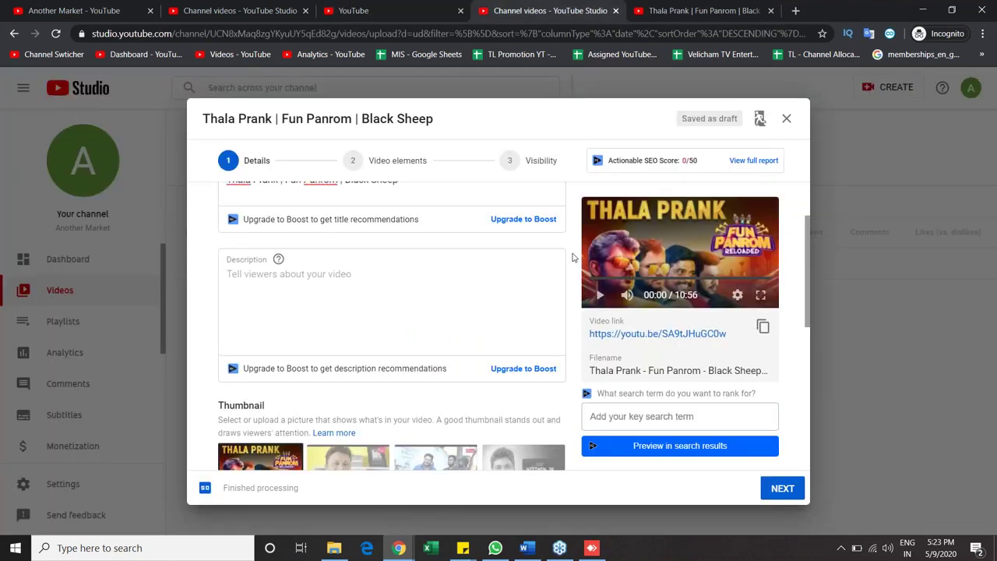
scroll(572, 257, down, 3)
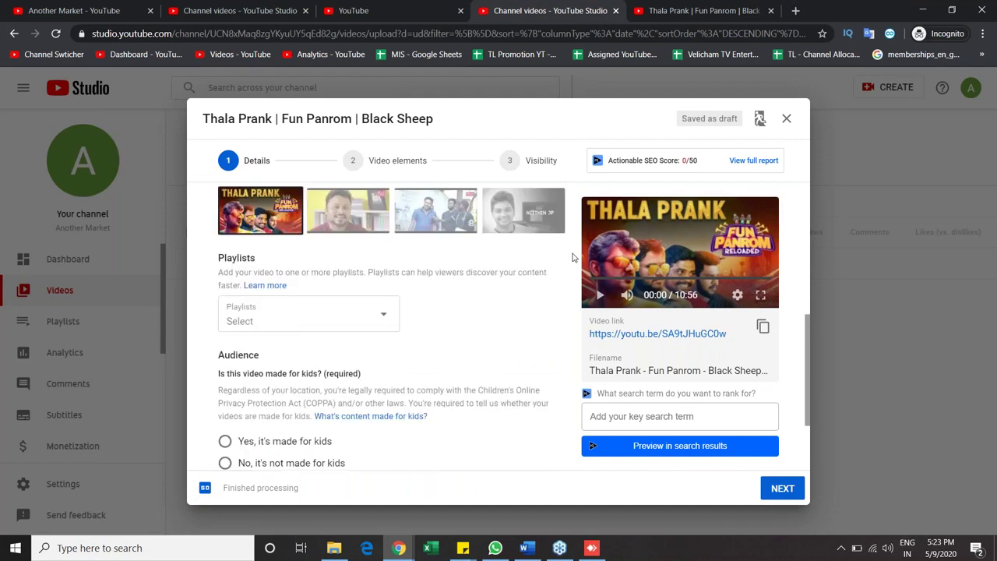
scroll(572, 257, down, 2)
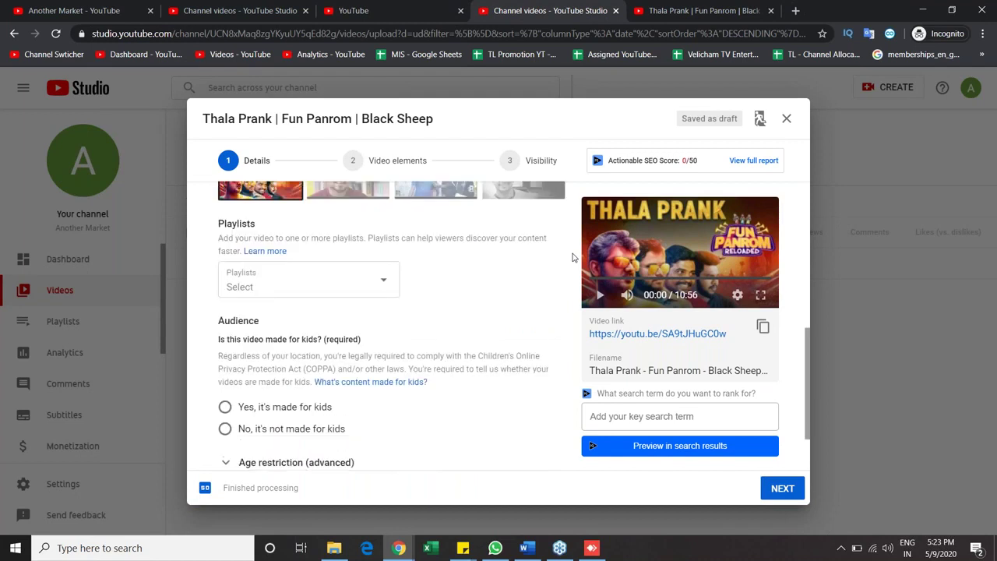
click(265, 428)
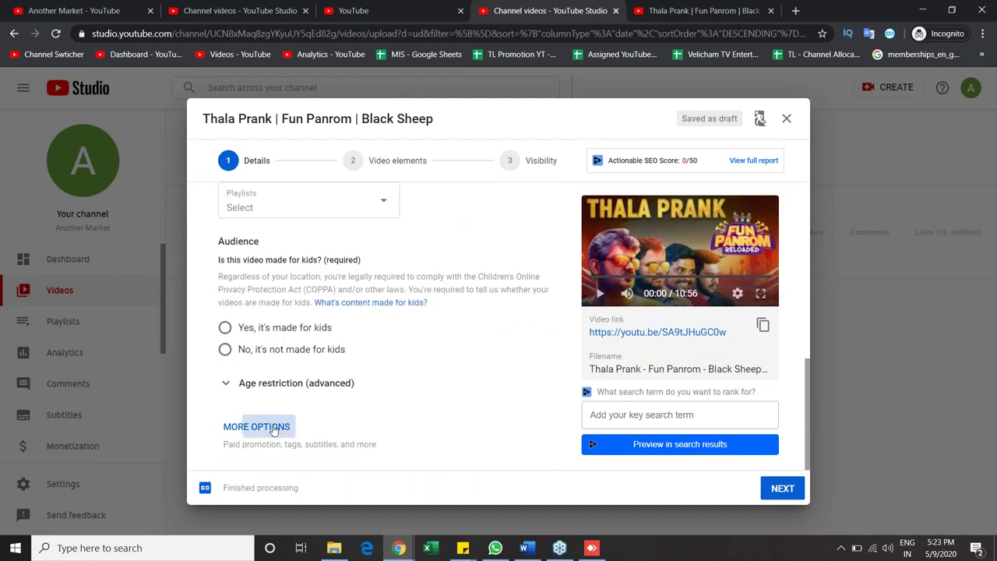
scroll(454, 377, down, 5)
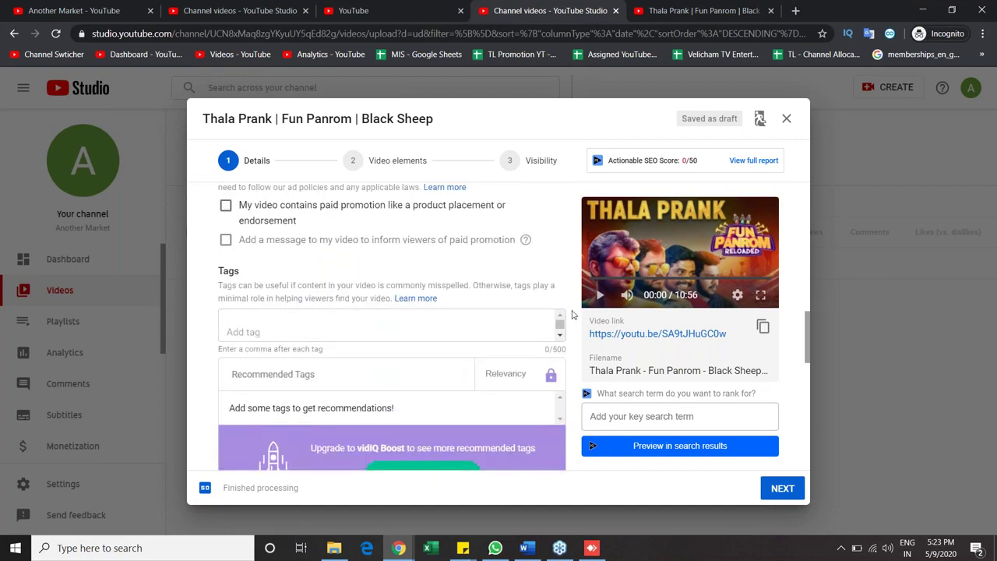
scroll(572, 314, down, 1)
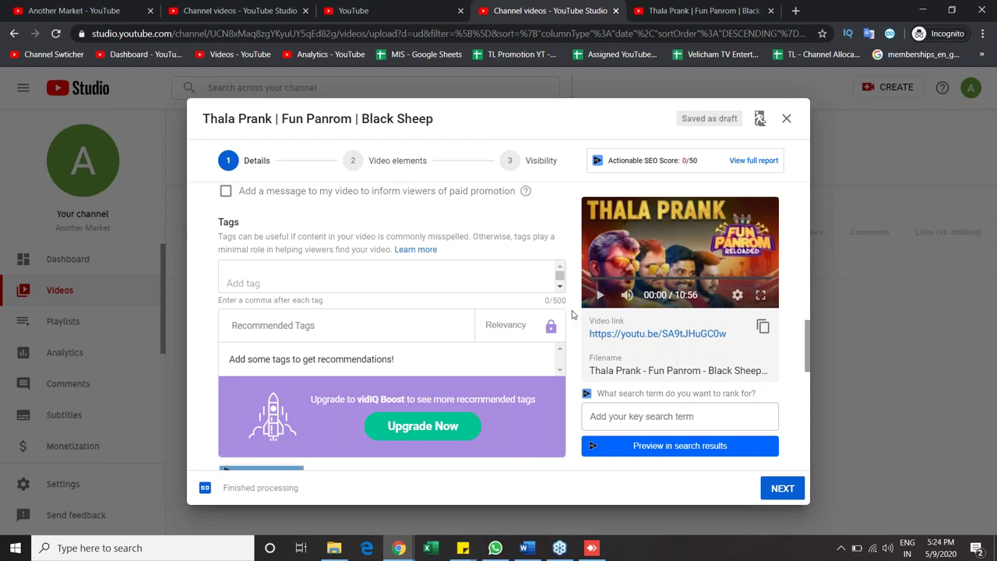
- Load the YouTube home page in a new browser tab
click(795, 11)
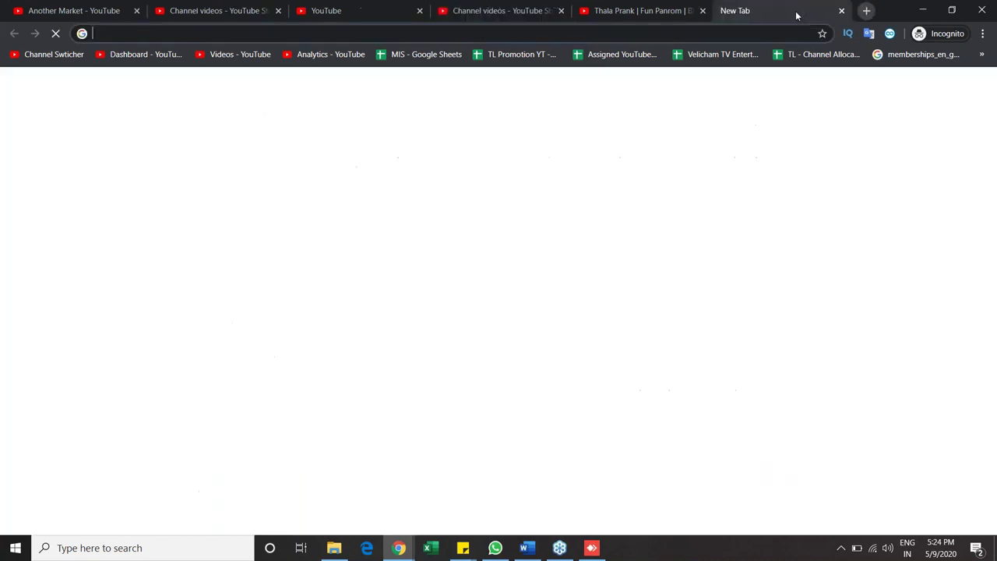
text(y)
key(Return)
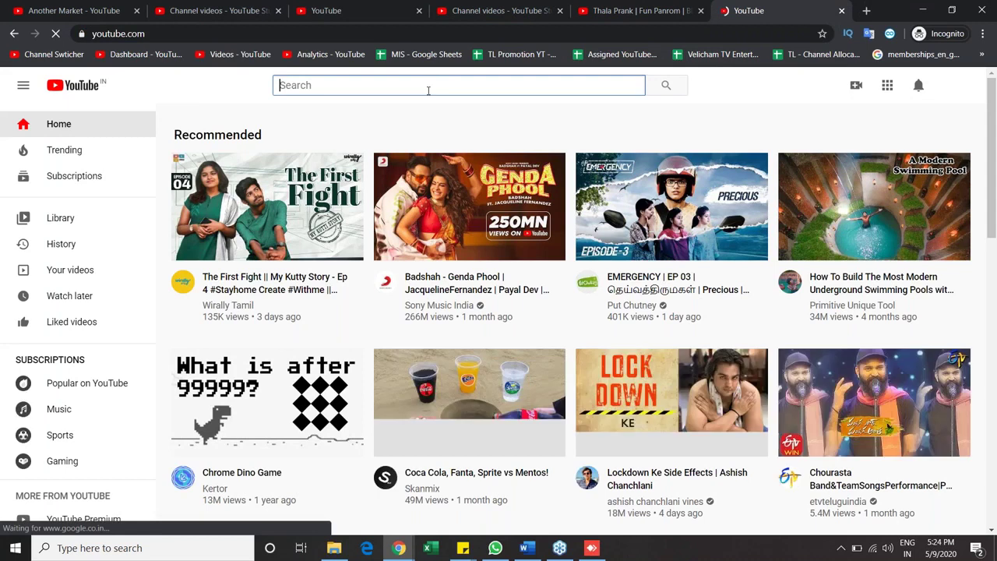
- Search YouTube for 'beauty tips' and check vidIQ's keyword score of 41/100
text(beauty tips)
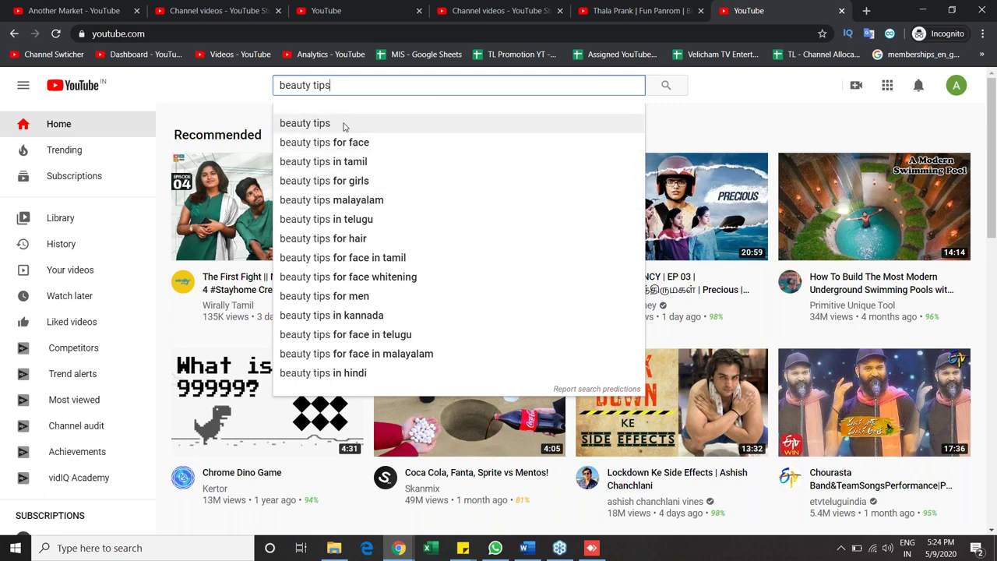
click(344, 124)
click(343, 125)
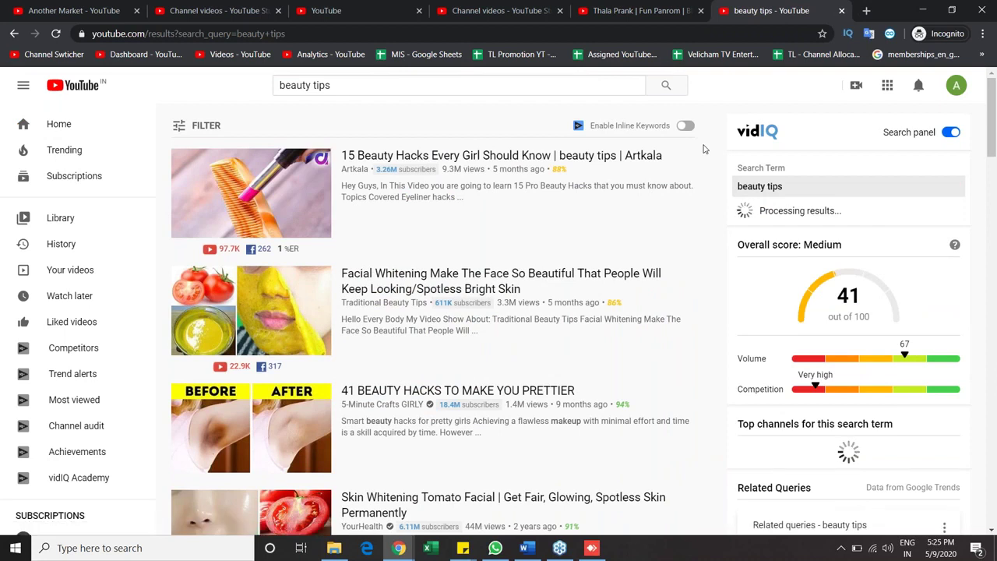
mouse_move(253, 188)
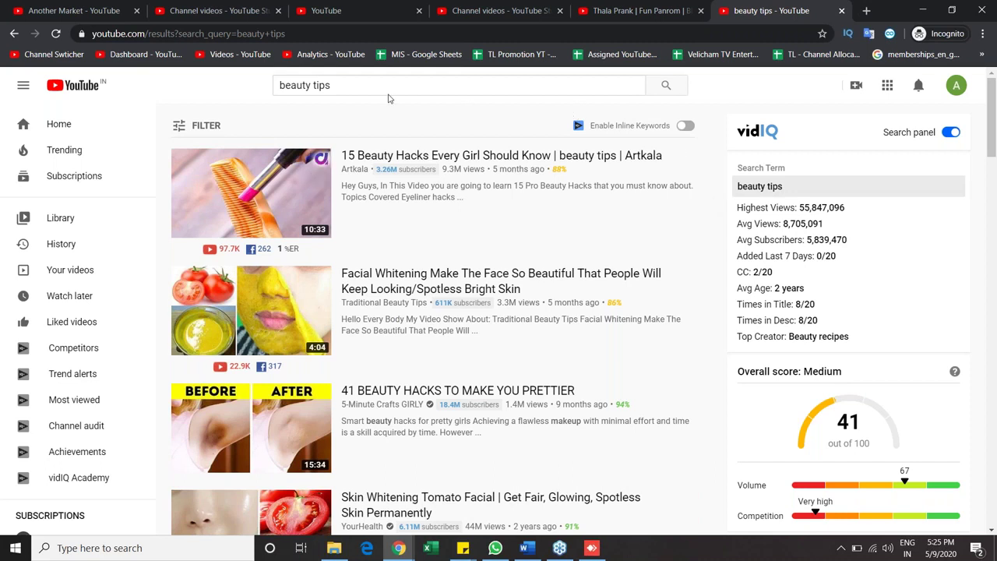
mouse_move(547, 182)
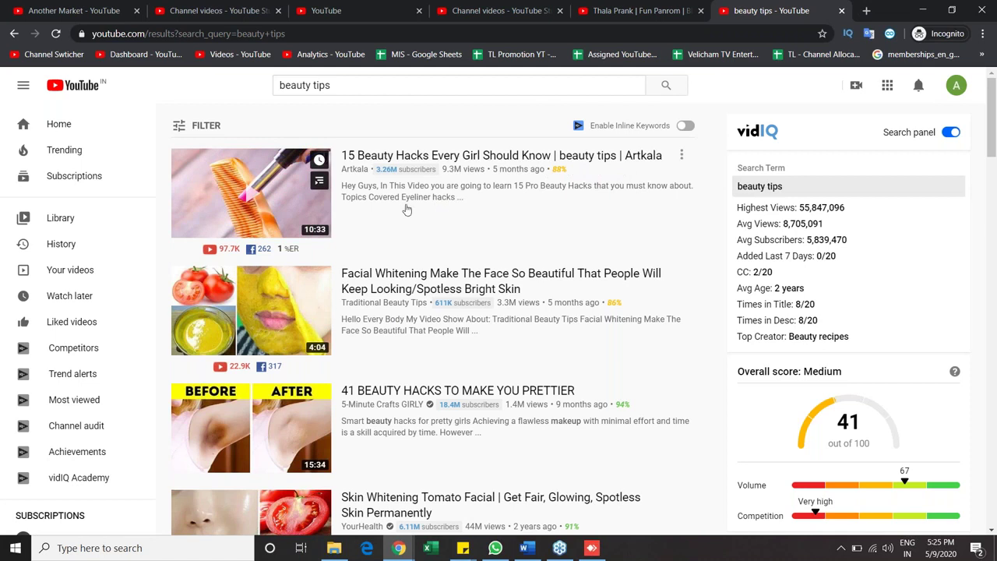
- Open and pause '15 Beauty Hacks Every Girl…', then review its vidIQ video and channel tags
click(295, 202)
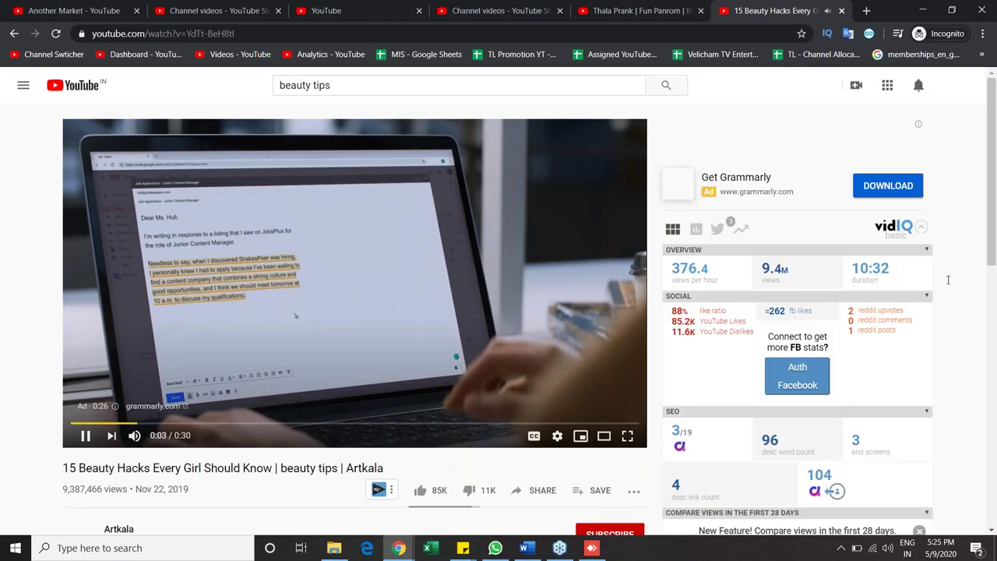
key(space)
scroll(948, 279, down, 3)
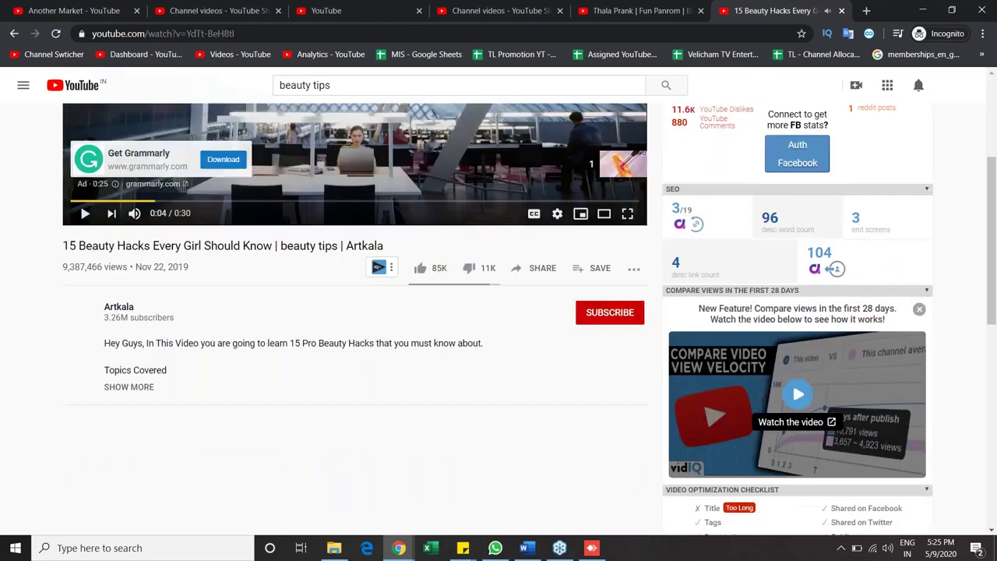
scroll(950, 276, down, 5)
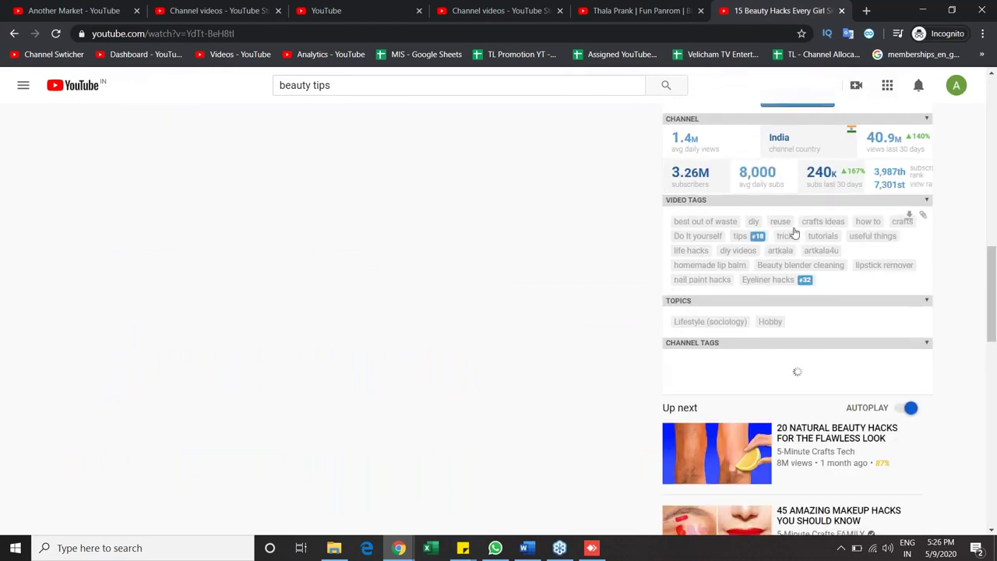
scroll(783, 225, down, 1)
scroll(748, 178, down, 1)
scroll(929, 236, down, 1)
scroll(929, 237, down, 2)
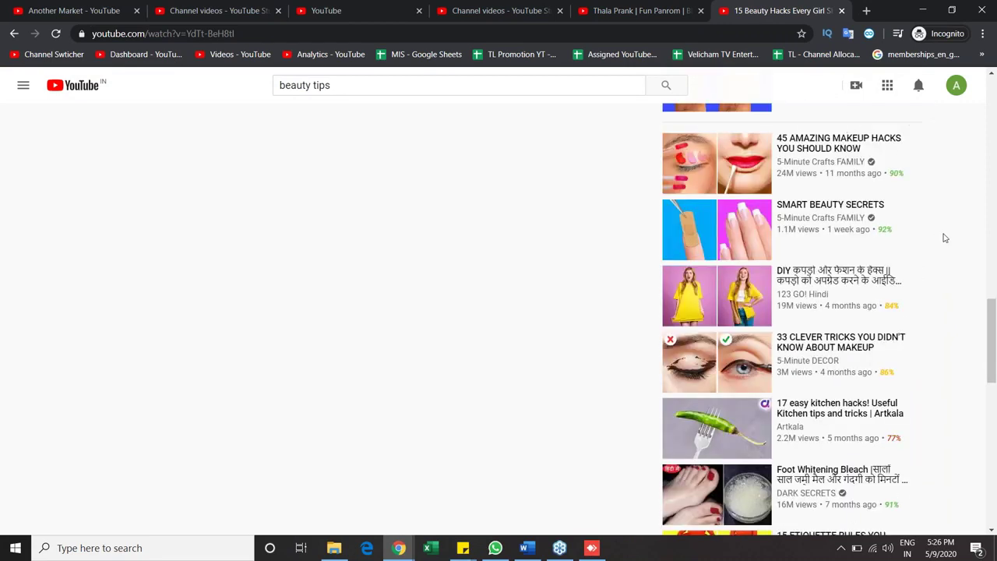
scroll(940, 236, up, 3)
scroll(944, 237, up, 3)
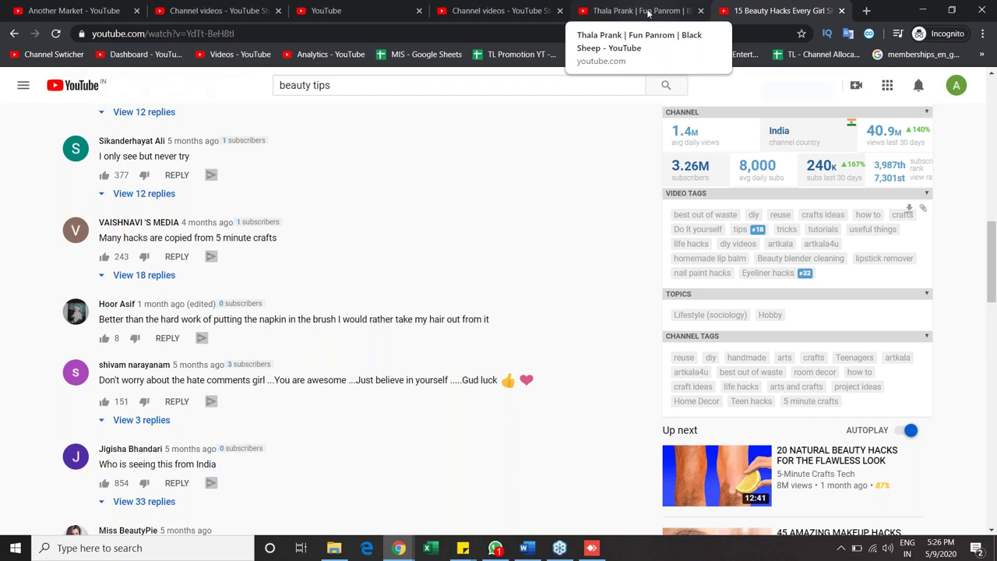
click(496, 10)
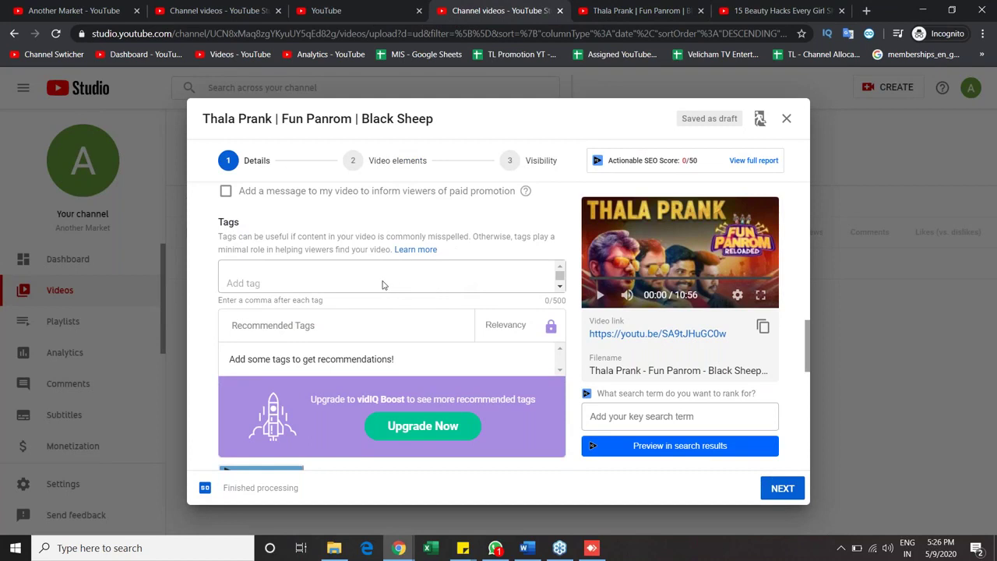
- Add 'Thala Prank' as the first tag, after clearing a mistyped attempt
click(271, 283)
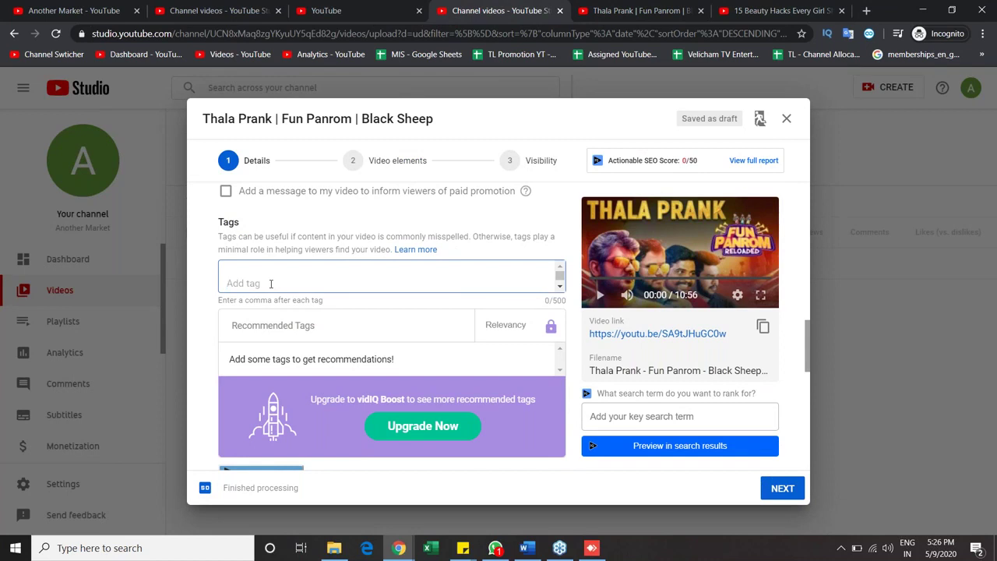
text(Thala)
key(BackSpace)
key(BackSpace)
key(BackSpace)
key(BackSpace)
text(H)
key(BackSpace)
text(hala)
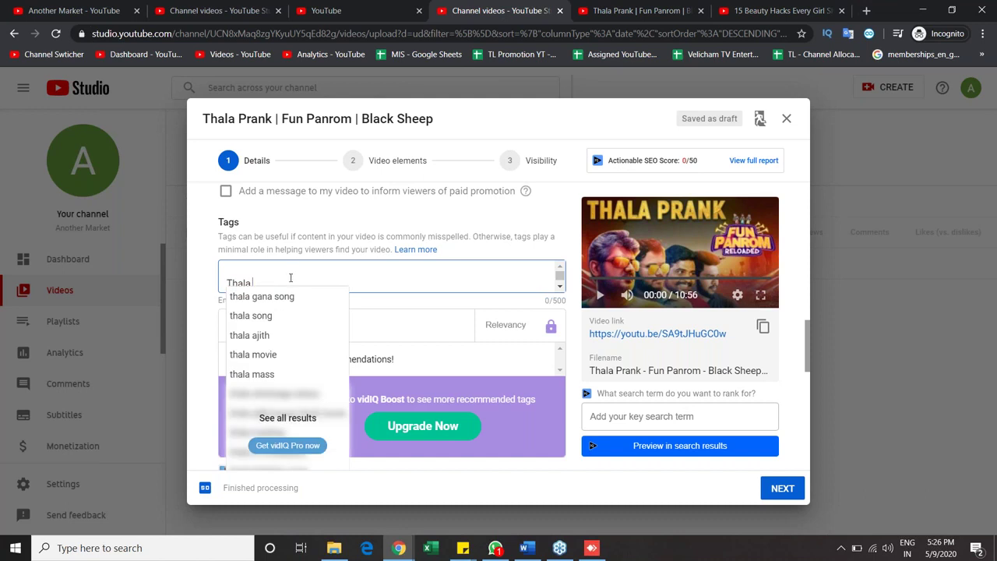
key(ctrl+a)
key(BackSpace)
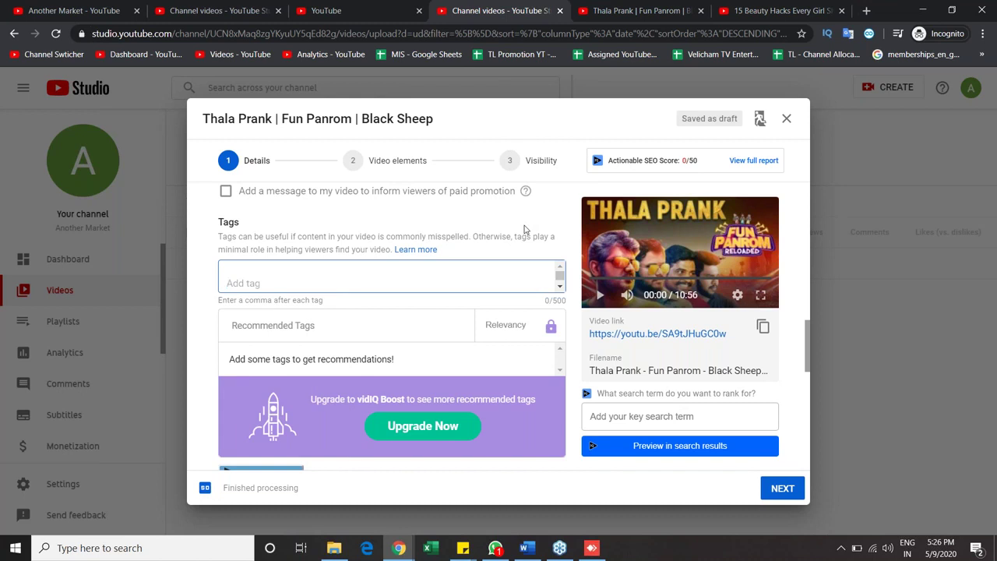
click(559, 288)
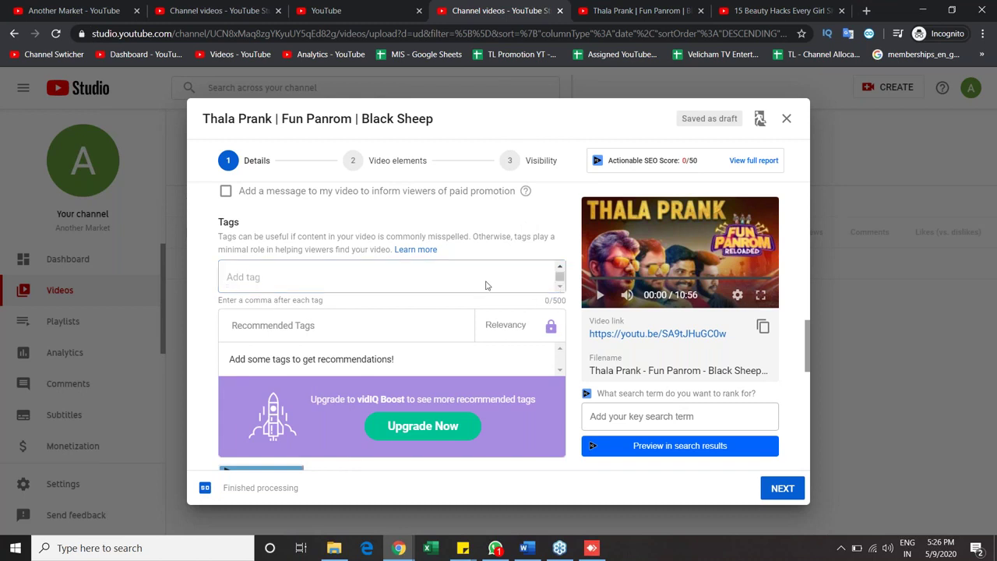
click(308, 278)
text(Thala Prank)
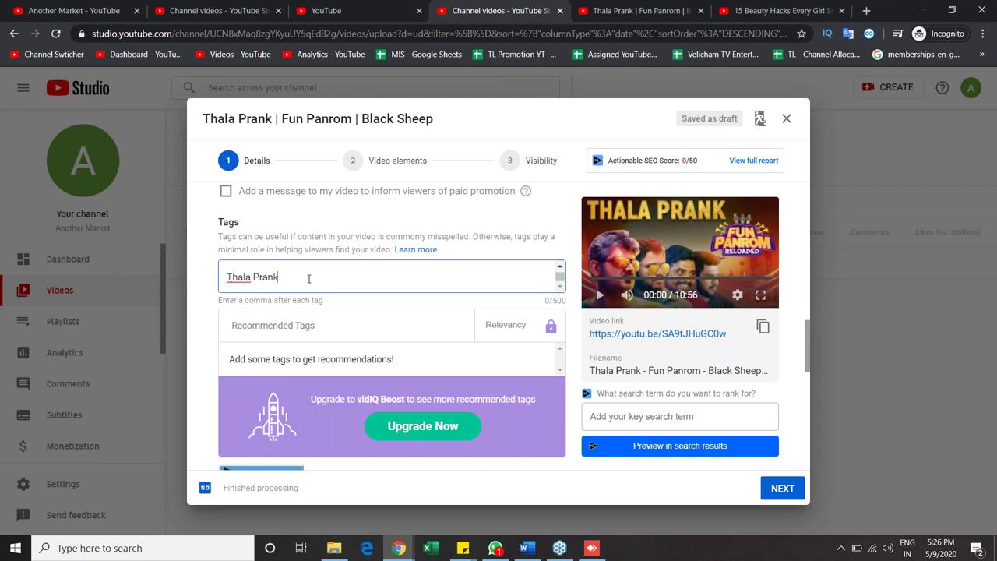
key(Return)
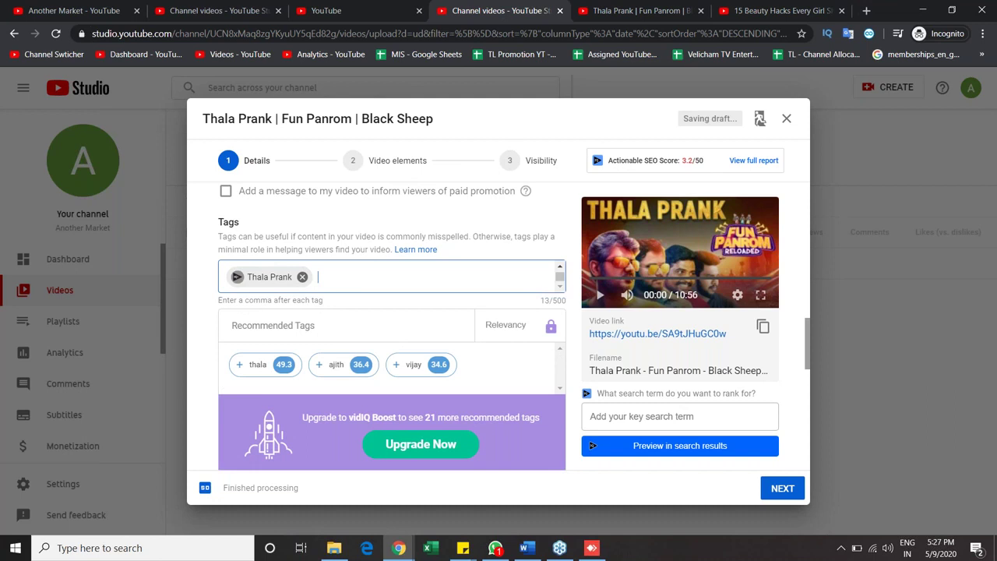
- Add 'fun panrom' as a tag after discarding a 'tik tok video' entry
text(thala prank)
key(BackSpace)
key(BackSpace)
key(BackSpace)
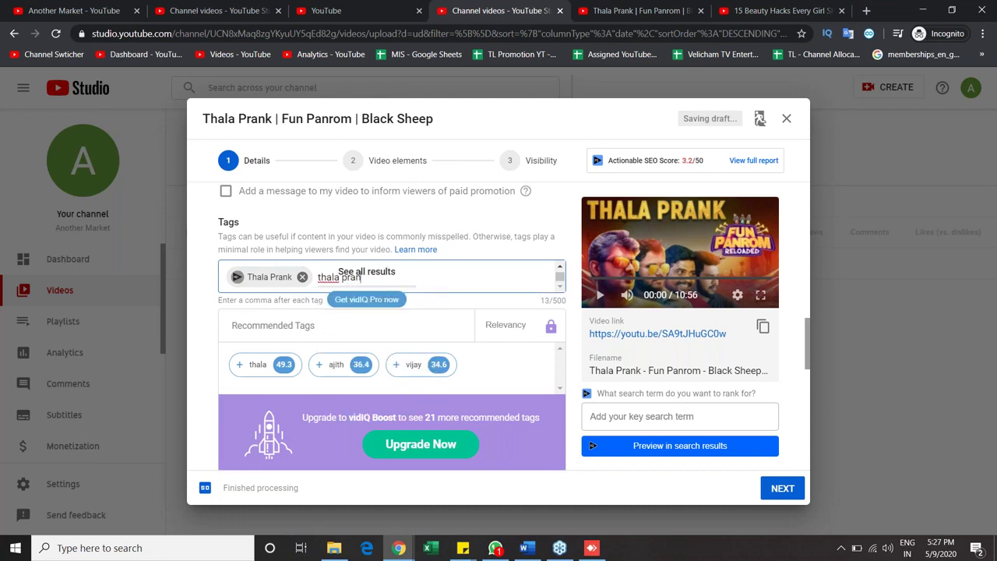
key(BackSpace)
key(BackSpace)
key(BackSpace)
key(BackSpace)
key(BackSpace)
key(BackSpace)
key(BackSpace)
key(BackSpace)
text(tik tok videoFu)
key(BackSpace)
key(BackSpace)
key(BackSpace)
key(BackSpace)
key(BackSpace)
key(BackSpace)
key(BackSpace)
key(BackSpace)
key(BackSpace)
key(BackSpace)
key(BackSpace)
key(BackSpace)
key(BackSpace)
text(k tok vid)
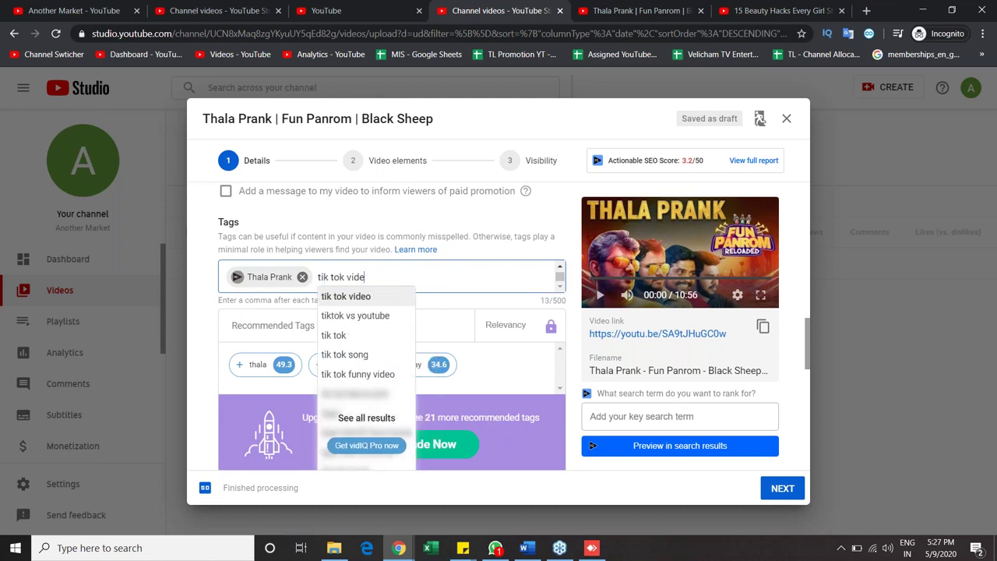
key(BackSpace)
key(BackSpace)
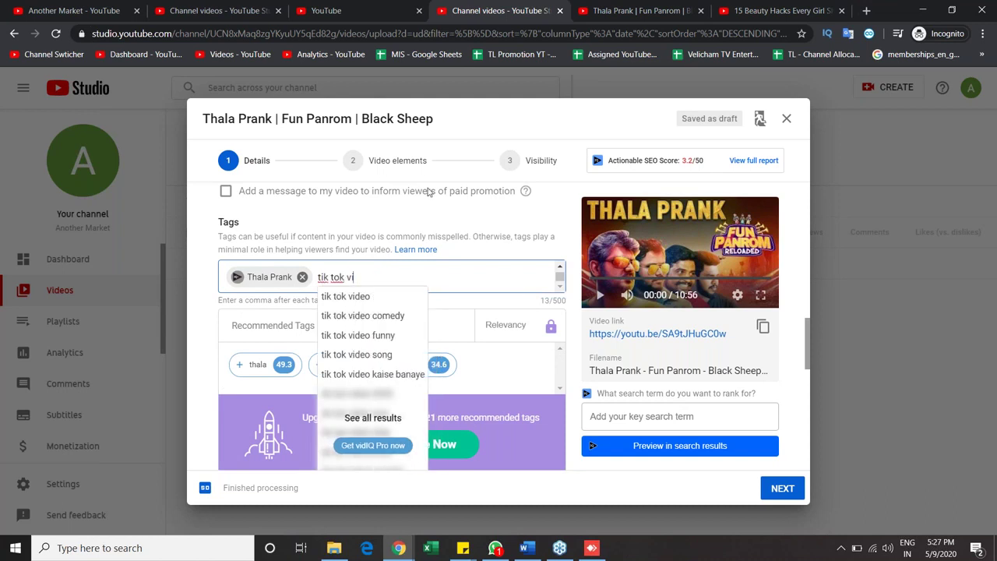
key(BackSpace)
key(BackSpace)
key(BackSpace)
key(BackSpace)
key(BackSpace)
key(BackSpace)
key(BackSpace)
key(BackSpace)
key(BackSpace)
text(Fun Panrom)
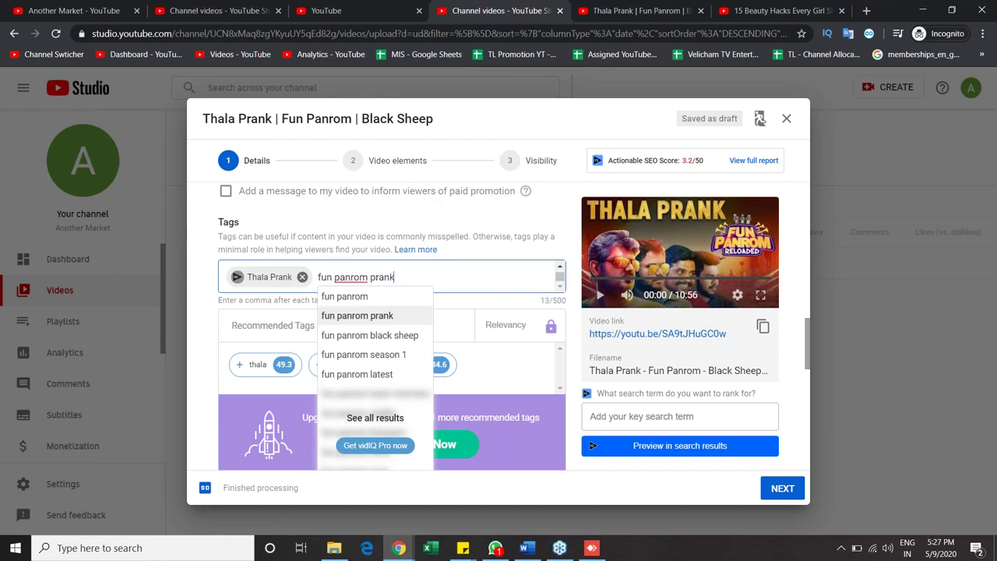
click(360, 295)
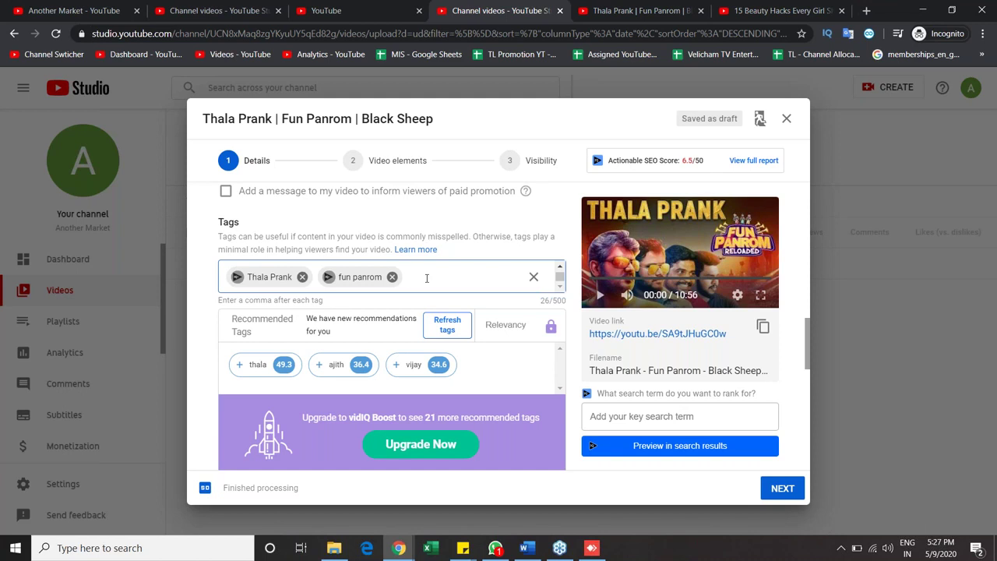
- Add the tags 'black sheep' and 'tamil prank videos'
text(black shee)
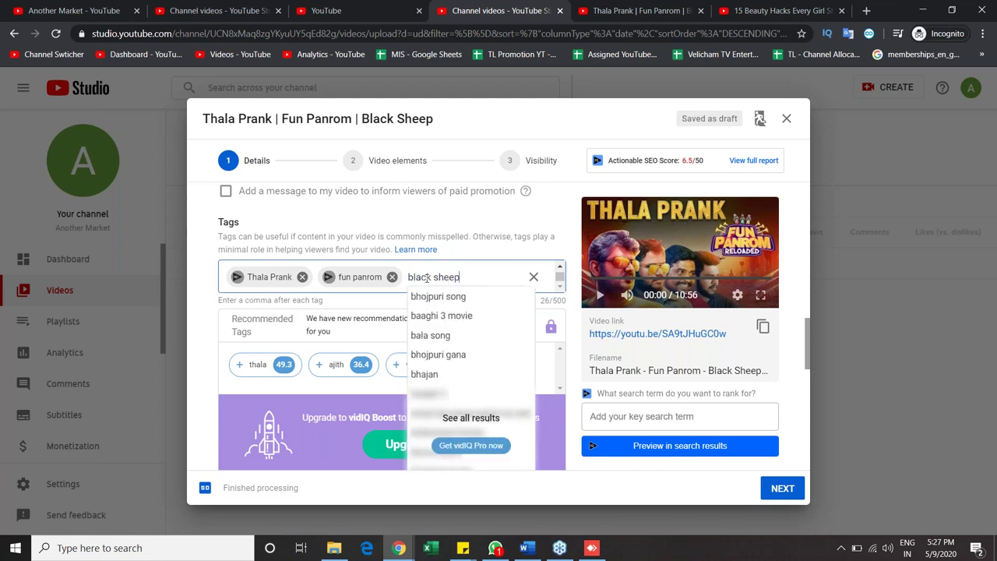
text(p)
key(Return)
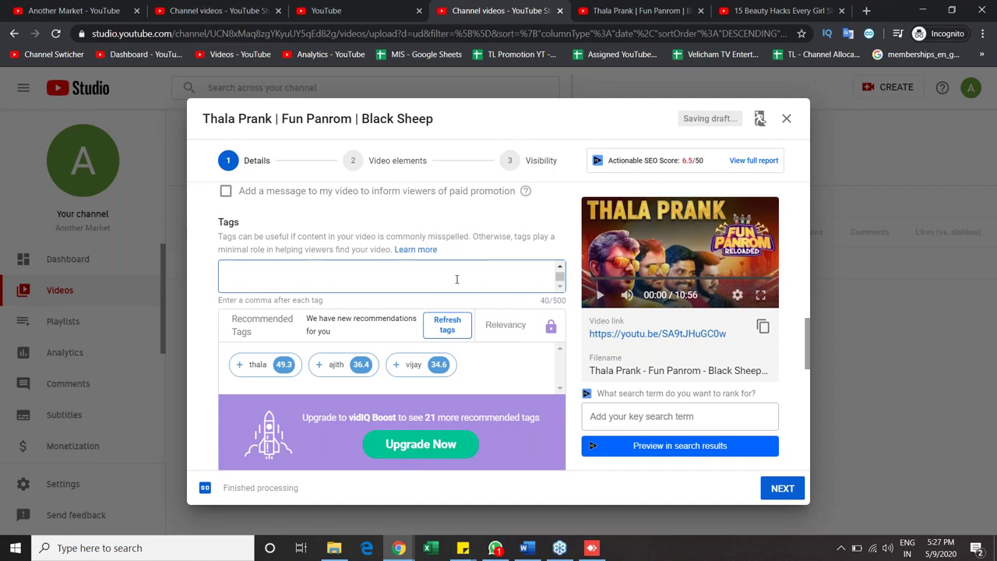
click(560, 266)
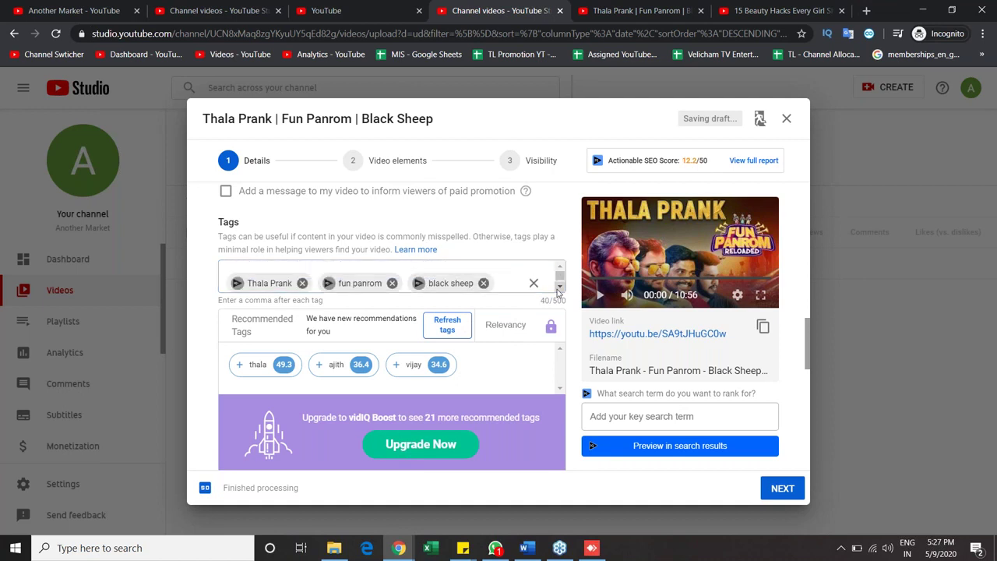
click(559, 286)
drag(537, 296, 560, 302)
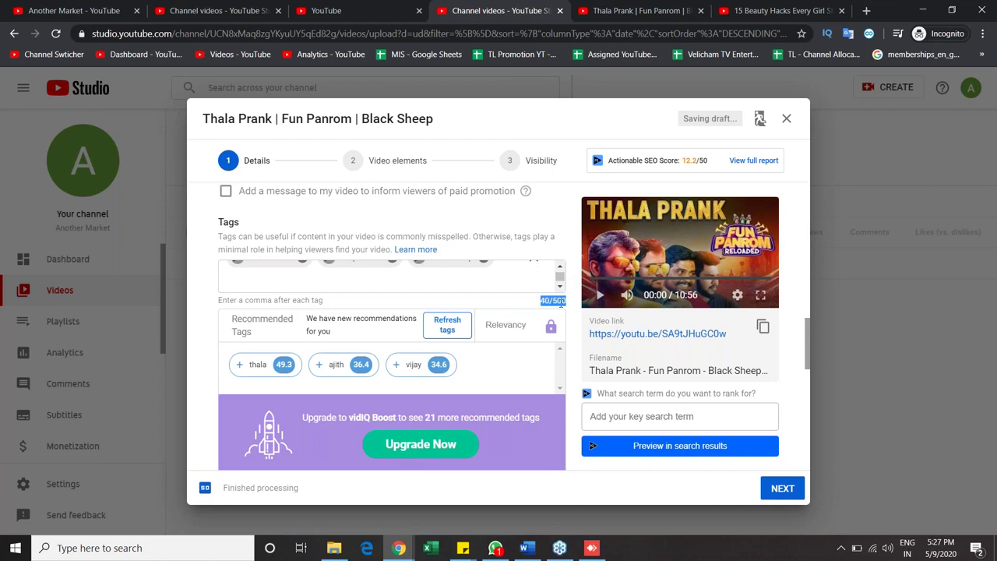
click(494, 284)
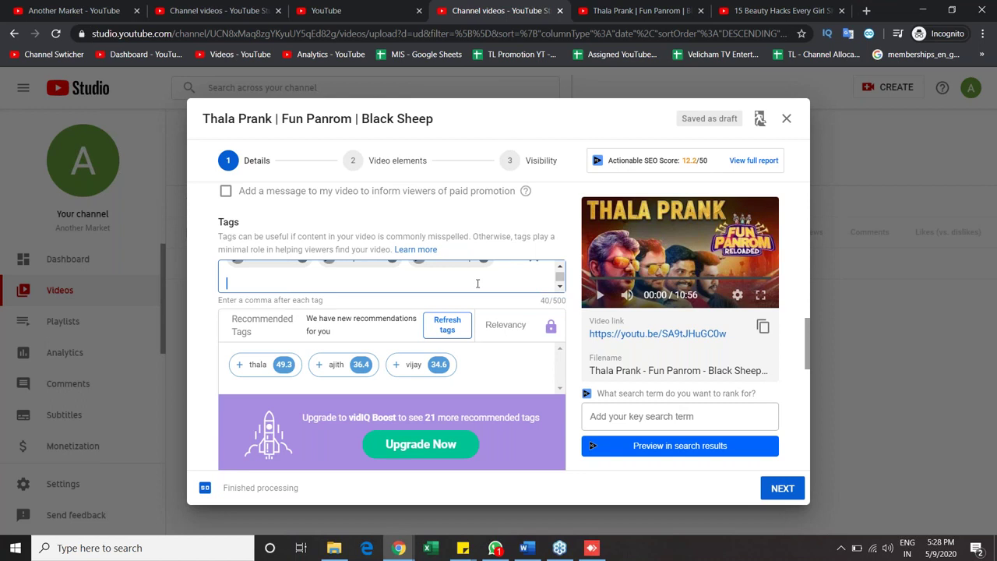
text(Prank)
key(BackSpace)
key(BackSpace)
key(BackSpace)
key(BackSpace)
key(BackSpace)
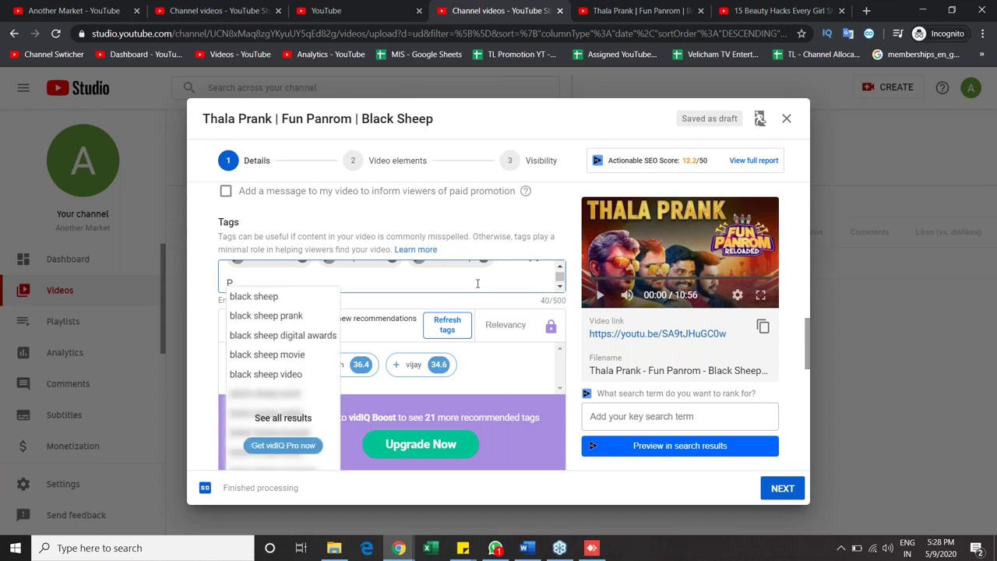
text(Tamil Pr)
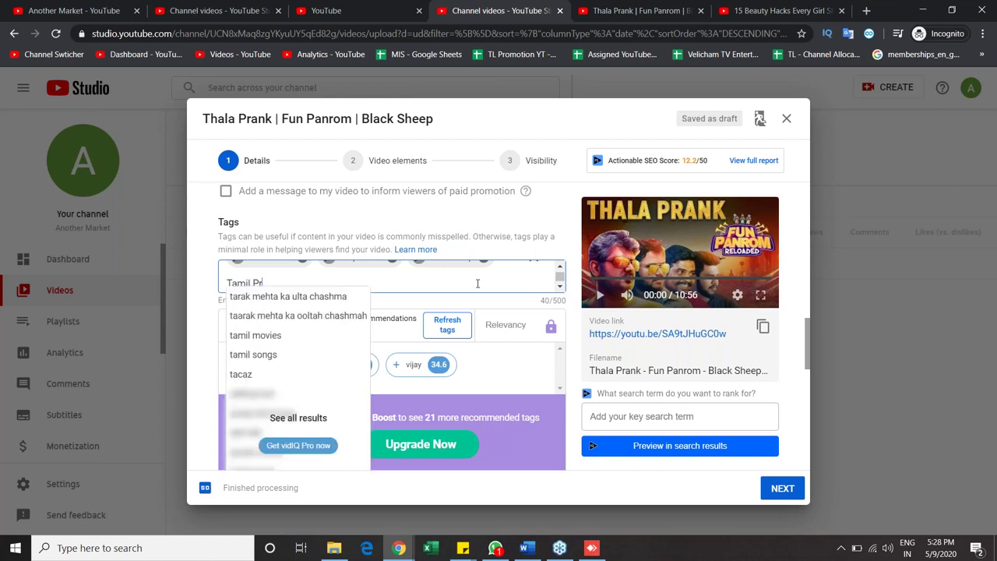
text(ank V)
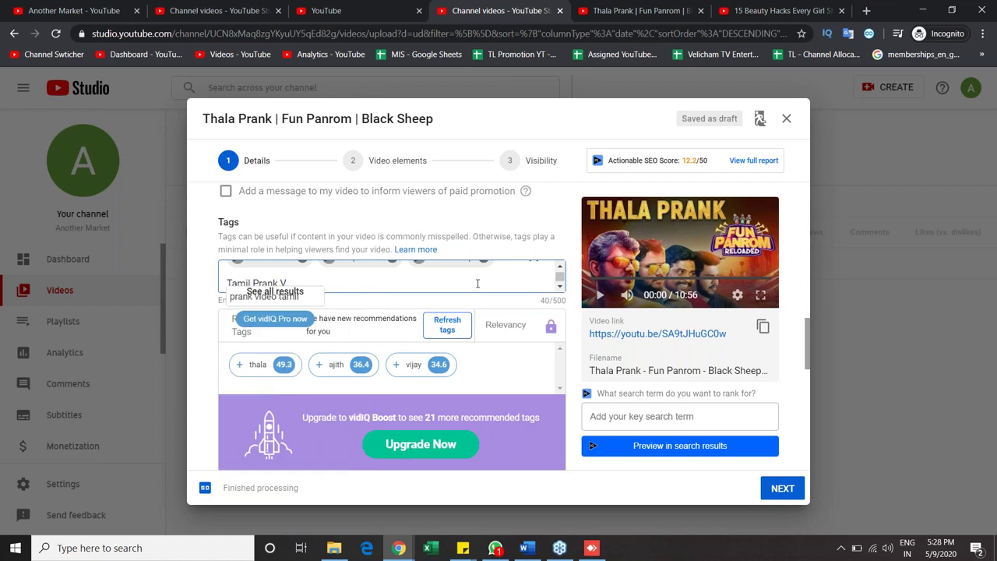
text(ideos)
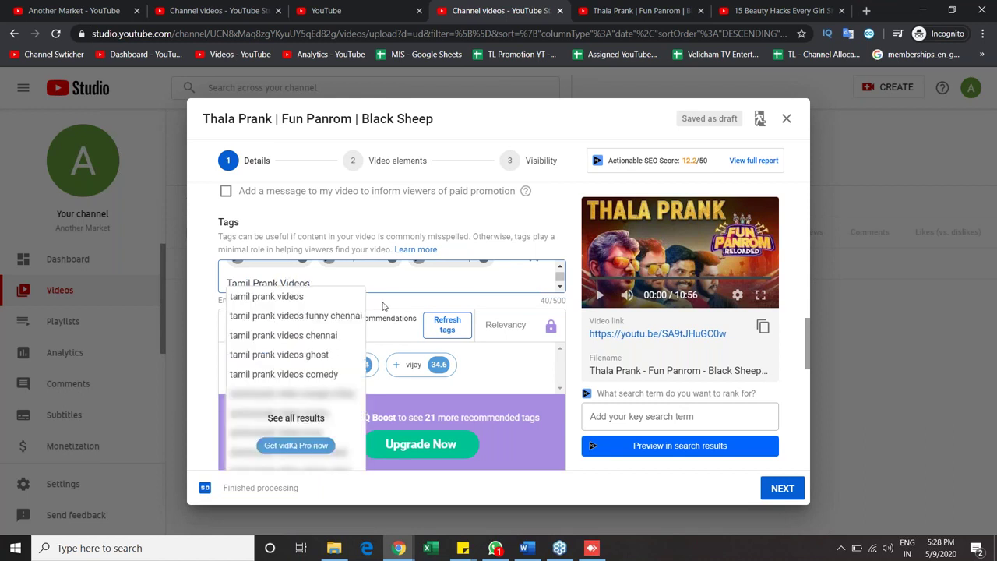
click(319, 301)
- Add the suggested tags 'tamil prank videos ghost' and 'prank videos tamil'
text(tami)
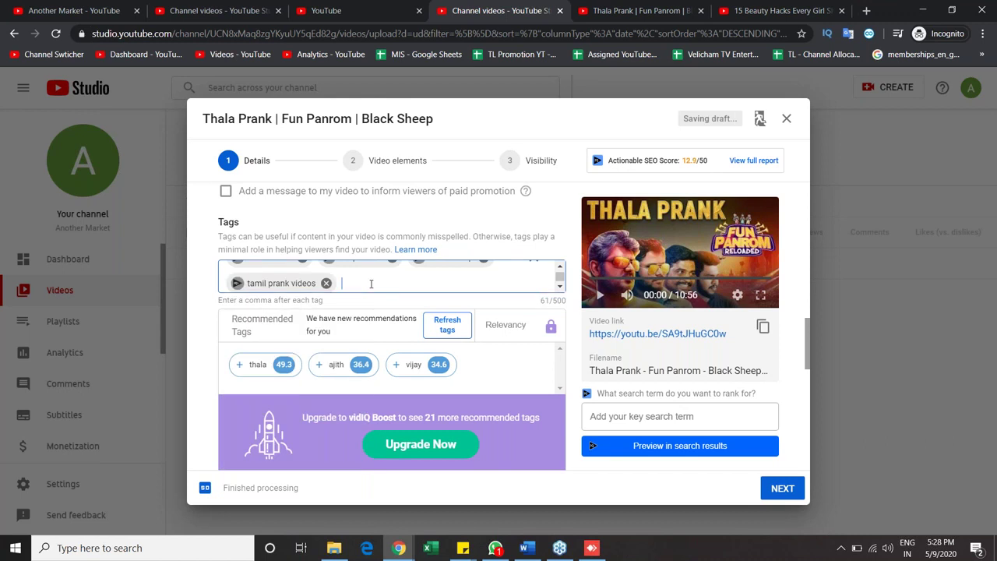
text(l prank)
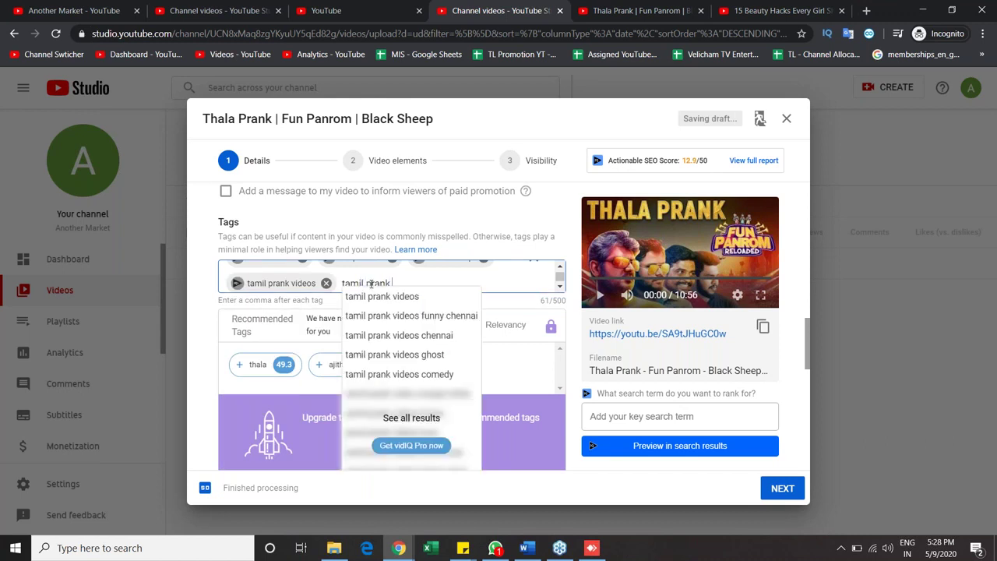
text( videos ghost)
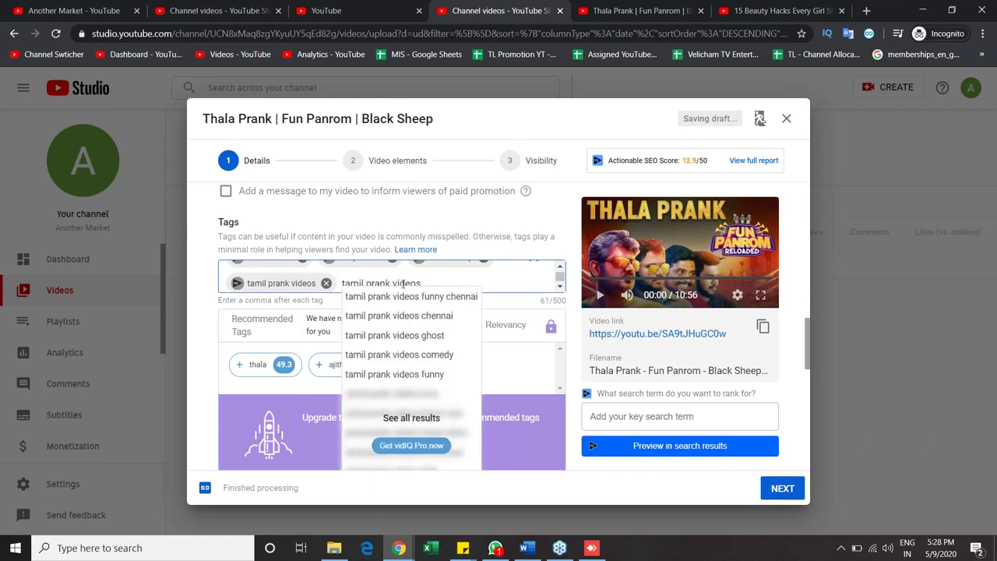
click(421, 335)
click(498, 287)
text(tamil prank videos funny che)
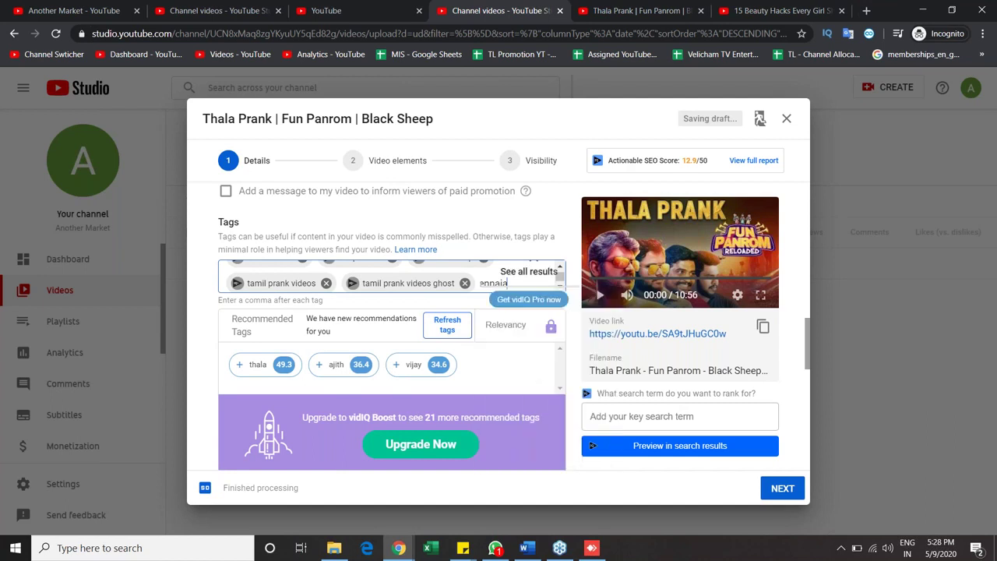
key(BackSpace)
key(BackSpace)
key(BackSpace)
key(BackSpace)
key(BackSpace)
key(BackSpace)
key(BackSpace)
key(BackSpace)
key(BackSpace)
key(BackSpace)
key(BackSpace)
key(BackSpace)
key(BackSpace)
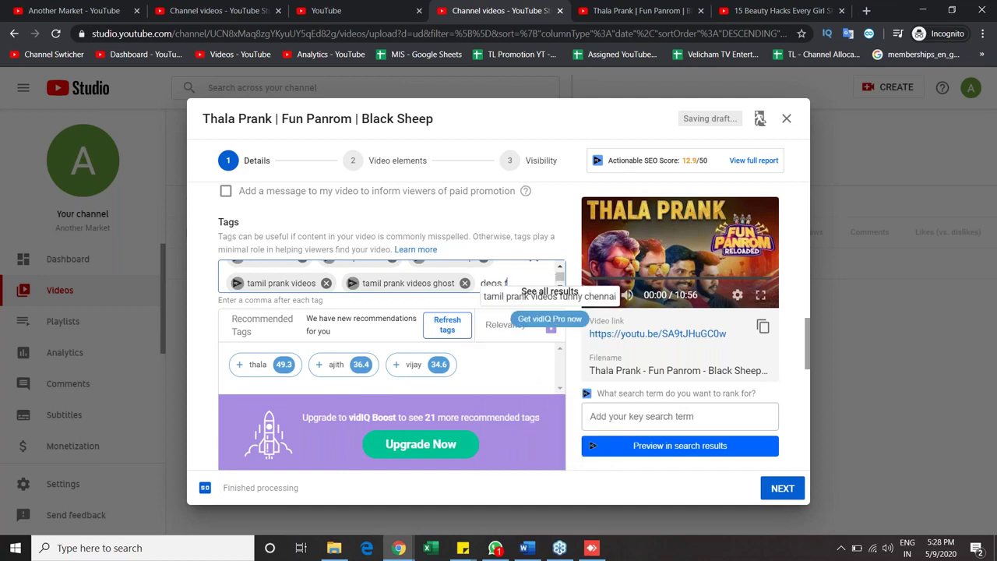
key(BackSpace)
key(BackSpace)
key(BackSpace)
key(BackSpace)
key(BackSpace)
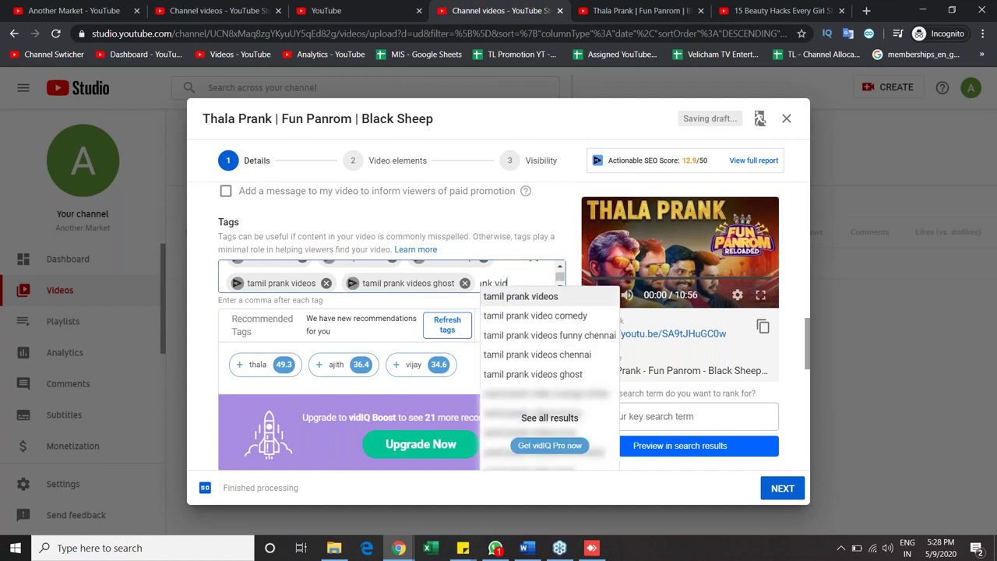
key(BackSpace)
key(BackSpace)
key(BackSpace)
key(BackSpace)
key(BackSpace)
key(BackSpace)
key(BackSpace)
key(BackSpace)
key(BackSpace)
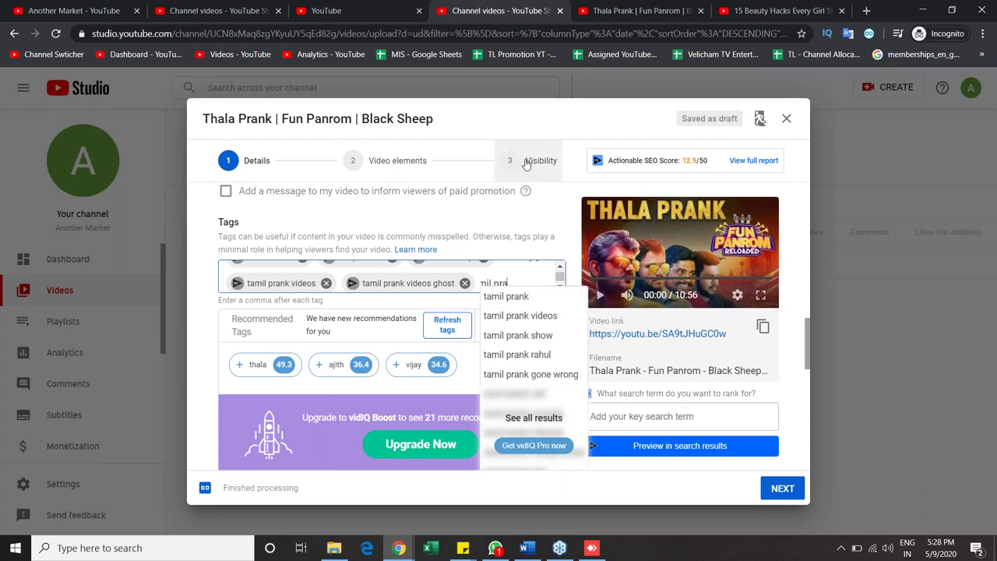
key(BackSpace)
text(prank vid)
text(eos)
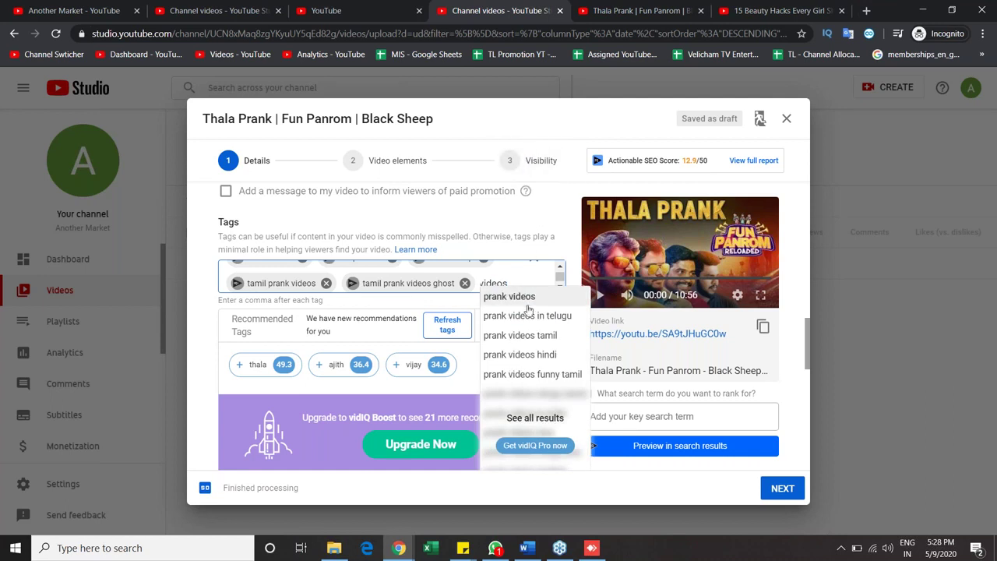
click(529, 337)
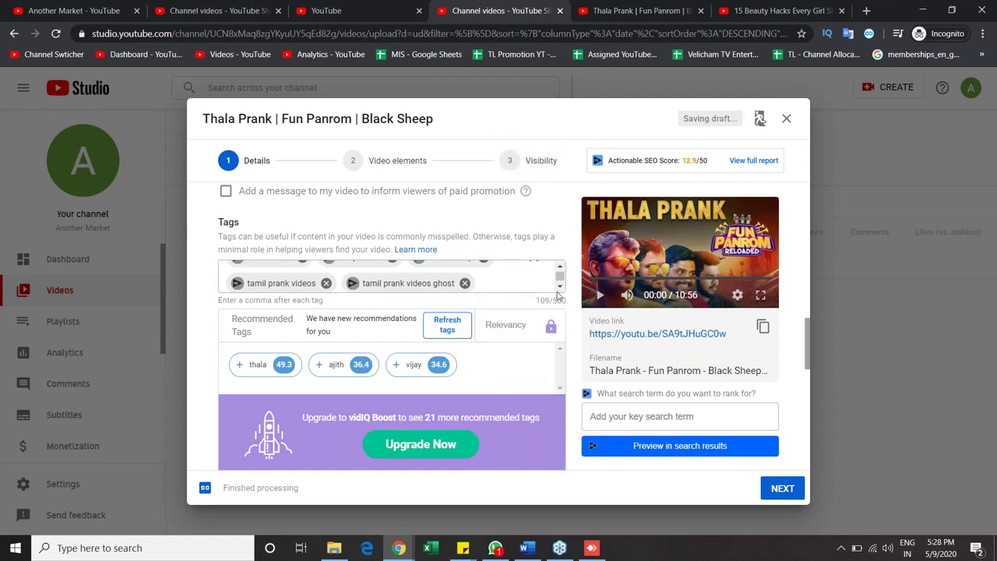
- Add 'thala prank fun panrom' as the final tag
scroll(492, 283, down, 1)
click(464, 280)
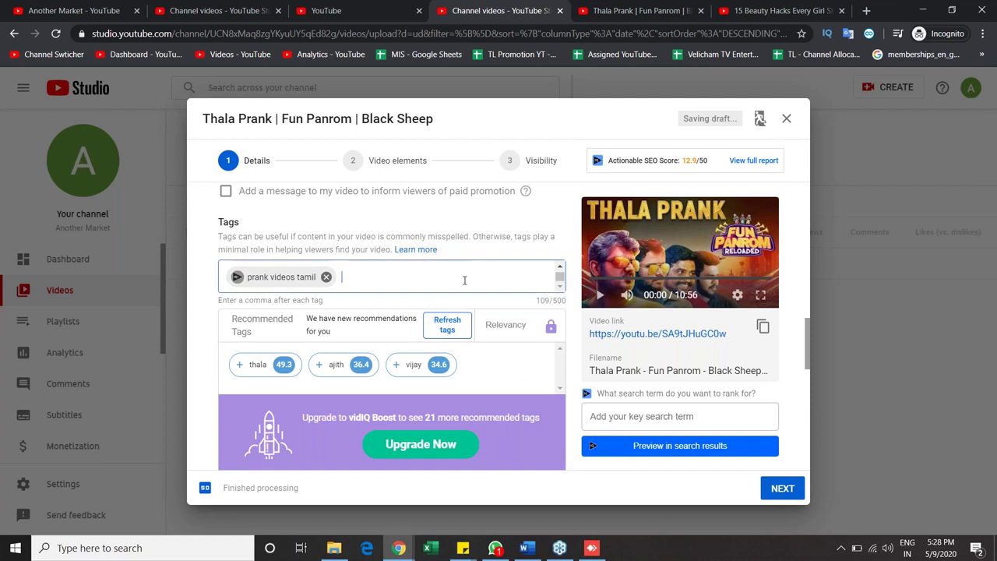
text(ghost)
key(BackSpace)
key(BackSpace)
key(BackSpace)
key(BackSpace)
key(BackSpace)
click(561, 268)
click(557, 287)
click(430, 280)
text(thala prank fun panrom)
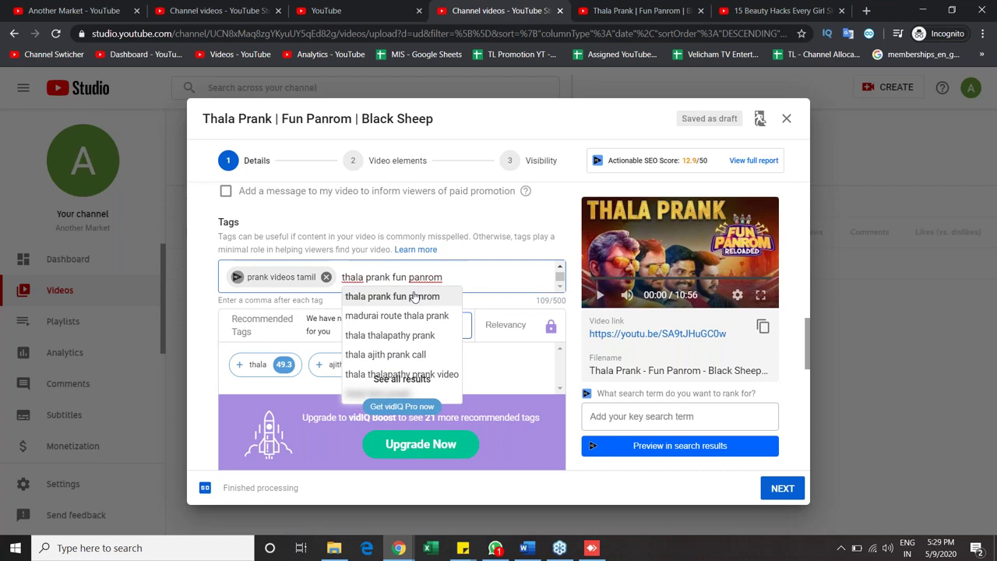
click(414, 297)
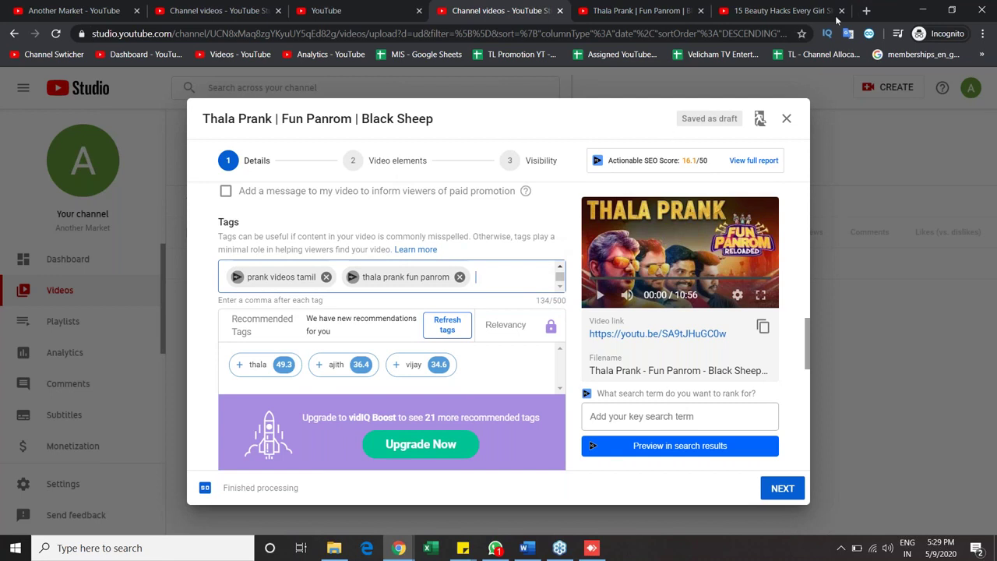
click(866, 11)
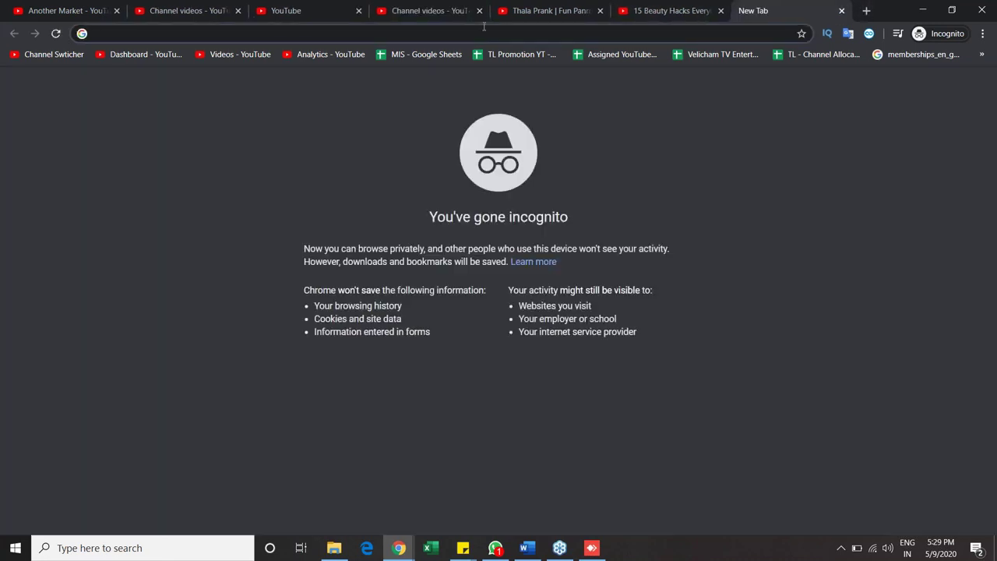
- Reach the Google Trends homepage through a Google search for 'google trends'
text(trends.google.com)
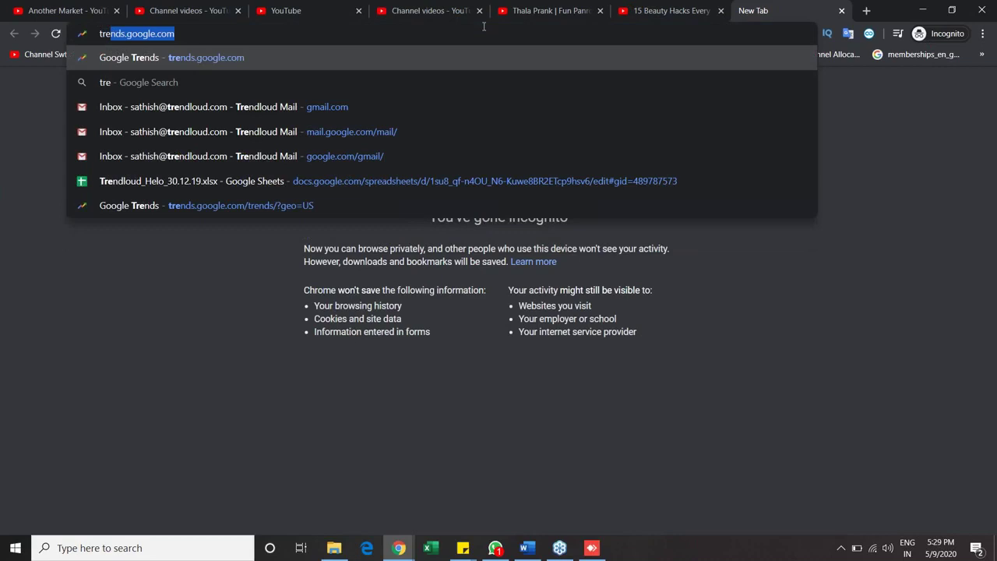
key(Return)
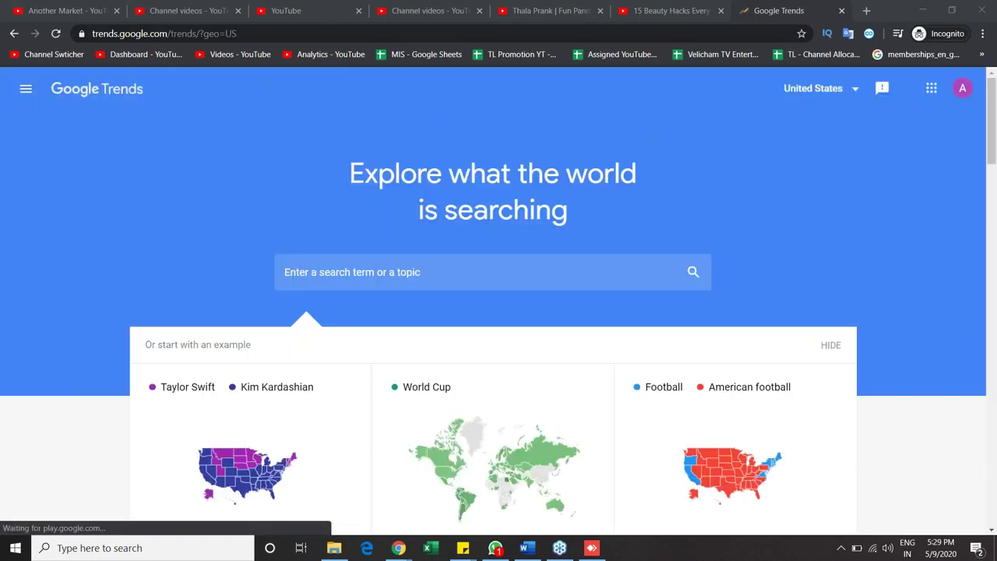
click(258, 34)
text(gogole)
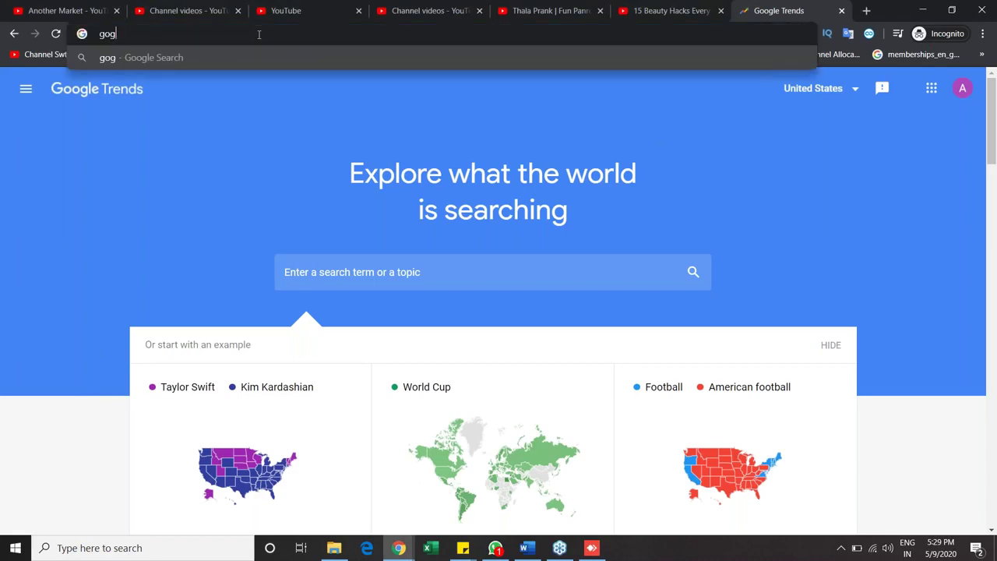
key(BackSpace)
key(BackSpace)
key(BackSpace)
key(BackSpace)
key(BackSpace)
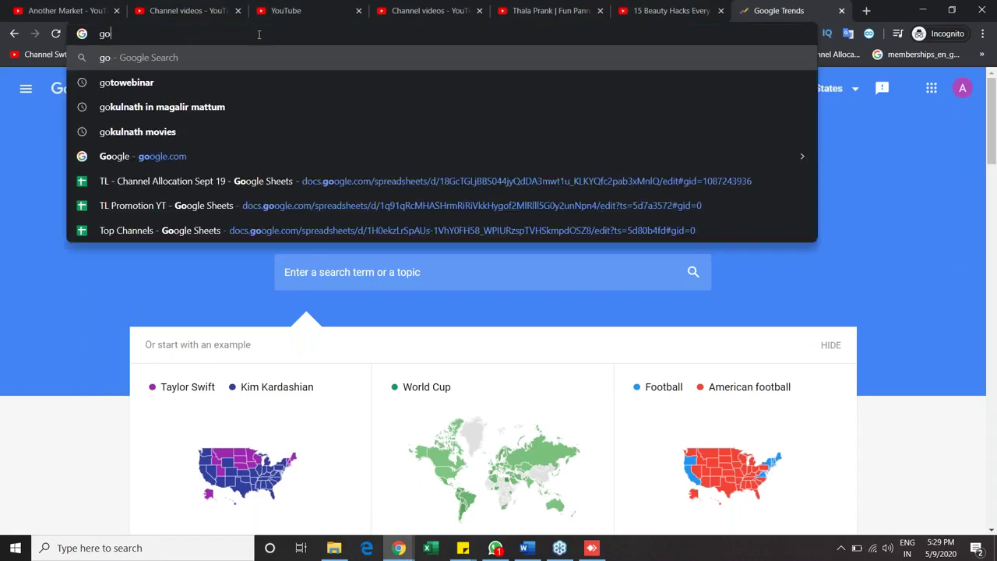
text(gole)
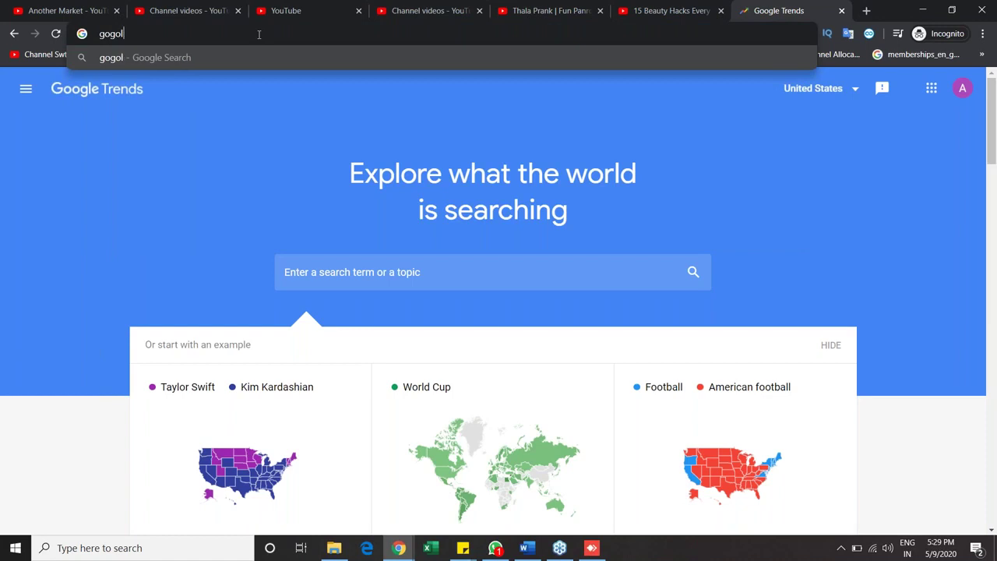
key(BackSpace)
key(BackSpace)
key(BackSpace)
key(BackSpace)
key(BackSpace)
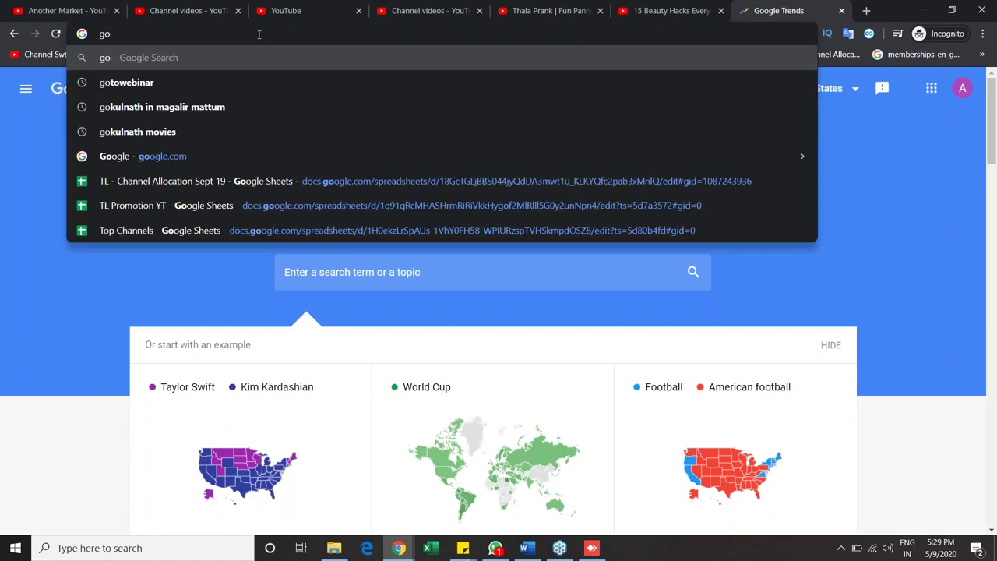
text(ogle tr)
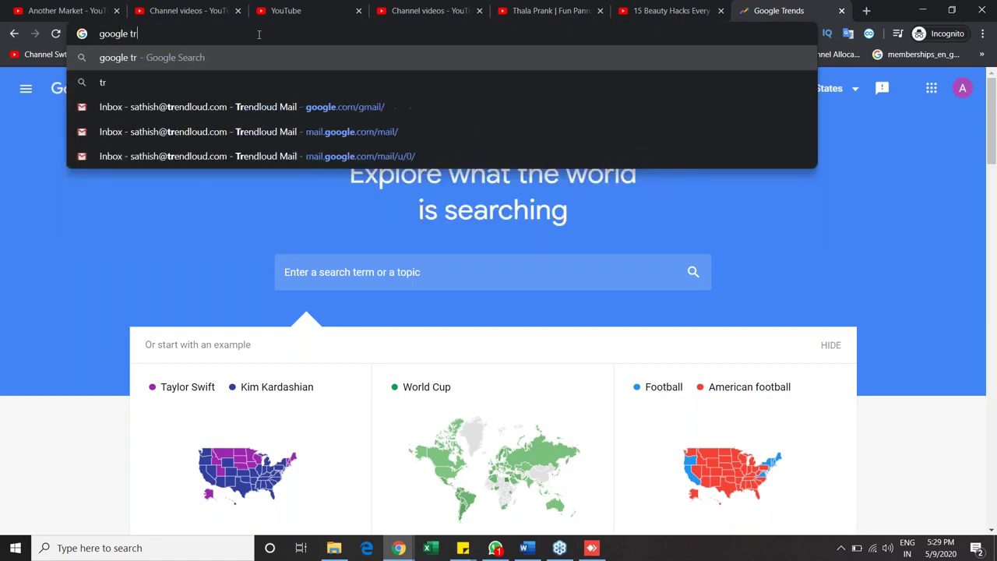
text(ends)
key(Return)
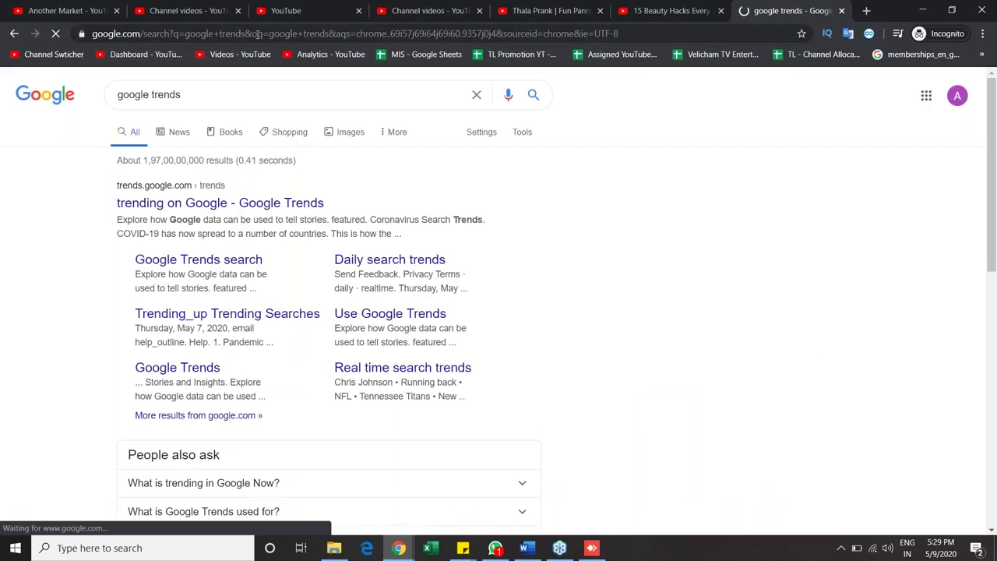
click(153, 203)
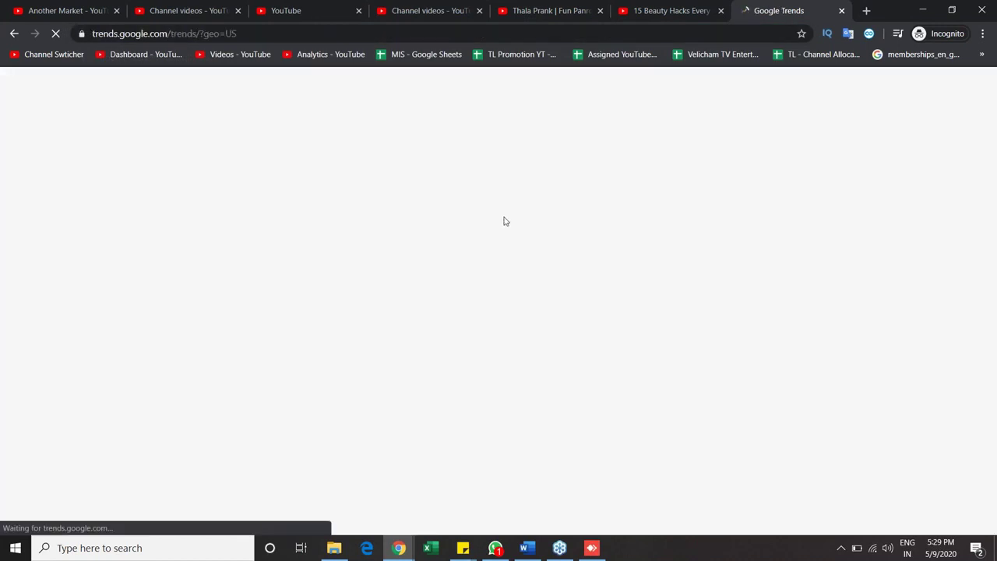
- Switch the Google Trends country from United States to India
scroll(157, 164, down, 2)
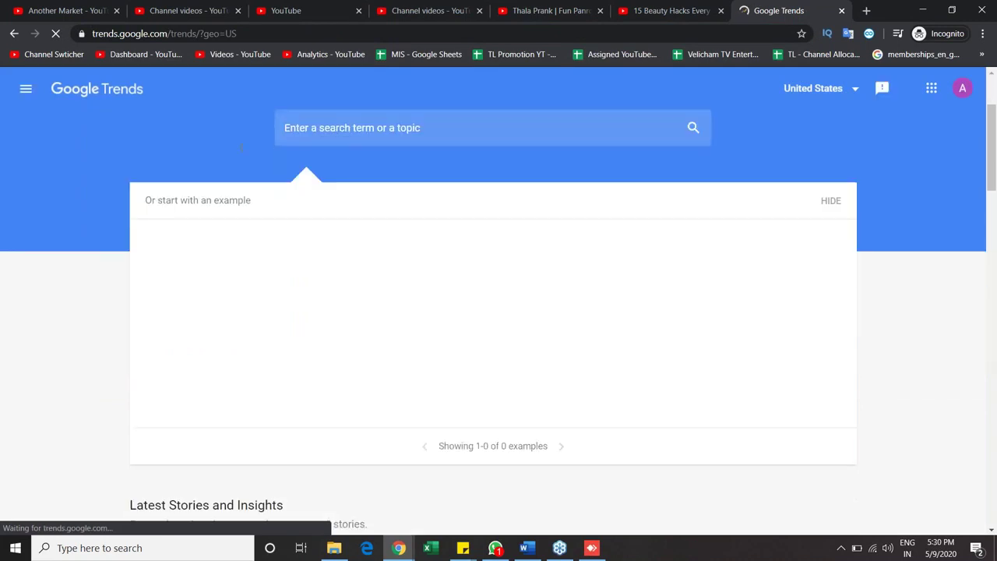
scroll(107, 202, up, 2)
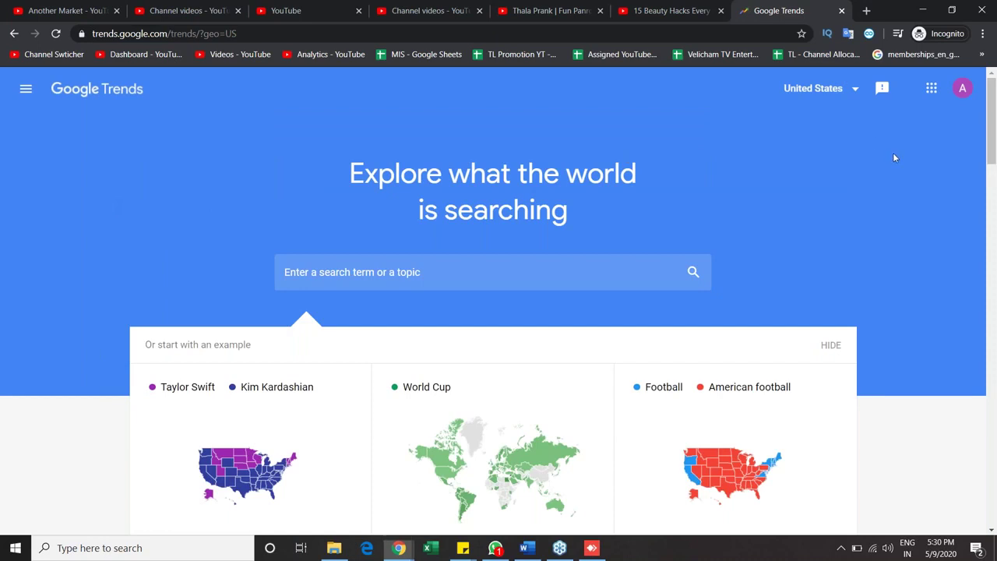
click(849, 93)
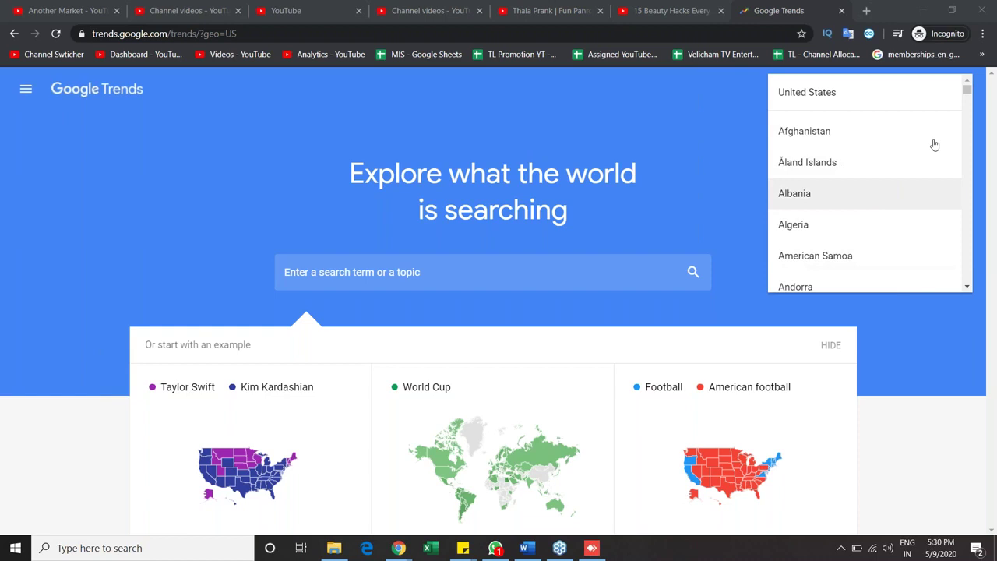
drag(965, 95, 966, 169)
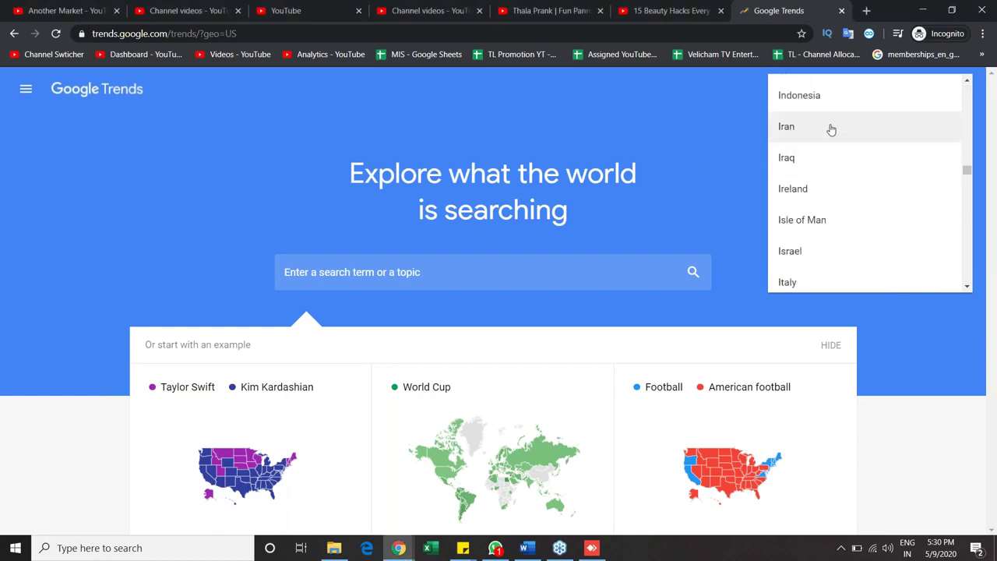
click(968, 81)
click(830, 93)
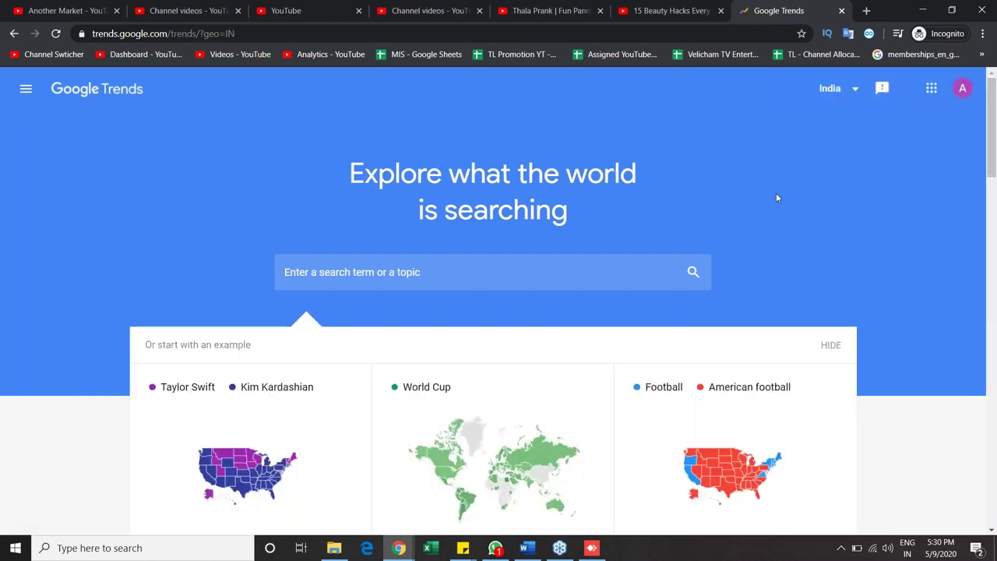
- Scroll through India's recently trending searches, such as 'Mother's Day' with 2M+ searches
scroll(775, 198, down, 2)
scroll(866, 230, down, 4)
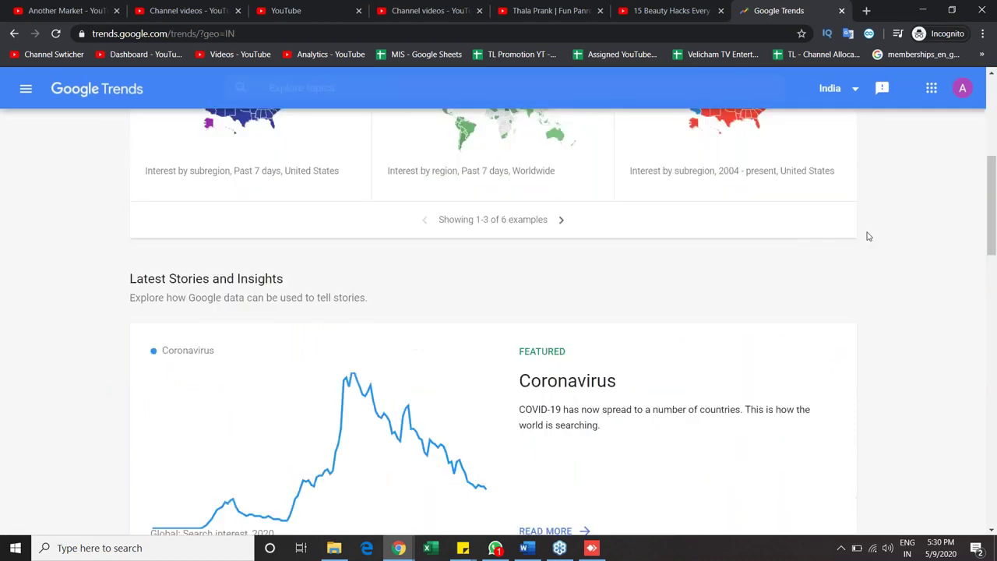
scroll(868, 236, down, 3)
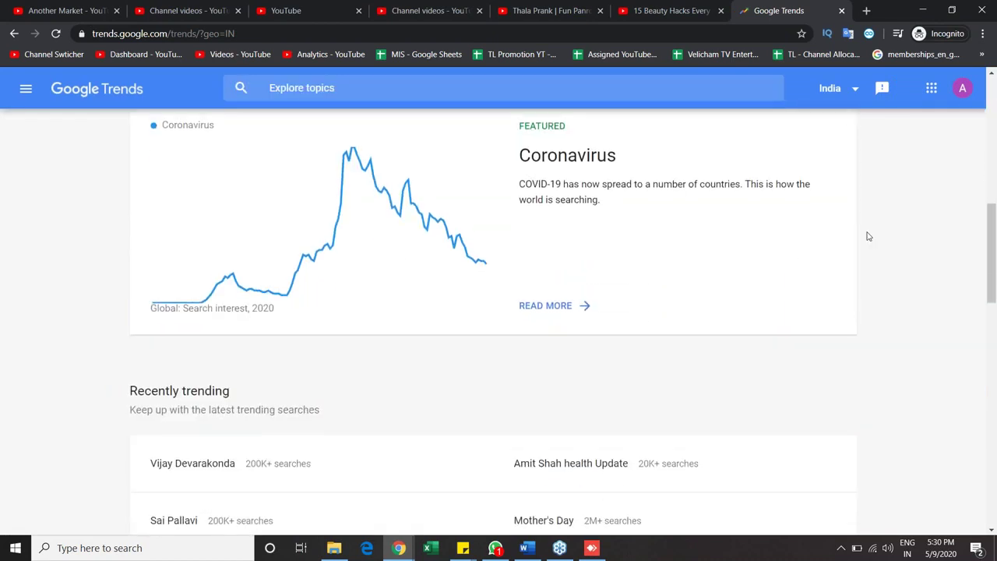
scroll(868, 236, up, 2)
scroll(867, 234, up, 1)
scroll(865, 234, down, 1)
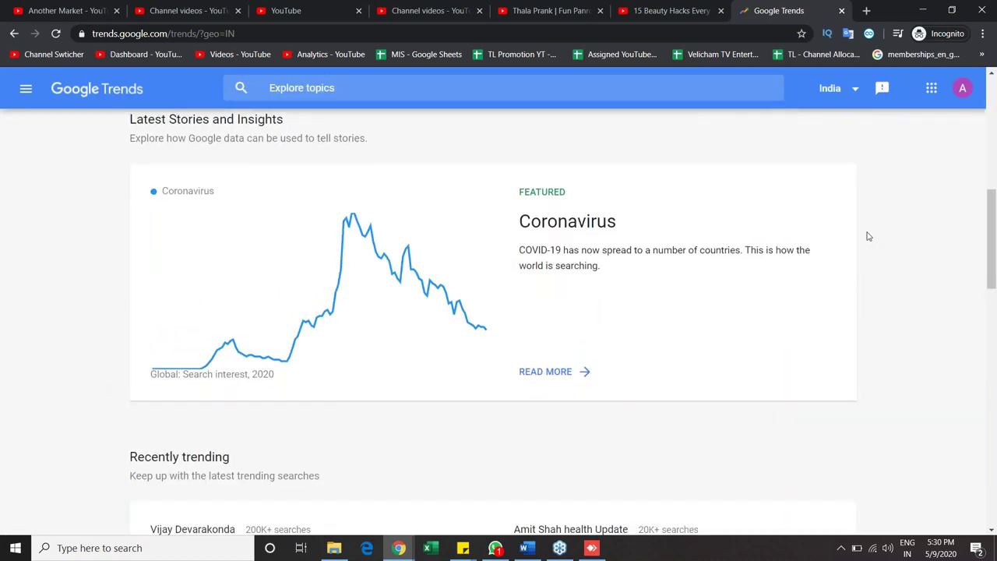
scroll(206, 159, down, 4)
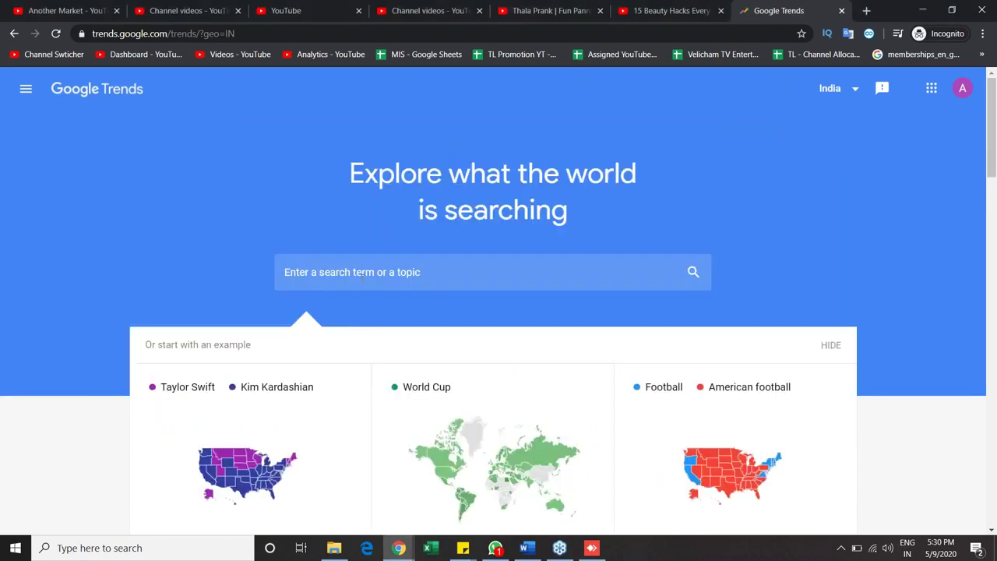
click(362, 277)
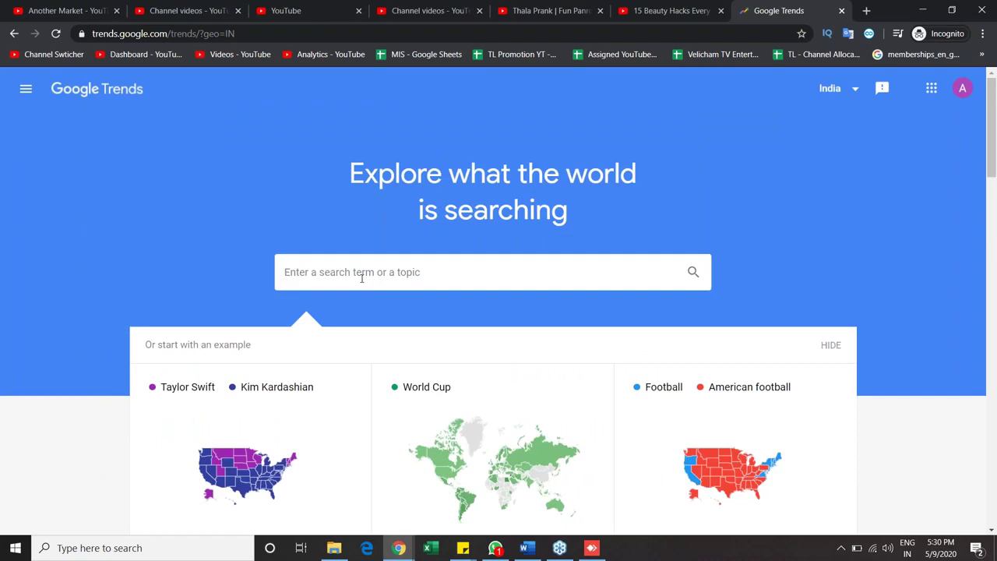
text(P)
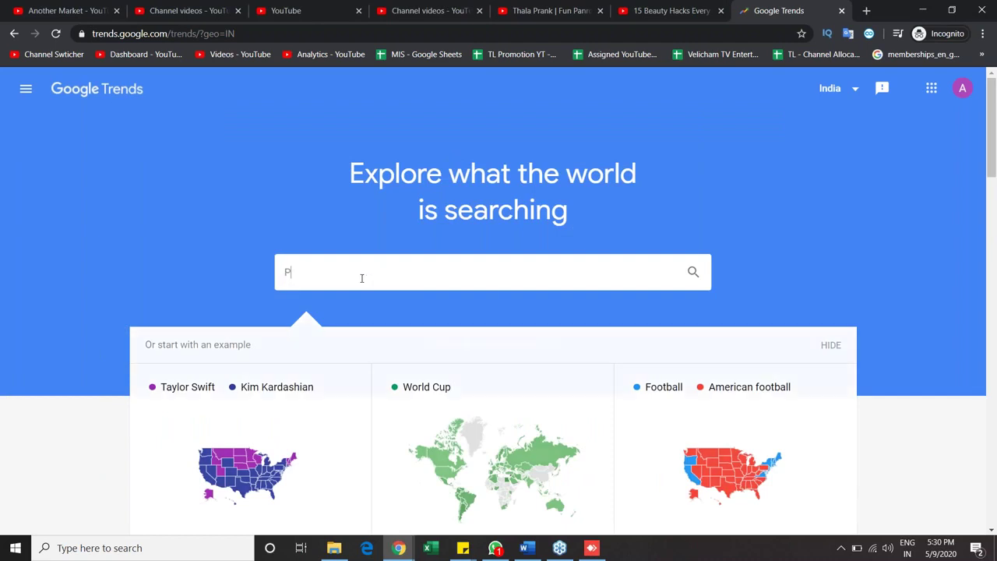
text(Prank Videos)
key(Return)
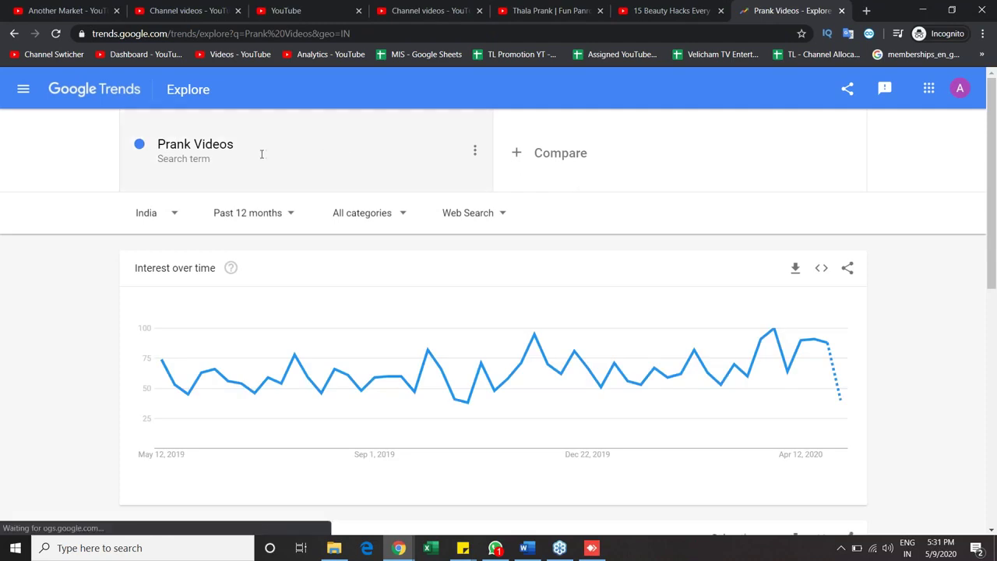
click(261, 154)
click(551, 149)
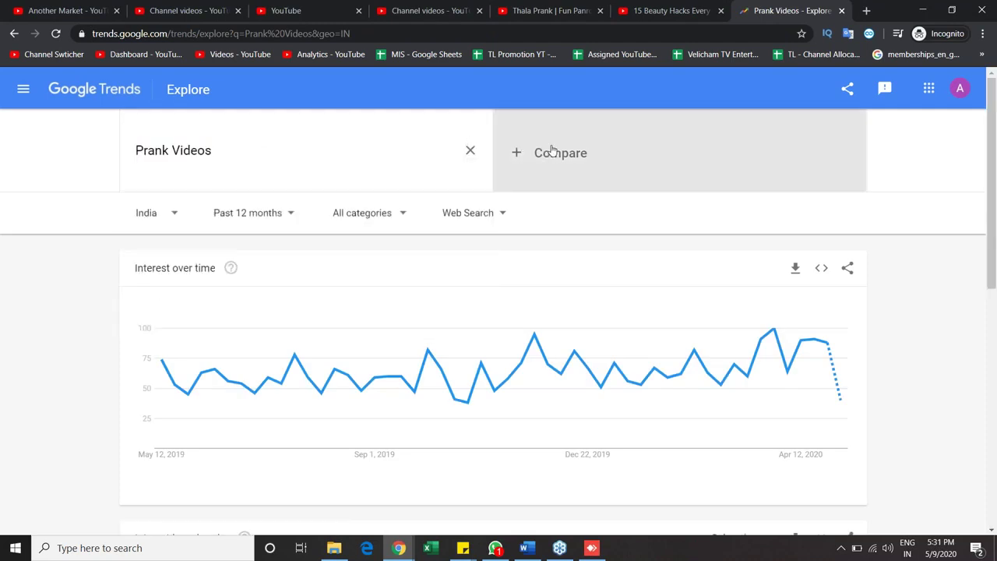
text(Video Prank)
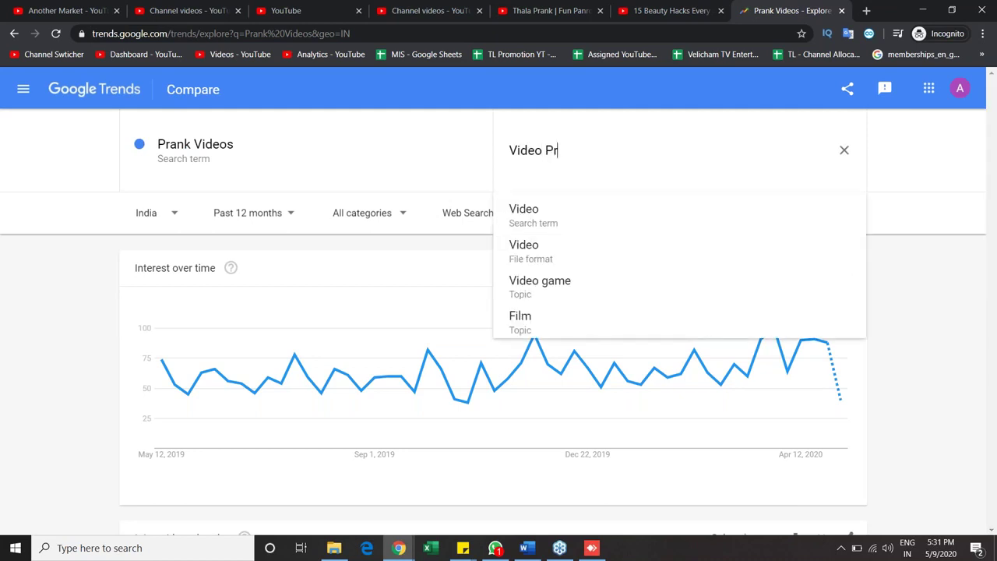
click(567, 210)
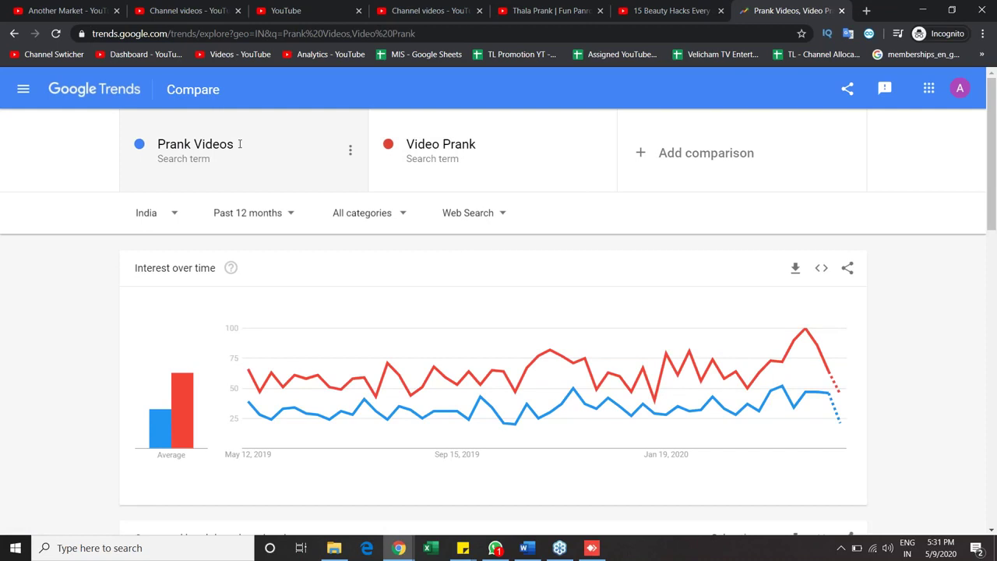
click(239, 143)
text(PRn)
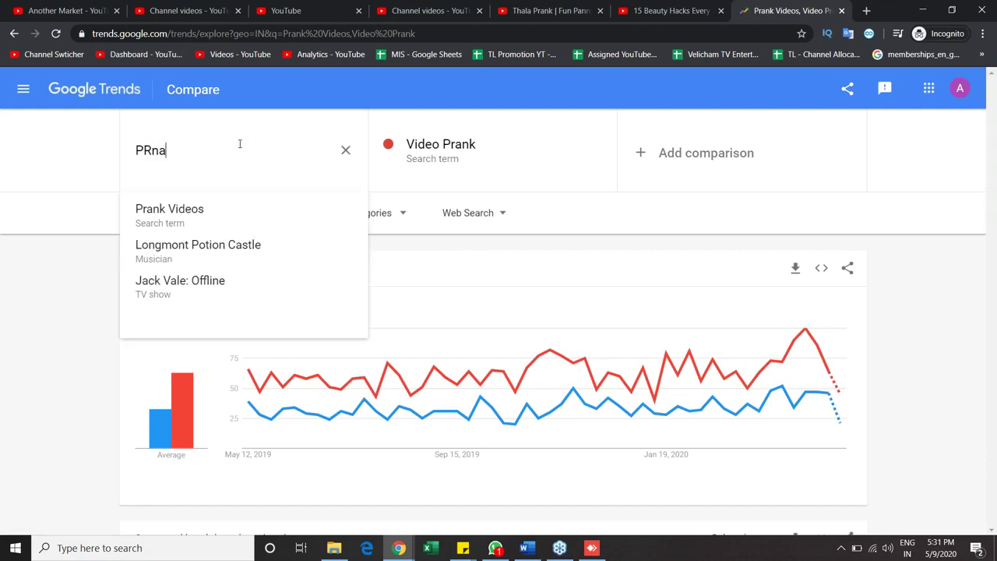
key(BackSpace)
key(BackSpace)
text(rank)
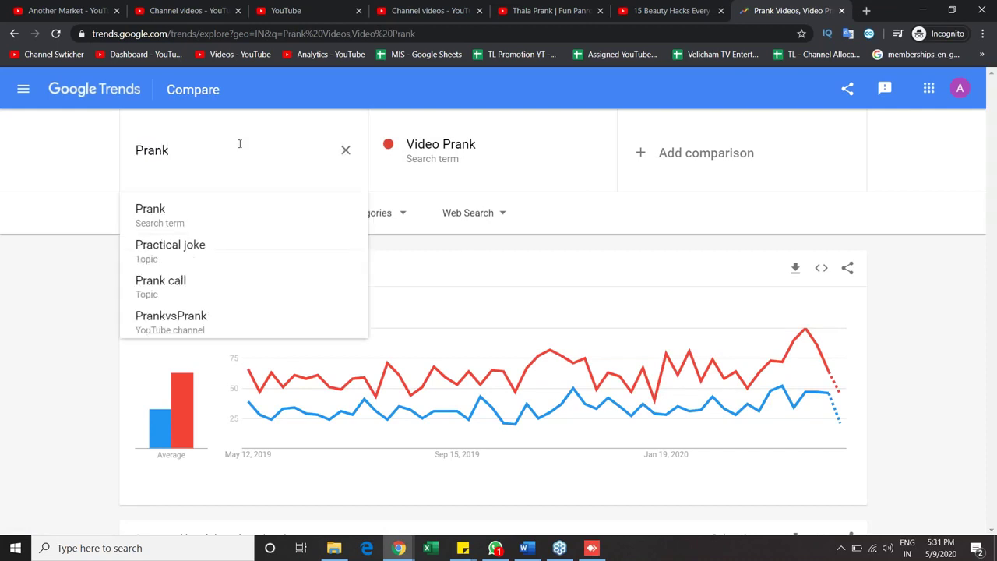
text( Videos)
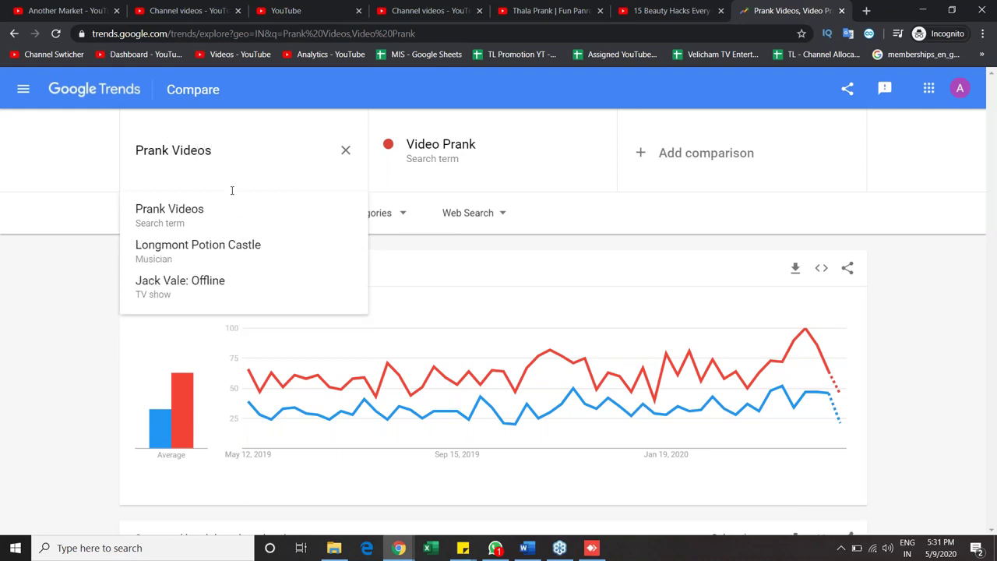
click(229, 214)
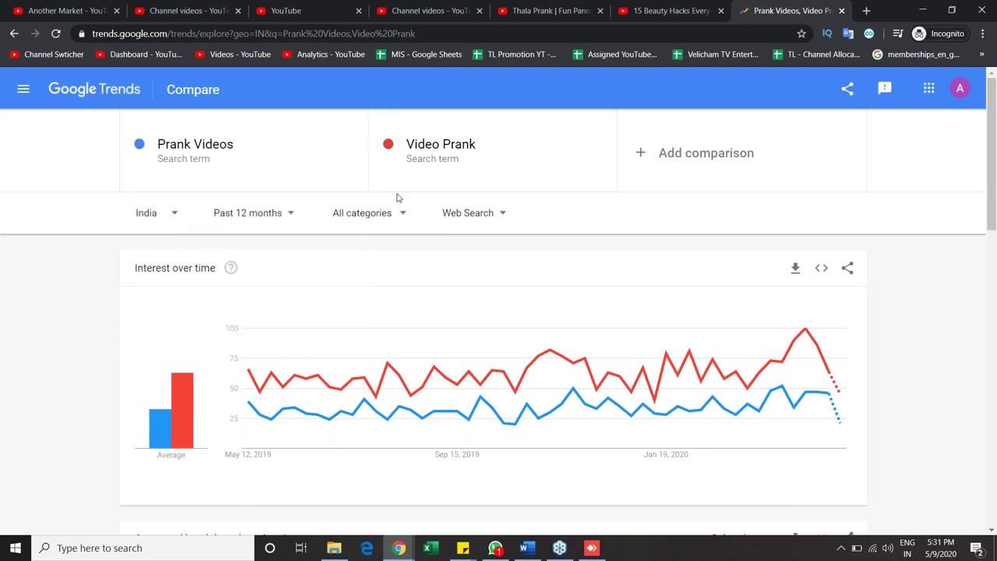
click(470, 222)
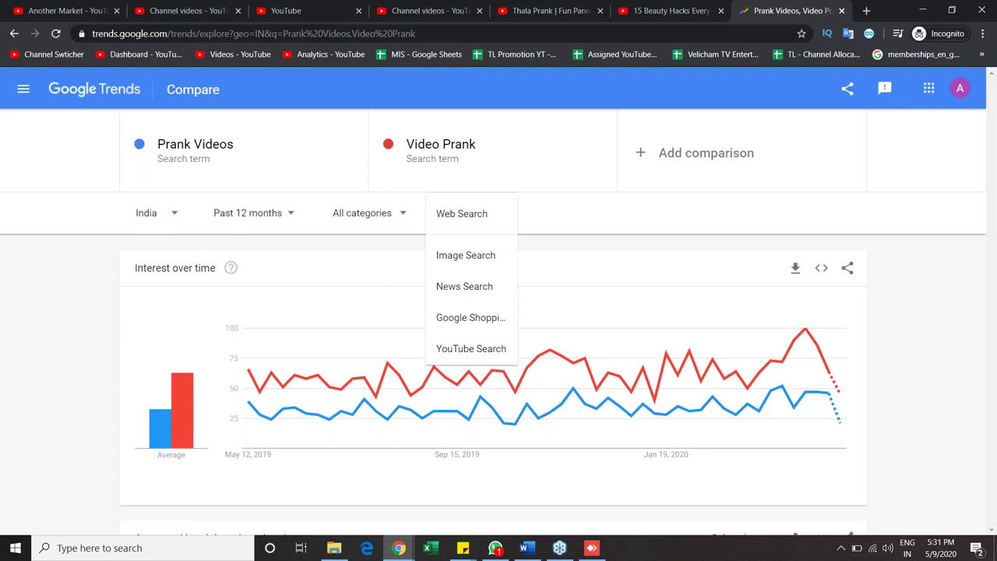
click(470, 349)
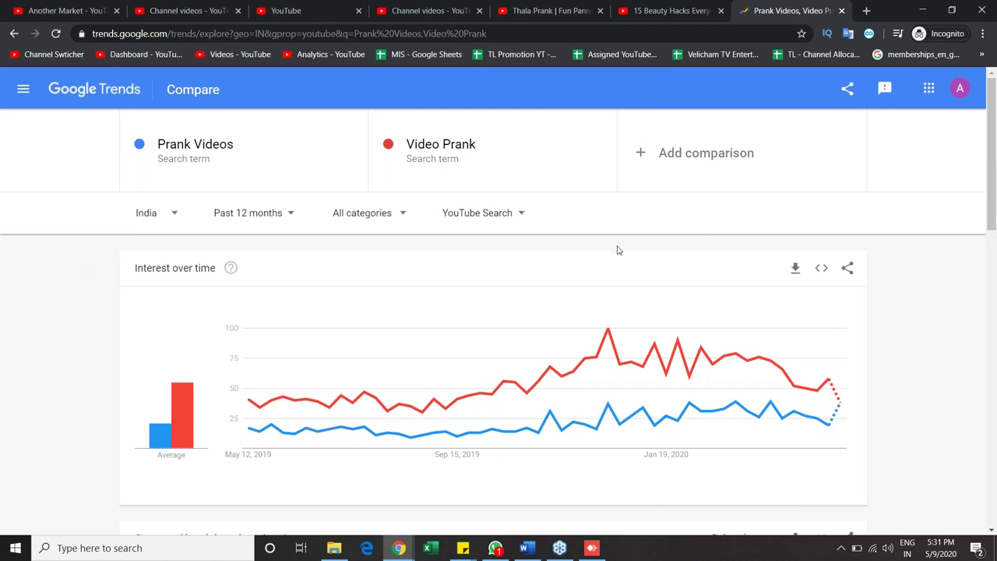
scroll(617, 250, down, 3)
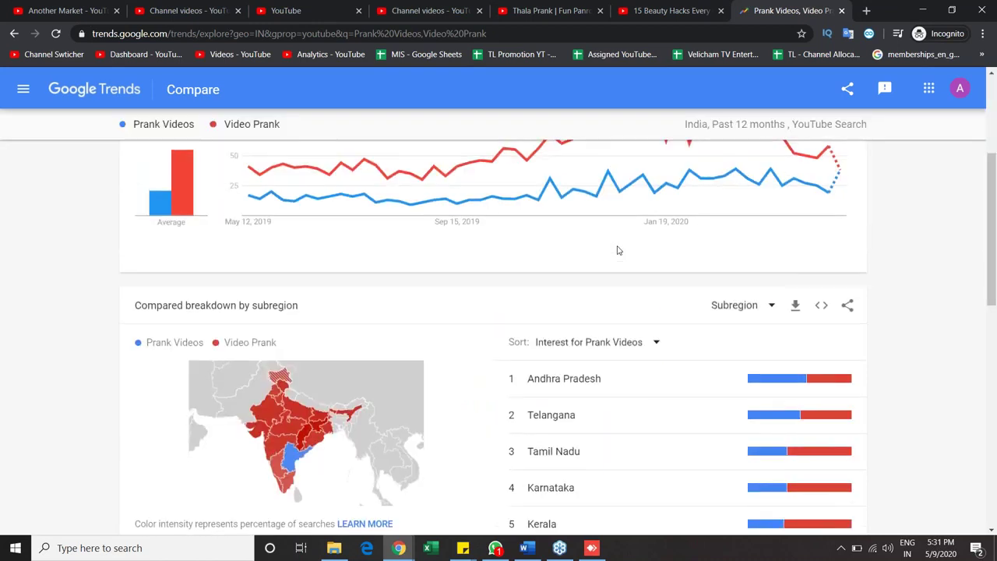
scroll(618, 250, up, 3)
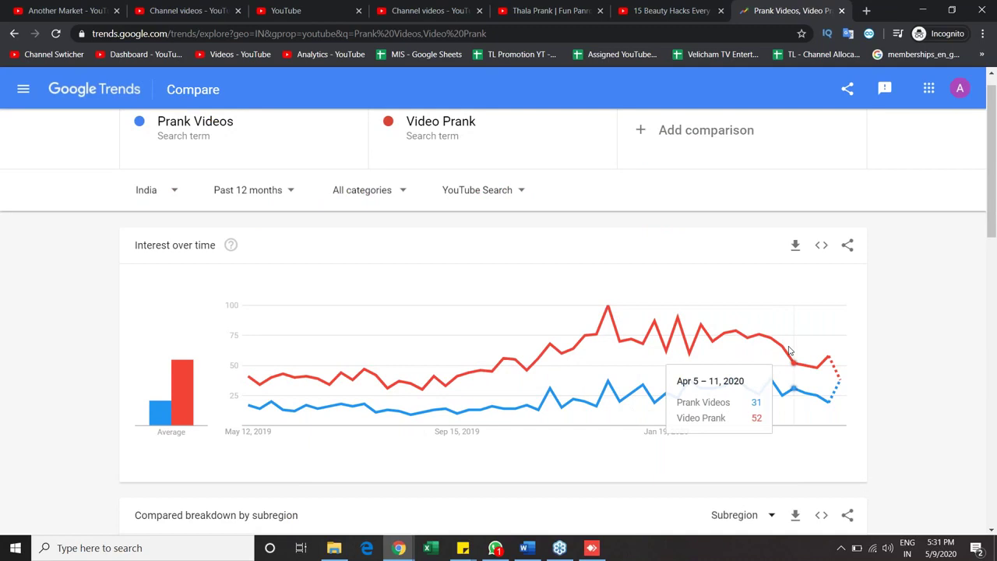
scroll(619, 311, down, 3)
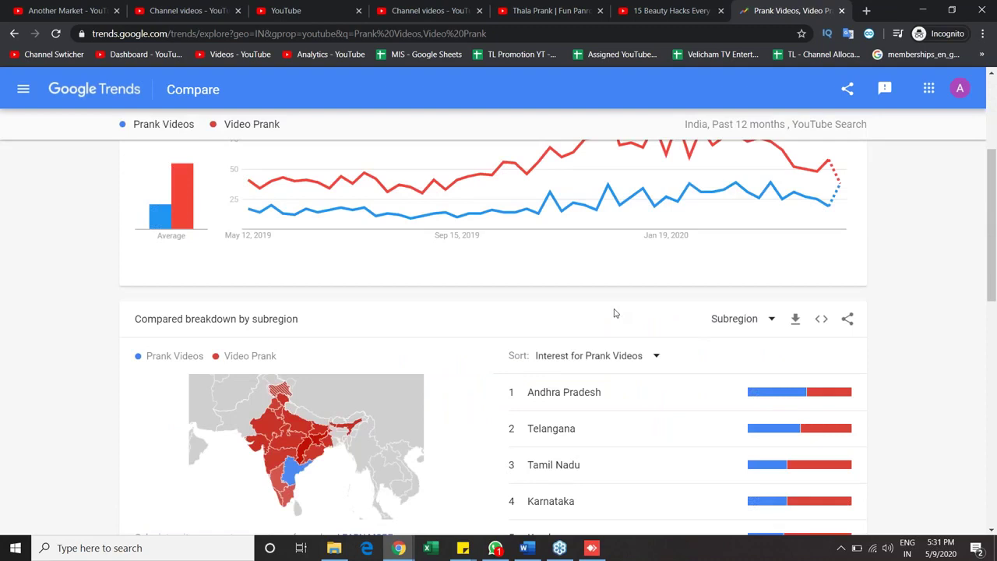
scroll(614, 313, down, 5)
scroll(616, 319, up, 1)
scroll(615, 319, down, 6)
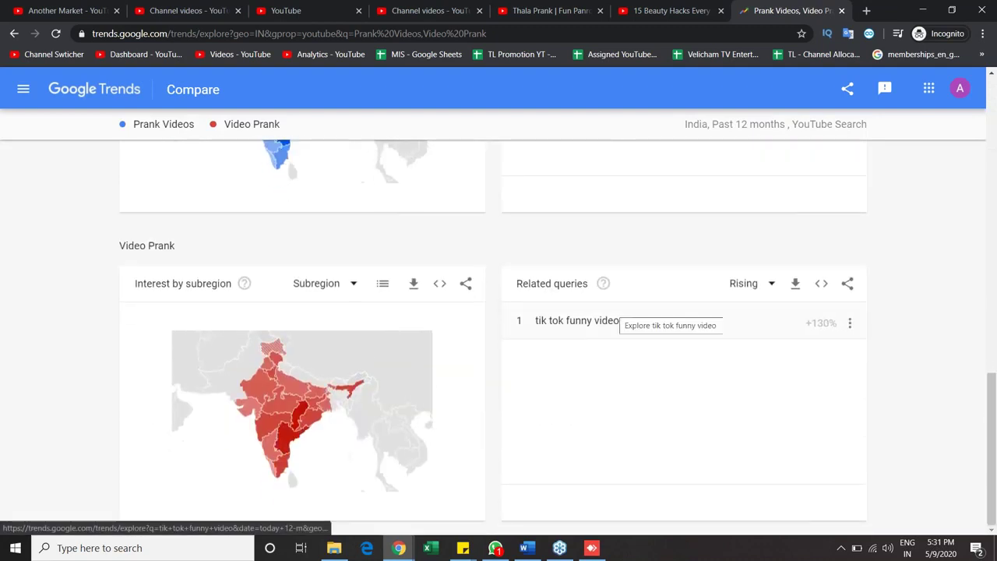
scroll(615, 320, up, 15)
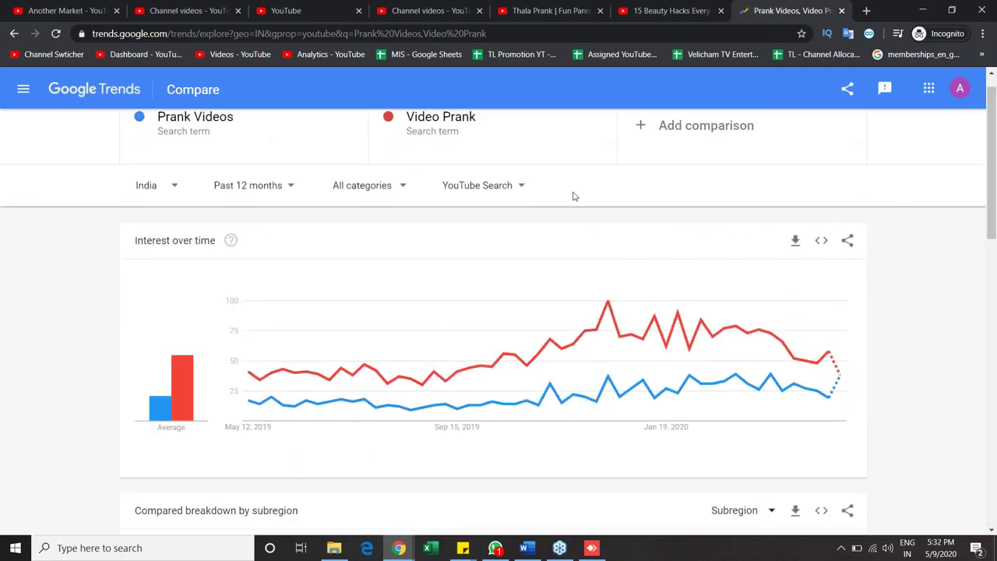
scroll(574, 201, up, 1)
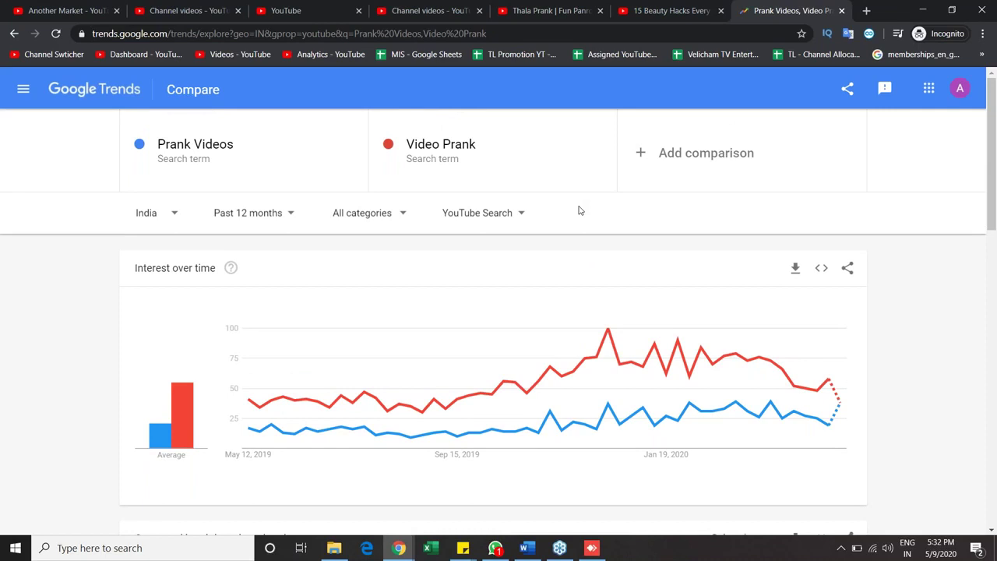
- Add 'video prank' and 'video prank 2020' from the suggestions to the draft's tags
click(420, 10)
click(510, 276)
text(vid)
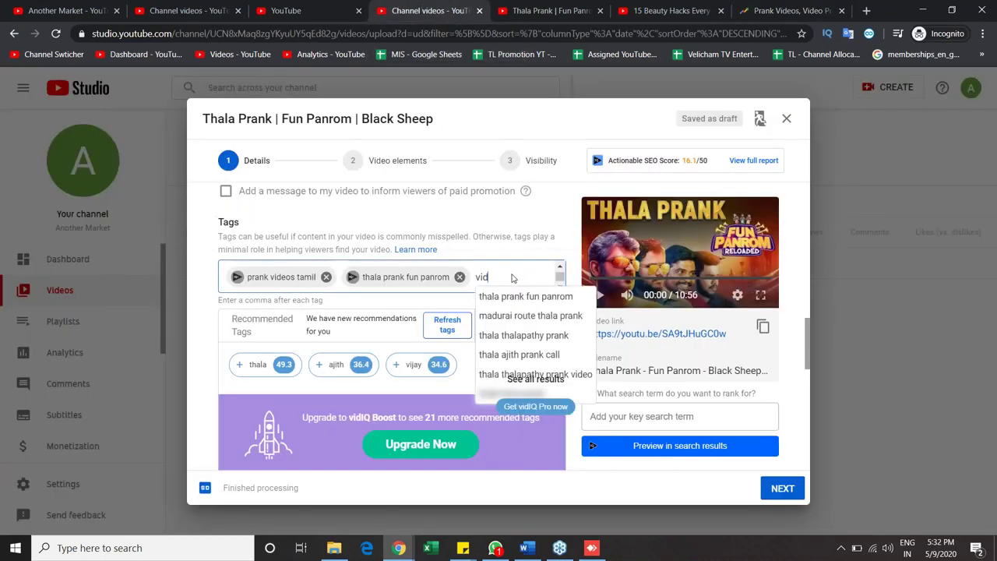
text(eo prank)
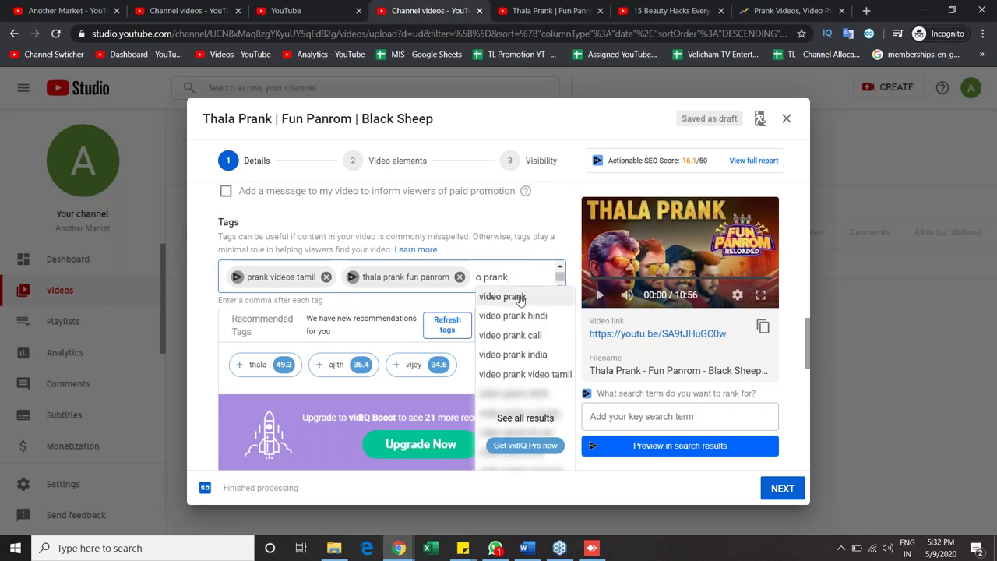
click(520, 297)
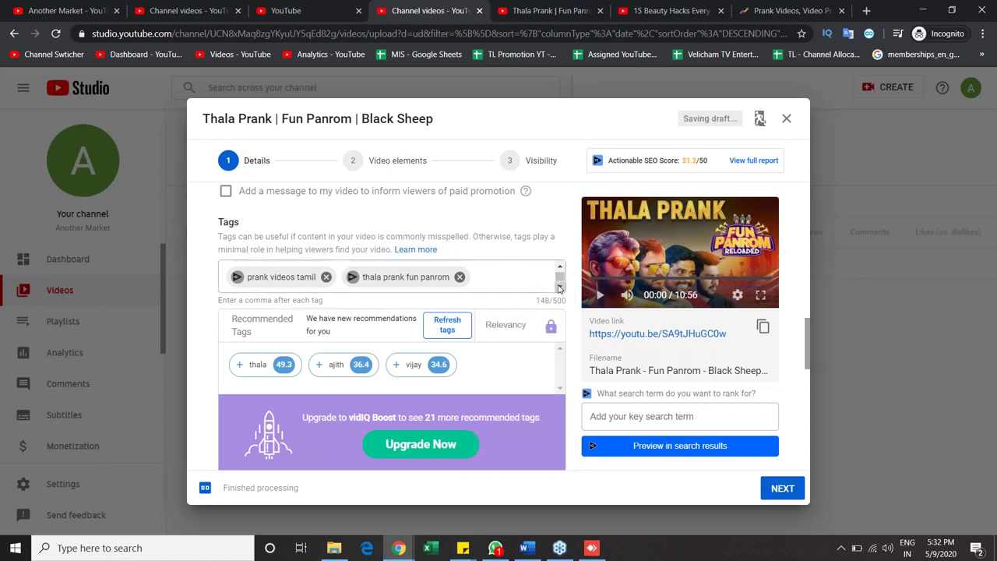
scroll(557, 284, down, 1)
click(450, 277)
text(vid)
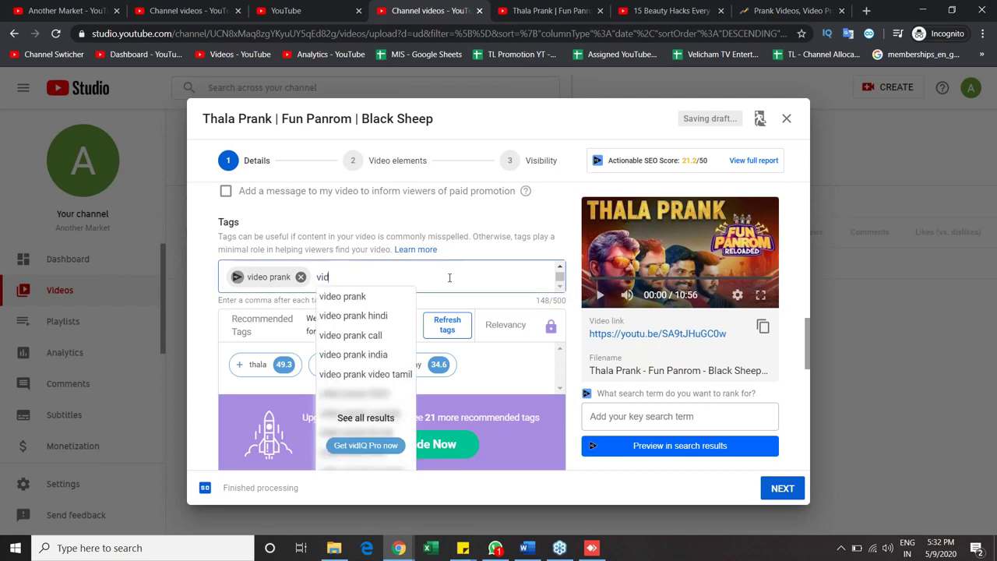
text(eo prank 2020)
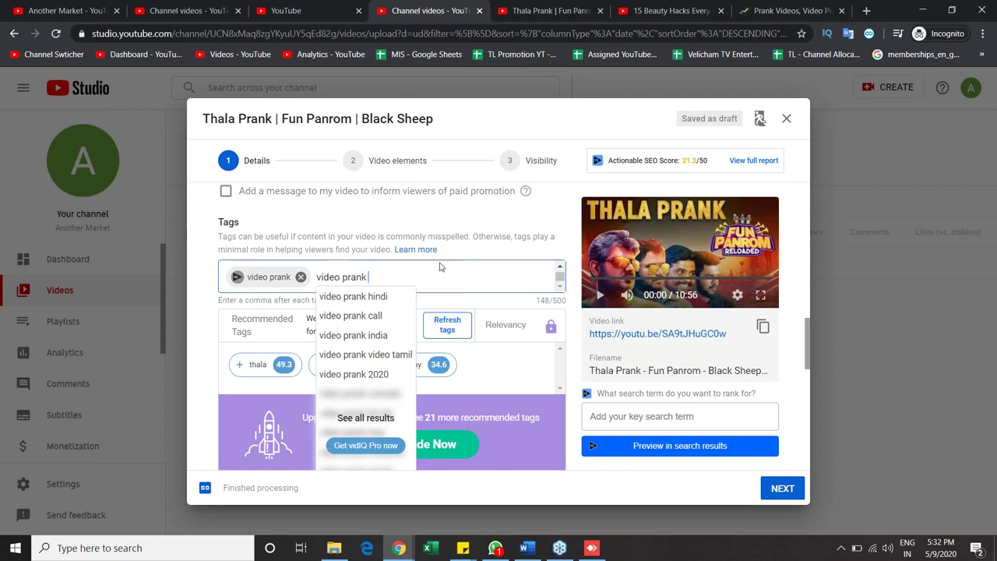
click(378, 375)
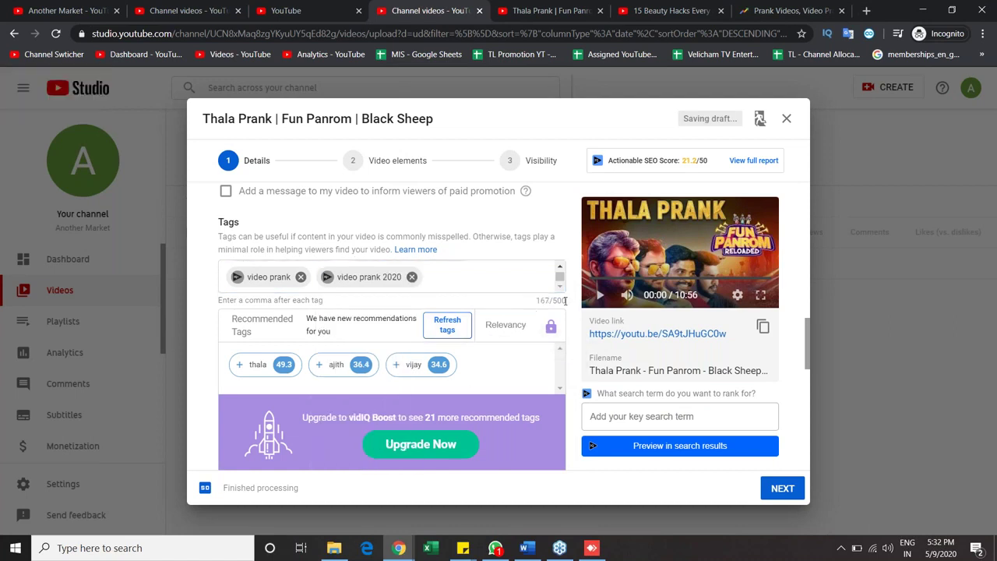
- Mark the video as 'No, it's not made for kids'
scroll(565, 300, up, 4)
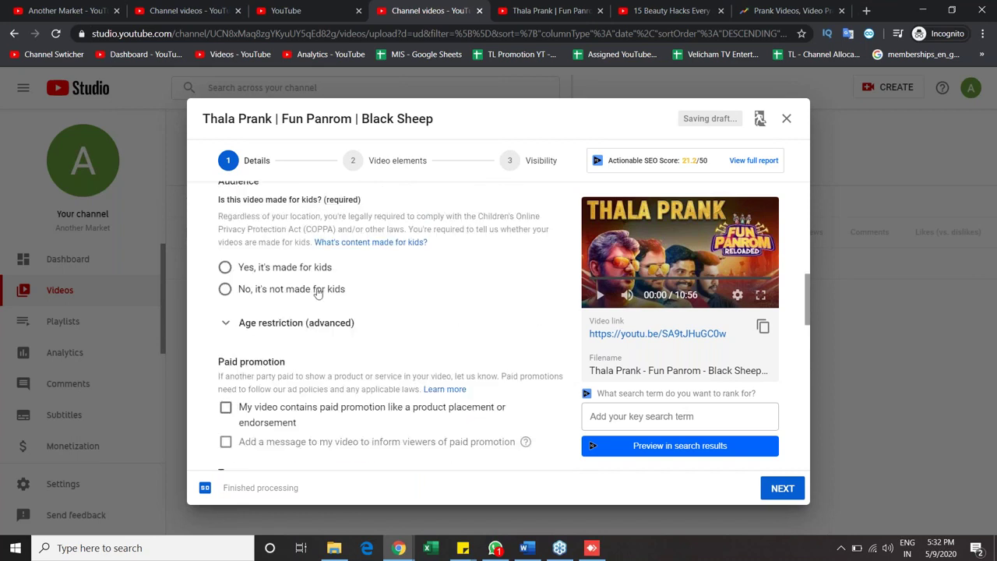
click(312, 291)
scroll(567, 355, down, 3)
scroll(567, 355, up, 15)
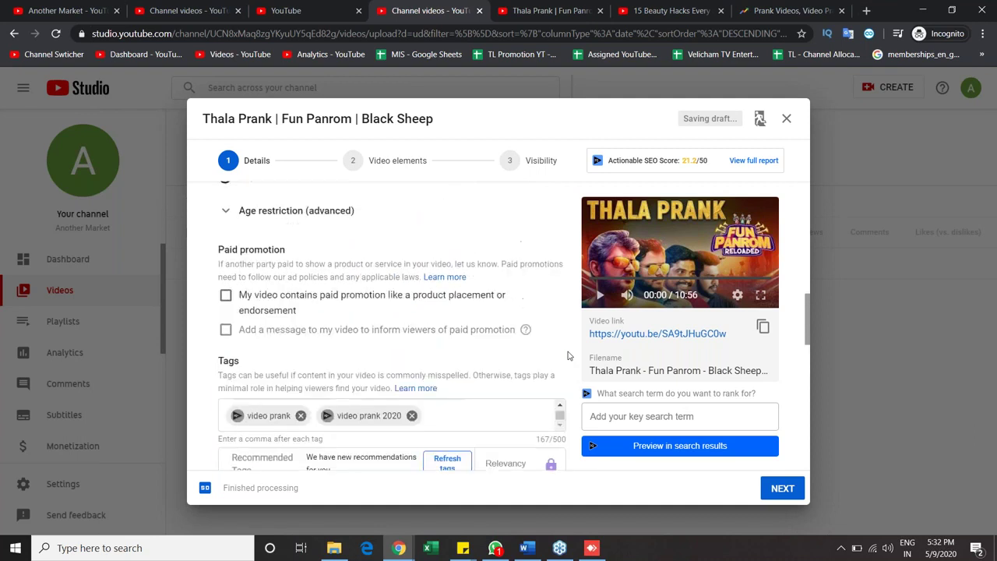
- Write the description's intro presenting 'Thala Prank' as a birthday prank on random people
click(435, 365)
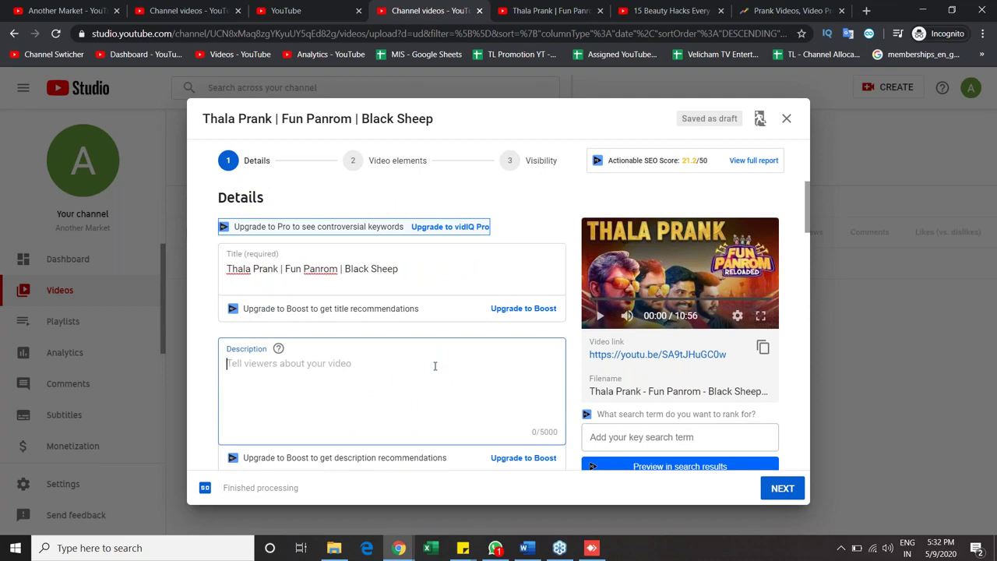
text(Presenting yo)
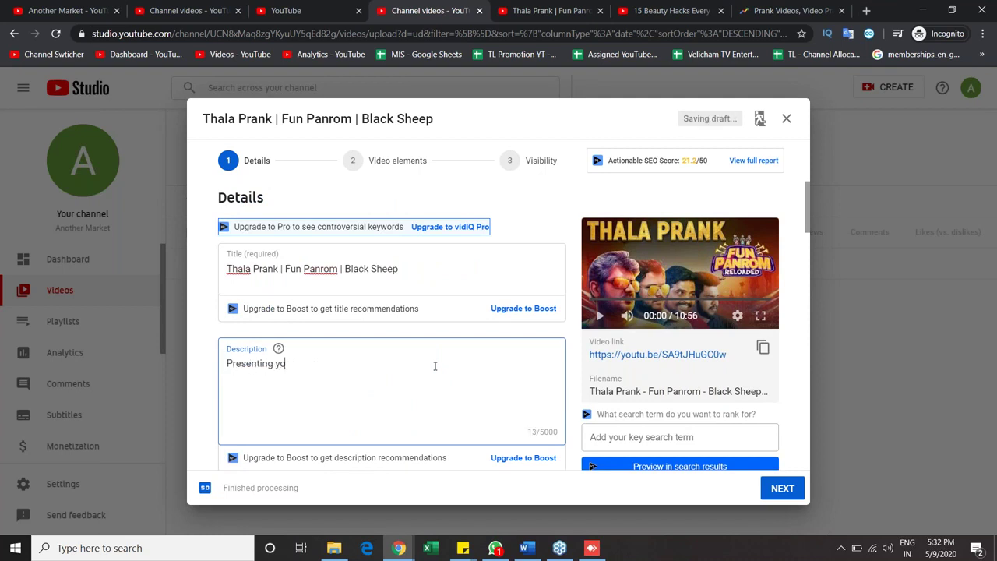
text(u our next video "Thala )
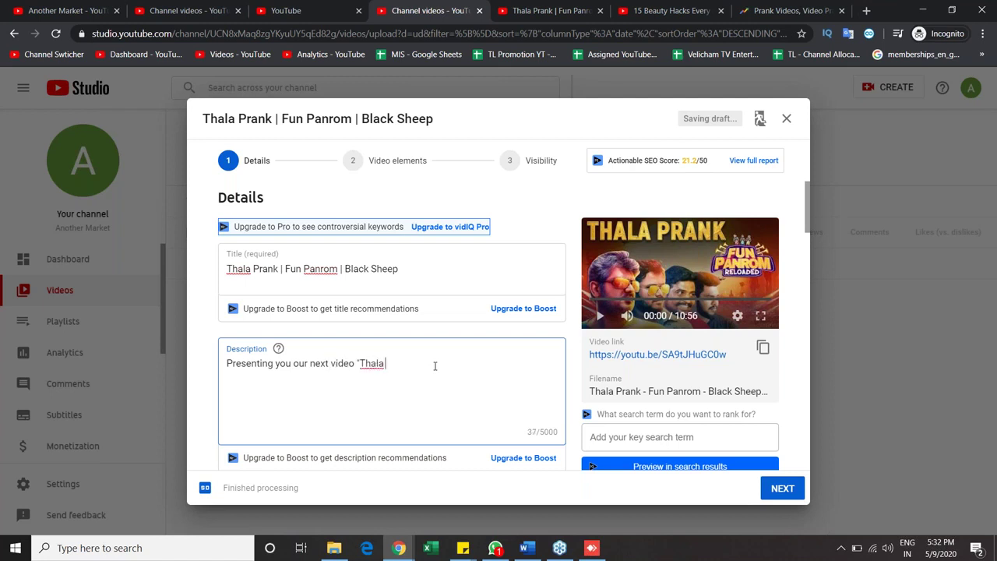
text(Prank )
text(" )
text(Featrturi)
key(BackSpace)
key(BackSpace)
key(BackSpace)
text(uring VJ Siddhu)
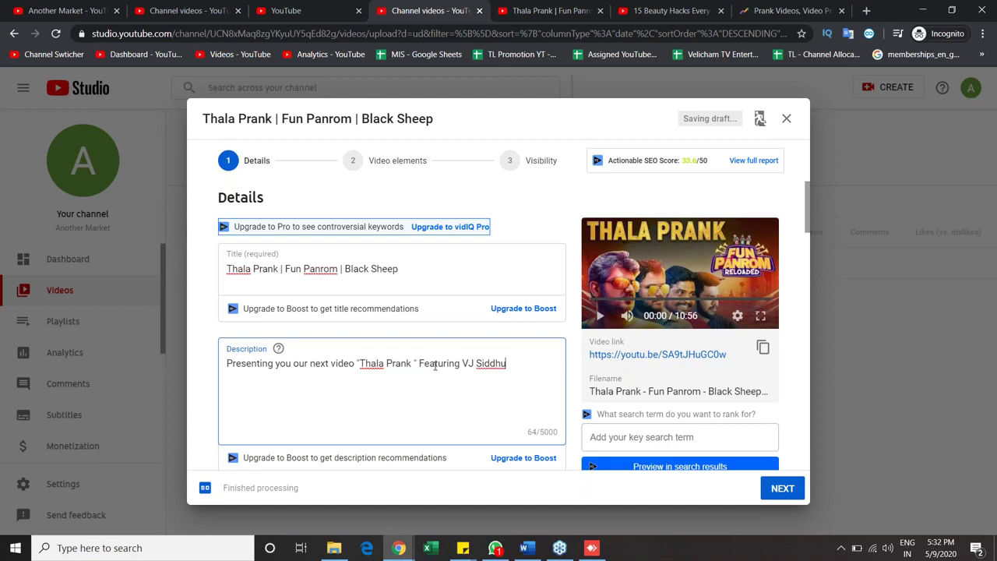
text( & Team. from Fun Pn)
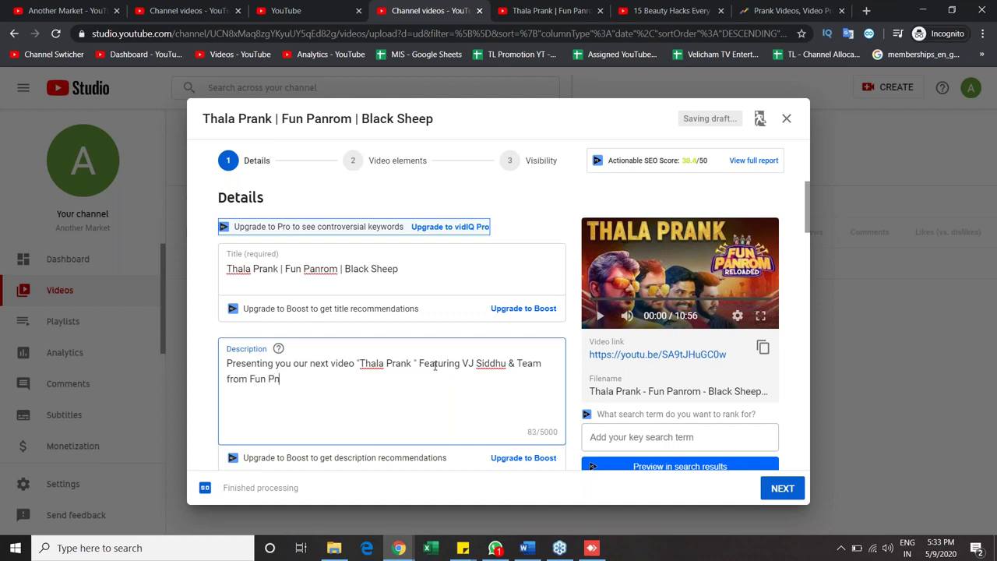
text(aanraom. This Video s)
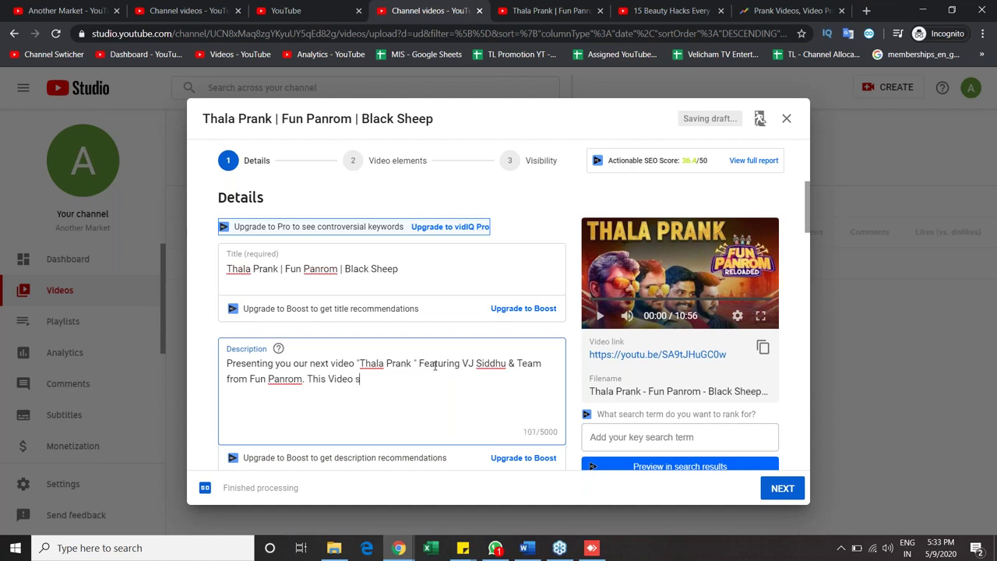
text(iia)
key(BackSpace)
key(BackSpace)
text(is all about Pranking Random People )
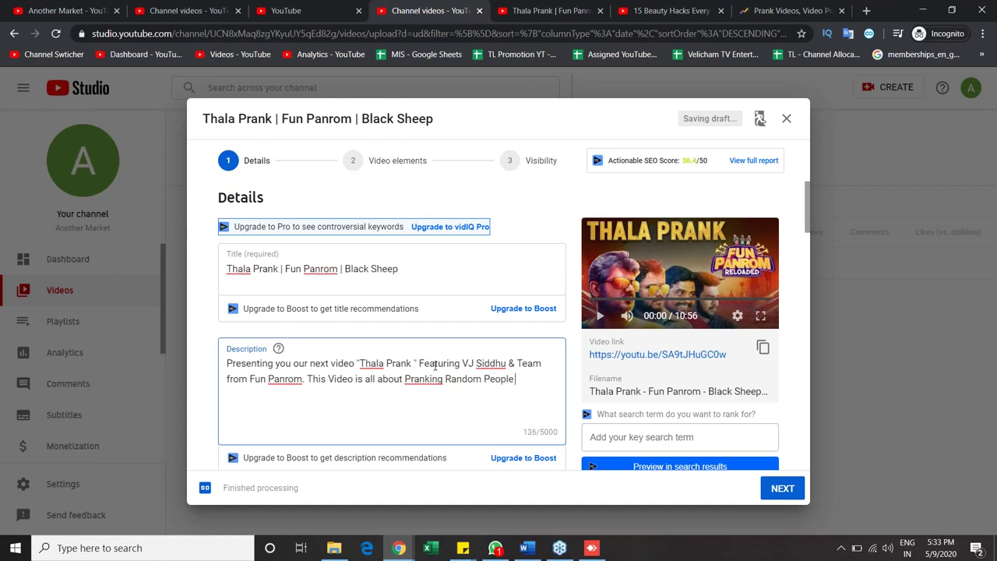
text(on our Ultimate Star A)
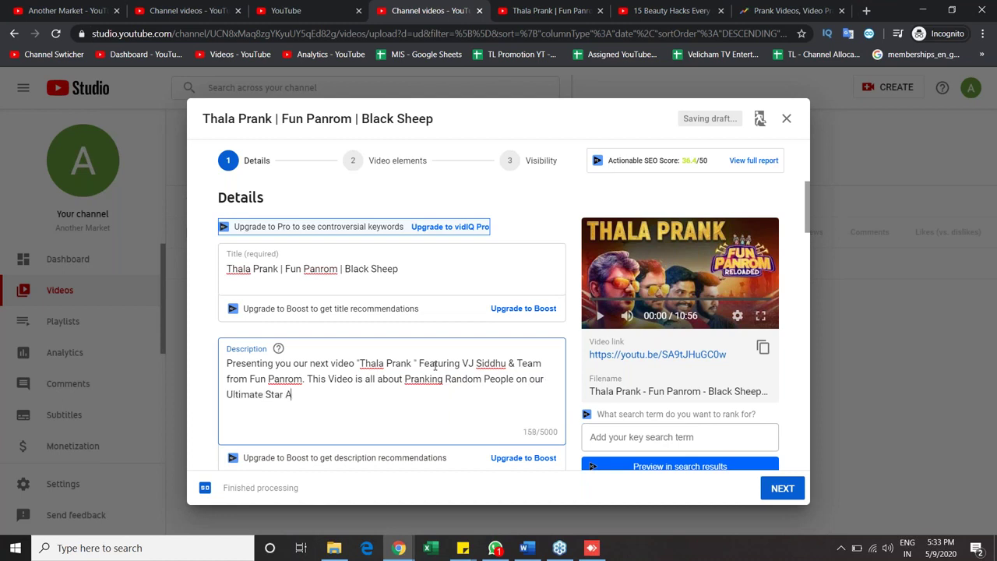
text(jith Kumar's Birthday.)
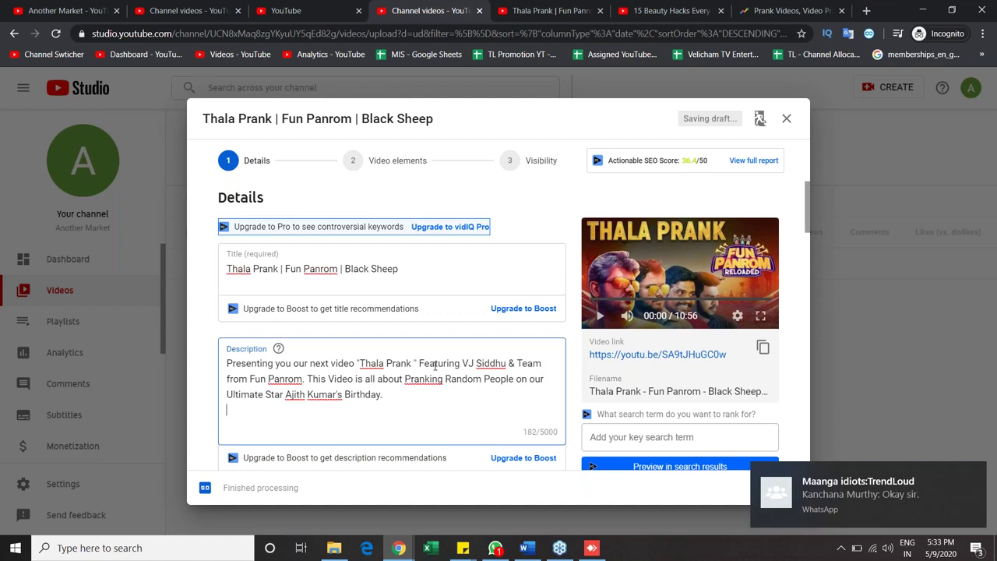
- Add a 'Subscribe to us :' line and bring up the original Thala Prank watch page
key(Return)
text(Subs)
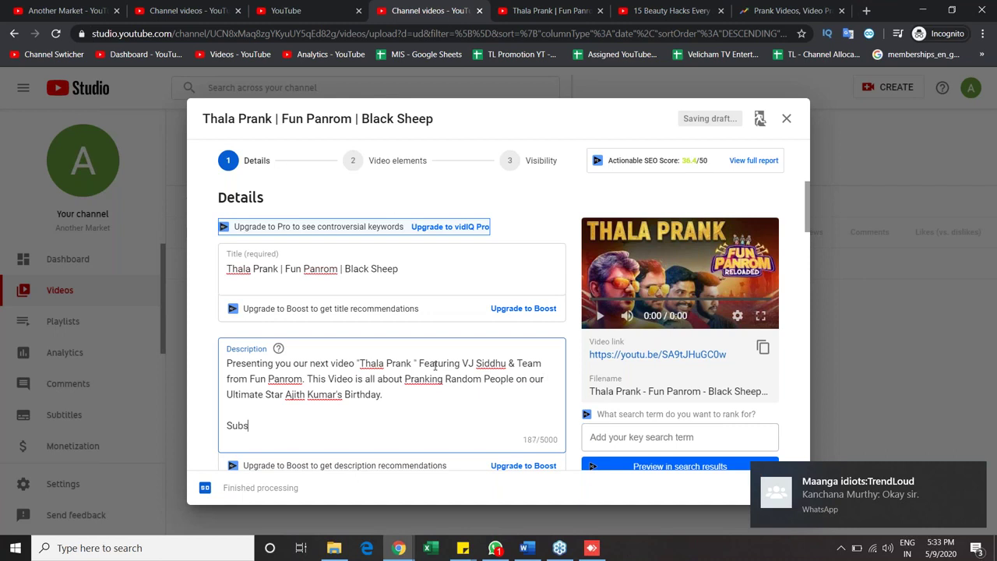
text(cribe to us :)
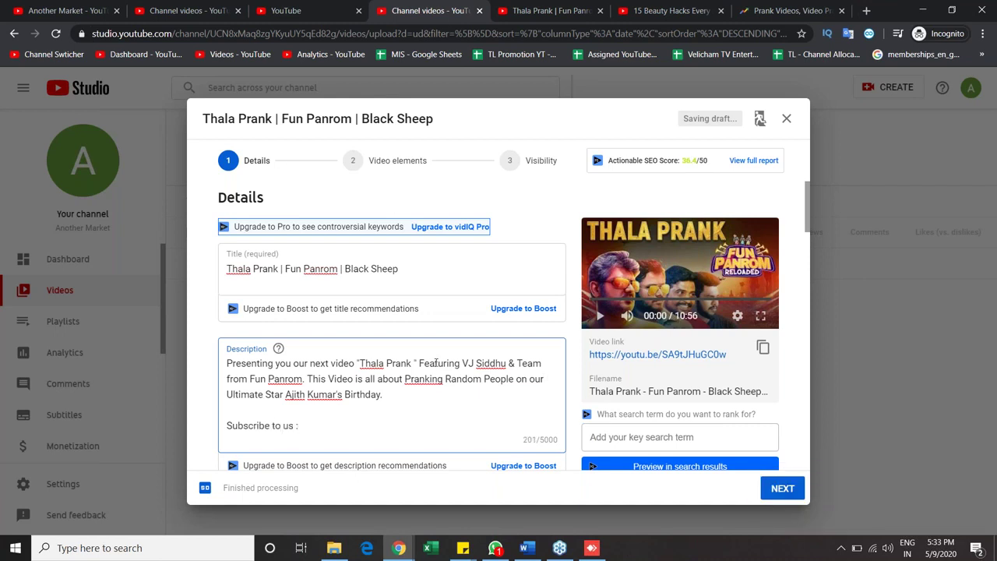
click(557, 9)
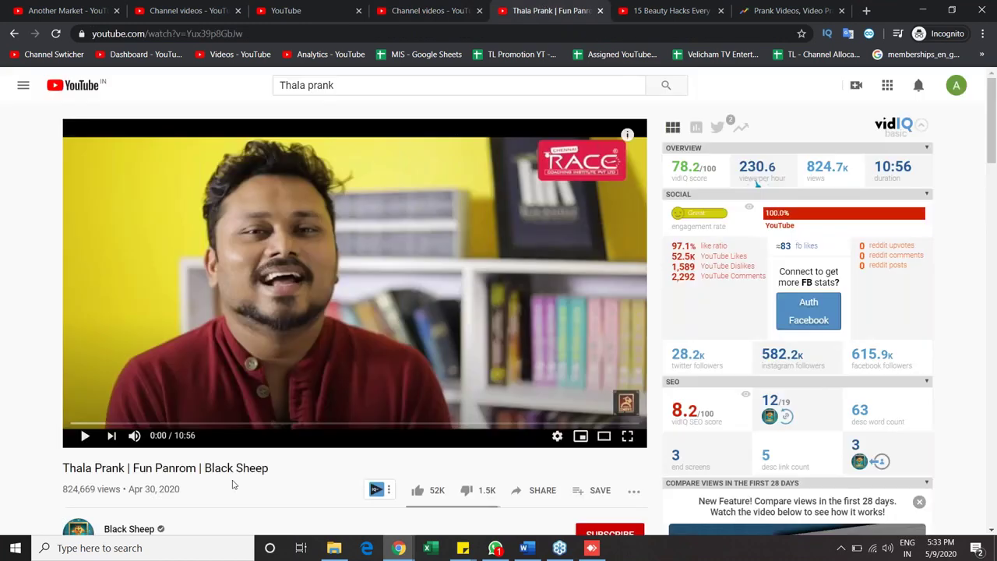
- Paste the original video's bit.ly subscribe link after 'Subscribe to us :' in the draft description
scroll(232, 485, down, 6)
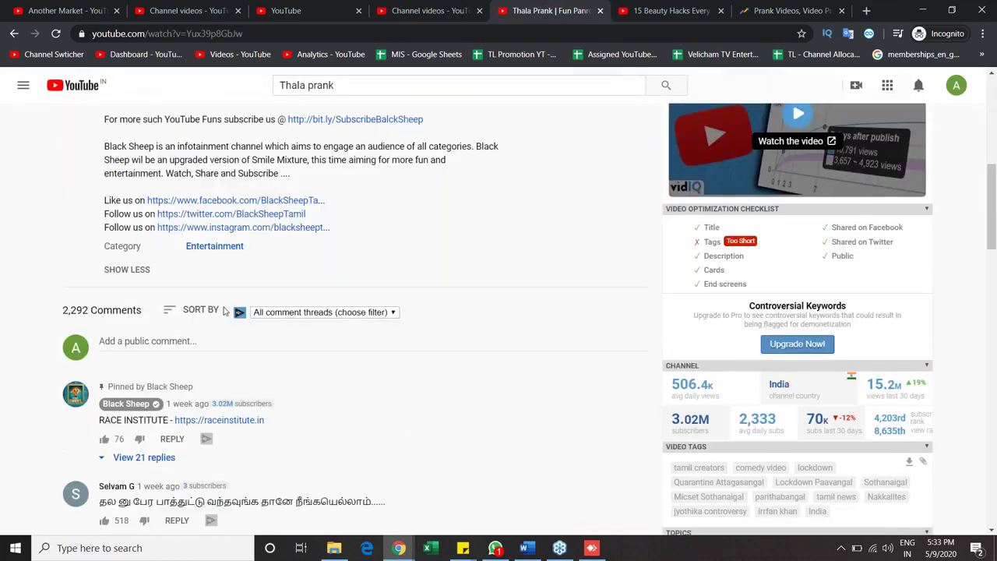
scroll(224, 310, up, 2)
drag(424, 234, 288, 235)
key(ctrl+c)
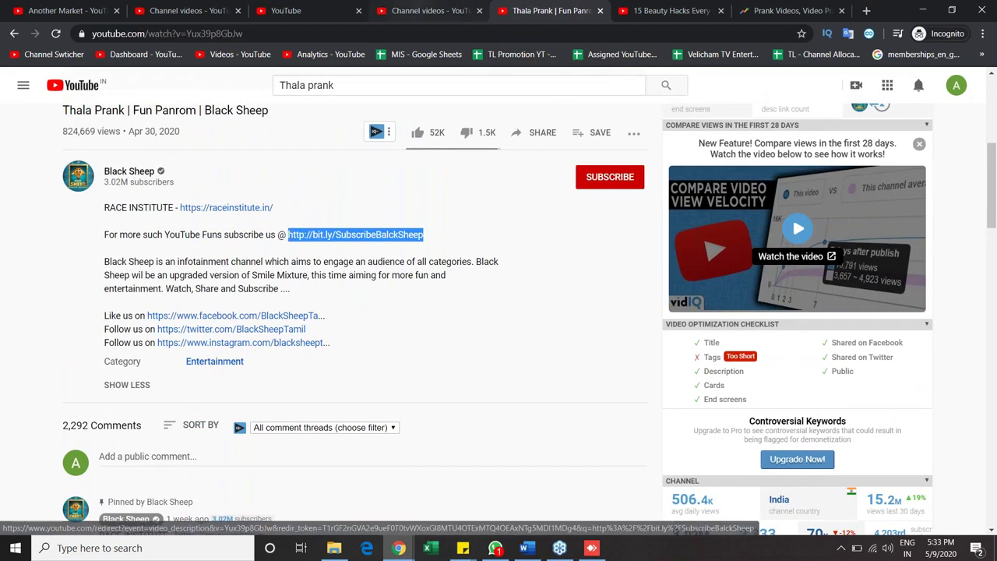
click(403, 15)
key(ctrl+v)
key(Return)
key(Return)
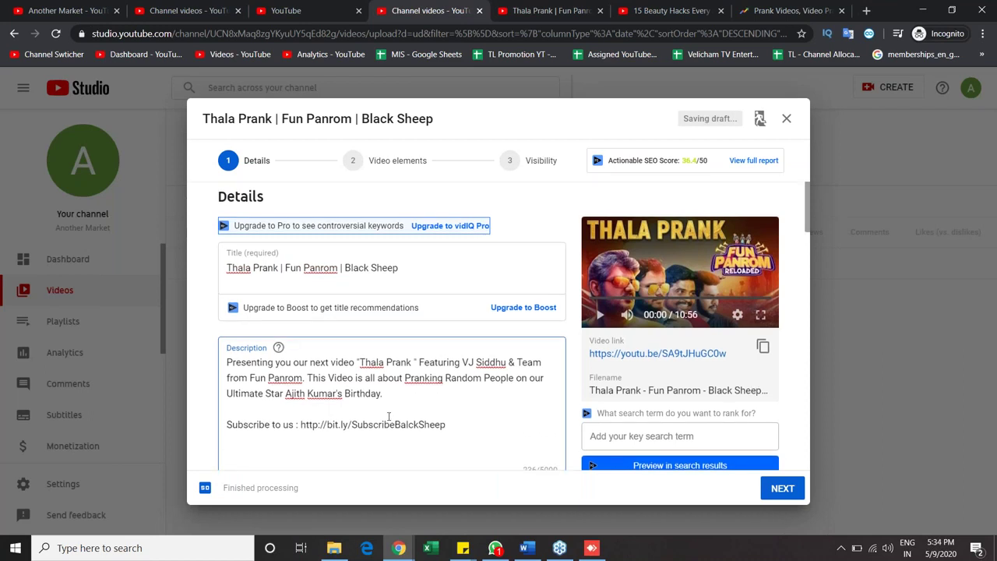
scroll(321, 317, down, 2)
- Add a 'Check out our other videos:' line below the subscribe link
text(CHE)
key(BackSpace)
key(BackSpace)
text(heck out our)
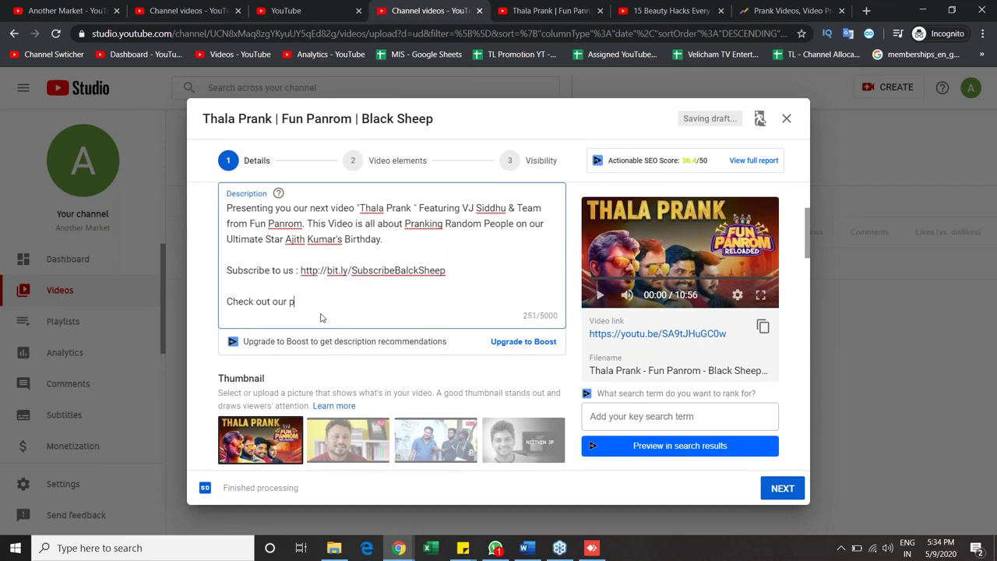
text(other)
text(videos:)
key(Return)
key(Return)
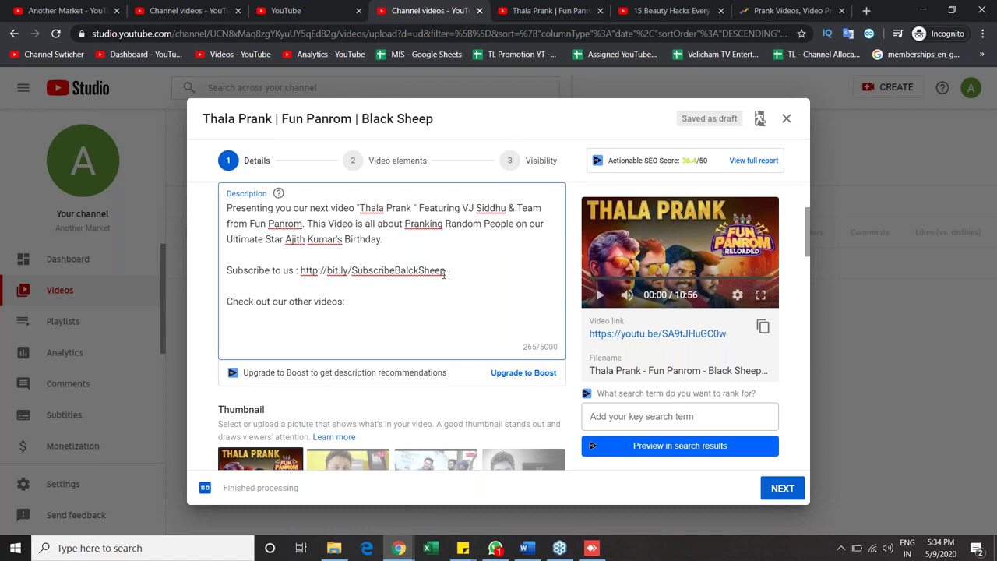
- Return to the details editor's description and open the emoji picker on its empty last line
click(406, 269)
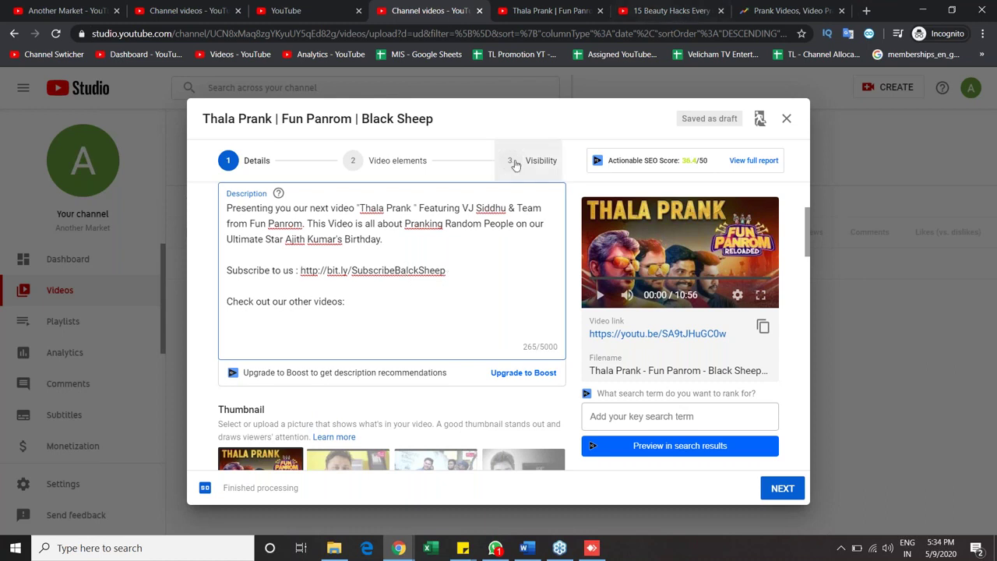
click(641, 12)
click(546, 10)
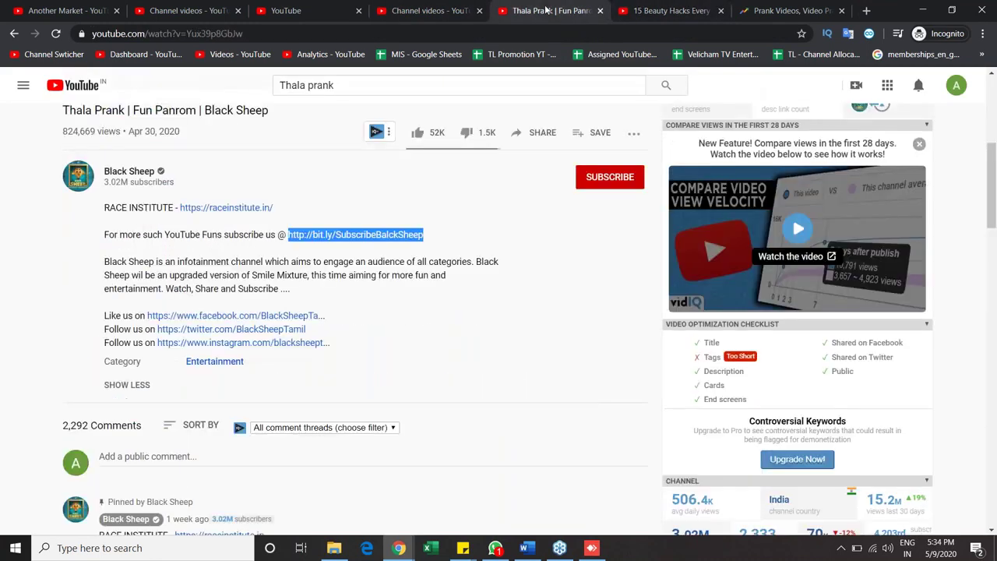
click(421, 11)
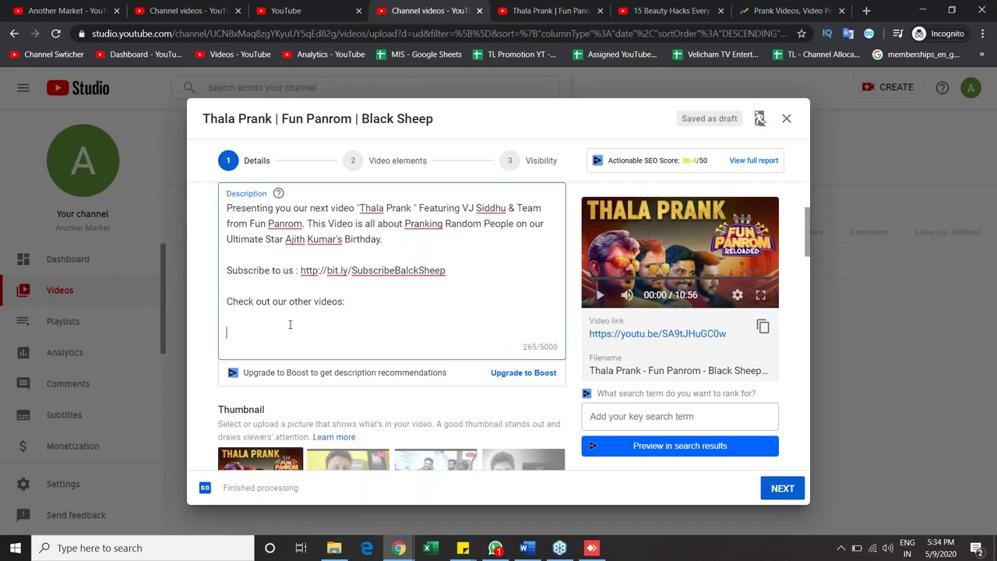
key(super+period)
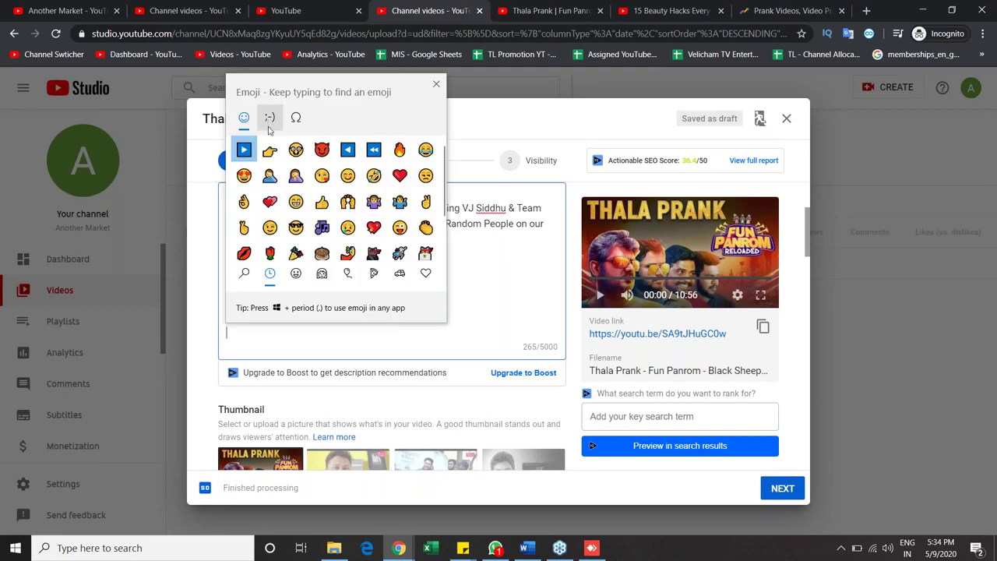
- Write a '▶ Fun Panrom Anther Prank -' entry followed by the video's copied youtu.be link
click(245, 149)
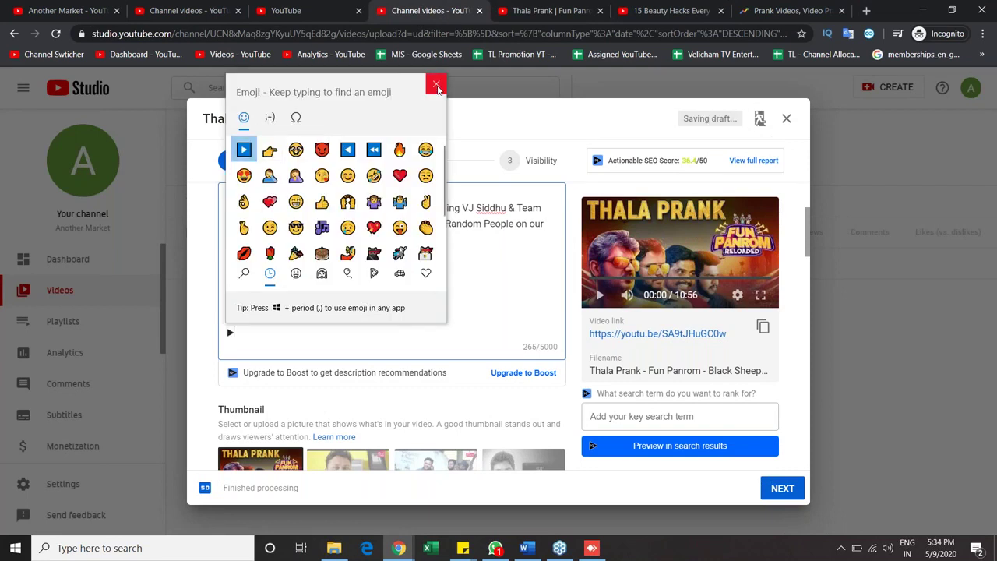
click(436, 83)
text(FU)
key(BackSpace)
text(un )
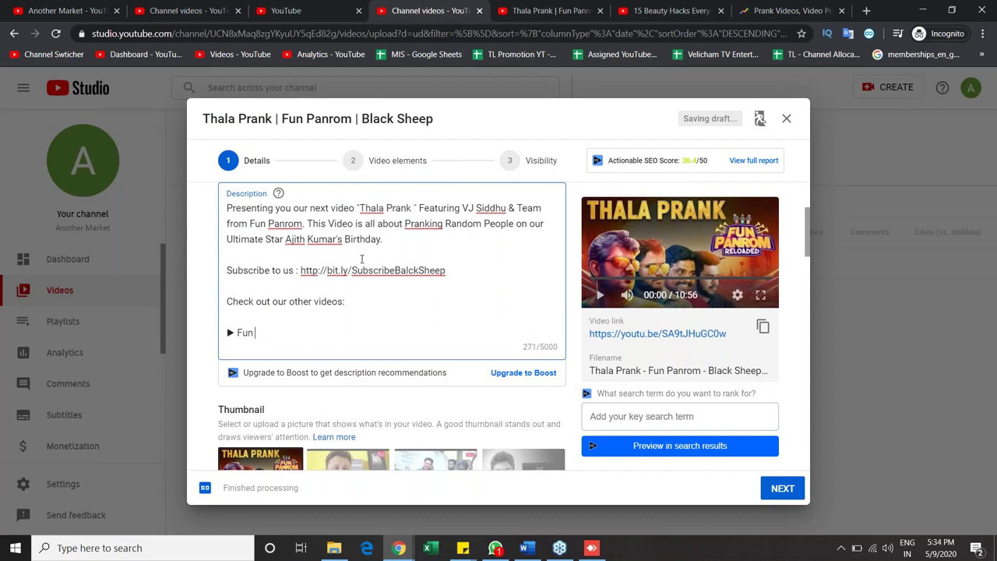
text(Panrom Anthony)
key(BackSpace)
key(BackSpace)
key(BackSpace)
key(BackSpace)
text(o)
key(BackSpace)
text(her Prank )
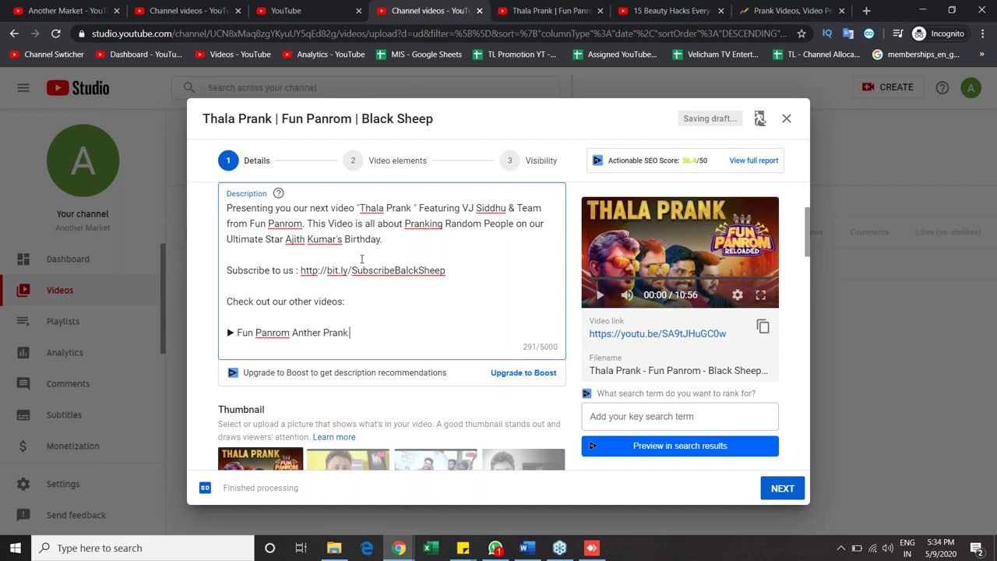
text(-)
click(763, 329)
click(412, 333)
key(ctrl+v)
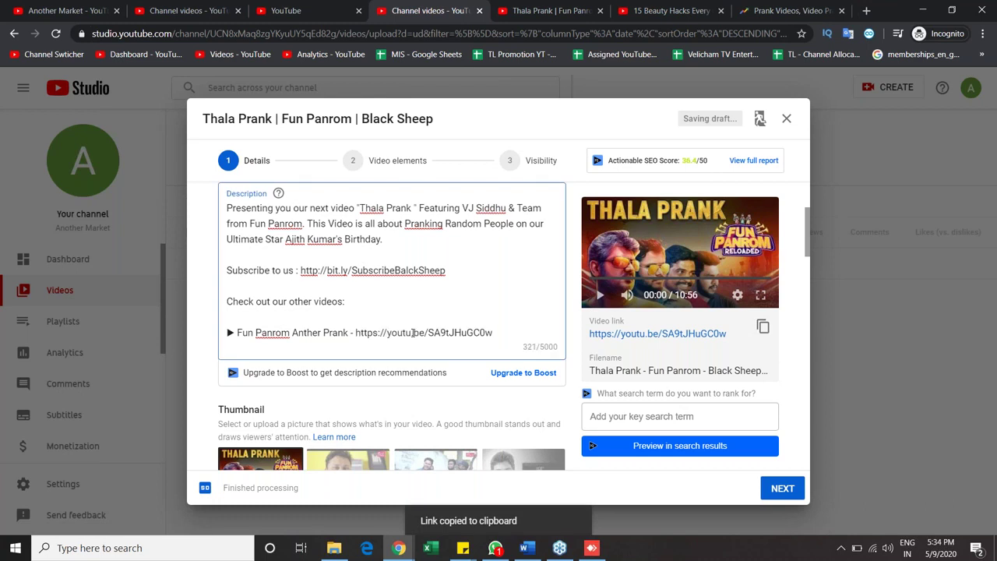
key(Return)
key(Return)
- Duplicate the link entry three more times, then add a 'Social Media:' heading below
triple_click(413, 333)
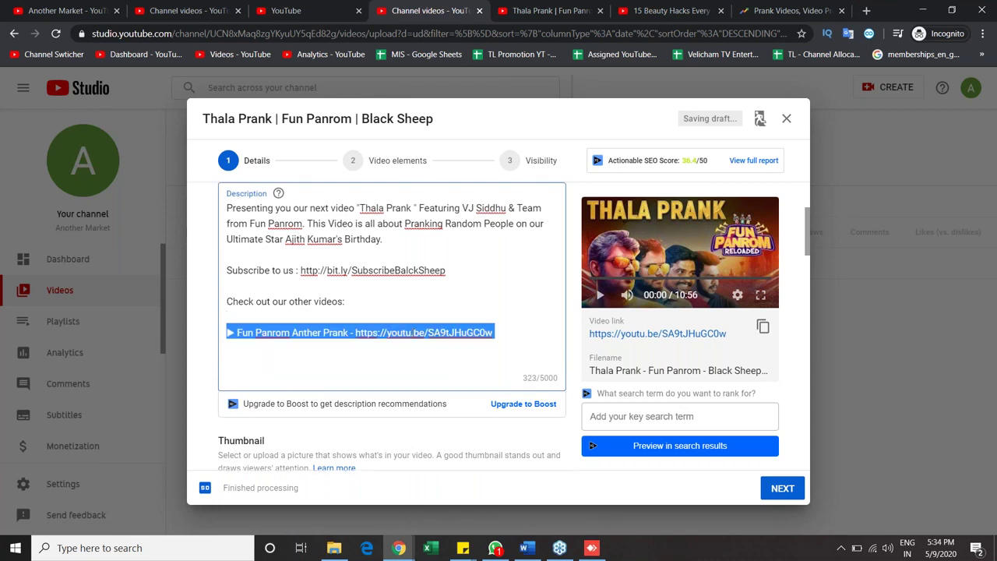
key(ctrl+c)
key(Down)
key(ctrl+v)
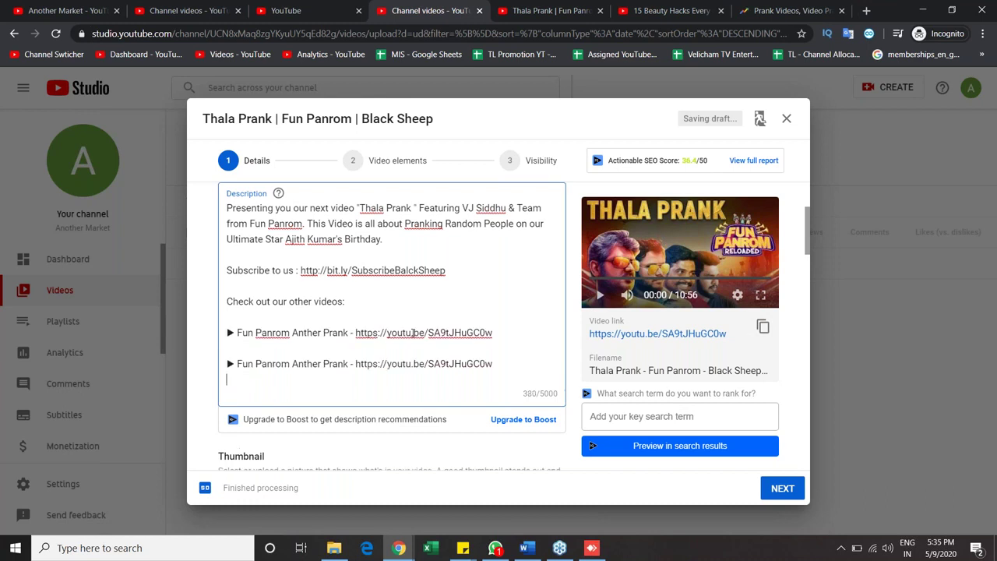
key(Return)
key(ctrl+v)
key(Return)
key(ctrl+v)
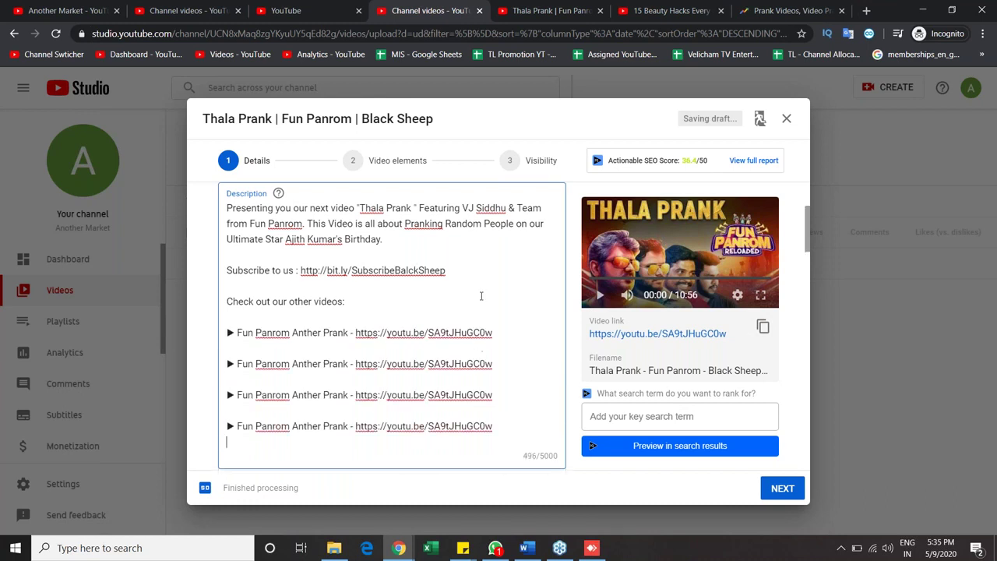
scroll(481, 296, down, 2)
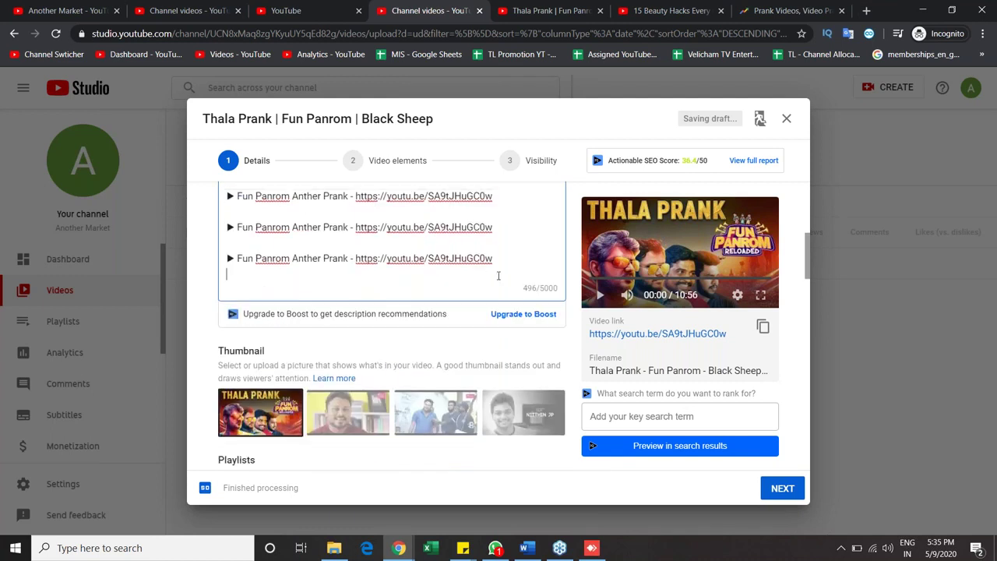
key(Return)
key(Return)
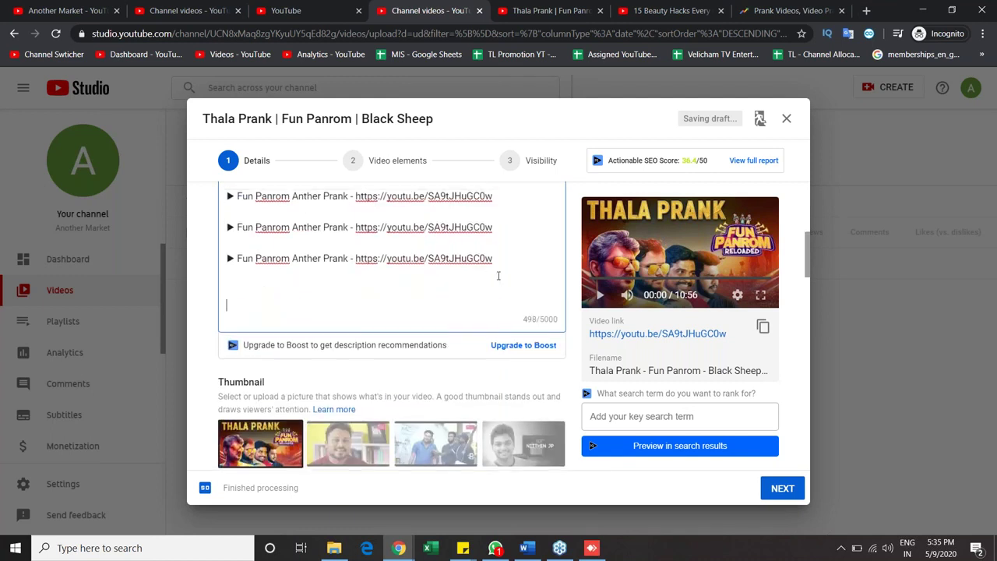
text(Social Media:)
- Add 'Facebook:', 'Twitter:' and 'Instagram:' lines under the Social Media heading
key(Return)
key(Return)
text(Face)
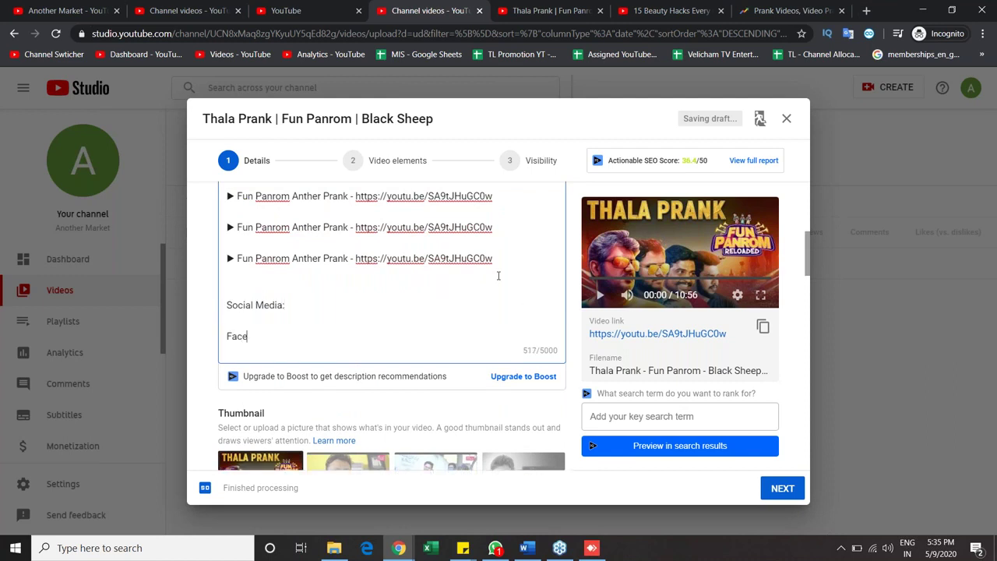
text(book:)
key(Return)
text(Twitter)
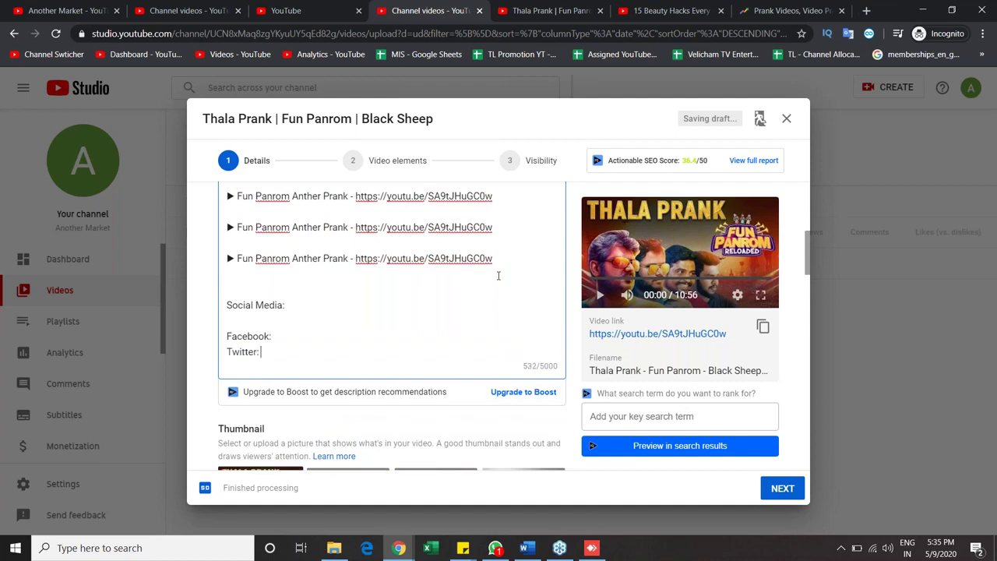
text(:)
key(Return)
text(Instagram)
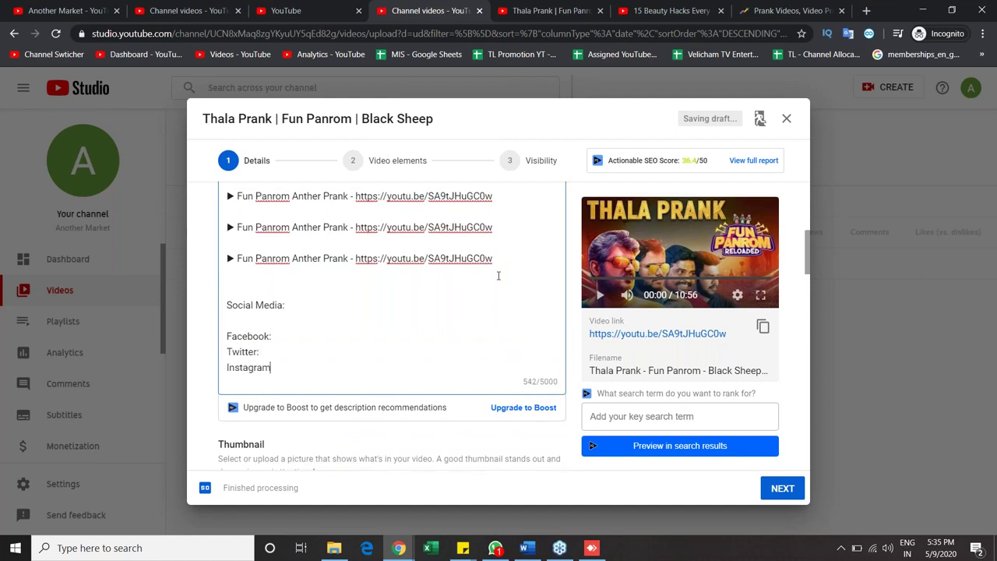
text(:)
- Add the hashtags #Funpanrom #Prankvideo #blacksheep on a new line
key(Return)
text(#)
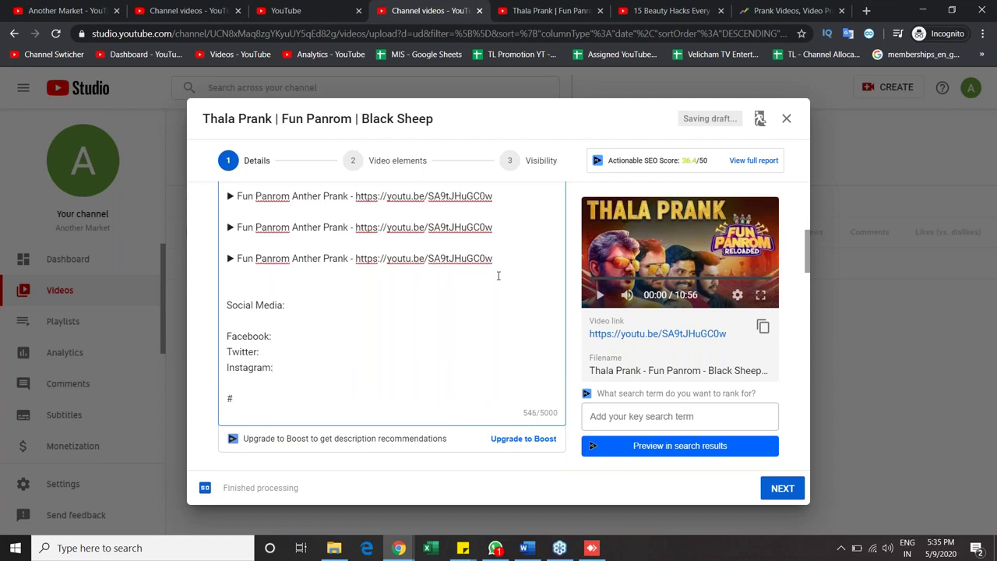
text(Funparom)
key(BackSpace)
key(BackSpace)
key(BackSpace)
text(nrom #Prankvideo)
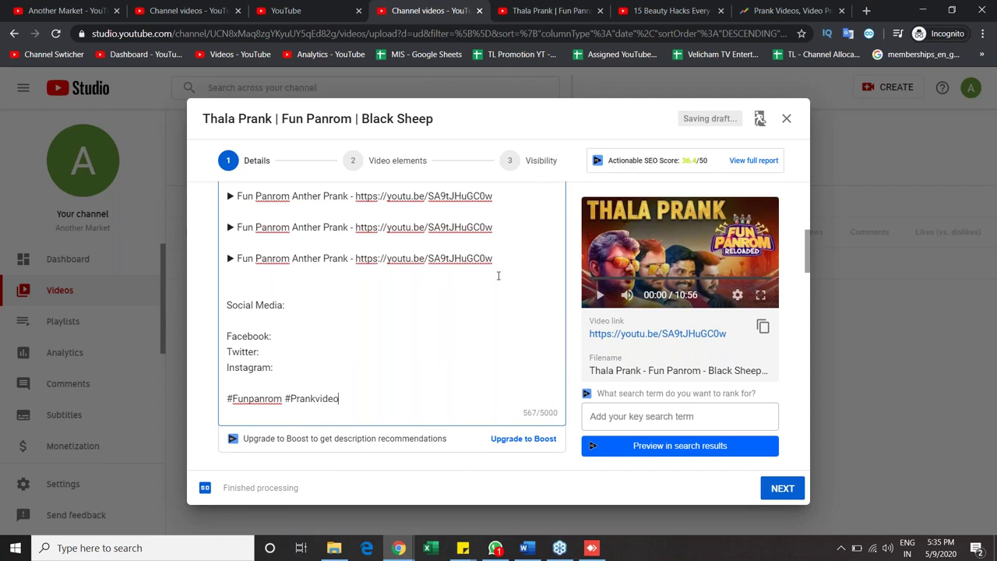
text( #blacksheeto)
key(BackSpace)
text(p)
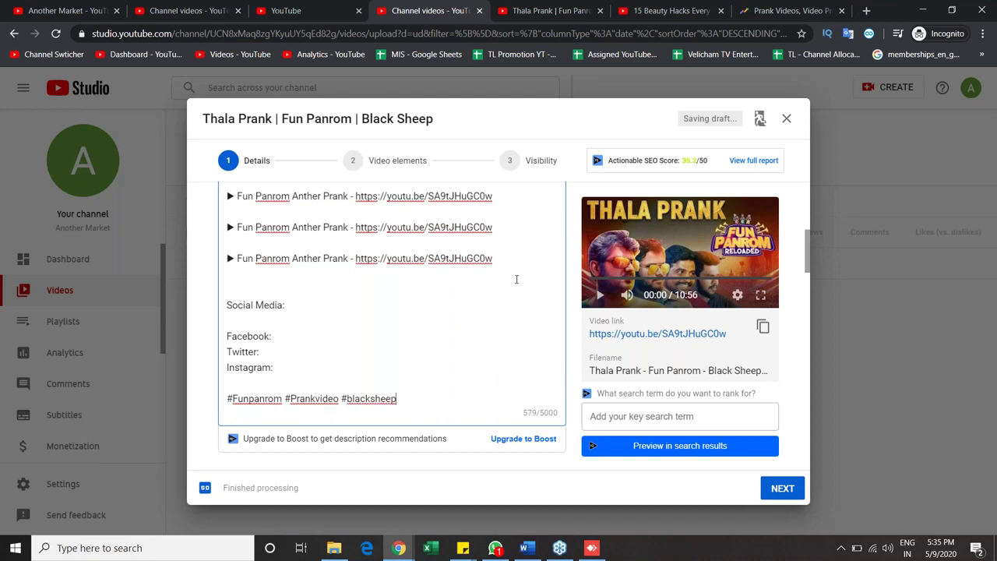
scroll(516, 279, up, 5)
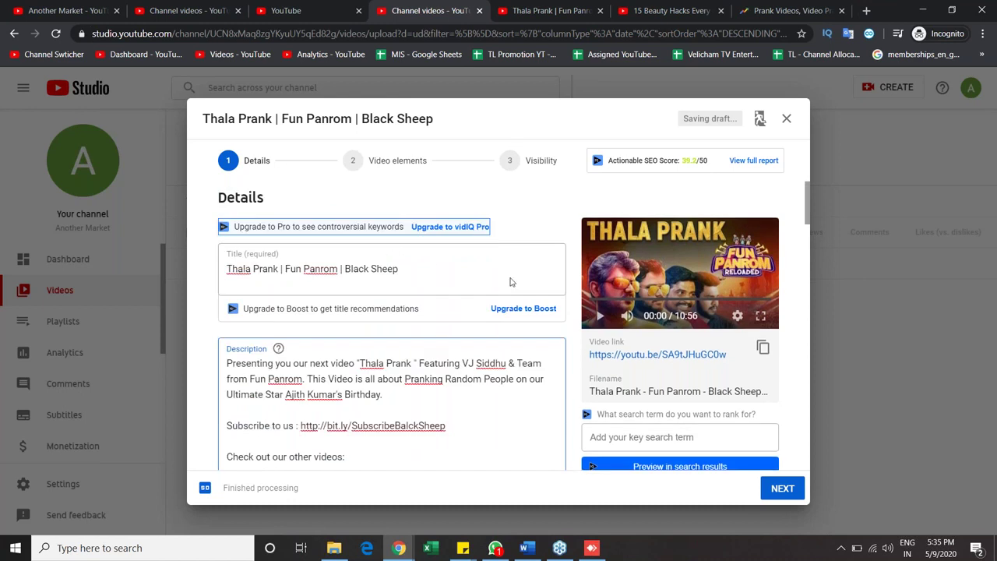
- Review the draft's title and finished description, then switch to the YouTube Marketing Word document
click(432, 263)
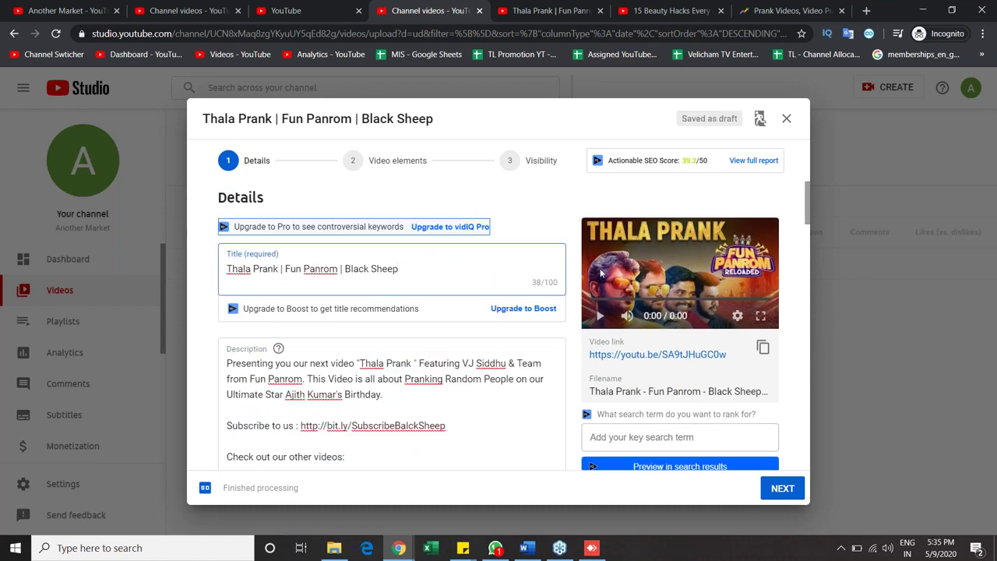
scroll(399, 306, down, 5)
click(424, 277)
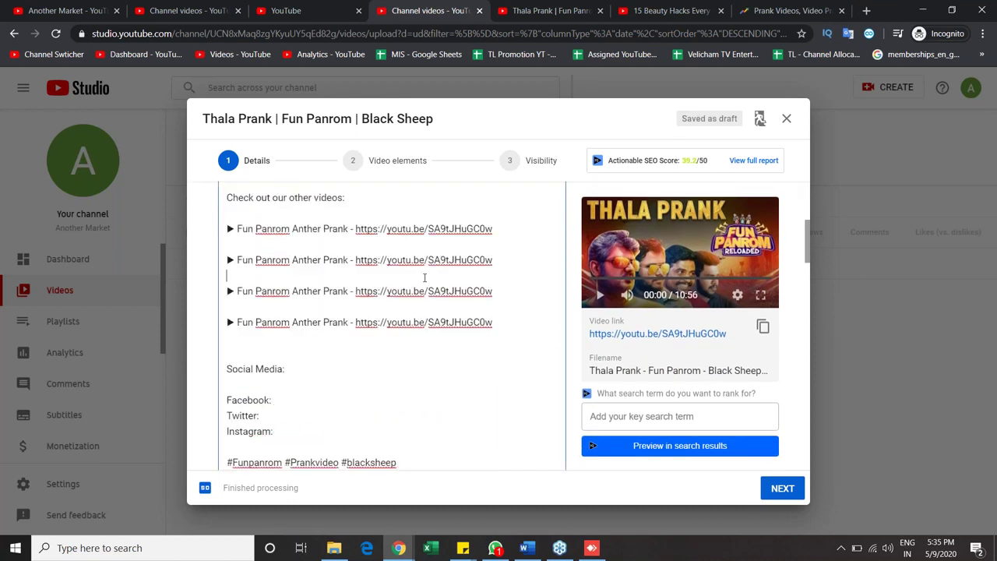
scroll(424, 277, down, 10)
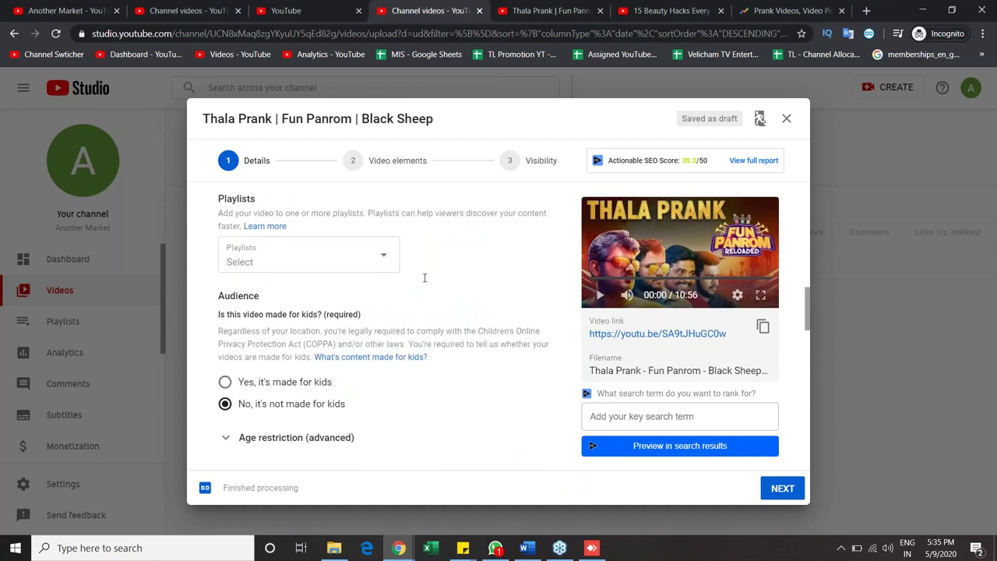
click(528, 547)
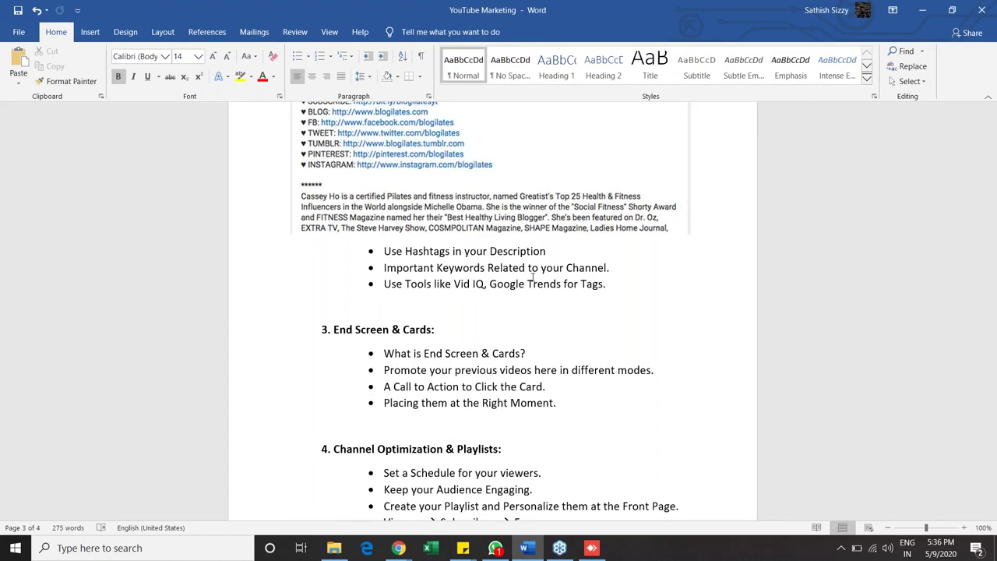
- Read down the End Screen & Cards and Channel Optimization notes, then return to the Studio upload editor
scroll(533, 277, down, 3)
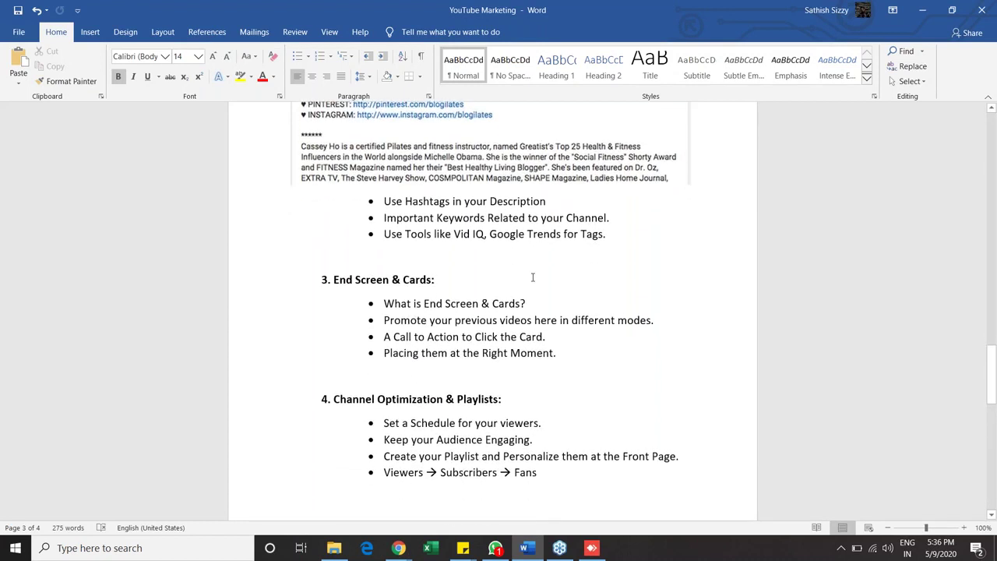
scroll(533, 276, down, 2)
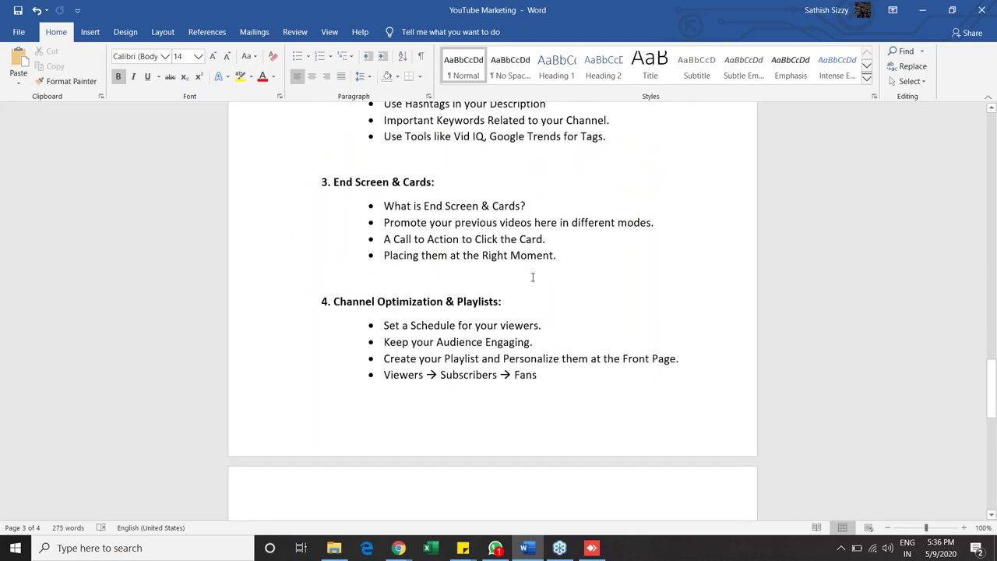
key(alt+Tab)
key(alt+Tab)
scroll(519, 306, up, 15)
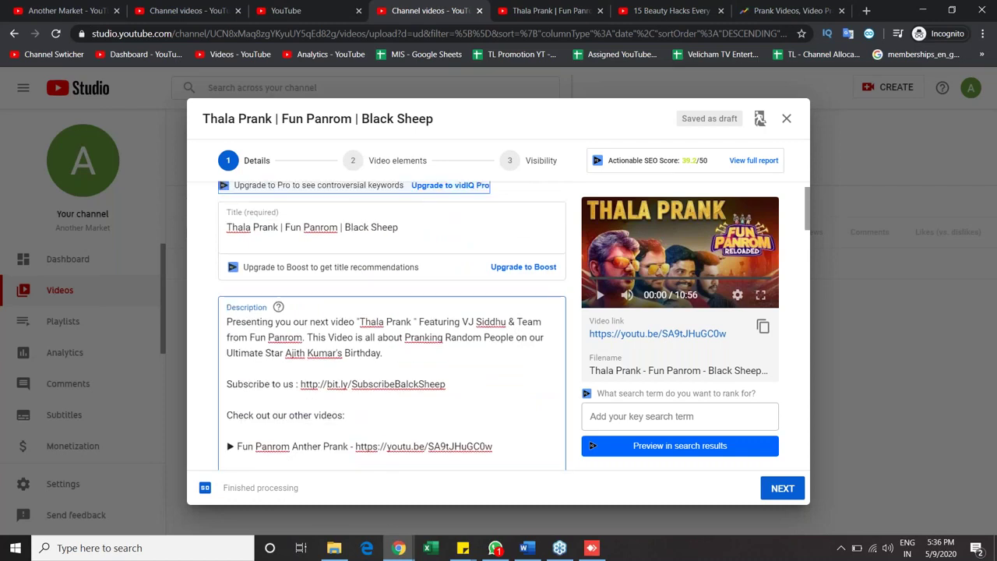
scroll(787, 395, up, 1)
scroll(786, 395, down, 5)
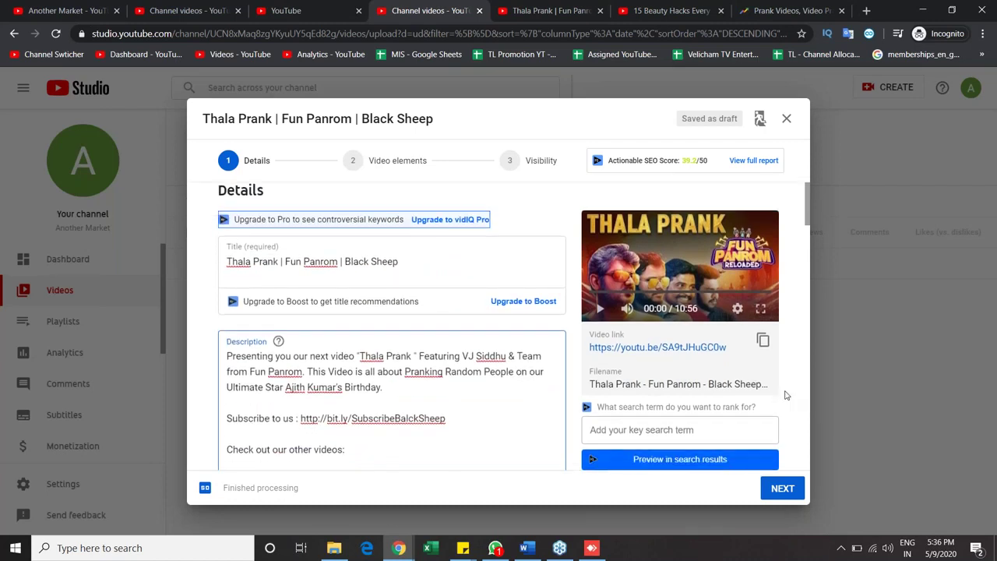
scroll(785, 395, down, 1)
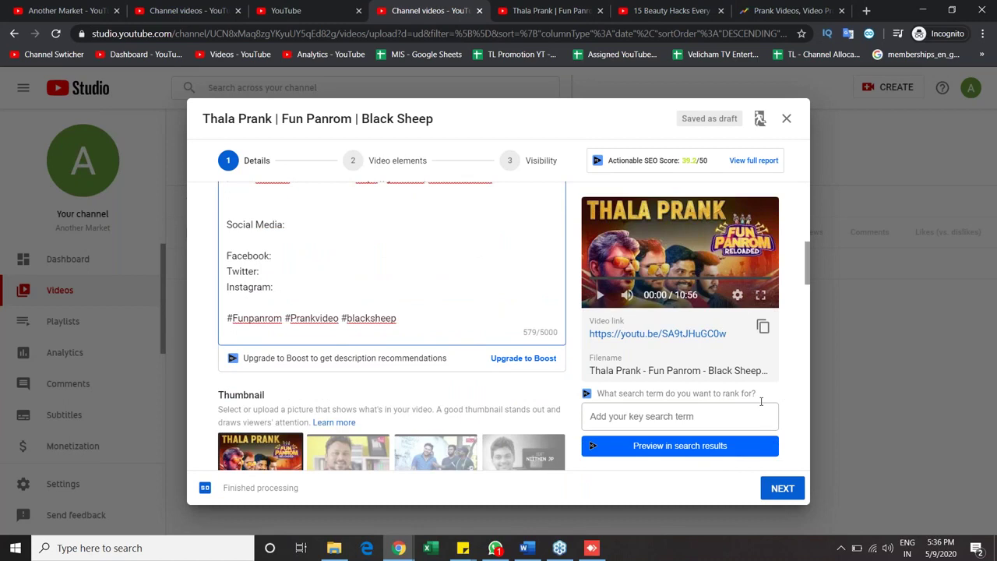
scroll(761, 401, down, 8)
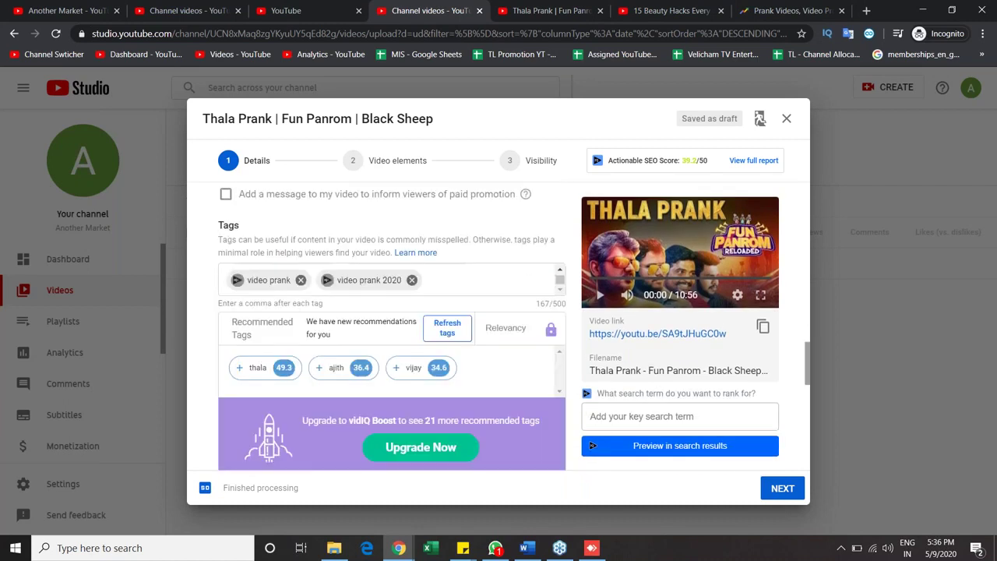
scroll(499, 327, down, 5)
click(592, 416)
scroll(499, 327, up, 5)
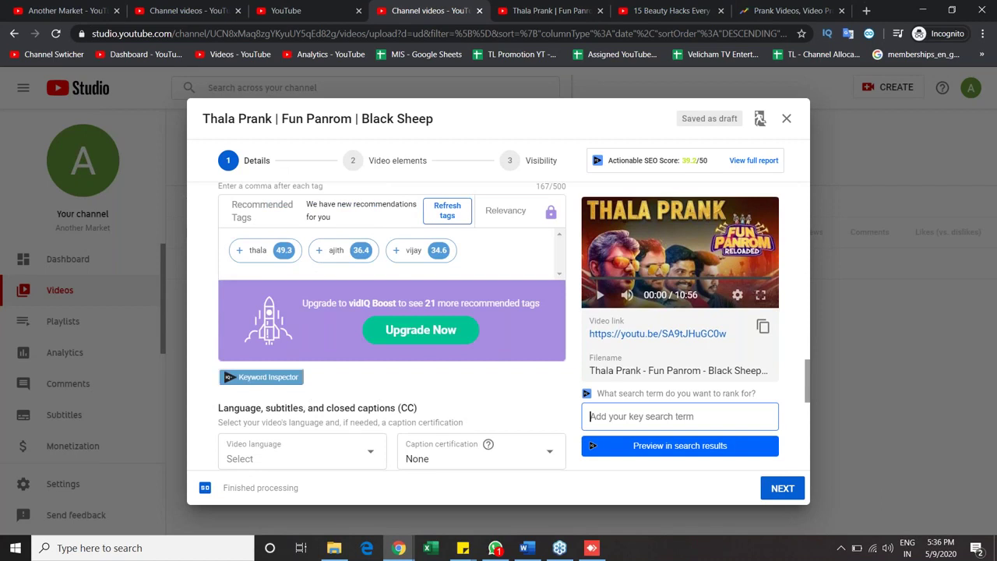
scroll(448, 385, up, 10)
click(448, 385)
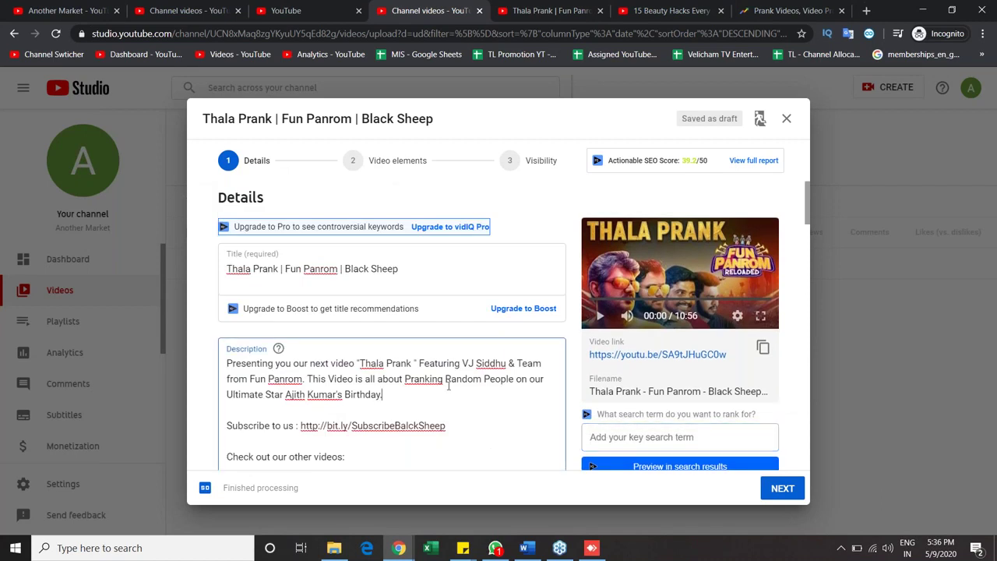
scroll(448, 386, down, 5)
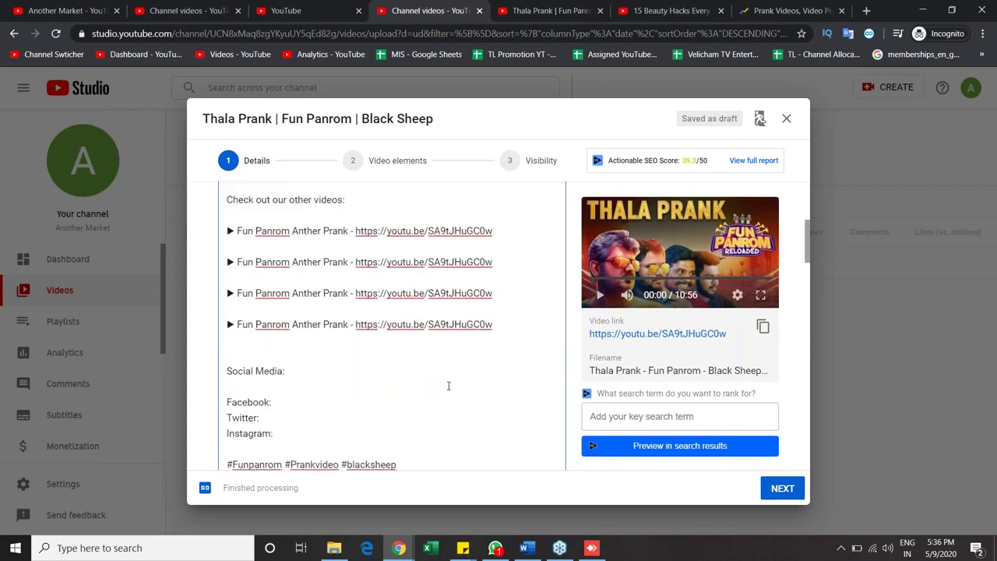
click(432, 388)
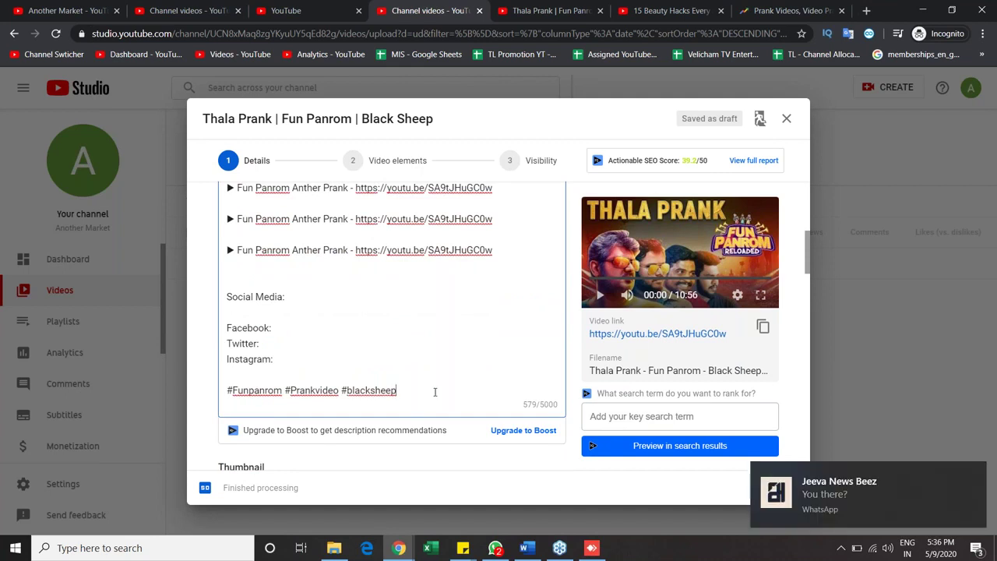
click(971, 474)
click(461, 387)
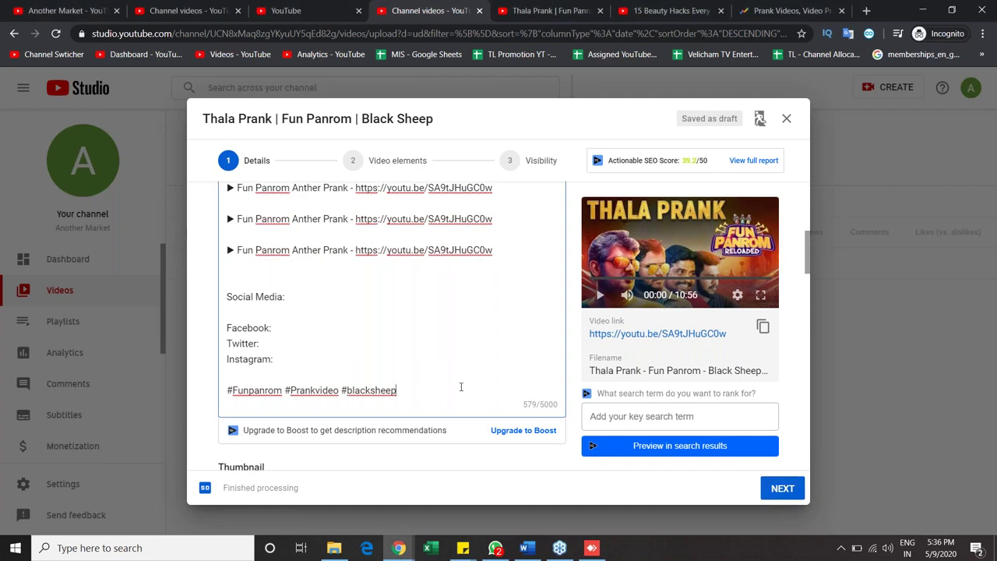
click(334, 321)
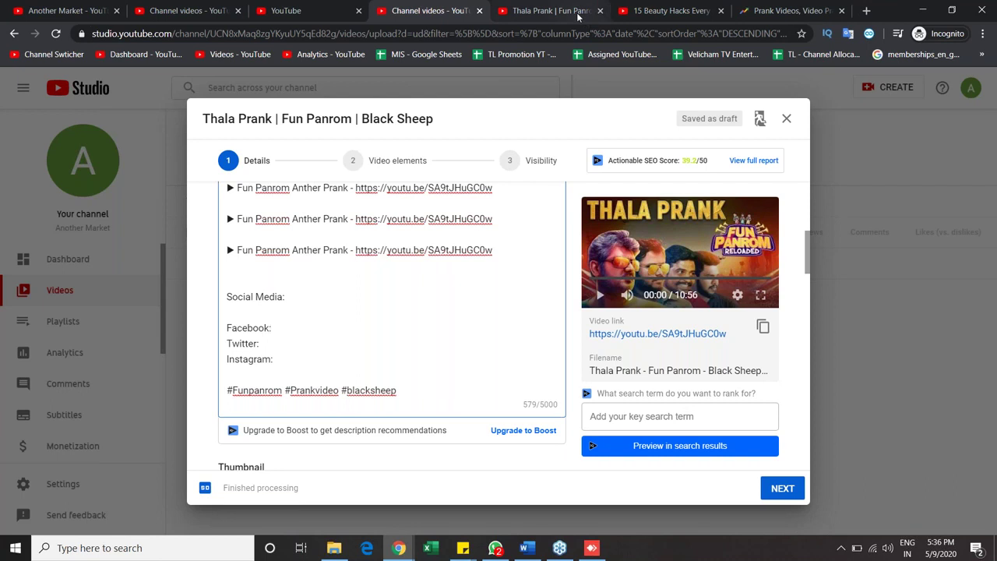
- Close the Thala Prank, 15 Beauty Hacks and Google Trends tabs and load youtube.com in a new tab
click(577, 15)
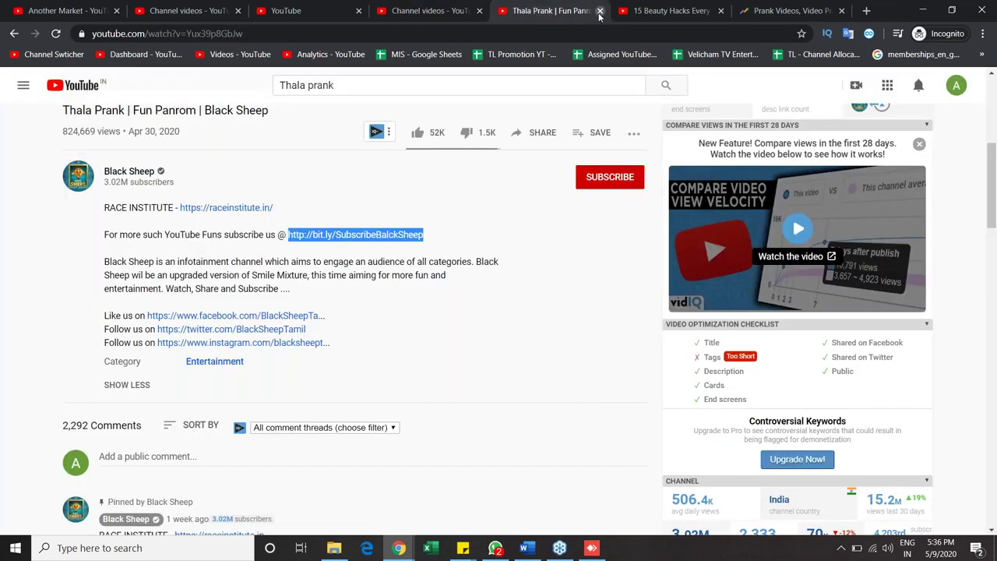
click(599, 12)
click(598, 12)
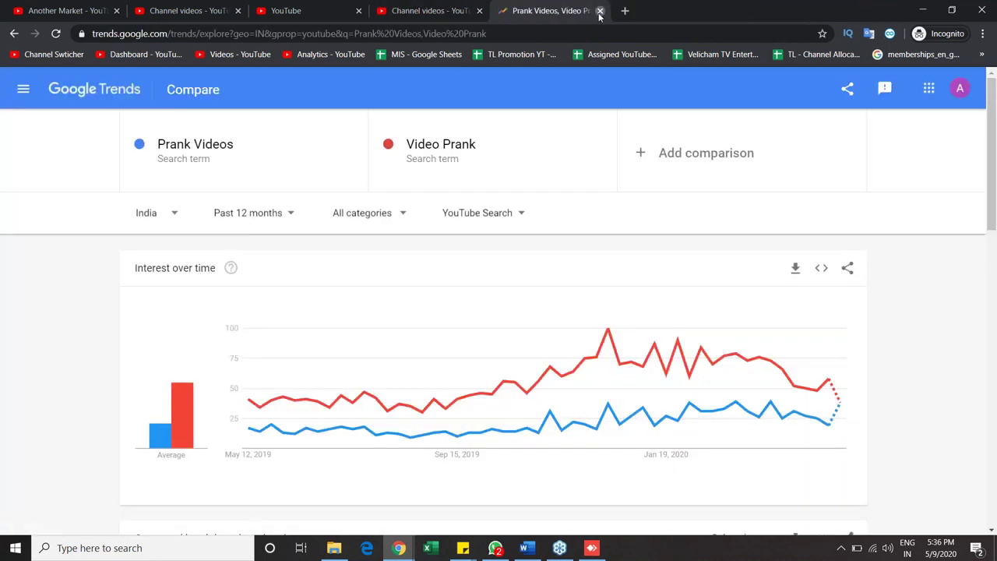
click(599, 12)
key(ctrl+t)
text(youtube.com)
key(Return)
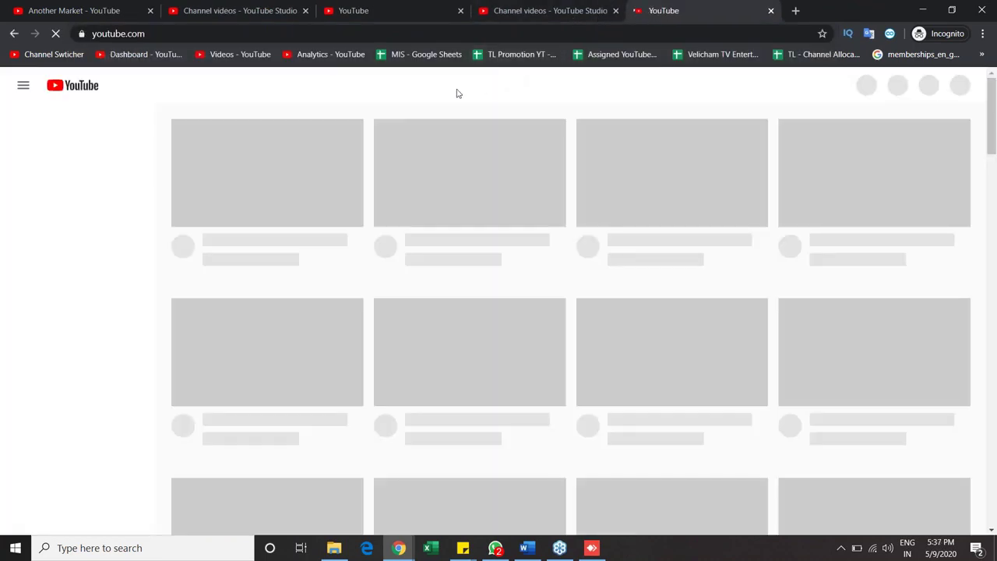
- Search YouTube for '#prankvideos', scan the results, and go back to the Studio draft
click(566, 10)
click(663, 10)
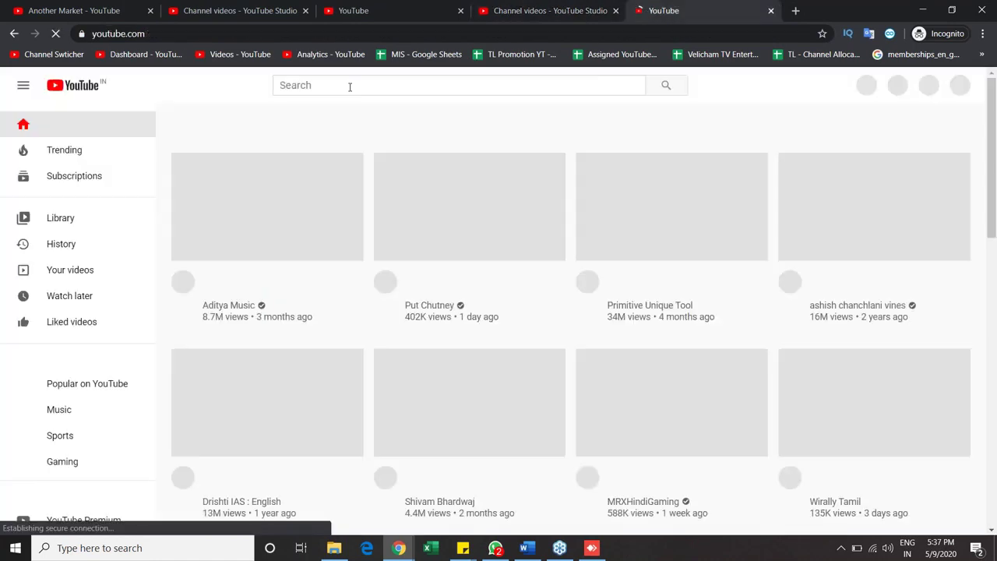
click(350, 86)
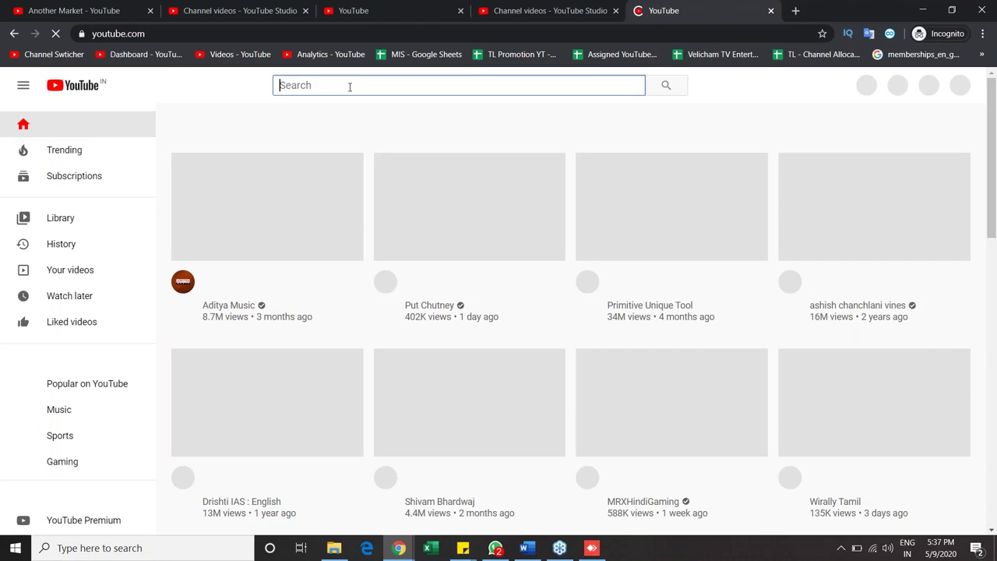
text(#)
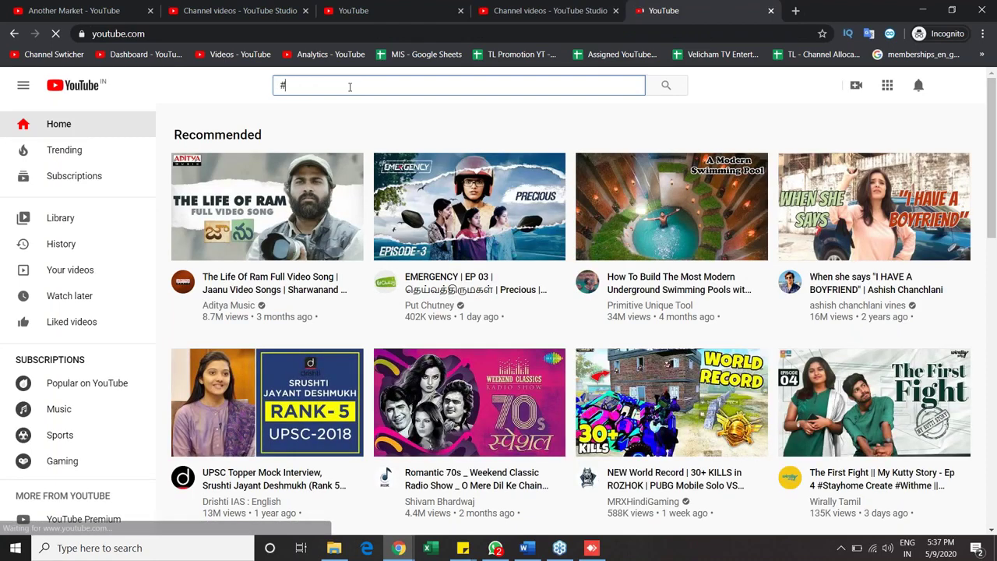
text(prankvideos)
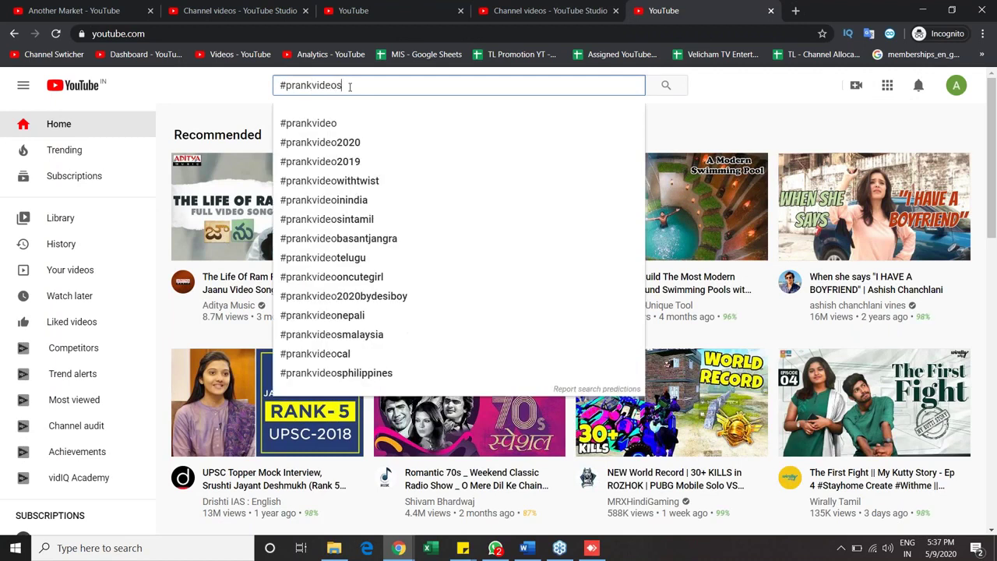
key(Return)
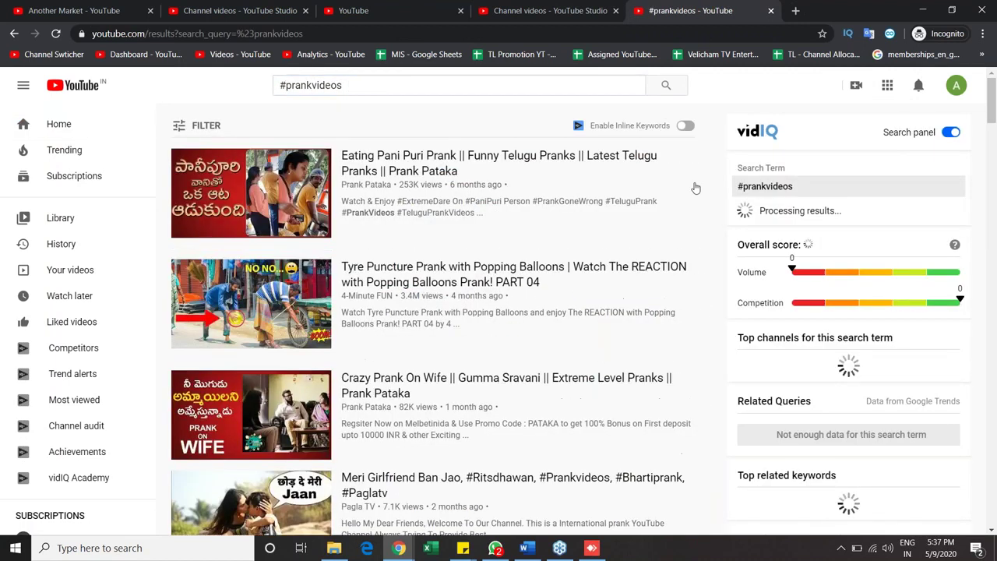
scroll(696, 187, down, 2)
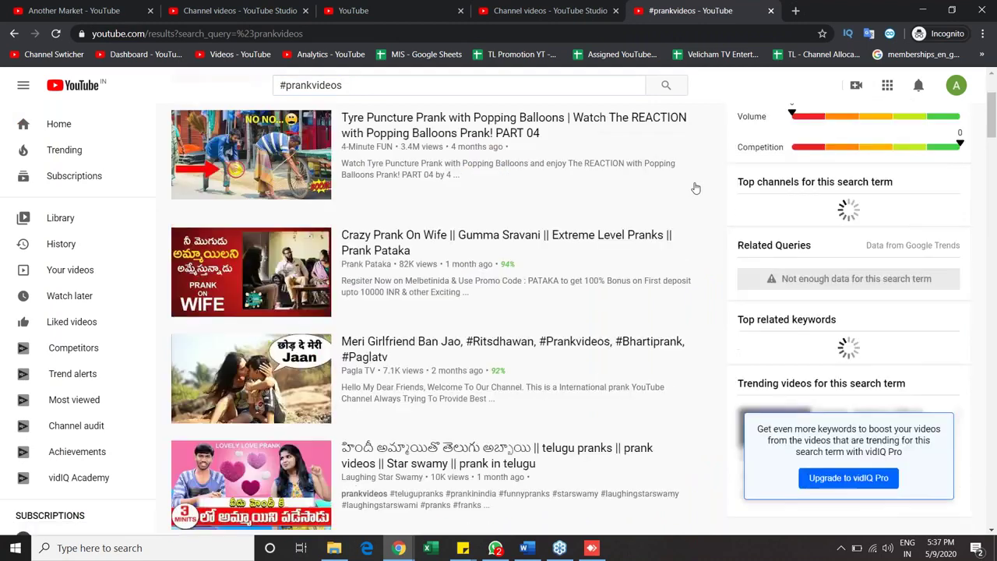
scroll(695, 188, down, 2)
scroll(696, 188, down, 2)
scroll(696, 188, up, 3)
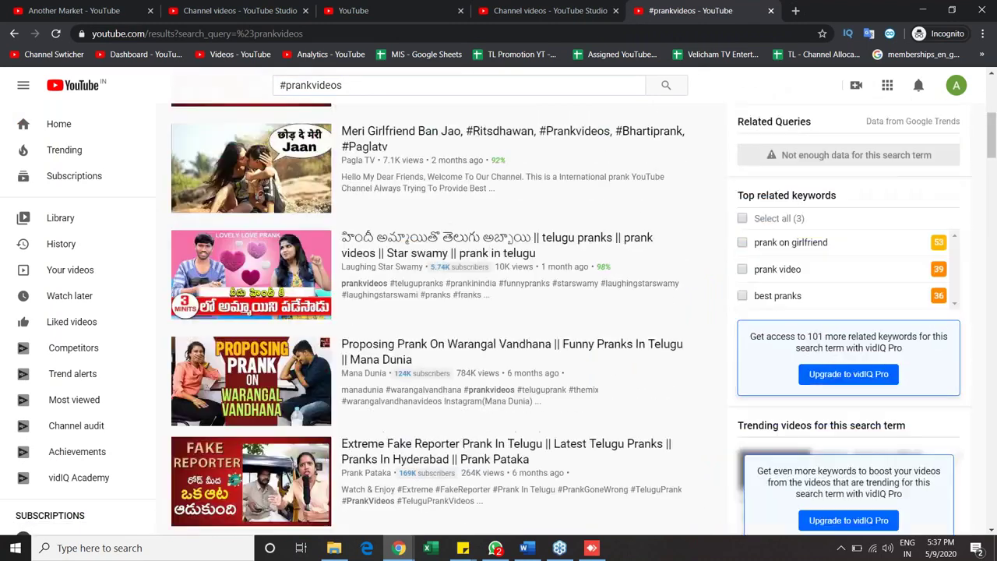
scroll(695, 188, up, 4)
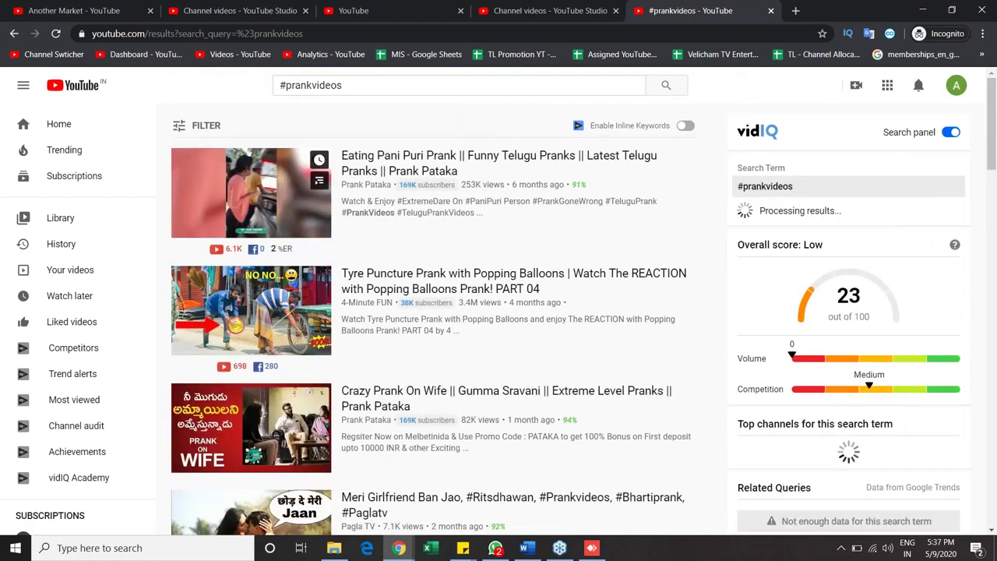
key(ctrl+shift+Tab)
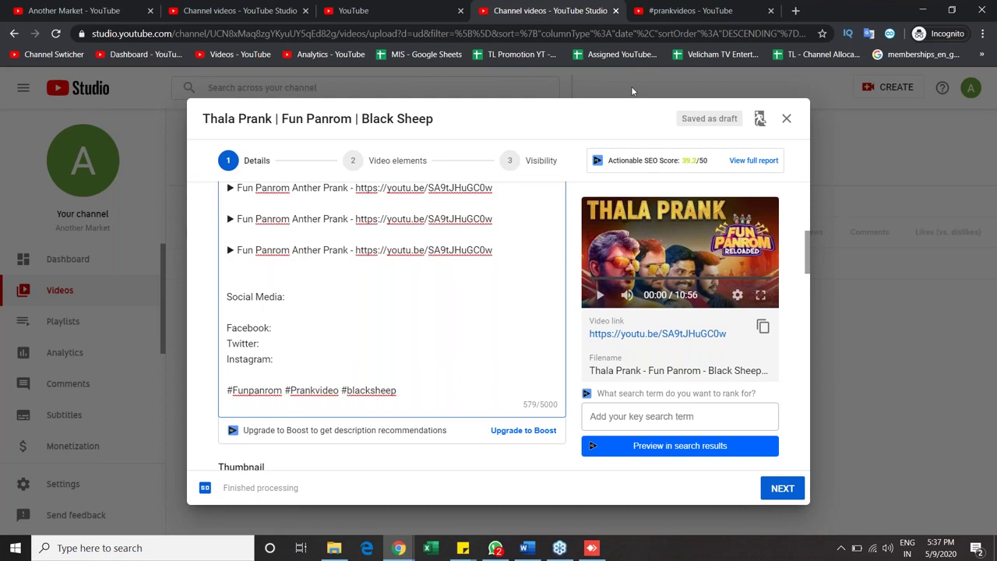
- Search YouTube for '#funpanrom', note its vidIQ score of 32/100, then return to the draft
click(675, 10)
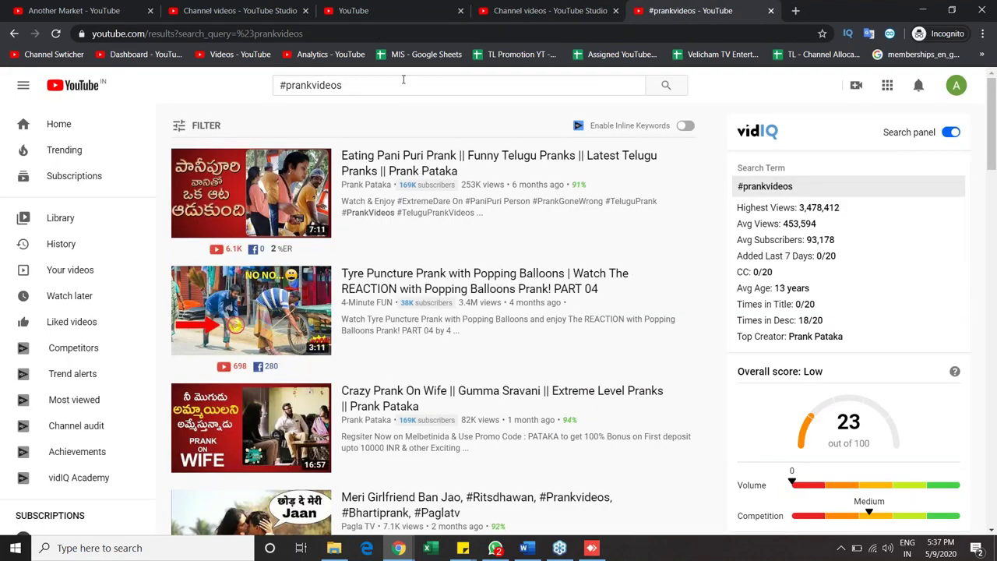
click(402, 82)
text(#funpanrom)
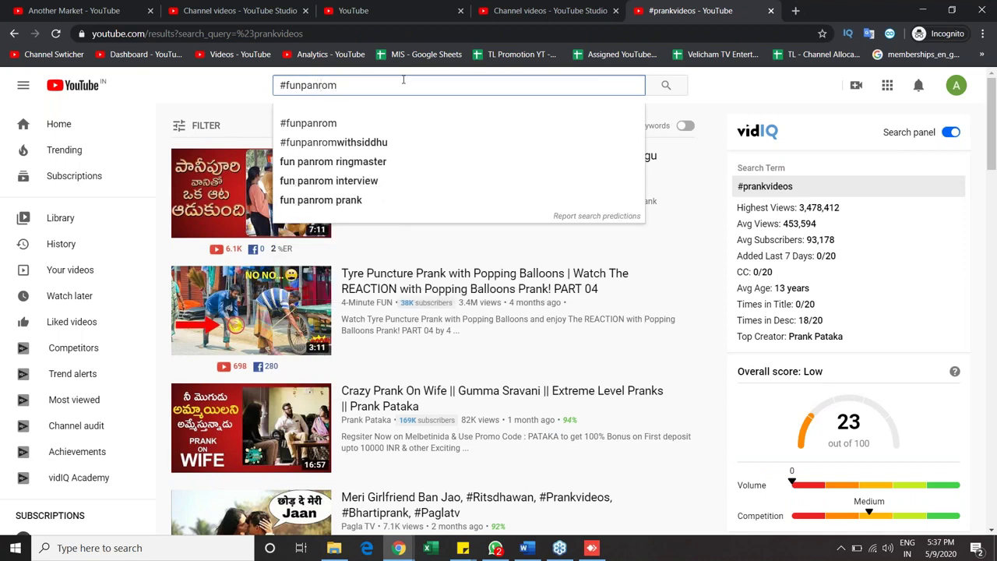
key(Return)
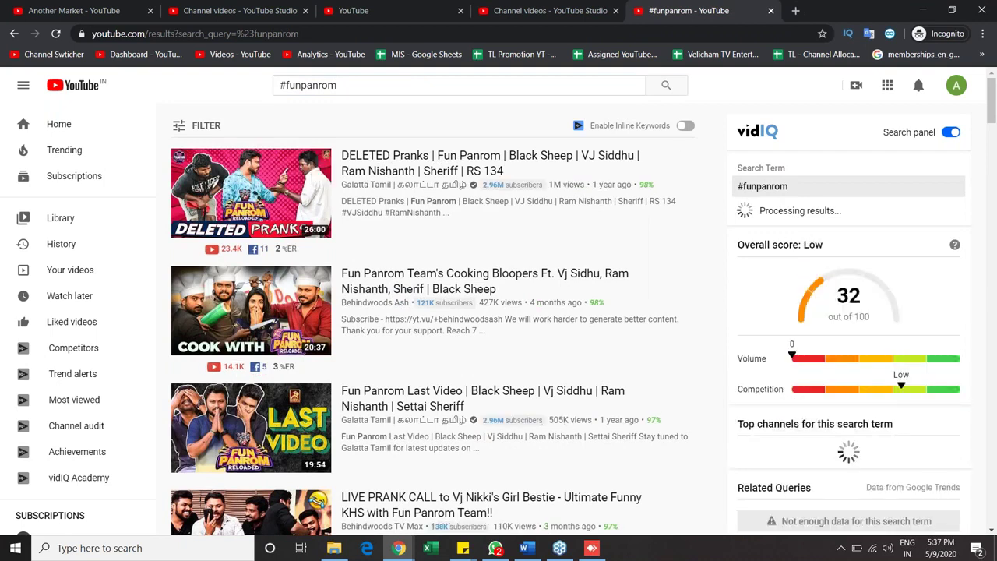
click(487, 10)
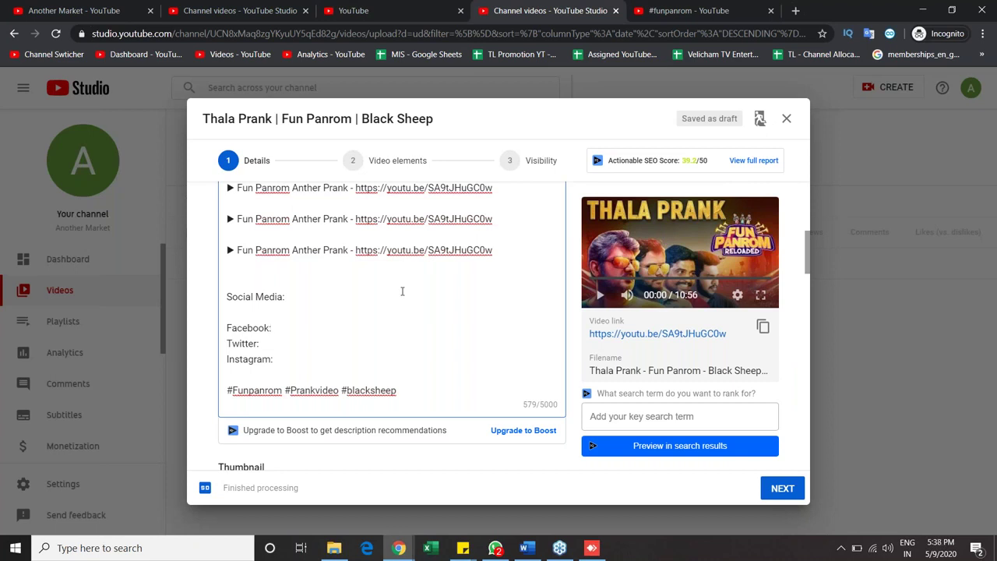
scroll(402, 290, up, 5)
scroll(401, 291, down, 9)
scroll(423, 300, up, 4)
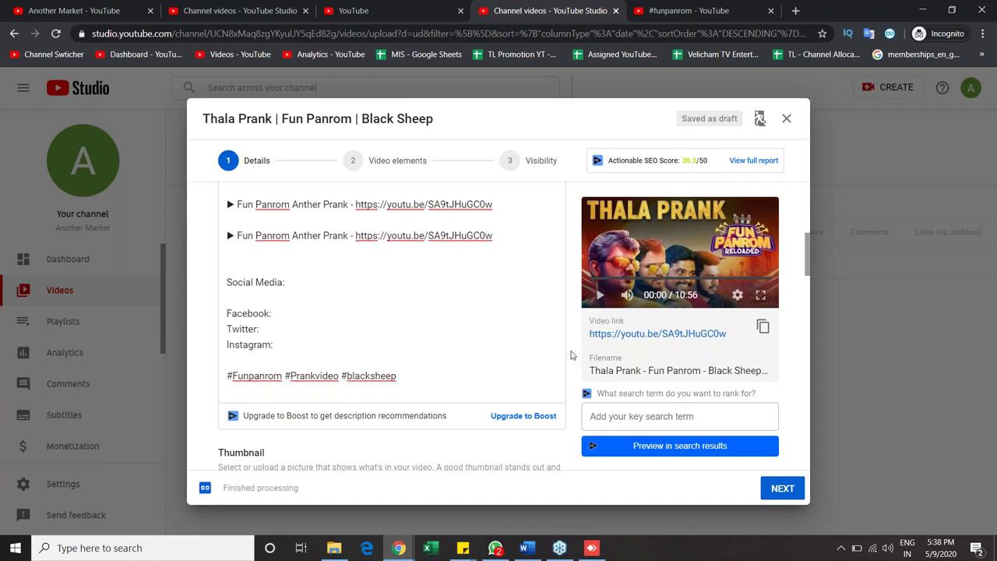
scroll(570, 354, down, 2)
scroll(570, 354, up, 2)
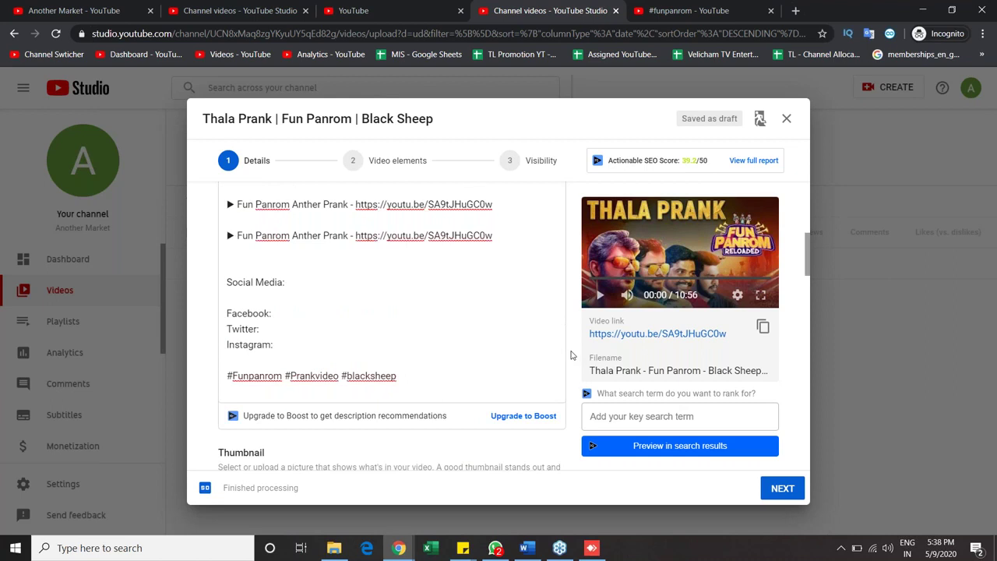
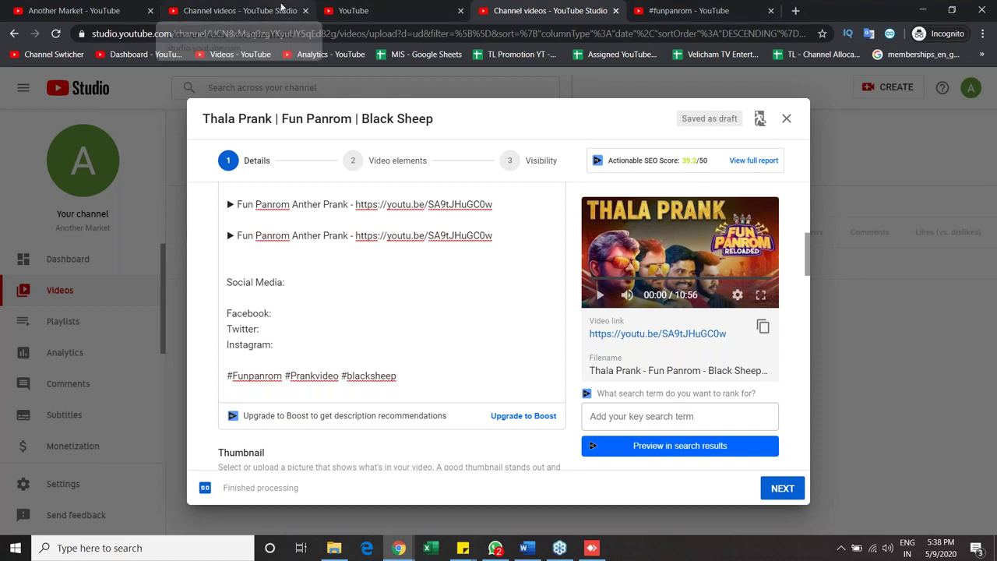
- Bring the channel switcher page to the front and scroll through the account list
key(alt+Tab)
key(alt+Tab)
key(alt+Tab)
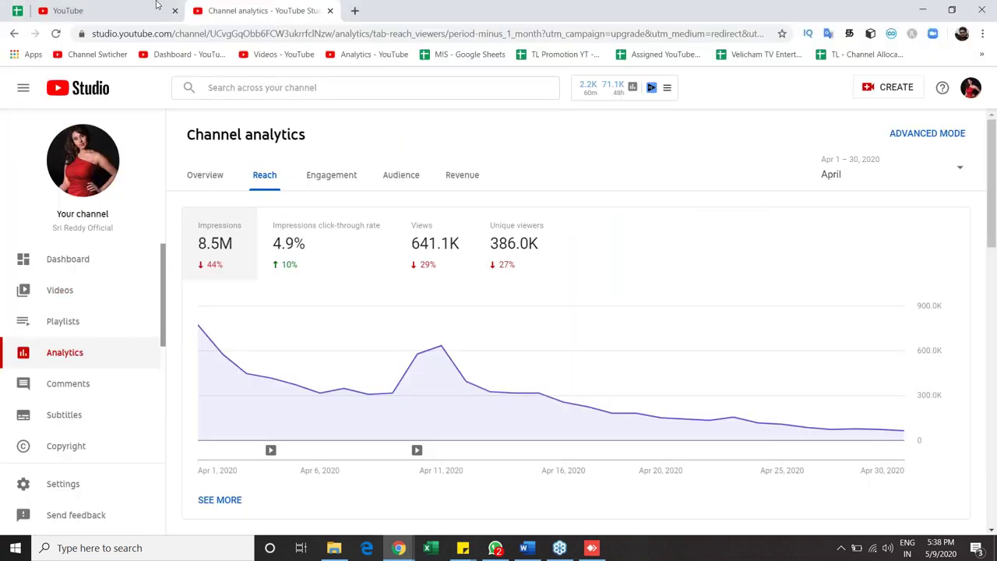
click(156, 7)
click(471, 136)
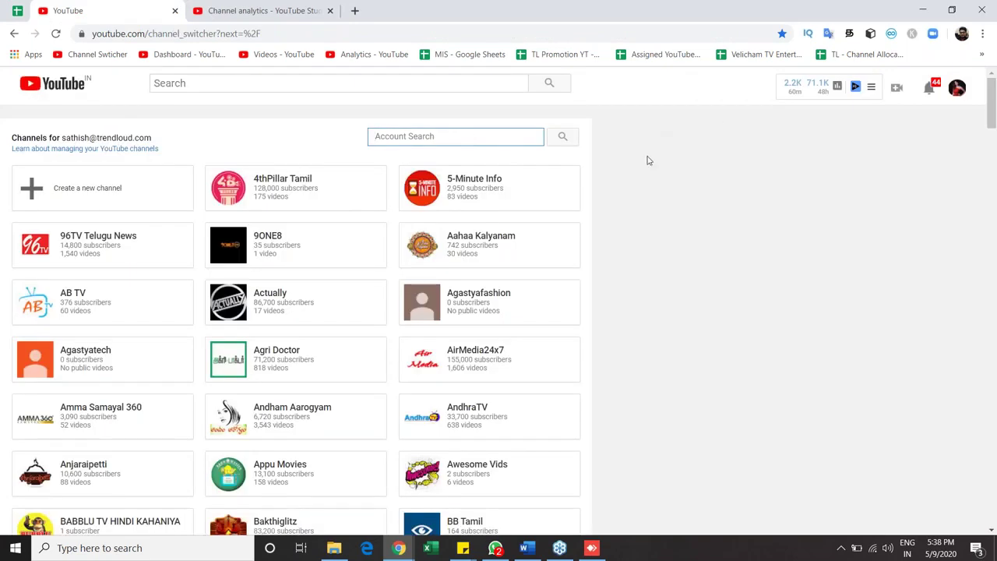
scroll(647, 160, down, 1)
scroll(648, 160, down, 2)
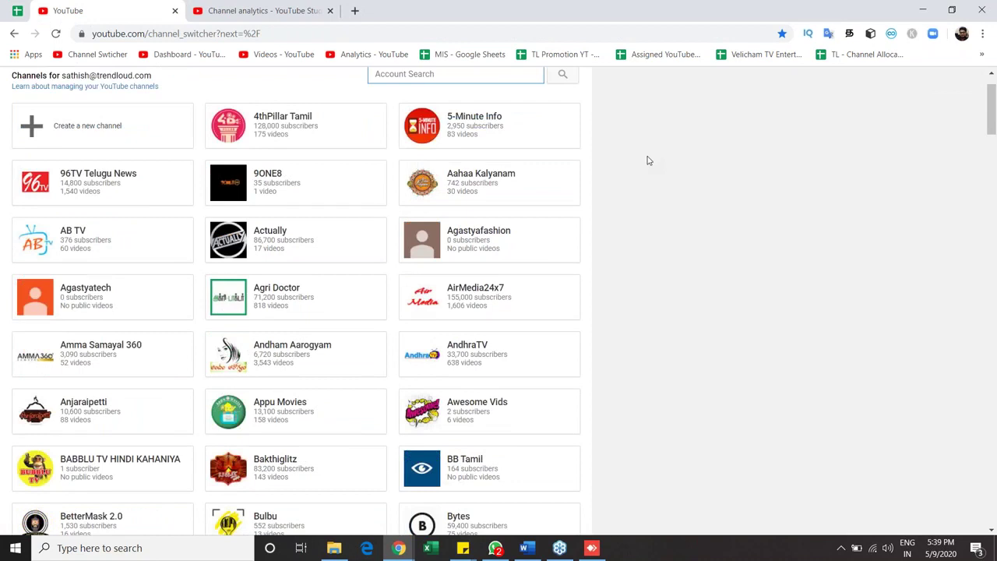
scroll(648, 160, up, 2)
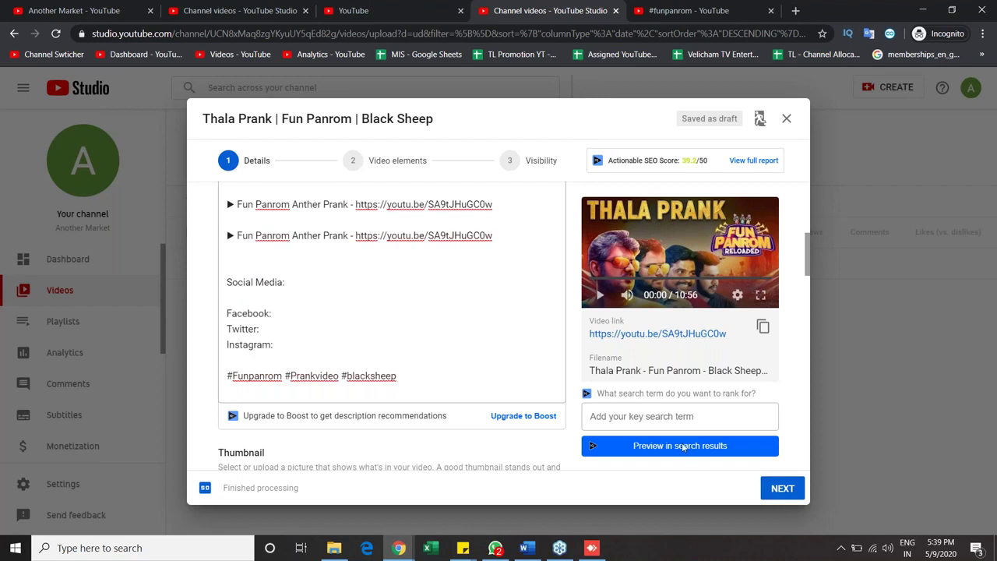
- Publish the Thala Prank upload as Unlisted and dismiss the Video published notice
click(781, 489)
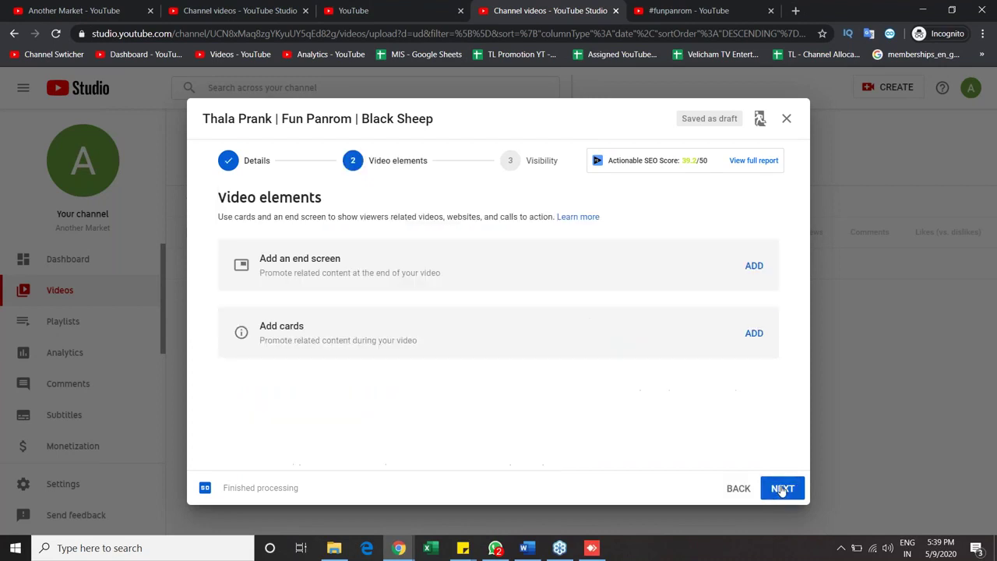
click(781, 489)
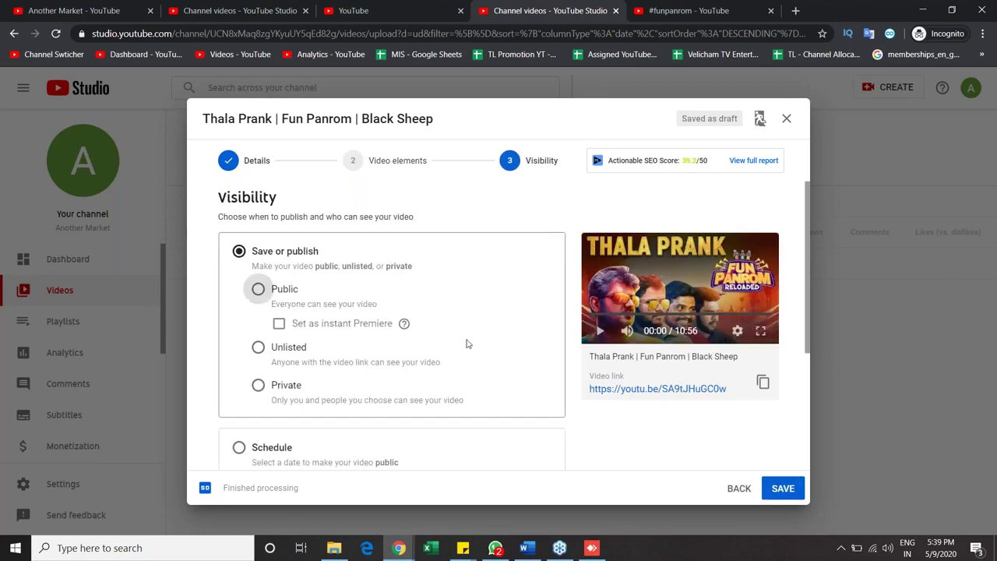
click(283, 351)
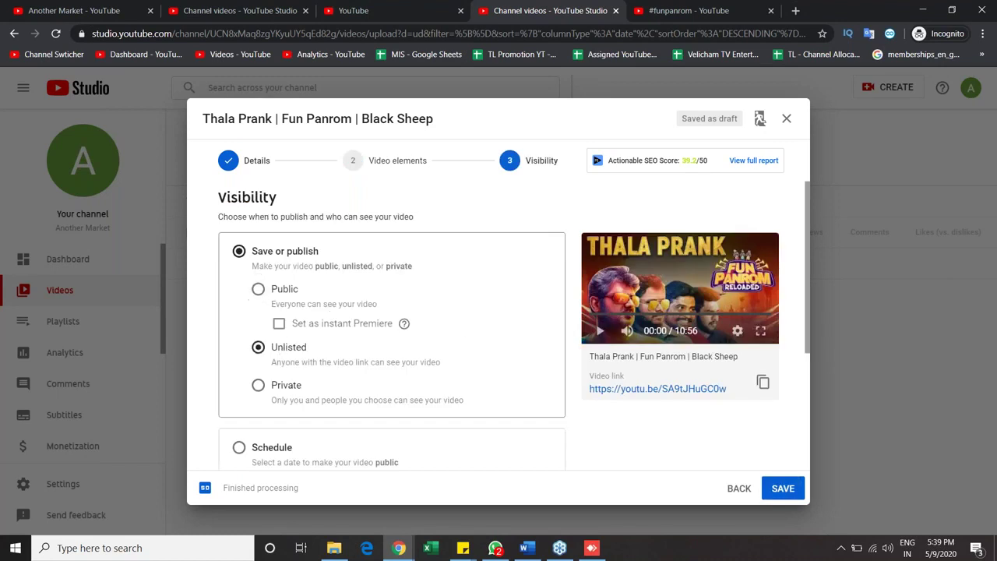
click(791, 489)
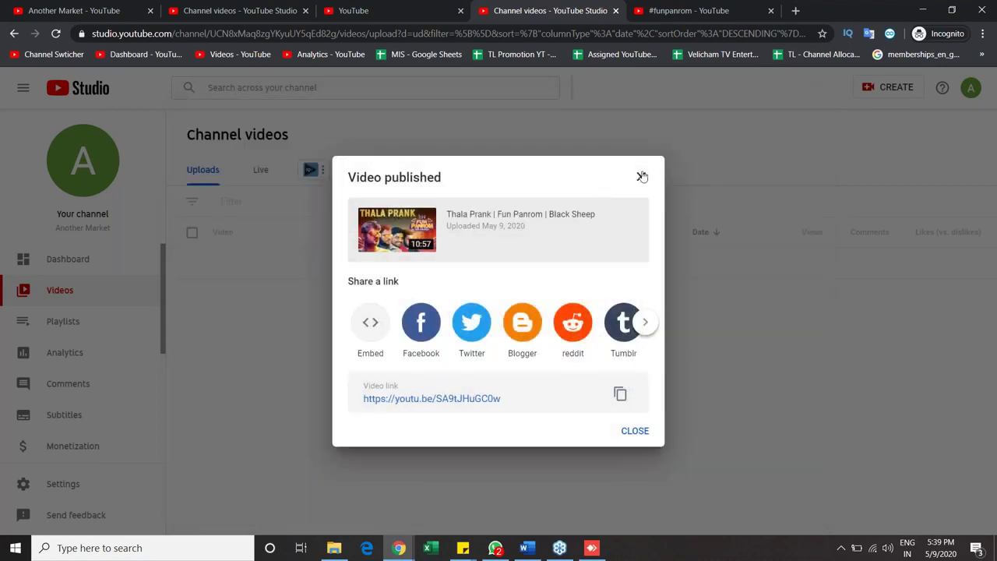
click(638, 173)
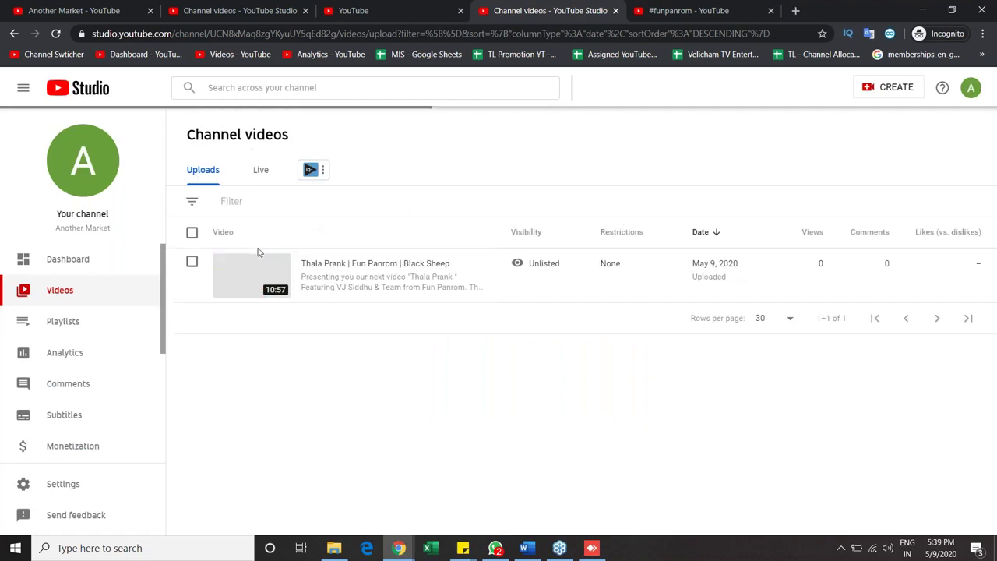
- Open the Thala Prank video in the Editor and load its 10:56 timeline
click(312, 263)
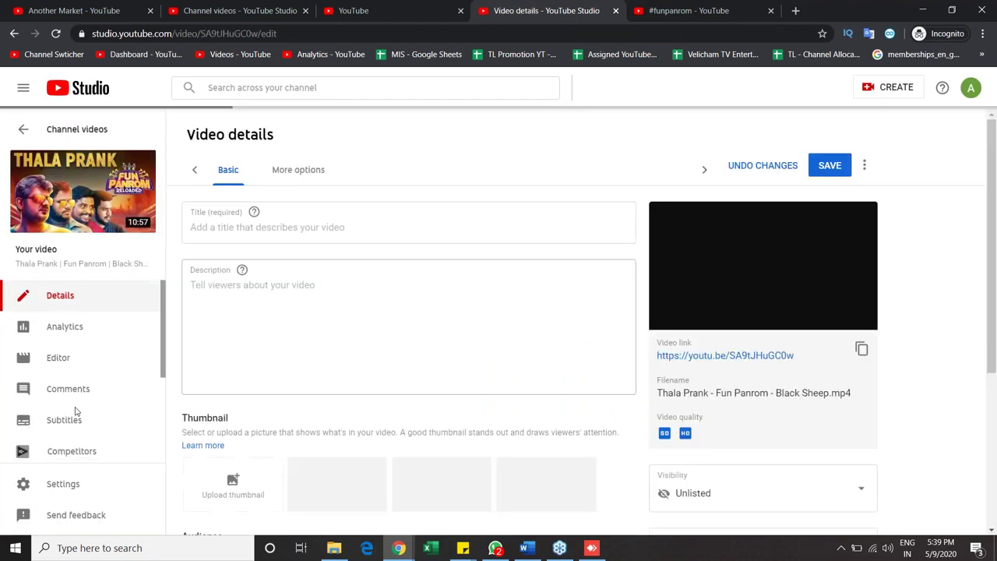
click(63, 359)
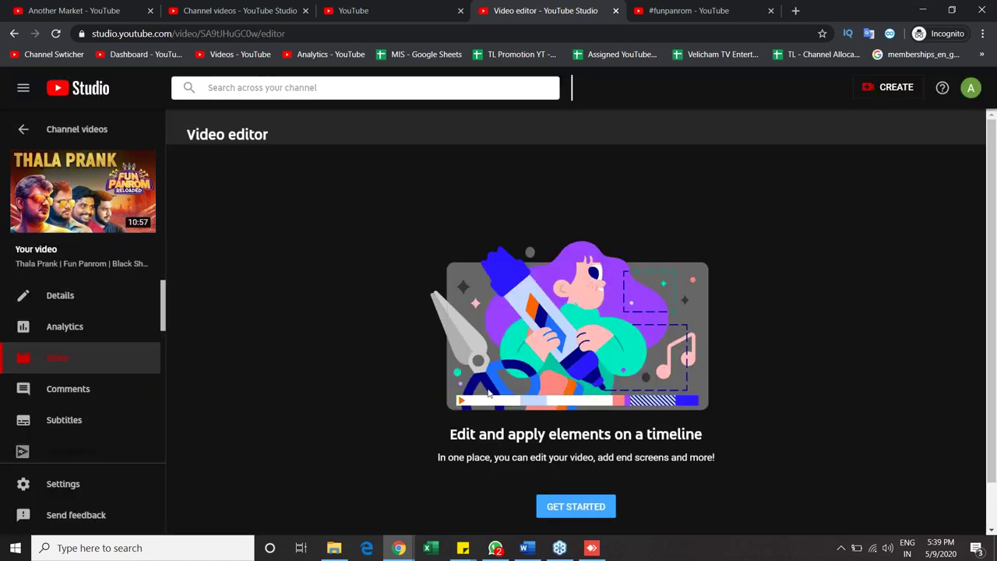
click(589, 508)
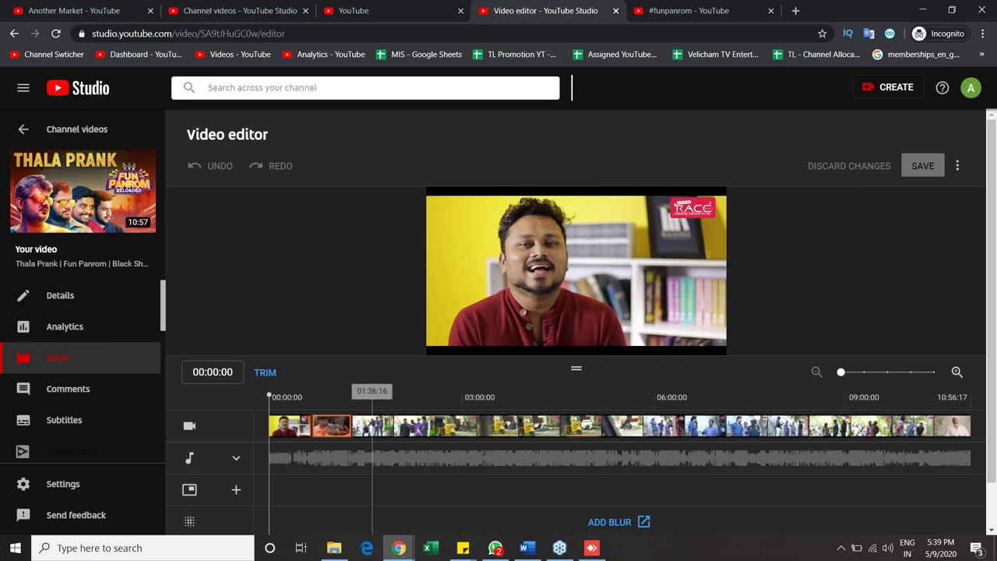
- Split the timeline at 02:05:06 and widen the split into a short cut section near 02:07
click(372, 400)
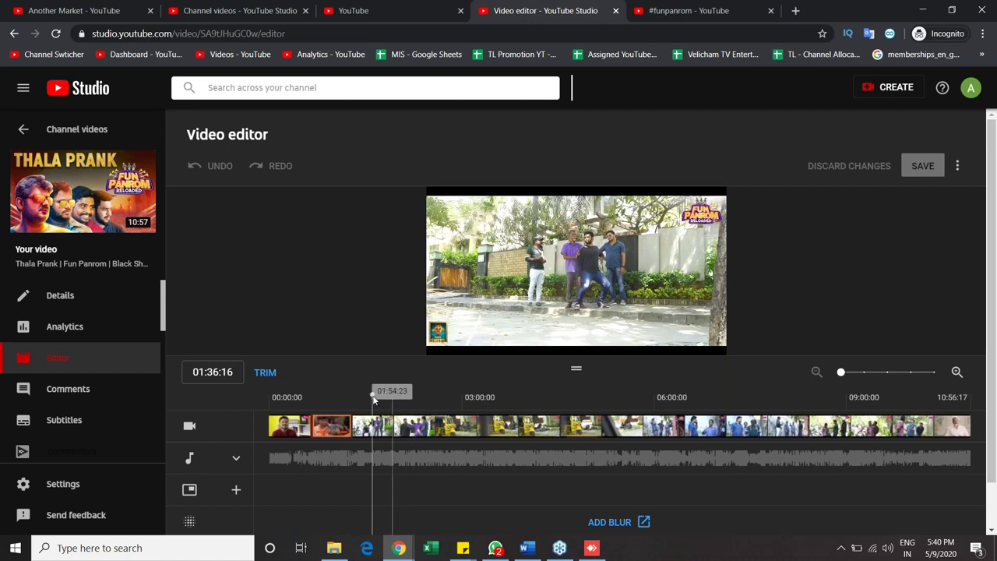
click(404, 397)
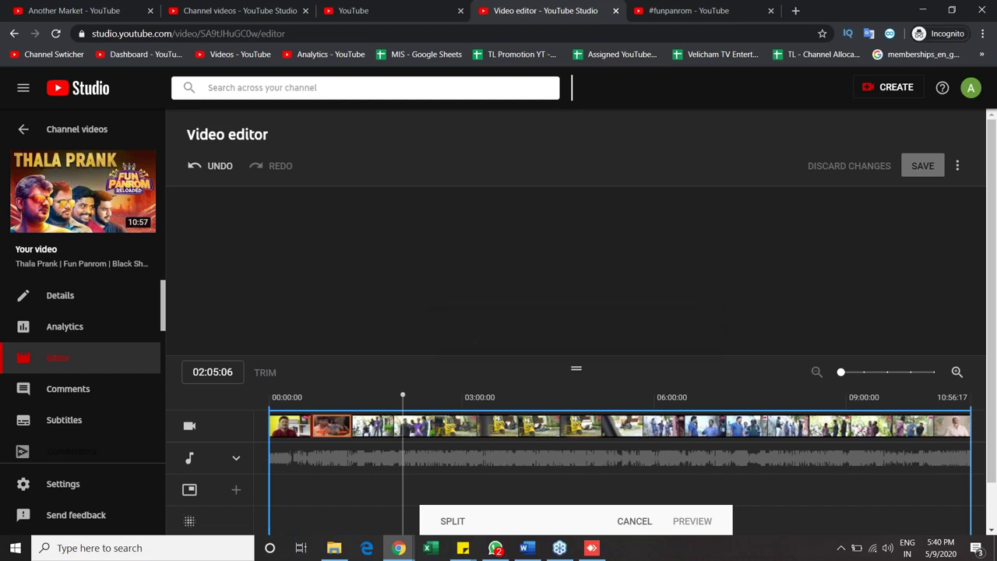
click(452, 521)
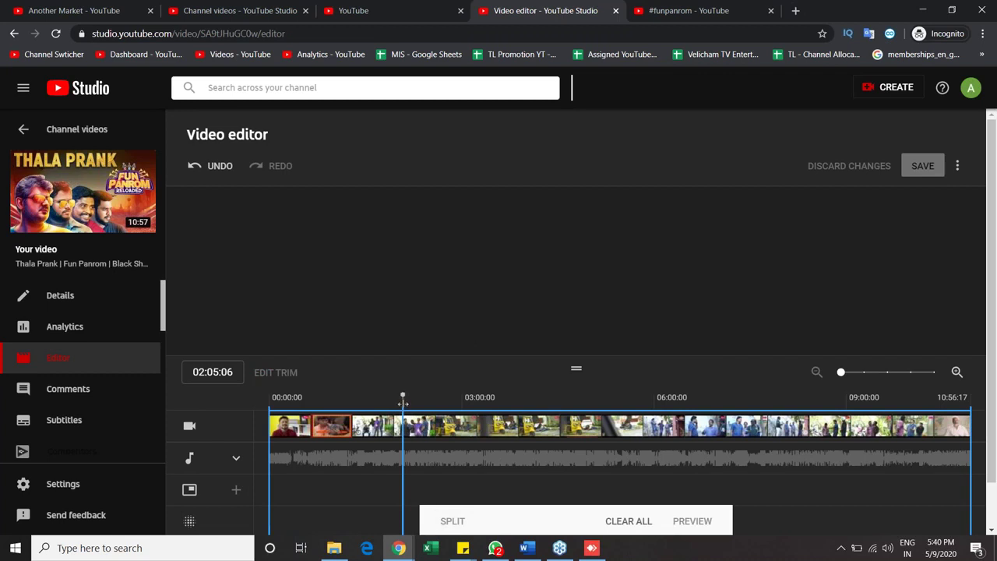
click(433, 404)
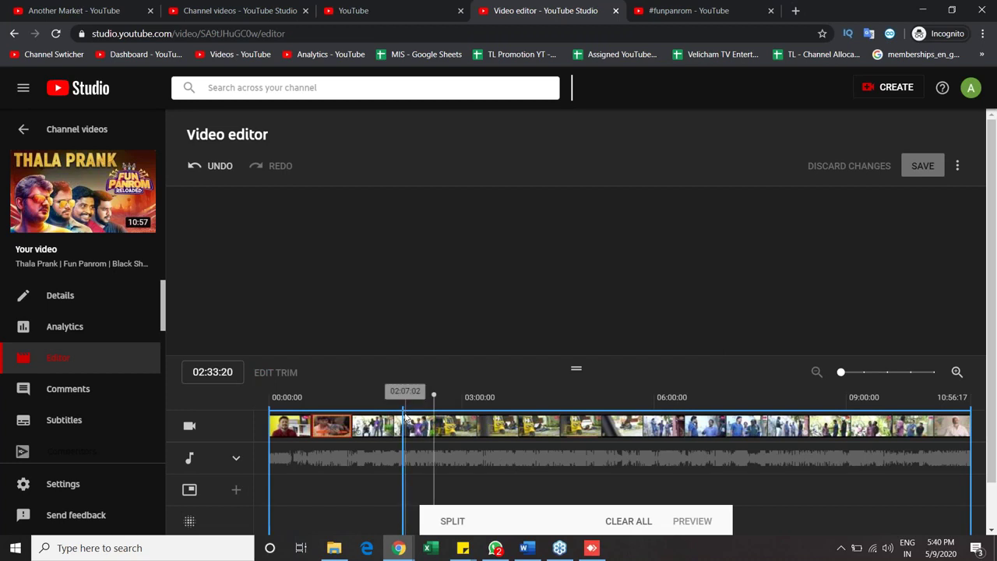
drag(403, 414, 430, 414)
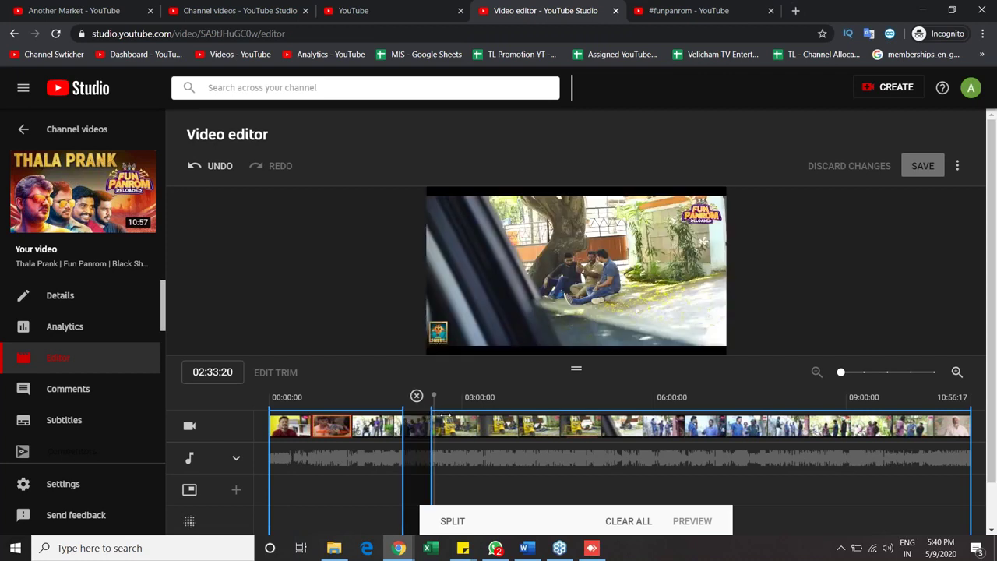
drag(444, 416, 445, 417)
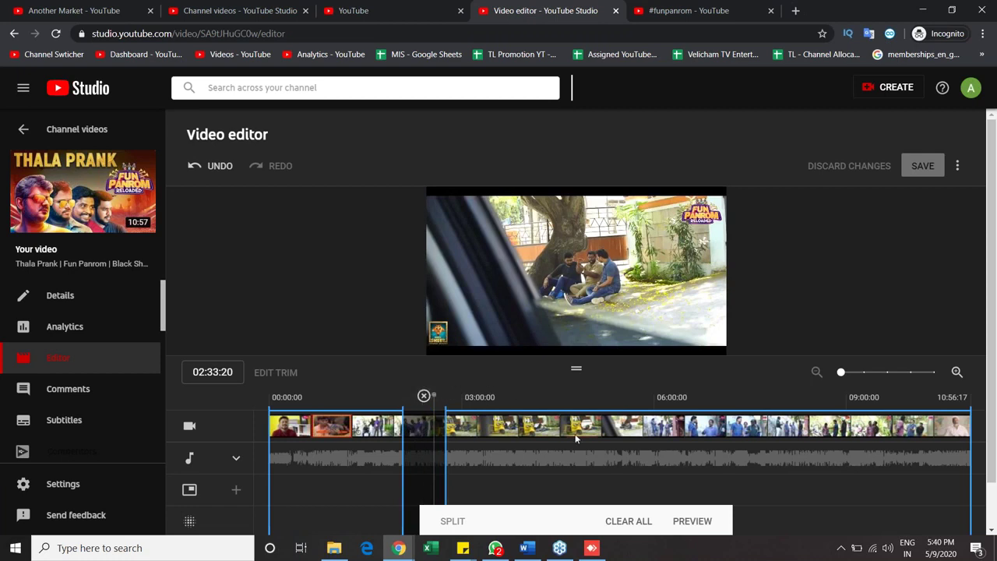
- Preview the trim from 01:52:12, then confirm discarding the editor changes
click(689, 521)
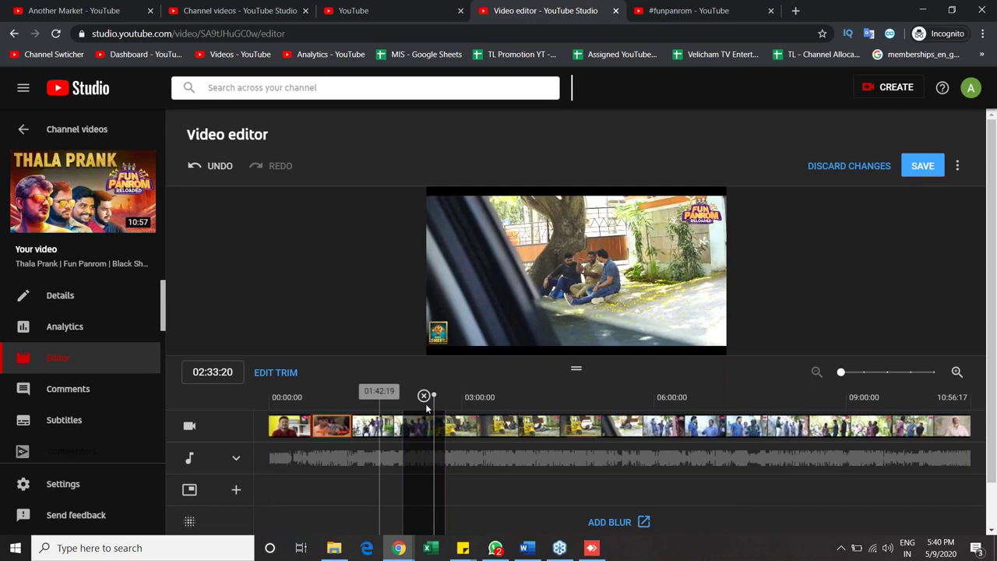
click(389, 399)
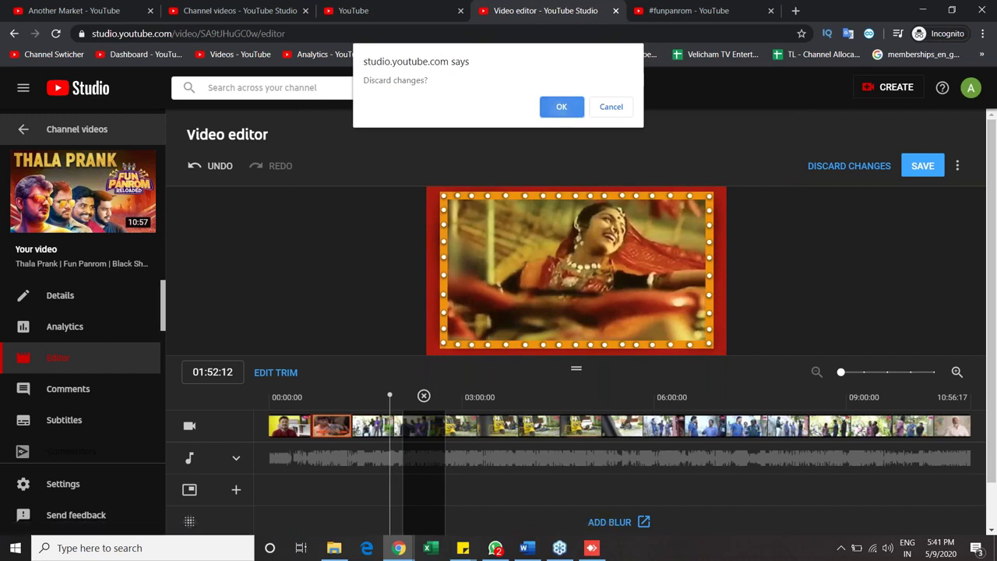
click(566, 114)
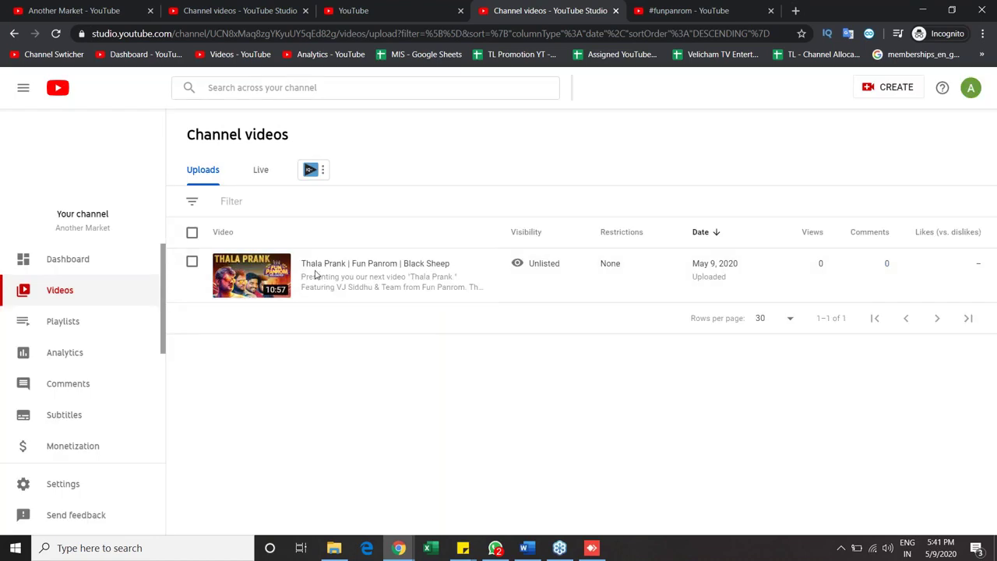
- Reopen the Thala Prank details page and discard the pending end screen edits
click(315, 268)
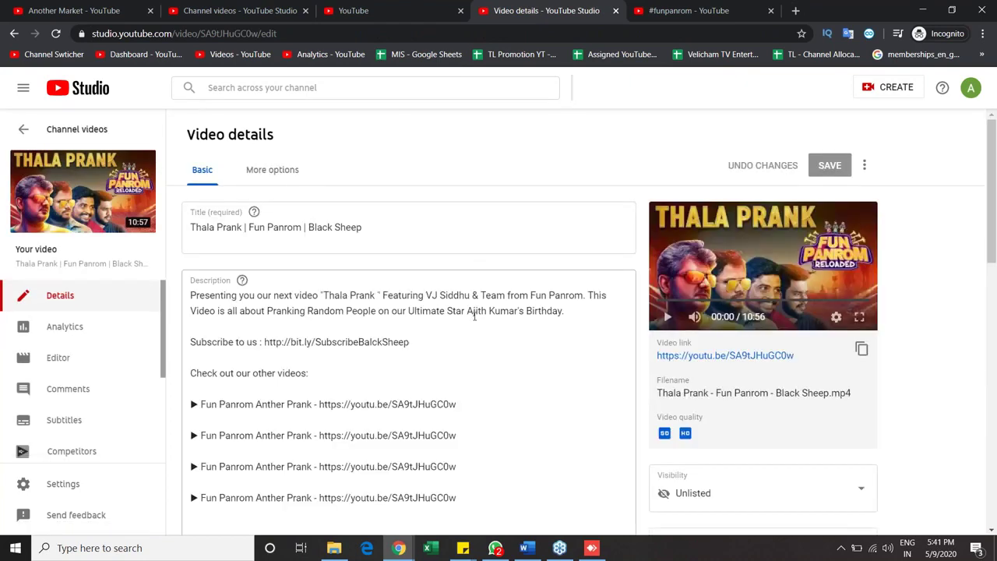
scroll(474, 315, down, 4)
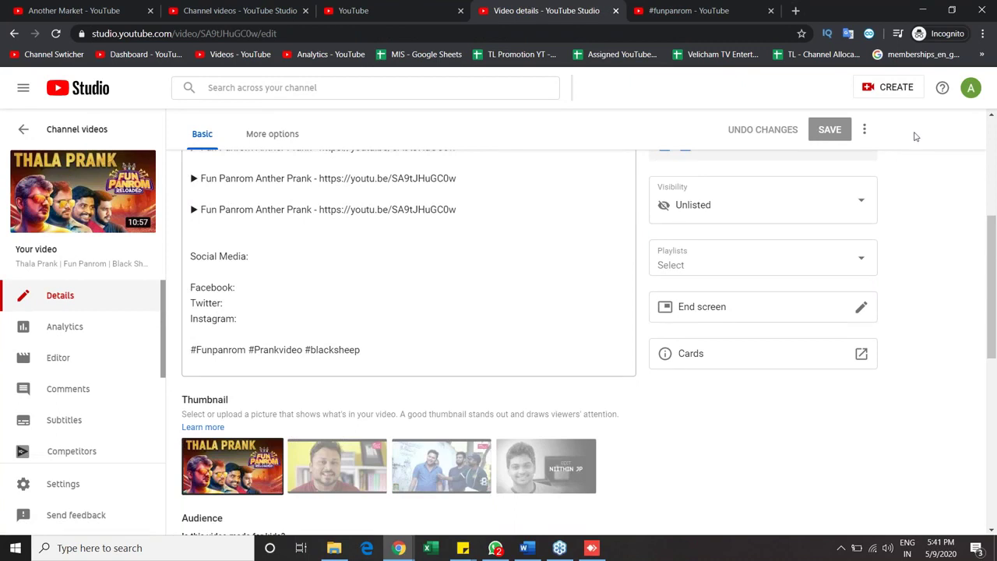
scroll(689, 325, down, 2)
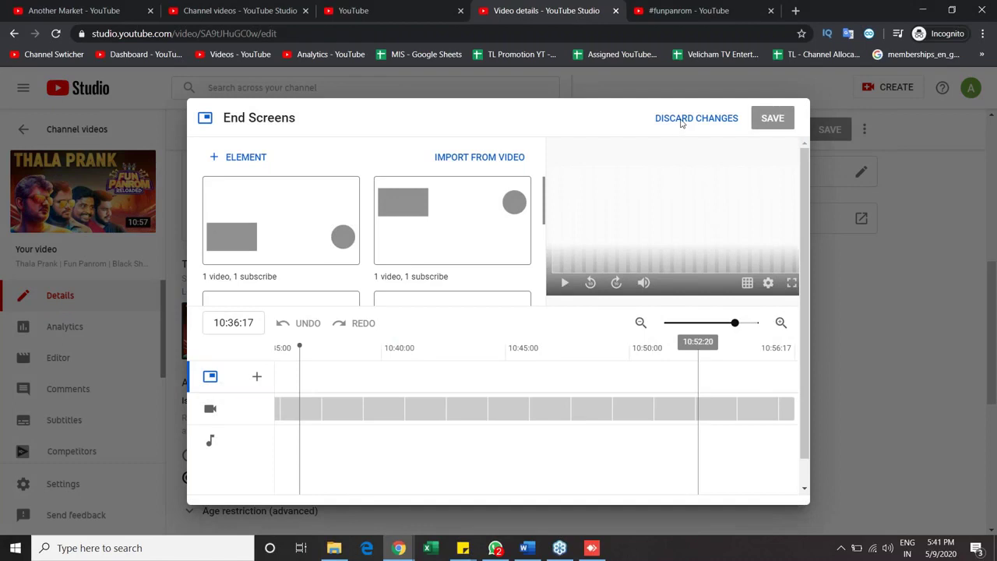
click(665, 125)
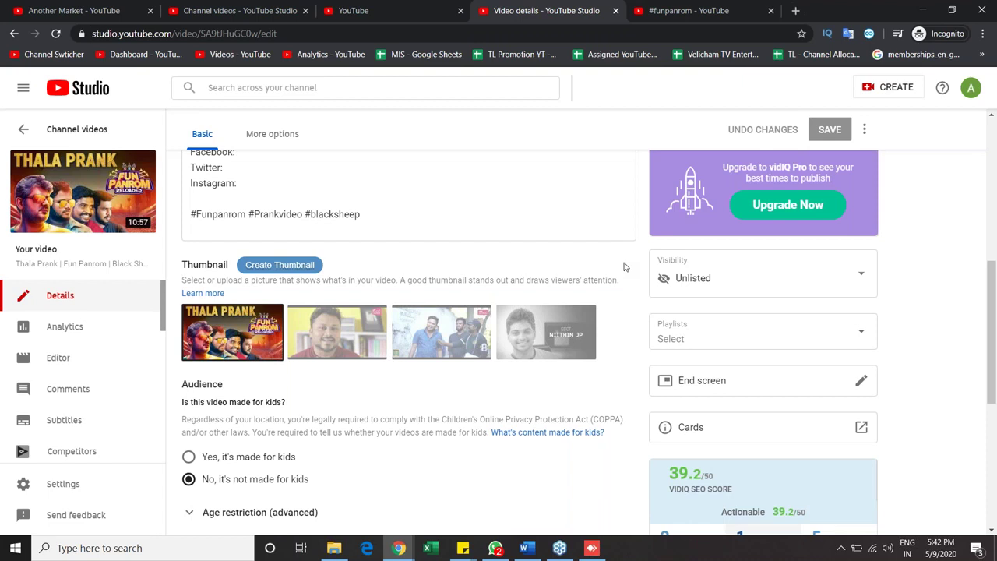
- Scroll down to the End screen row and open the End Screens editor
scroll(640, 351, up, 2)
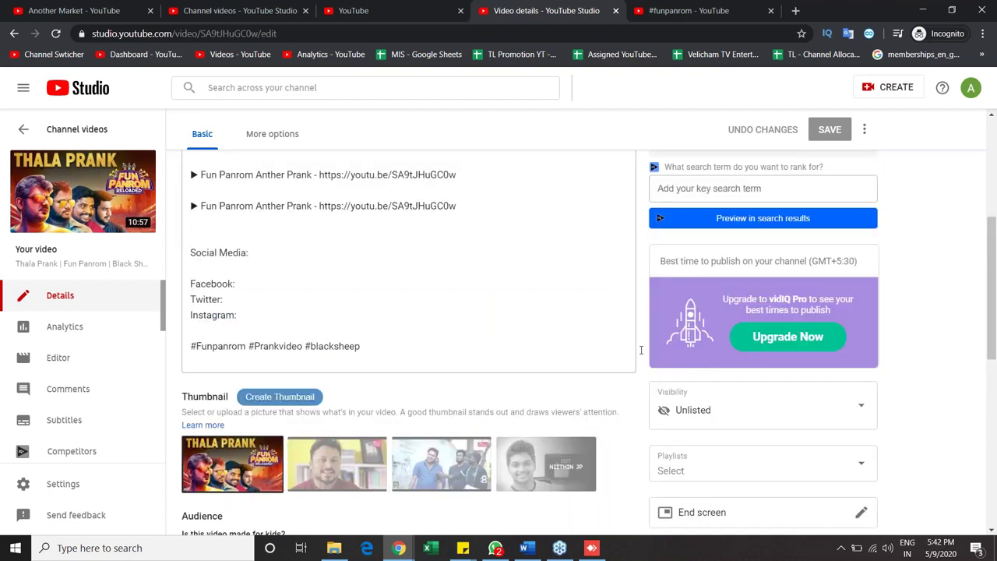
scroll(640, 351, up, 3)
scroll(641, 350, down, 2)
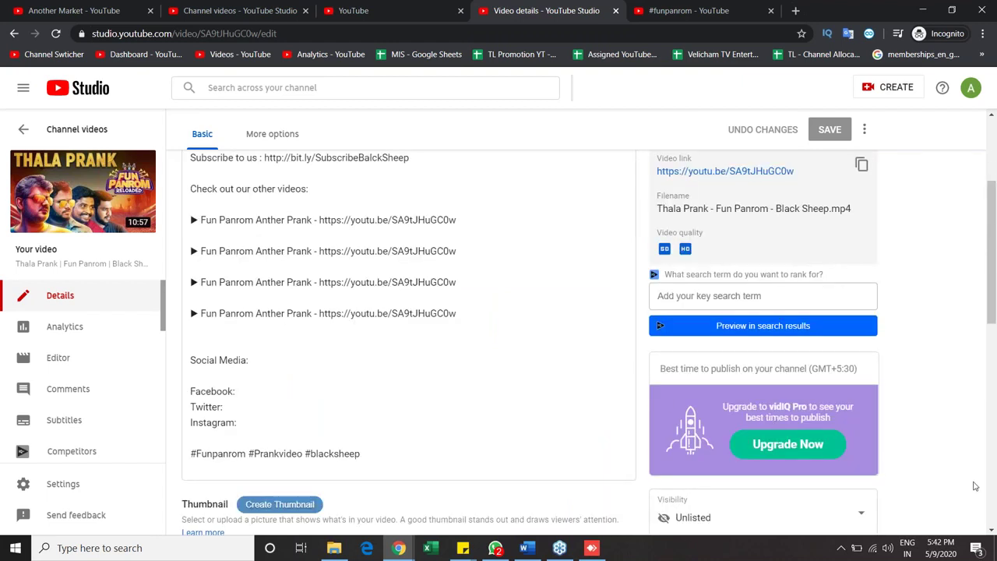
scroll(993, 532, down, 3)
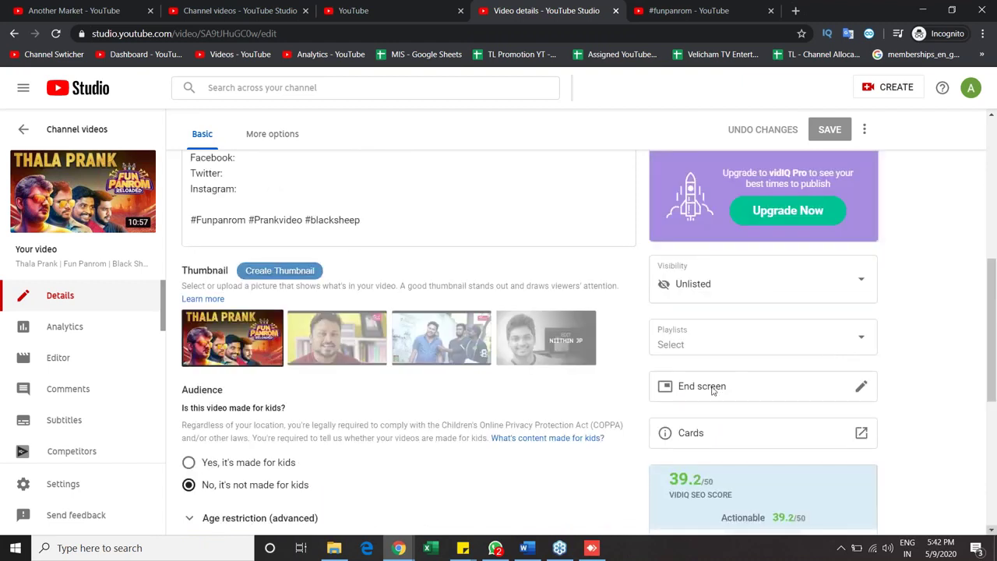
scroll(712, 389, down, 1)
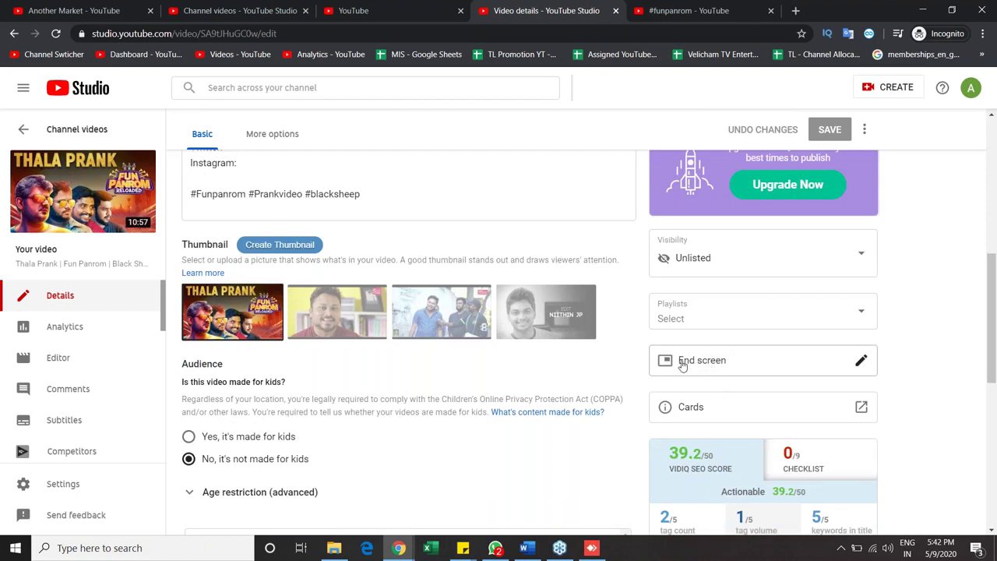
click(682, 363)
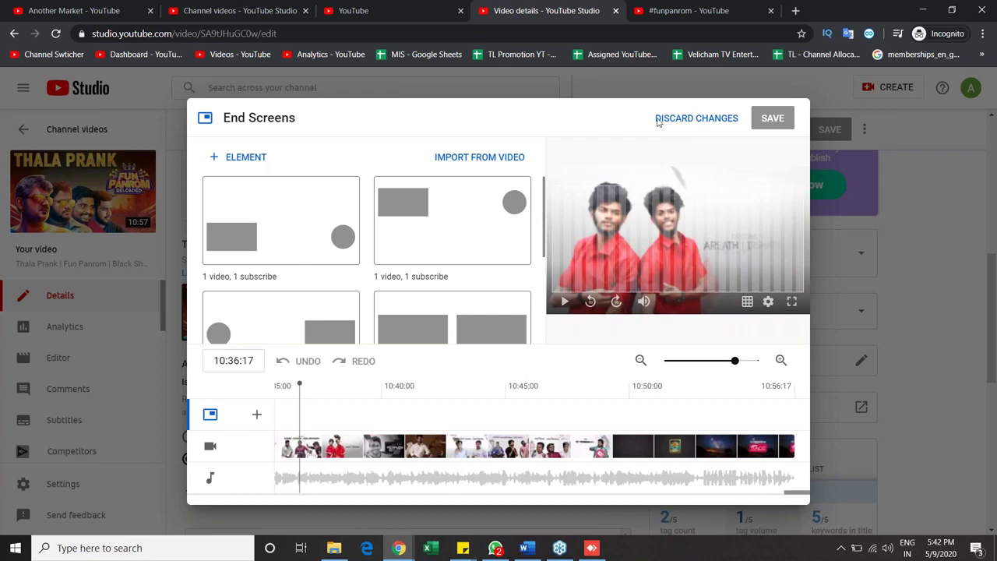
- Discard the End Screens changes, returning to the Thala Prank details page
click(658, 118)
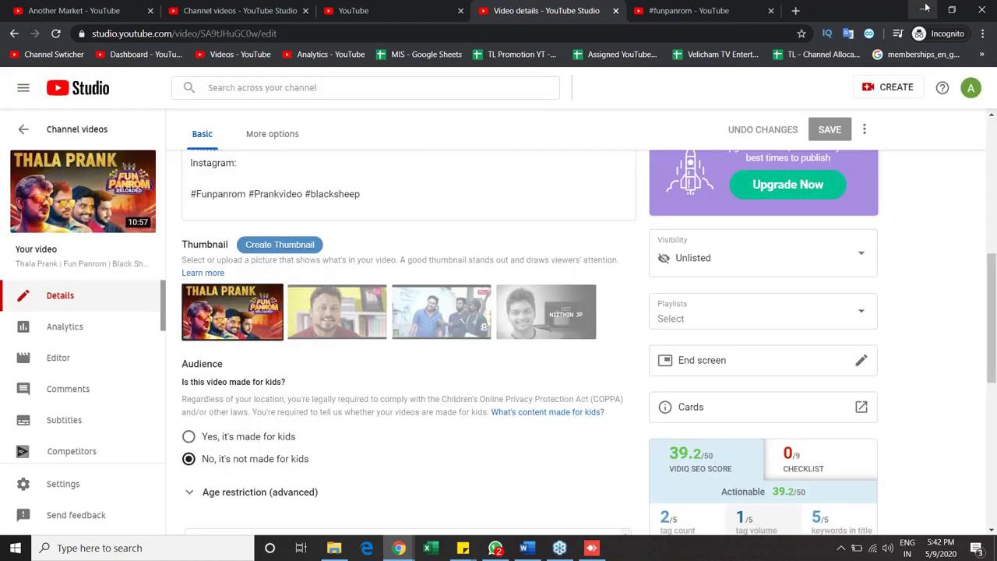
- Minimize both Chrome windows and the YouTube Marketing document, and close the Downloads folder
click(924, 8)
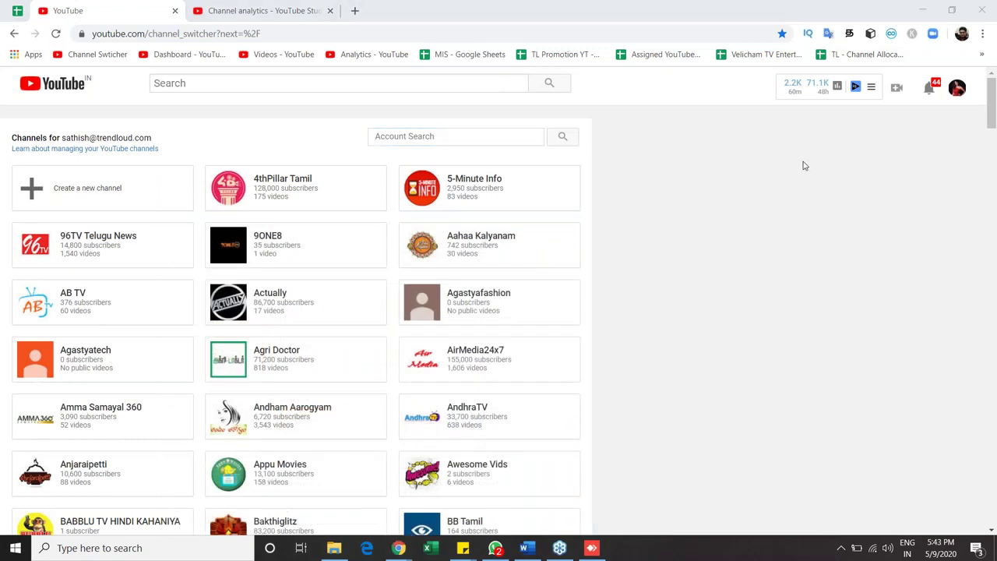
click(919, 8)
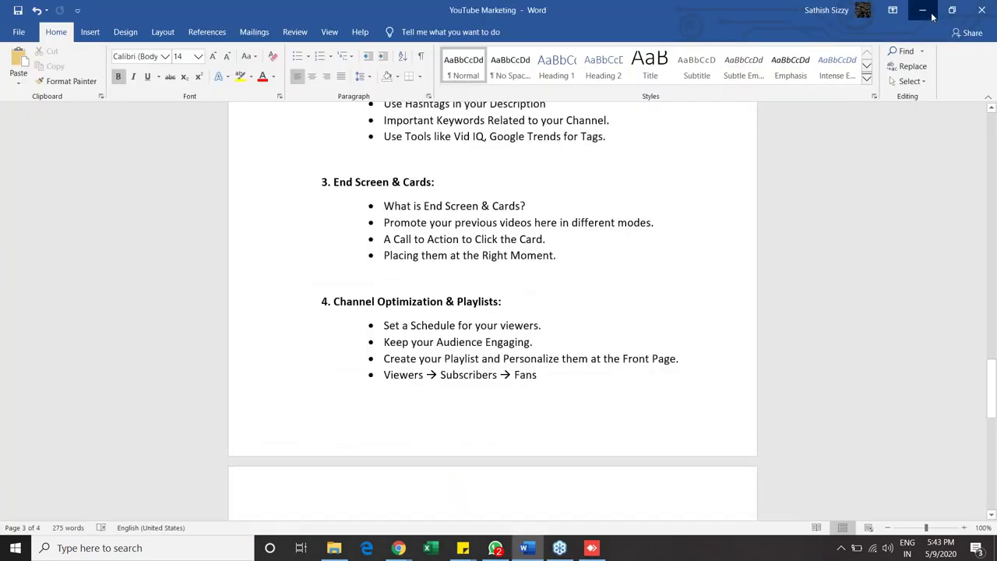
click(930, 14)
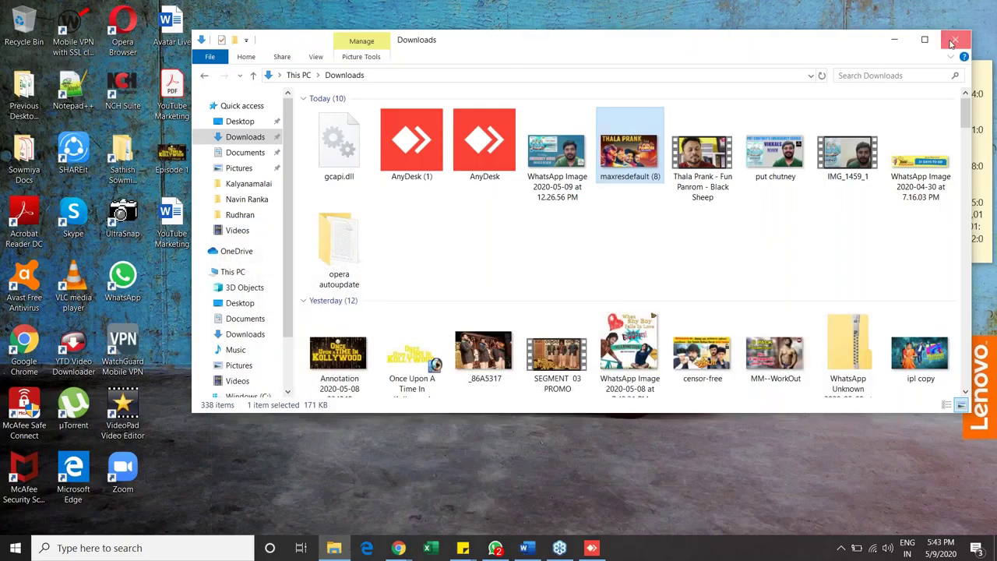
click(953, 40)
- Refresh the desktop and bring the Video details Chrome window back from the taskbar
right_click(235, 140)
click(260, 180)
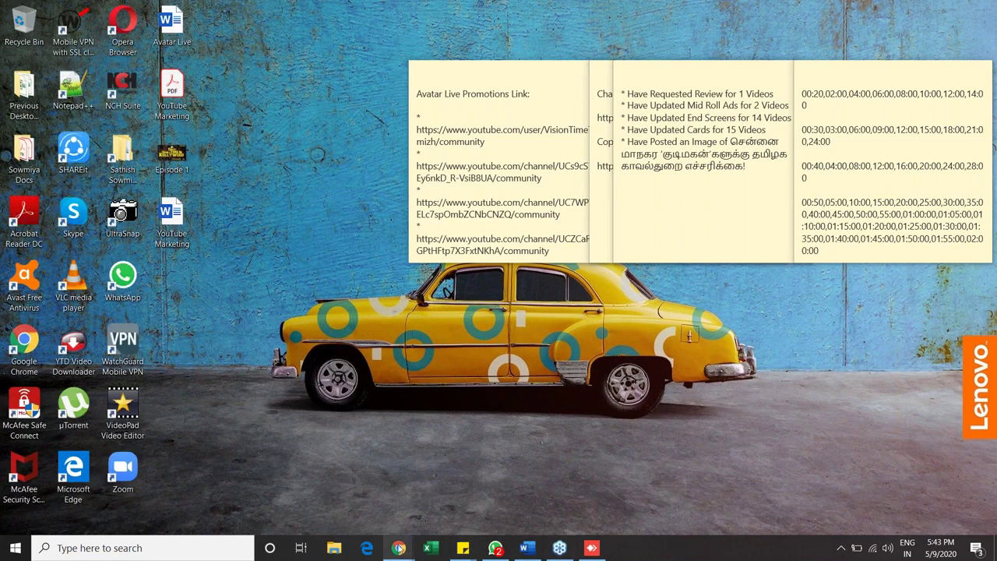
mouse_move(398, 549)
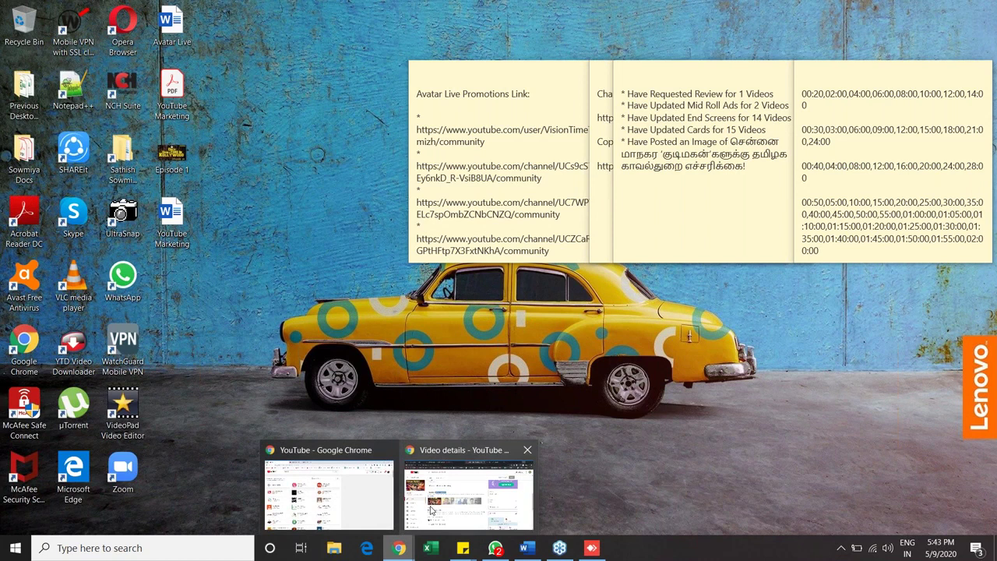
click(431, 510)
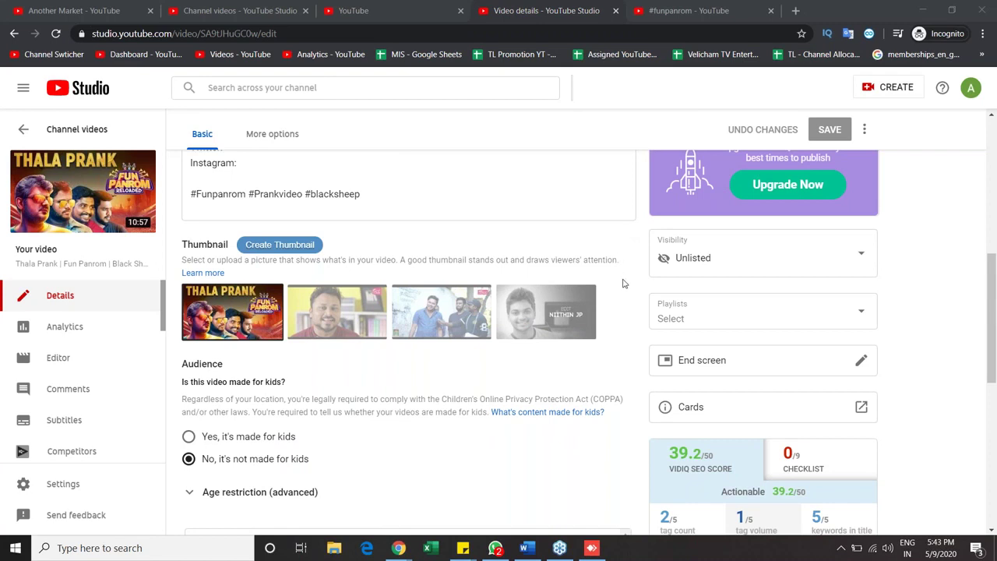
- Scroll the Thala Prank details to the Tags area and close the #funpanrom tab
click(623, 283)
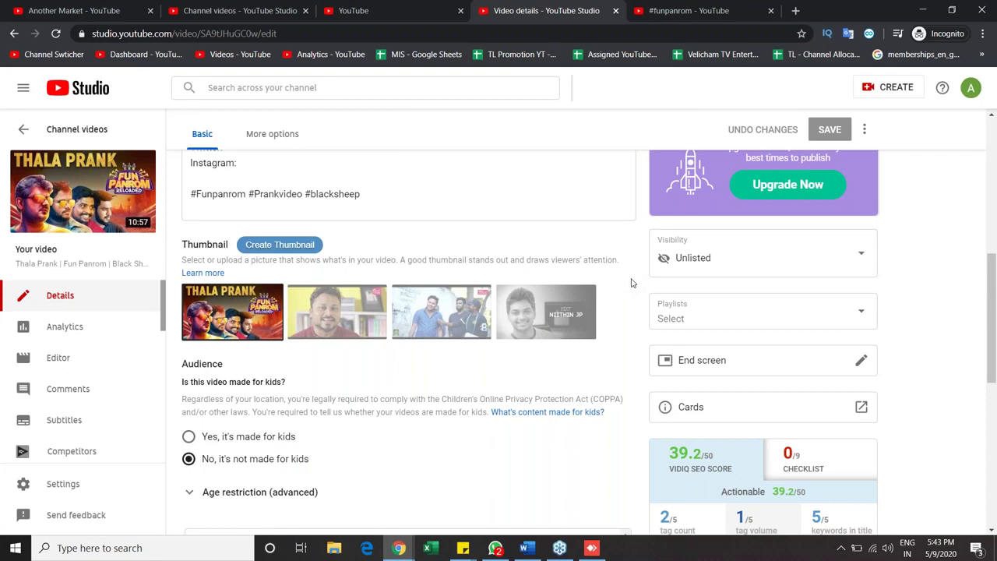
scroll(779, 347, down, 3)
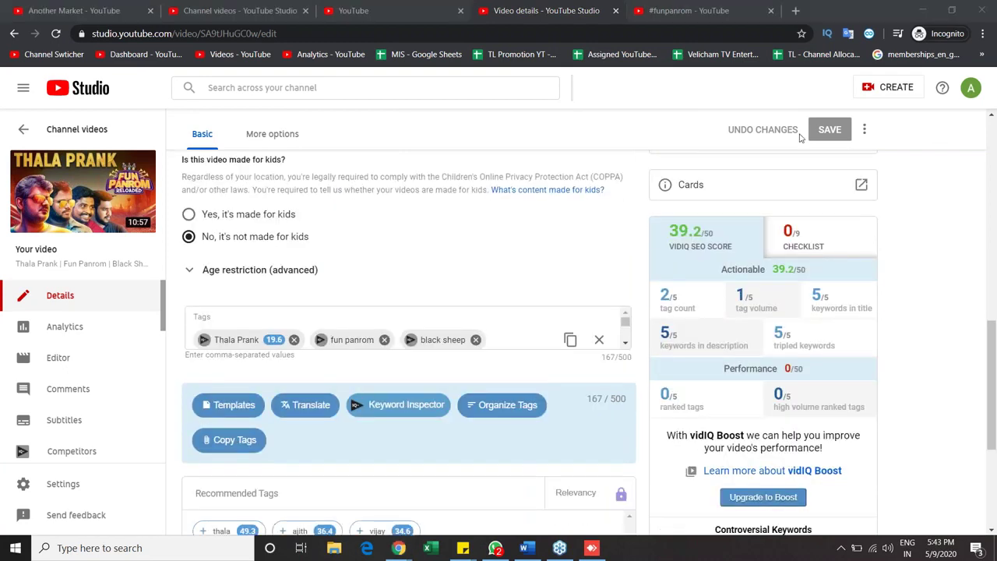
click(949, 304)
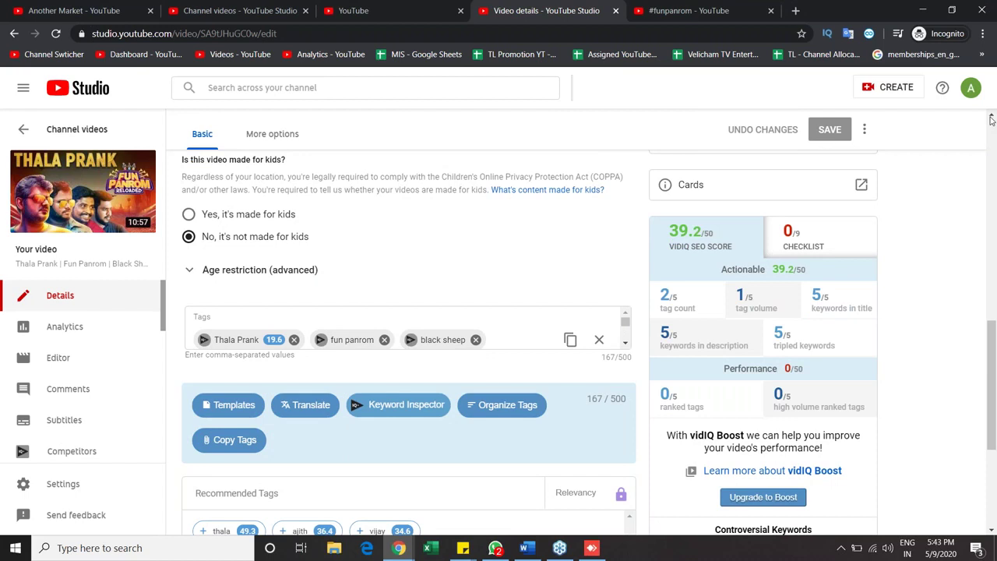
click(770, 11)
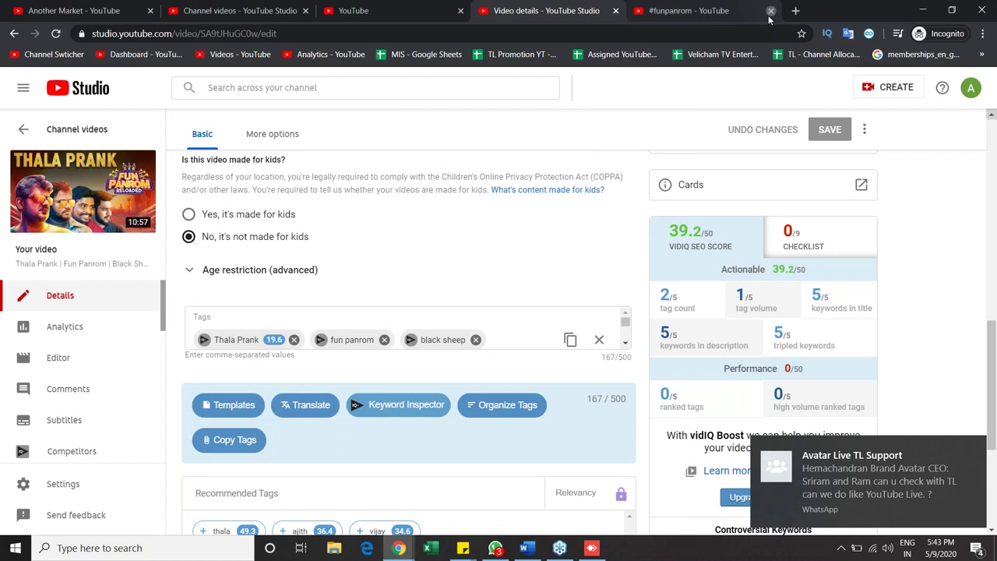
- Close the YouTube tab, cancel the channel Settings dialog, and scroll up the Video details tab
click(461, 11)
key(ctrl+Page_Up)
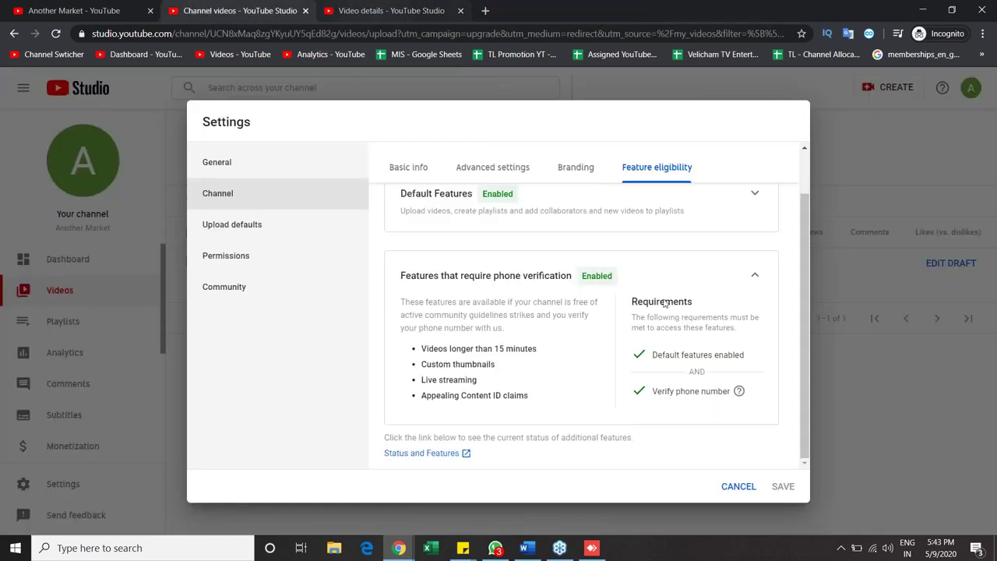
click(735, 490)
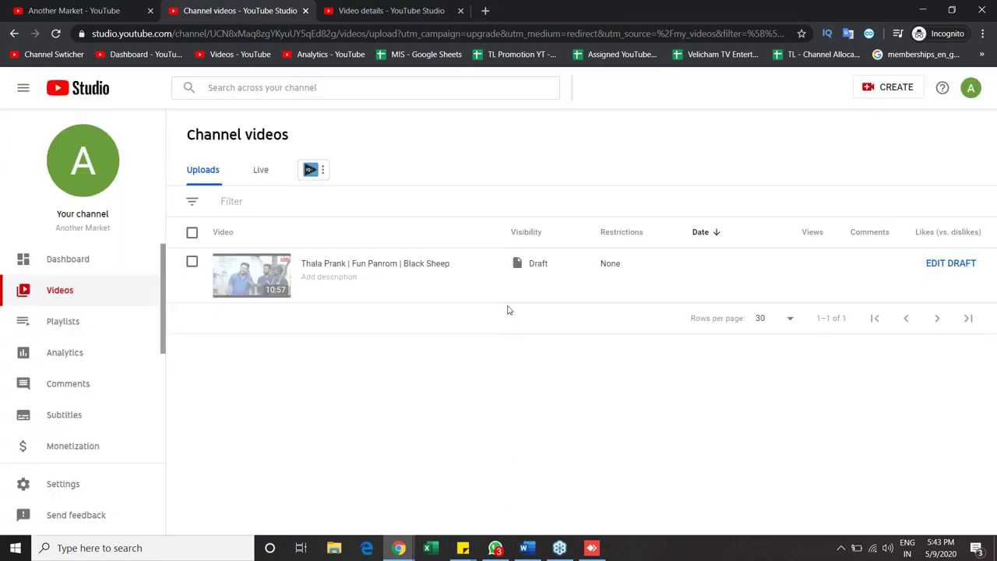
click(374, 10)
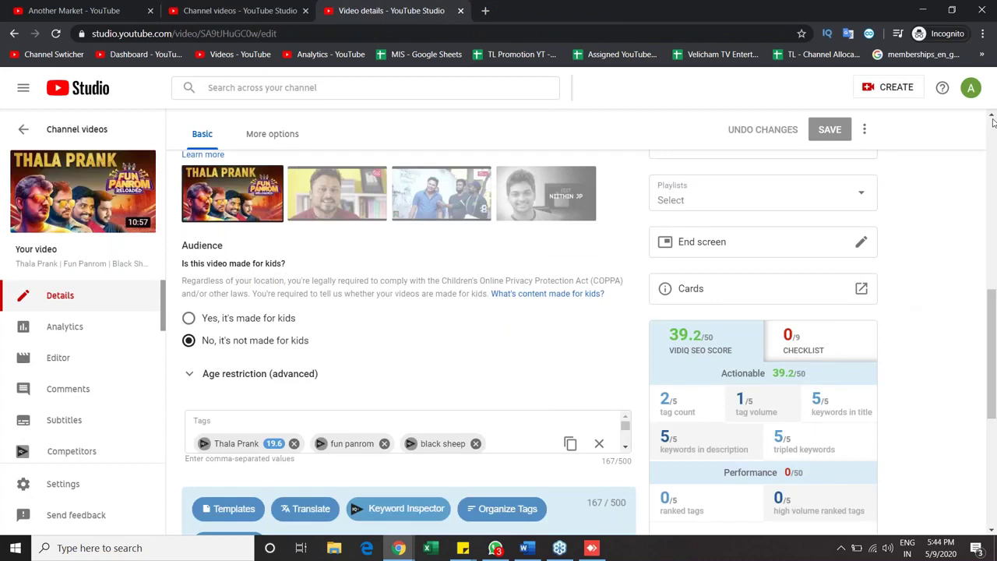
scroll(815, 338, up, 3)
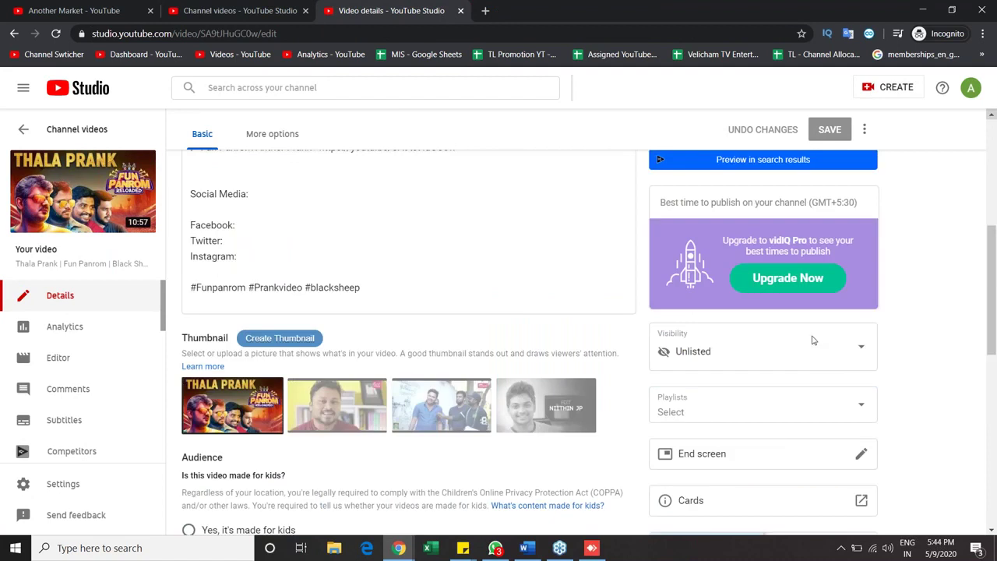
- Try Public with instant Premiere toggled, then set the Thala Prank visibility to Private
click(728, 351)
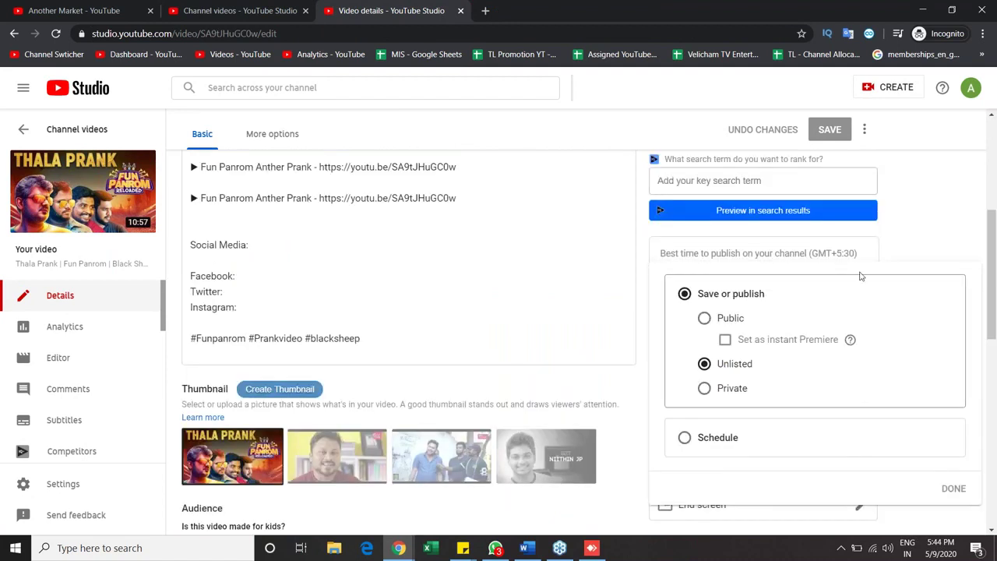
click(724, 321)
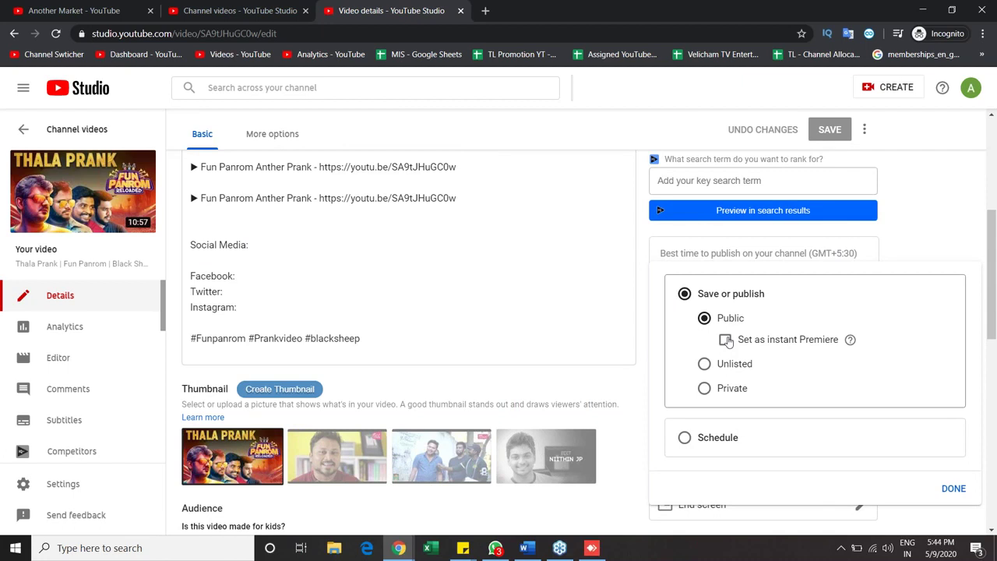
click(726, 341)
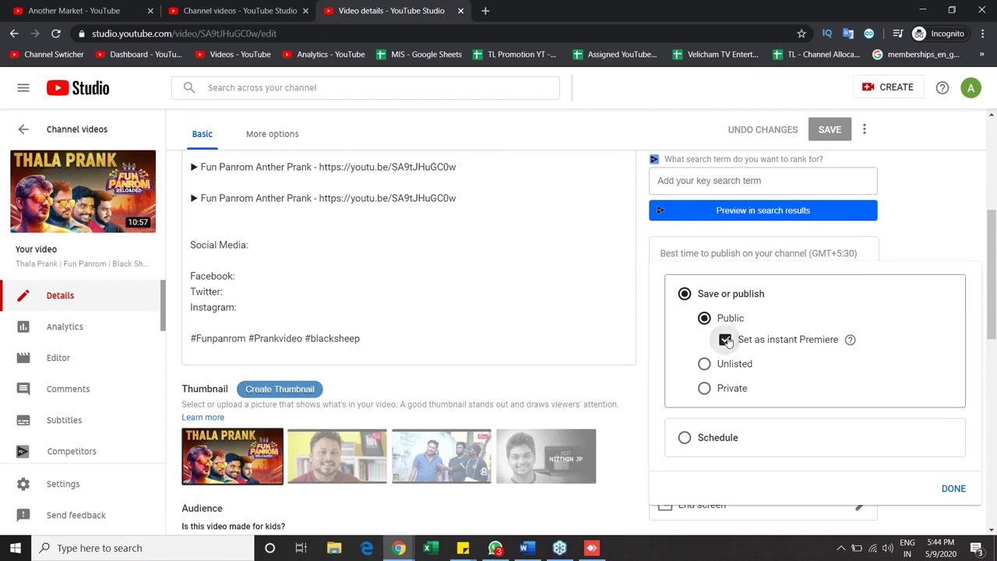
click(726, 341)
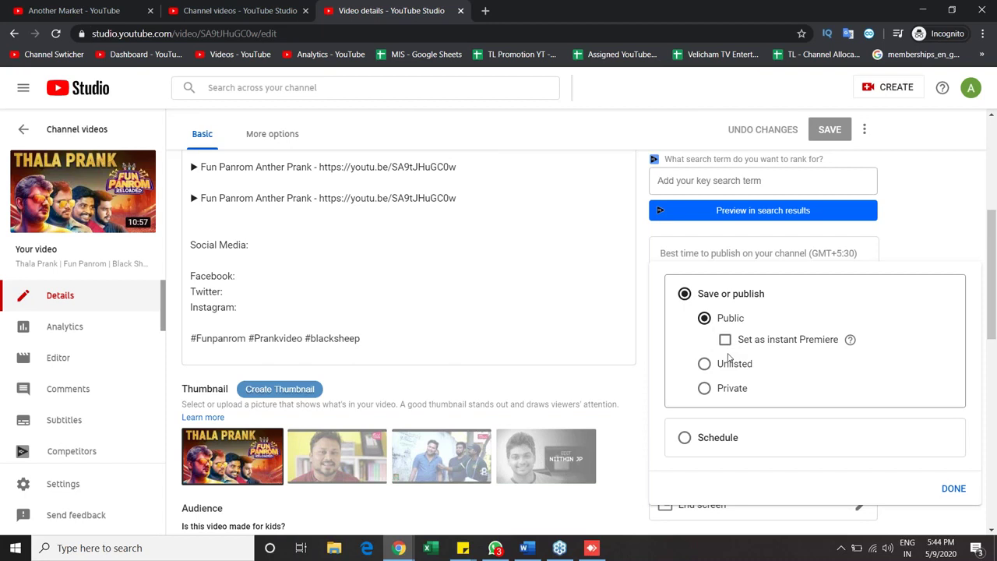
click(726, 342)
click(724, 342)
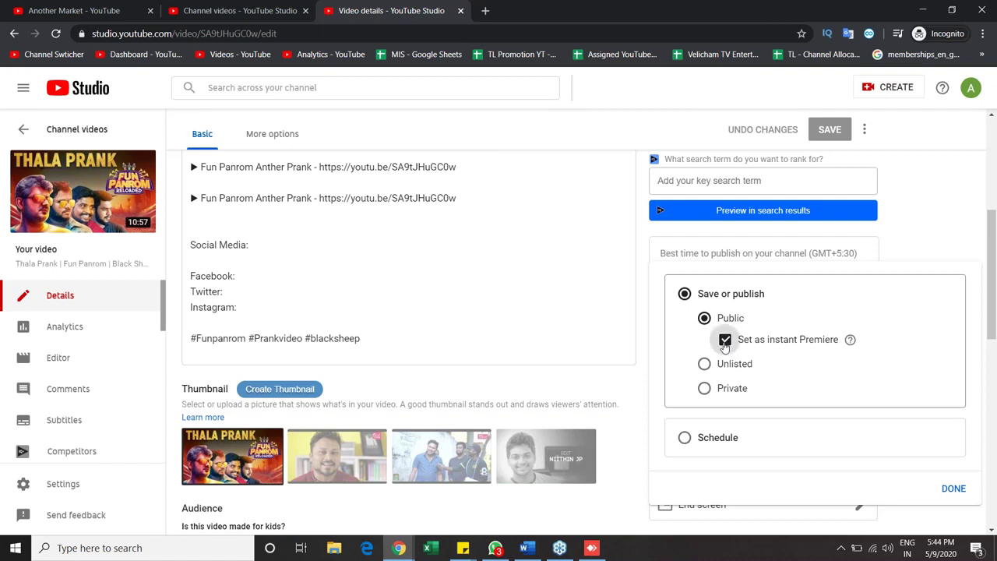
click(704, 364)
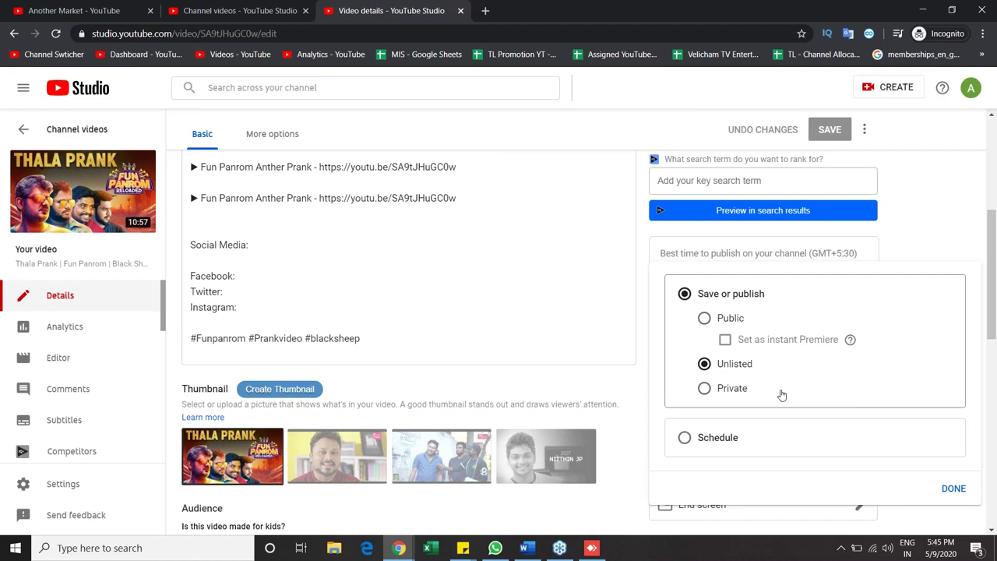
click(720, 391)
- Preview scheduling the Thala Prank video for 2:00 PM on May 10, 2020
click(711, 441)
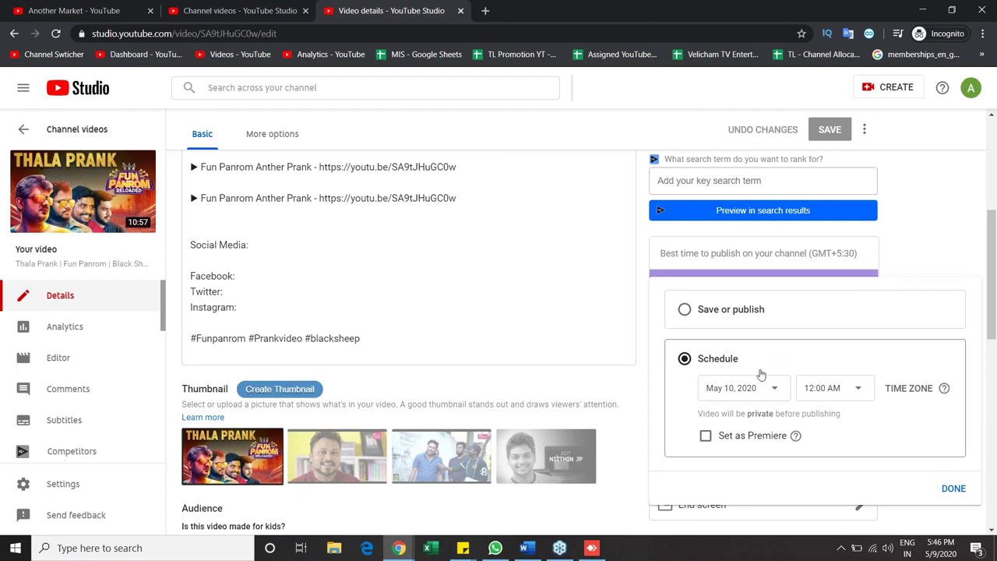
click(832, 397)
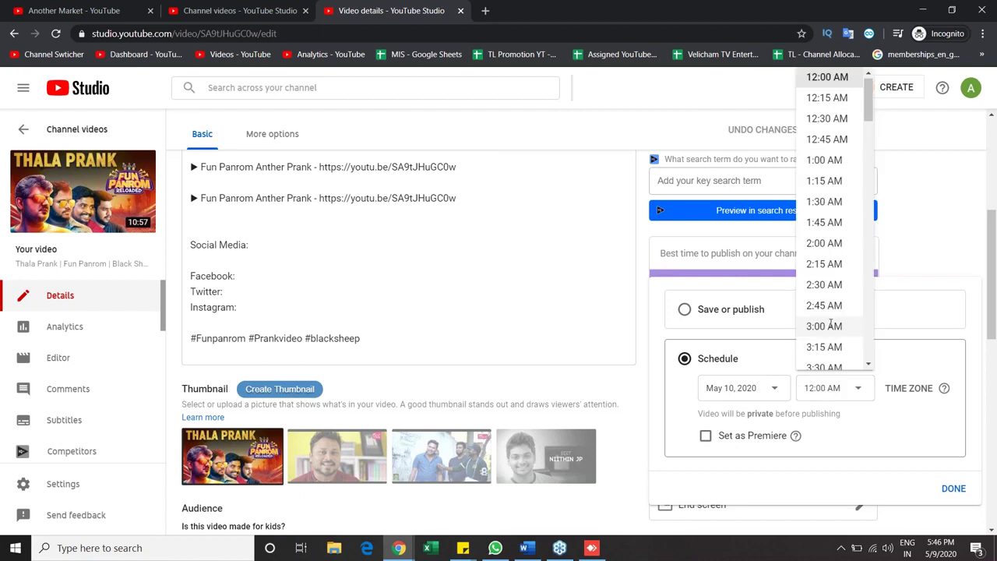
scroll(830, 327, down, 12)
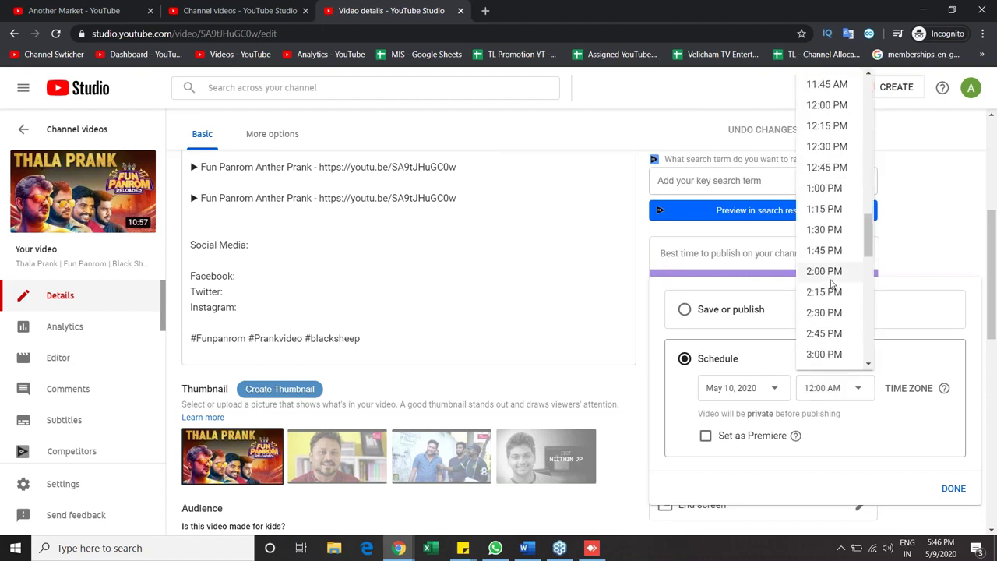
click(828, 277)
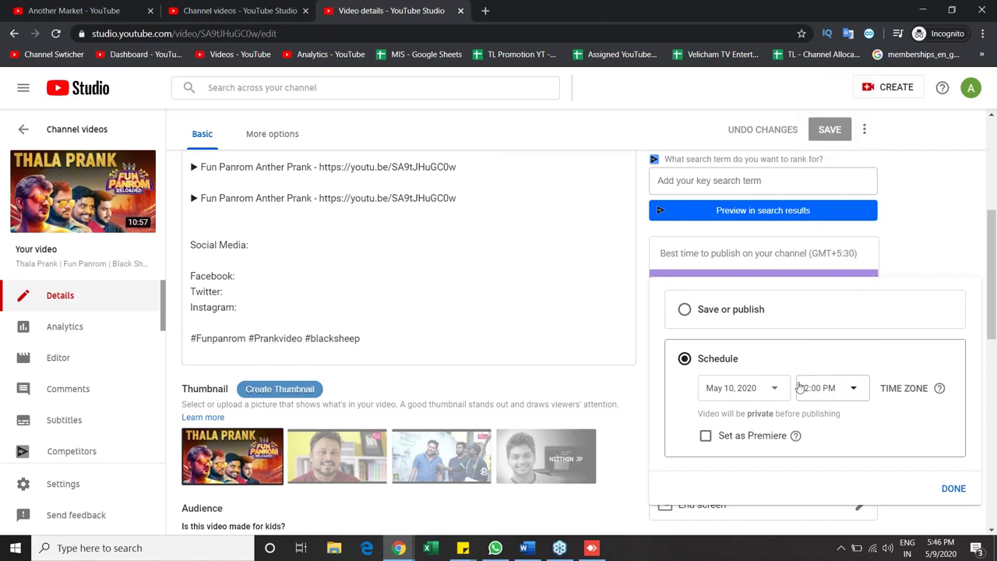
- Drop the schedule, keep the video Unlisted, and confirm with DONE
click(749, 311)
click(741, 367)
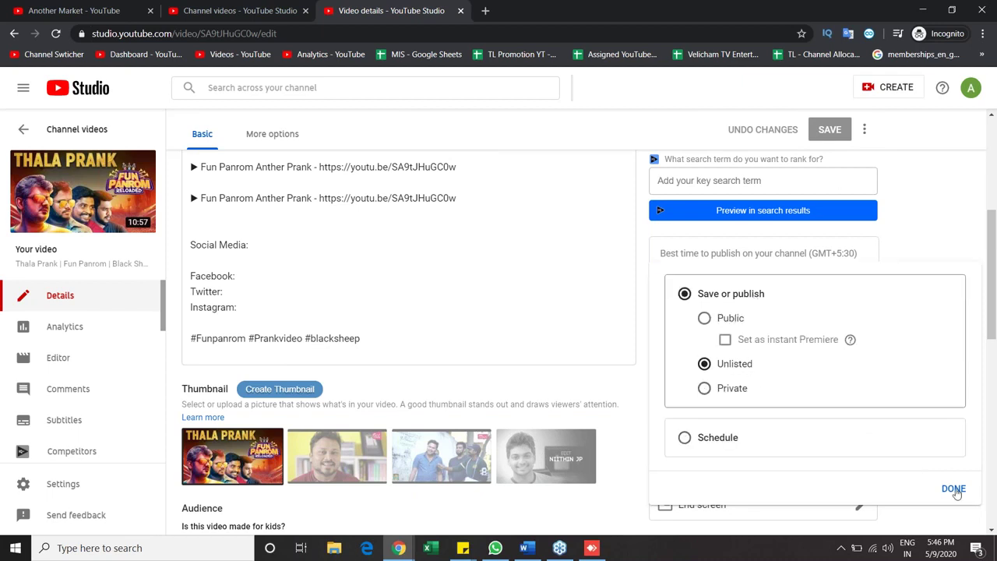
click(954, 490)
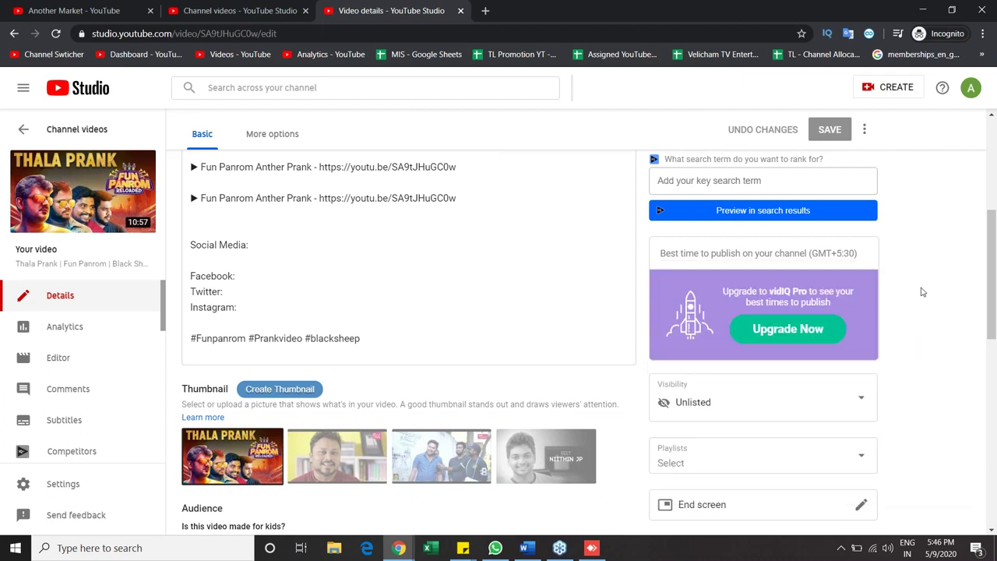
scroll(921, 291, down, 3)
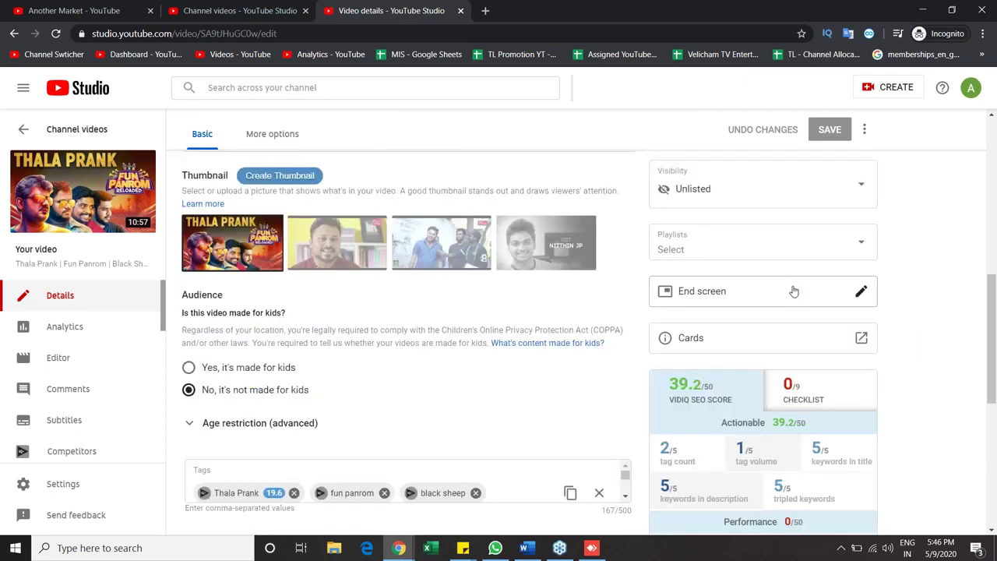
- Open the Thala Prank End Screens editor and look at the + ELEMENT types without adding one
click(760, 291)
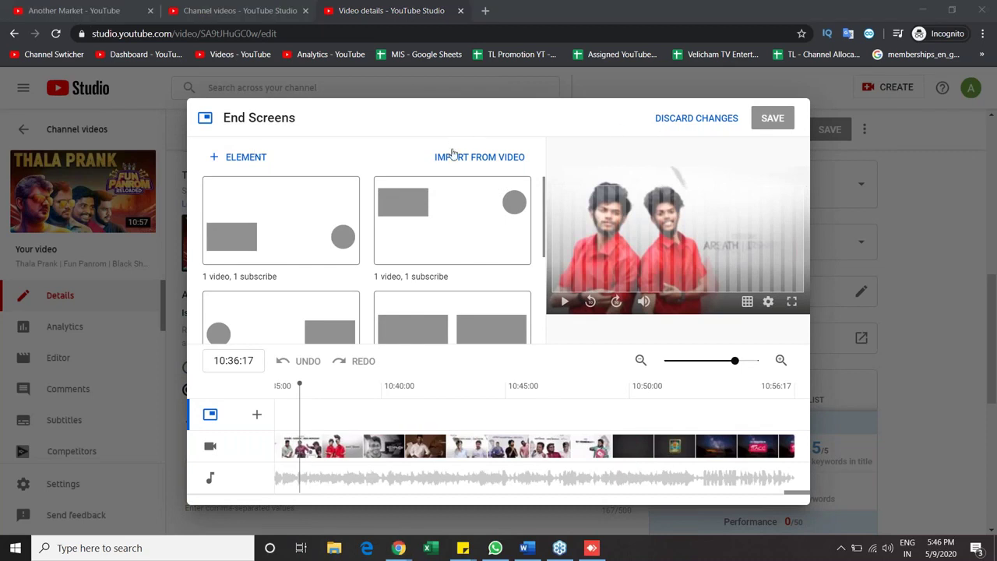
click(257, 157)
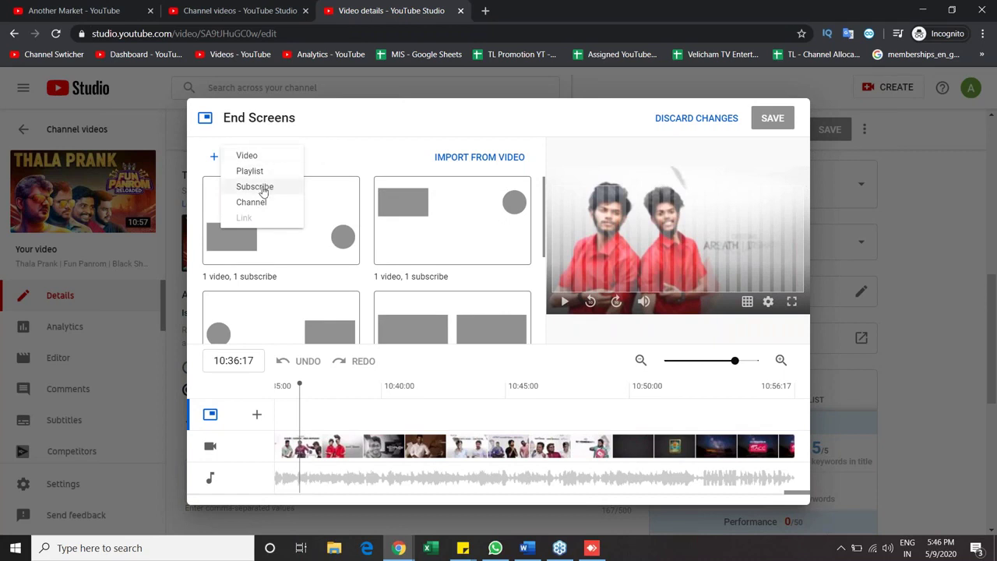
click(370, 150)
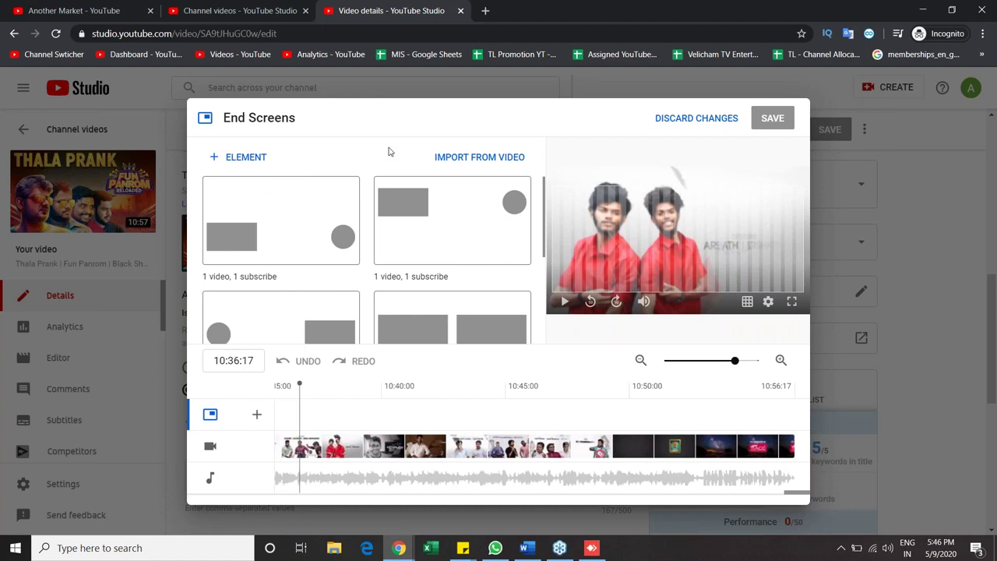
- Load the YouTube homepage in a new tab, then look back at the end screen editor
click(484, 10)
text(y)
key(Return)
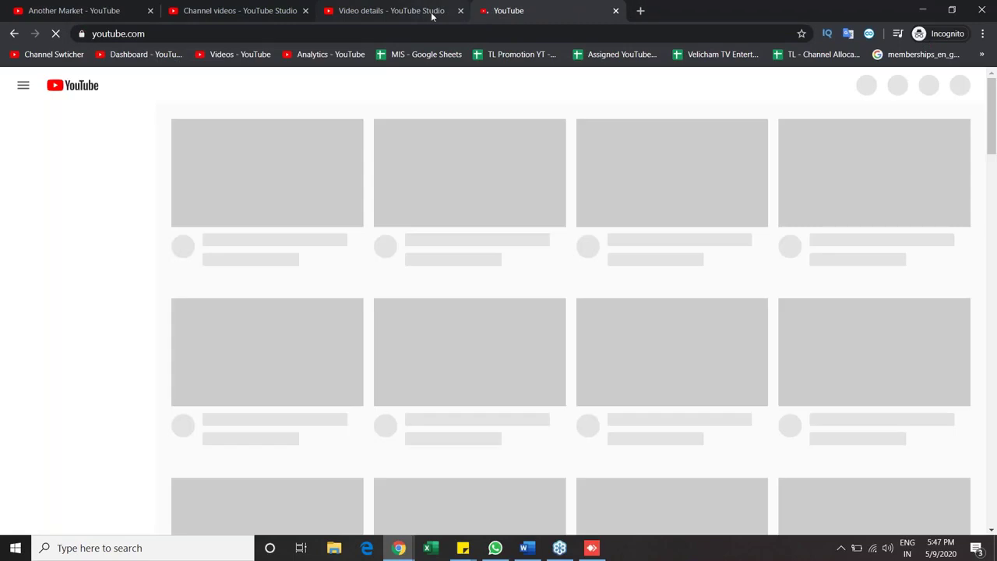
click(432, 11)
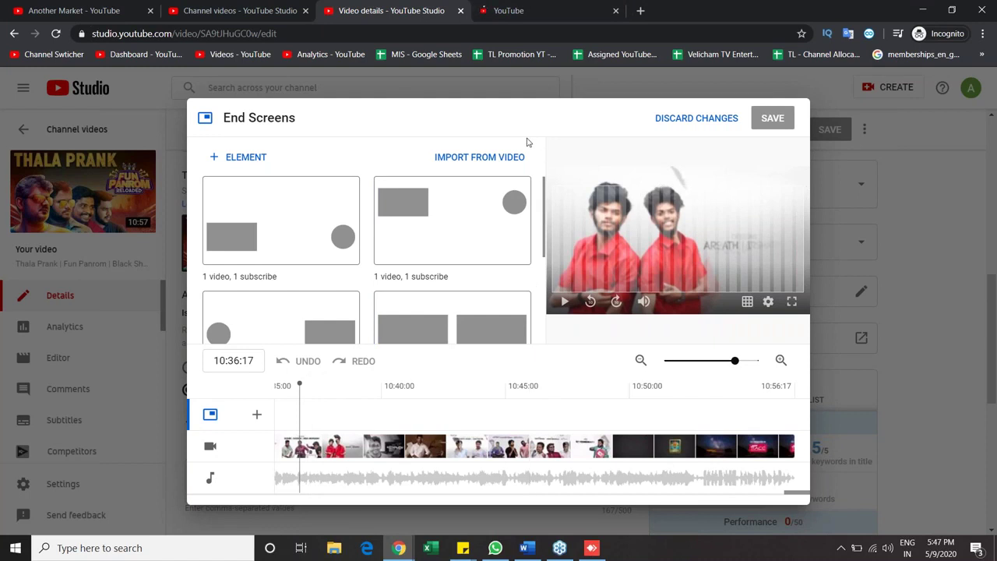
- Copy the Online Class Sothanaigal | Quarantine Days video link and return to Studio
click(522, 16)
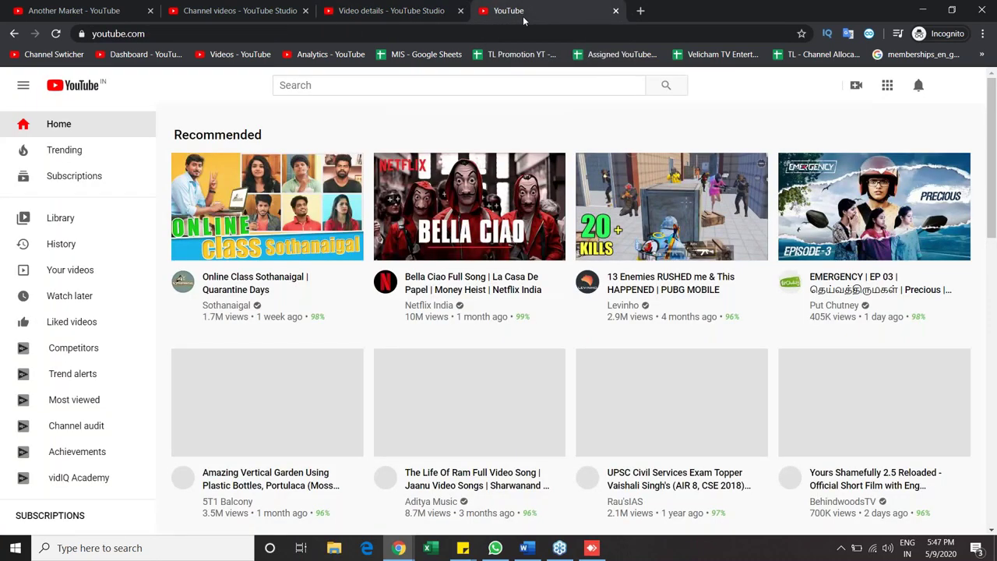
right_click(292, 190)
click(338, 268)
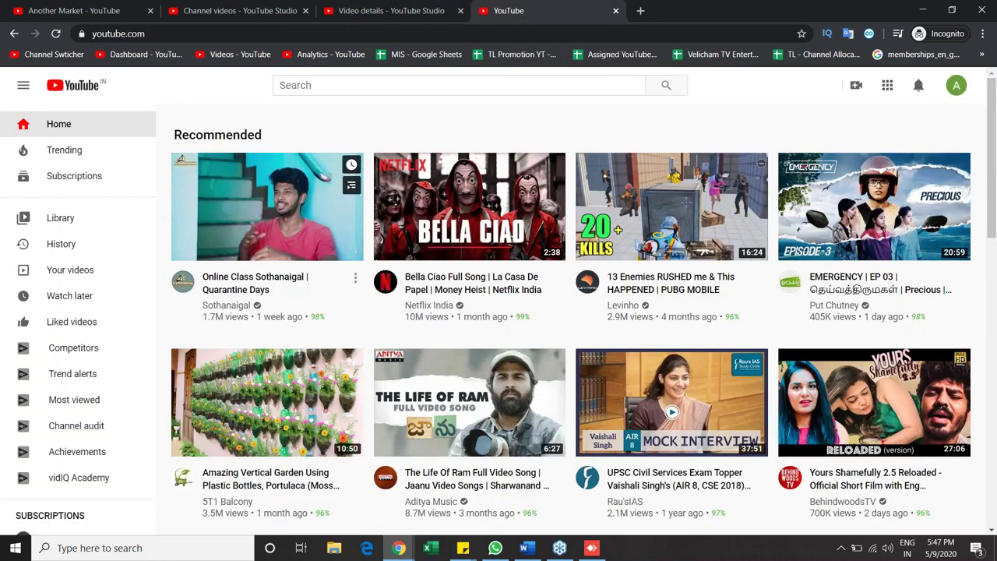
click(406, 12)
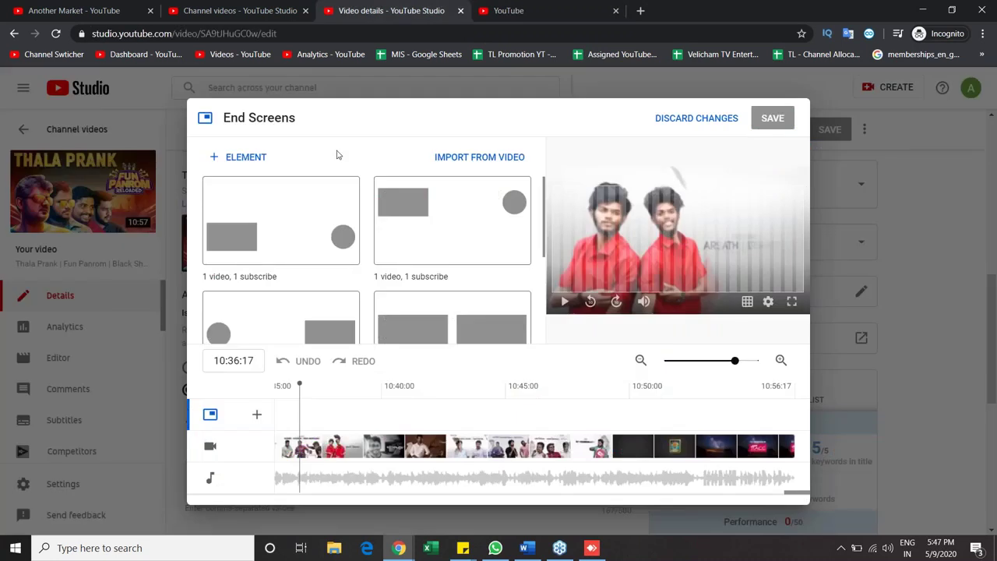
- Add a Video element and try the Best for viewer and Most recent upload options
click(241, 158)
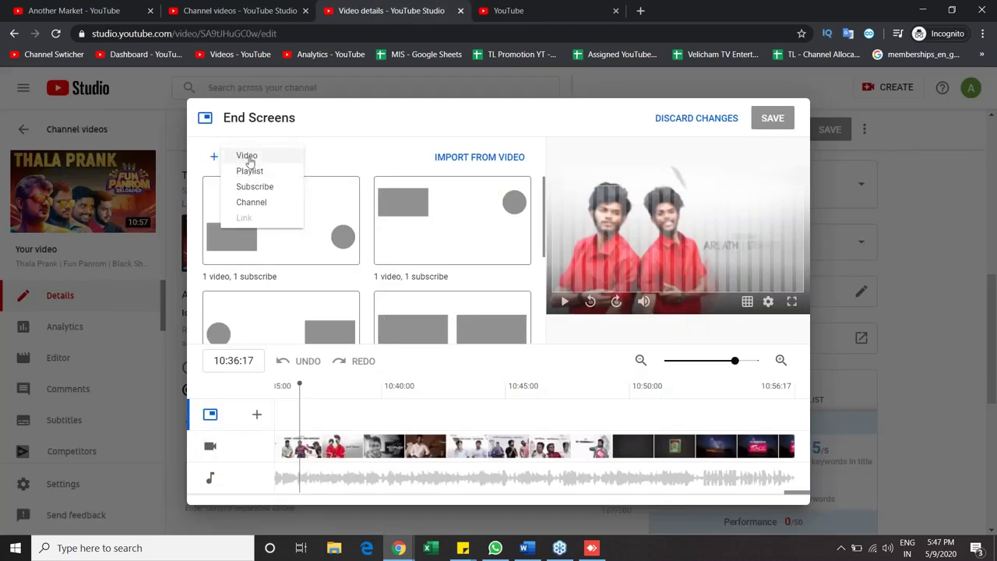
click(246, 157)
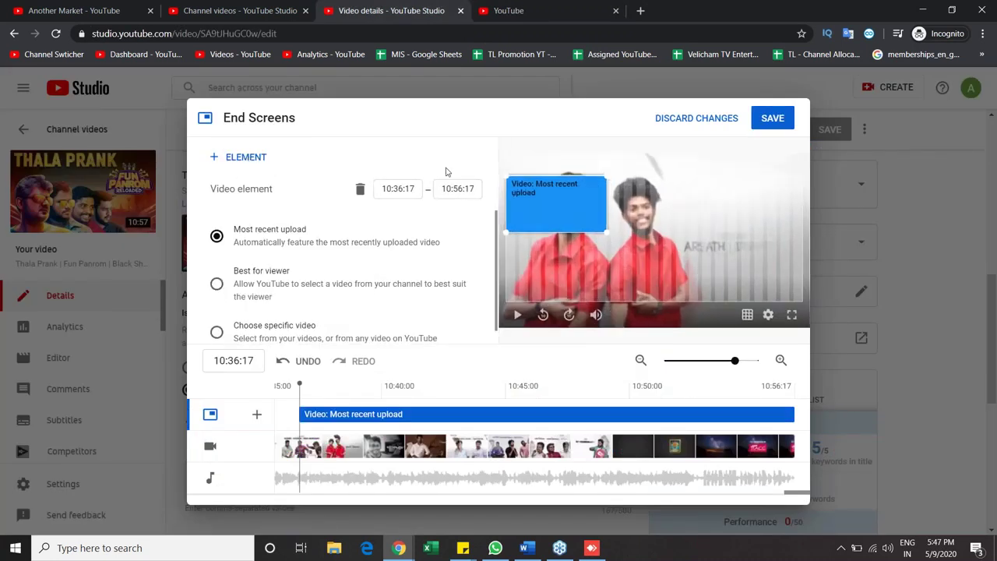
scroll(328, 270, down, 1)
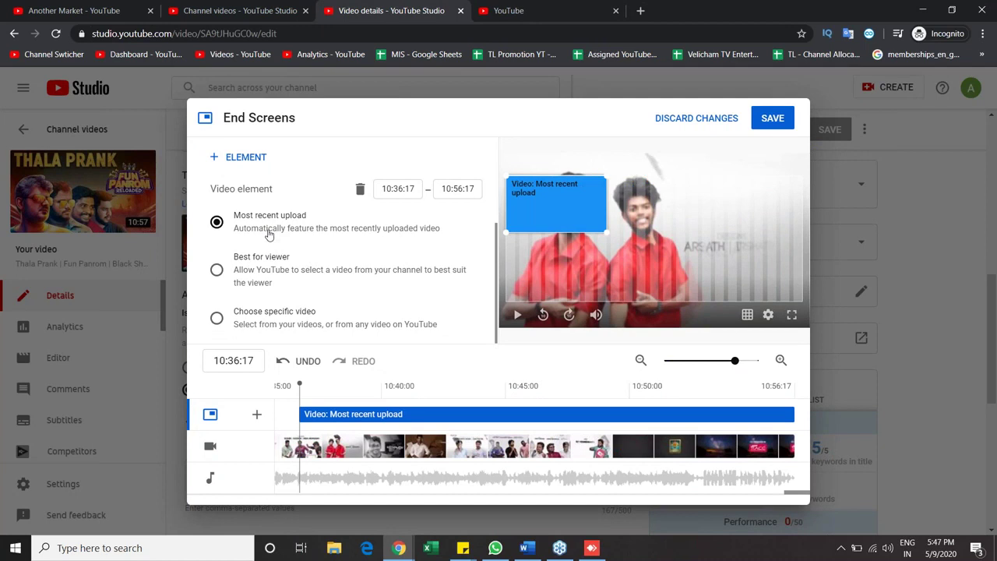
click(278, 269)
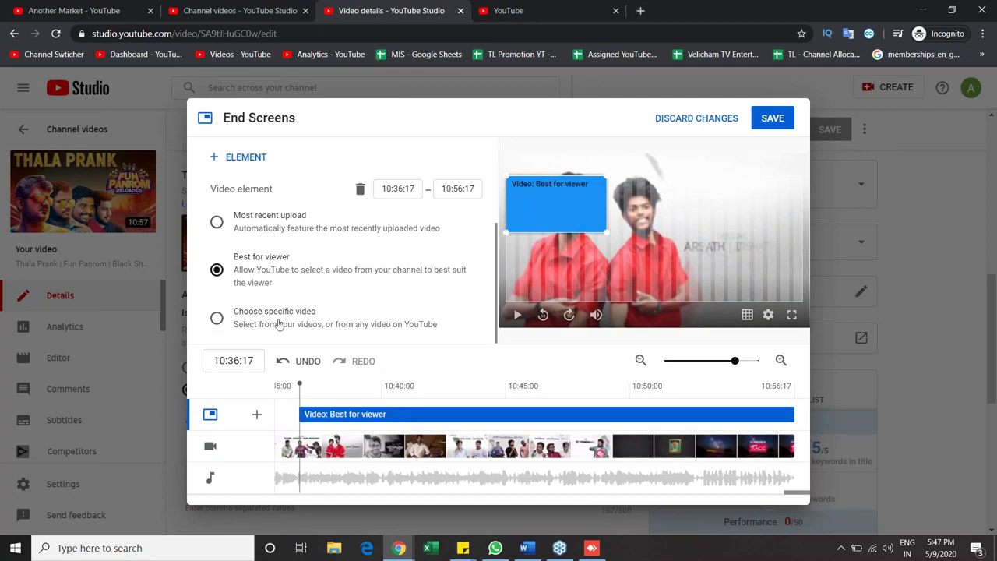
click(278, 324)
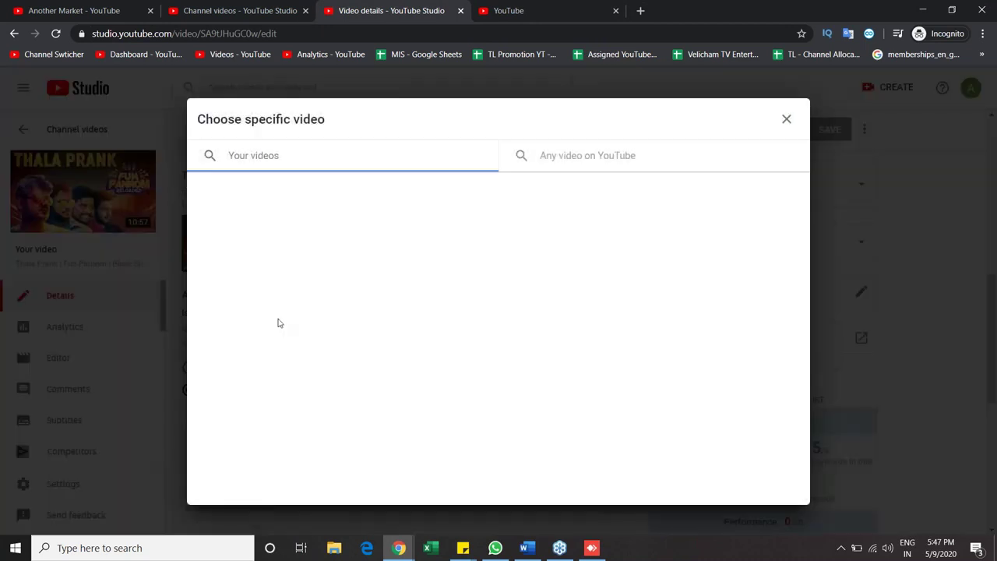
click(787, 120)
click(277, 227)
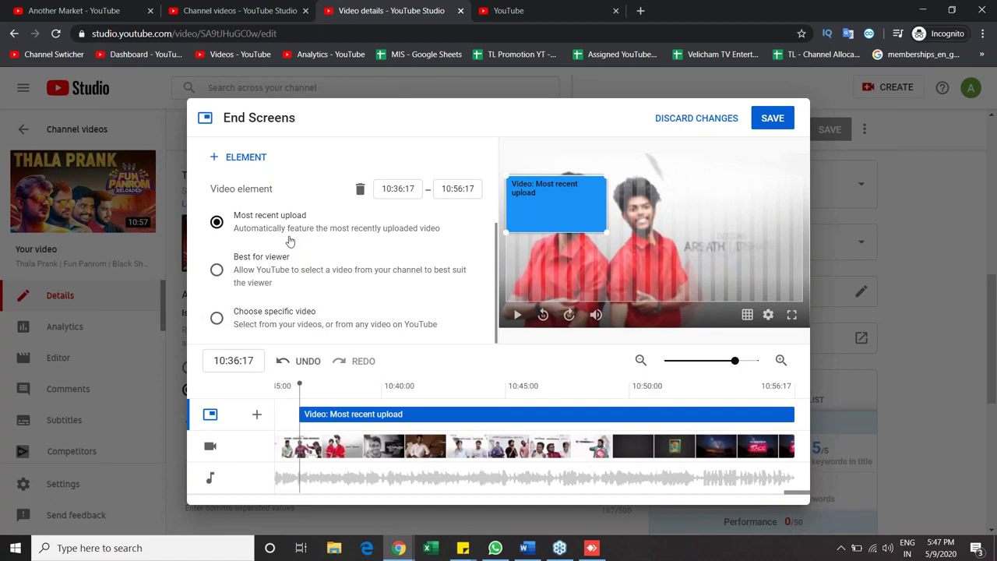
click(267, 269)
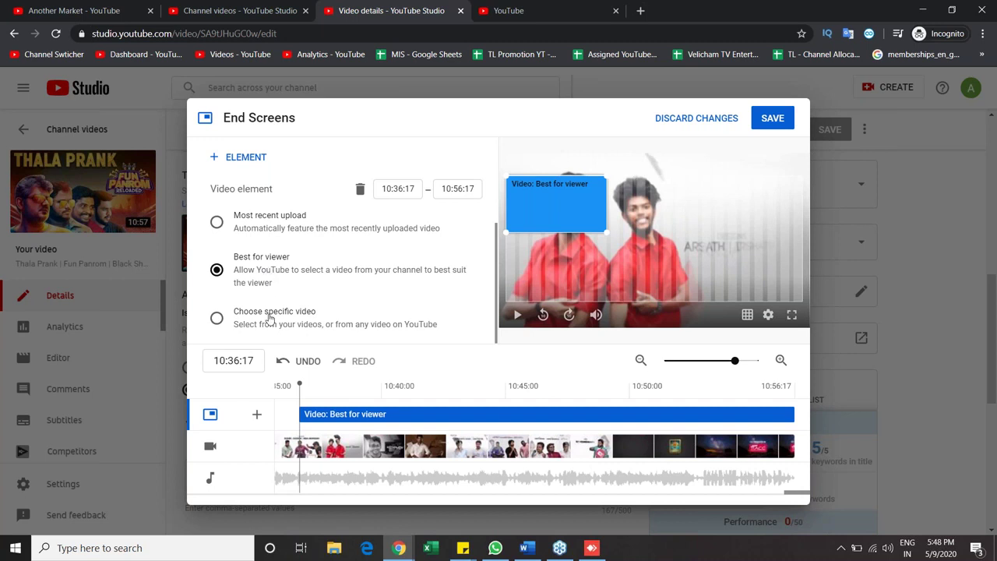
- Choose a specific video by pasting the link and selecting Online Class Sothanaigal | Quarantine Days
click(269, 317)
click(581, 156)
text(https://www.youtube.com/watch?v=UHX-JPknoWM)
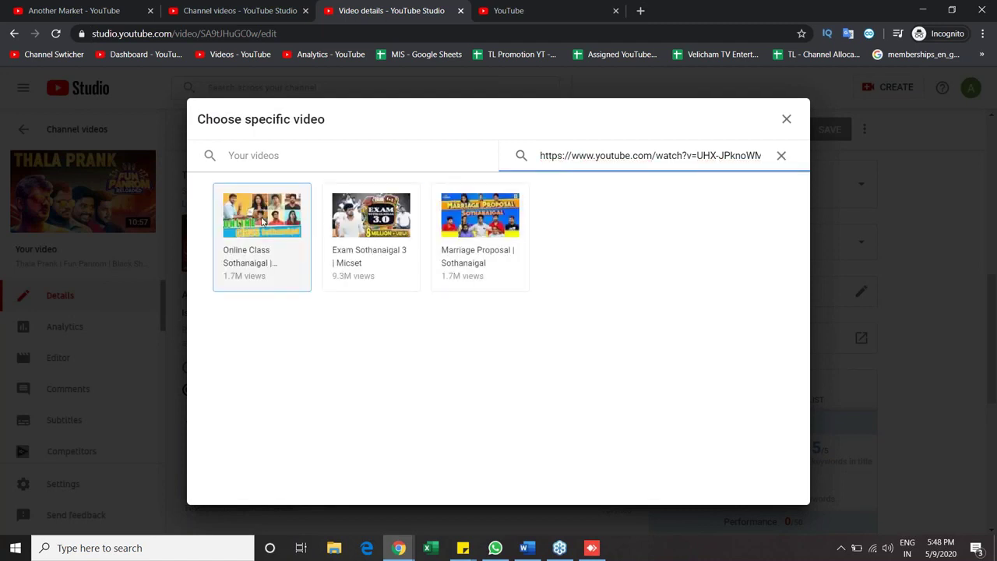
click(262, 222)
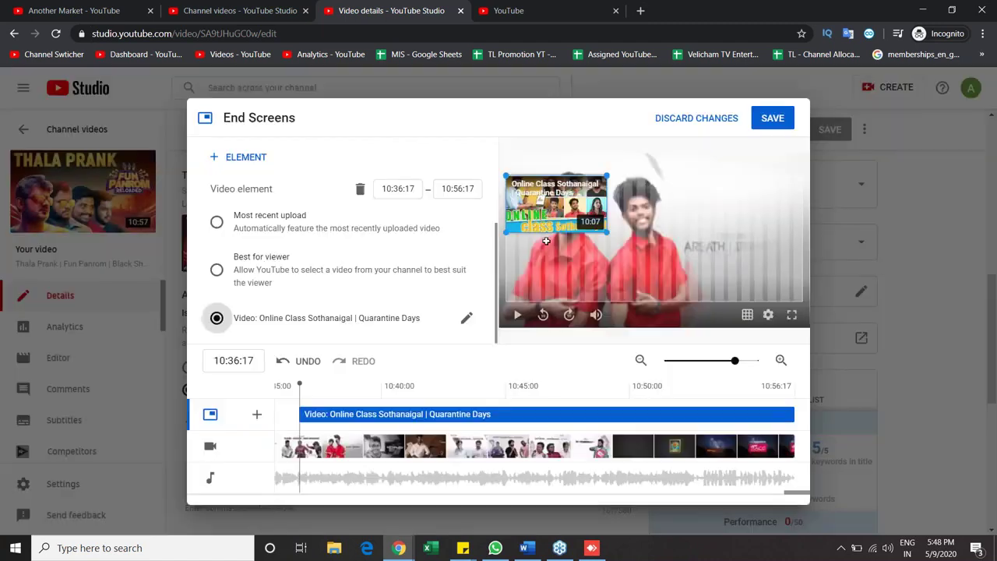
- Add a Subscribe element for Another Market and play then pause the preview
click(245, 157)
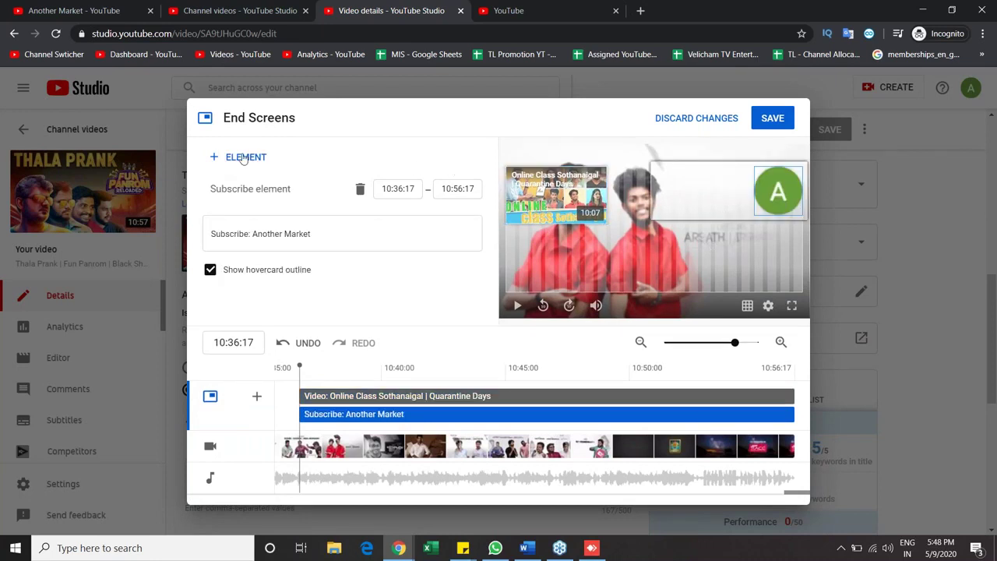
click(218, 156)
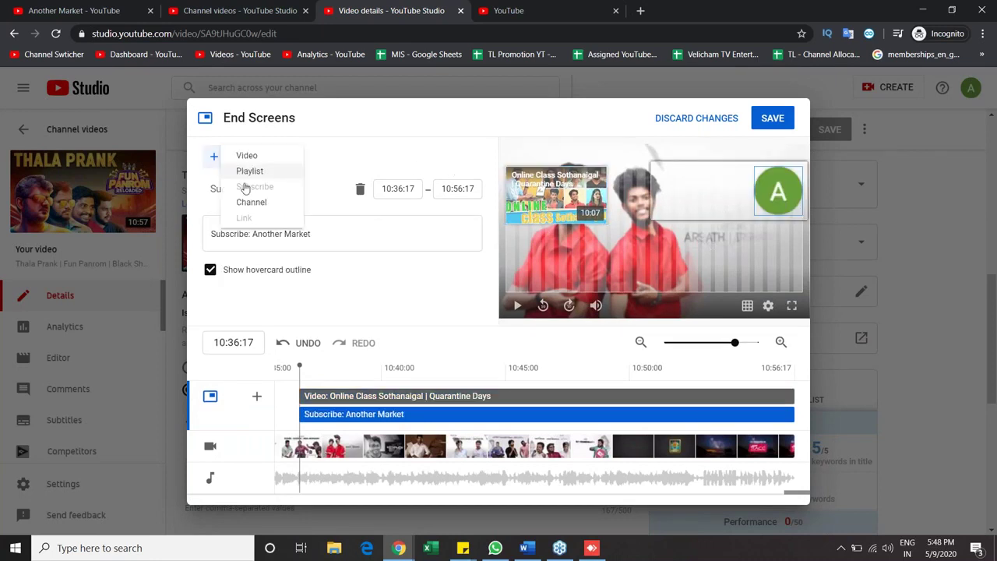
click(424, 147)
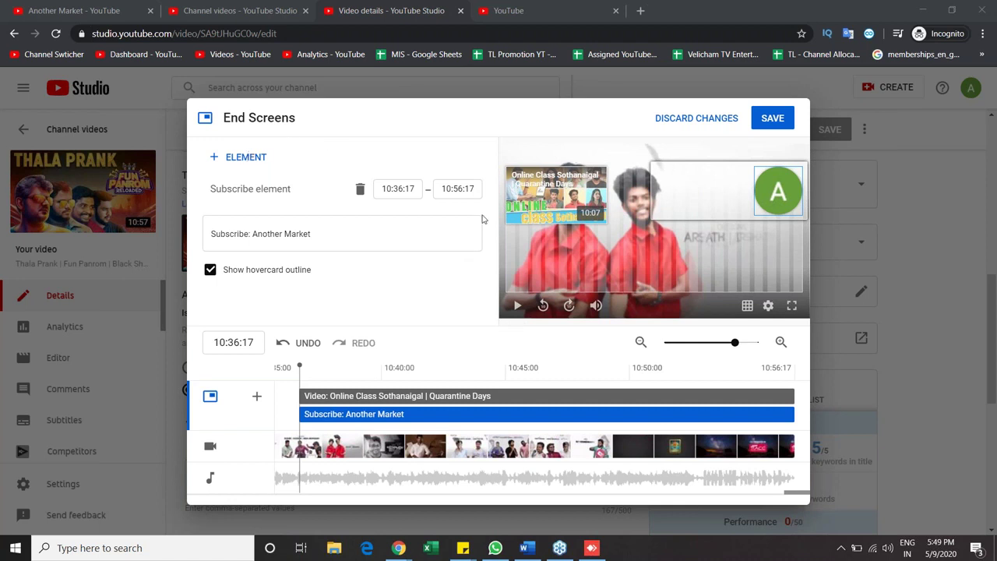
click(517, 306)
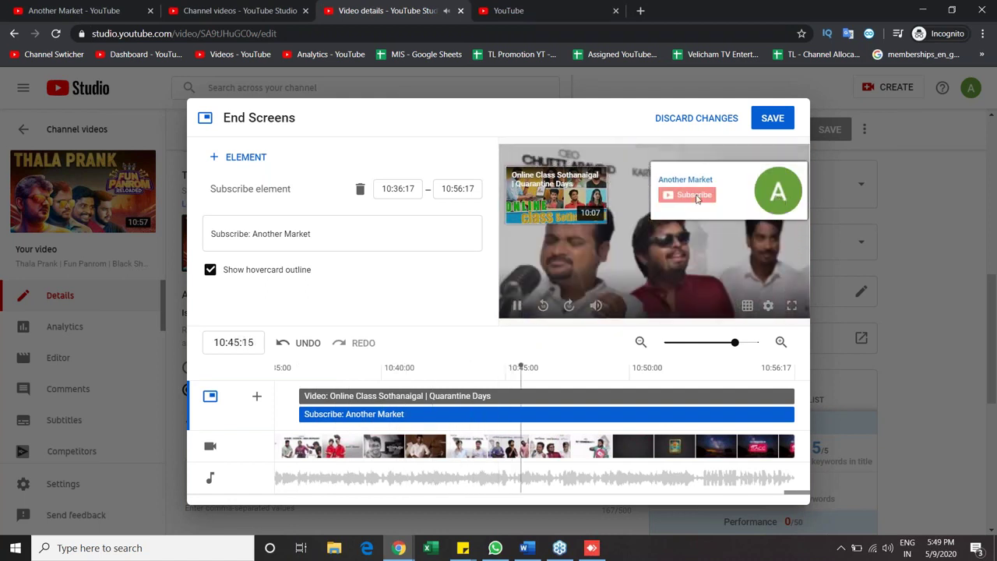
click(516, 306)
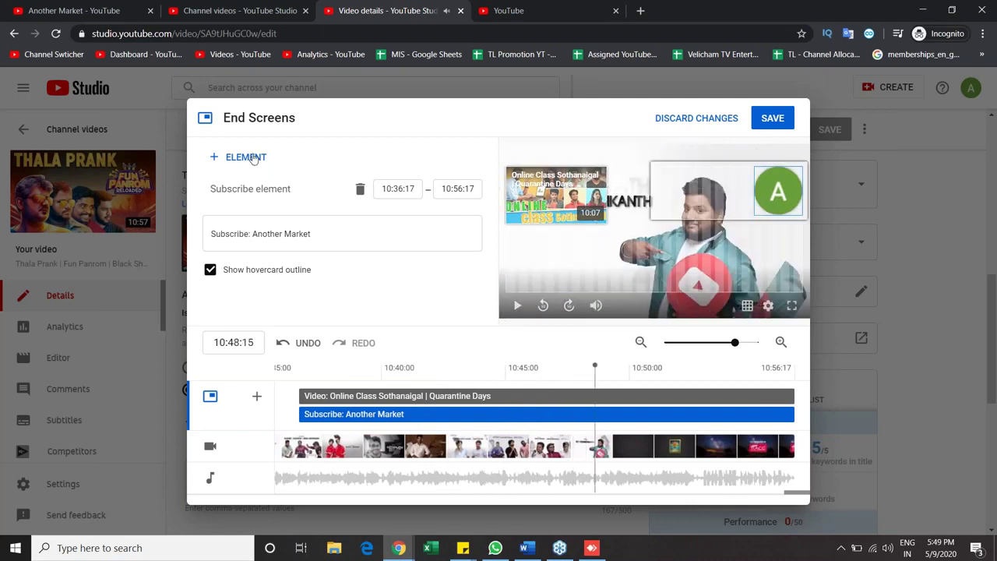
- Add a Channel element and search for a channel named 'Bla'
click(253, 158)
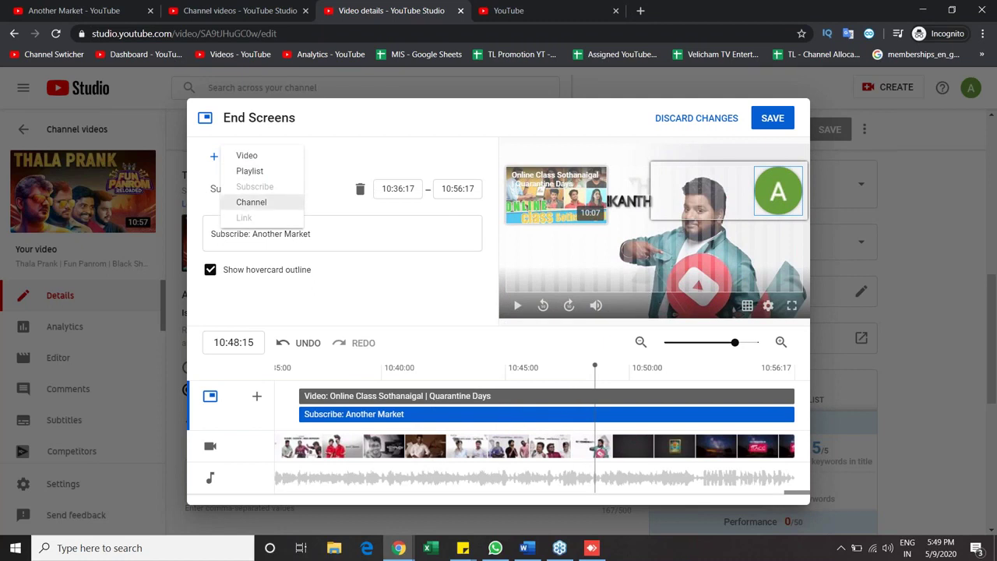
click(251, 201)
text(Bla)
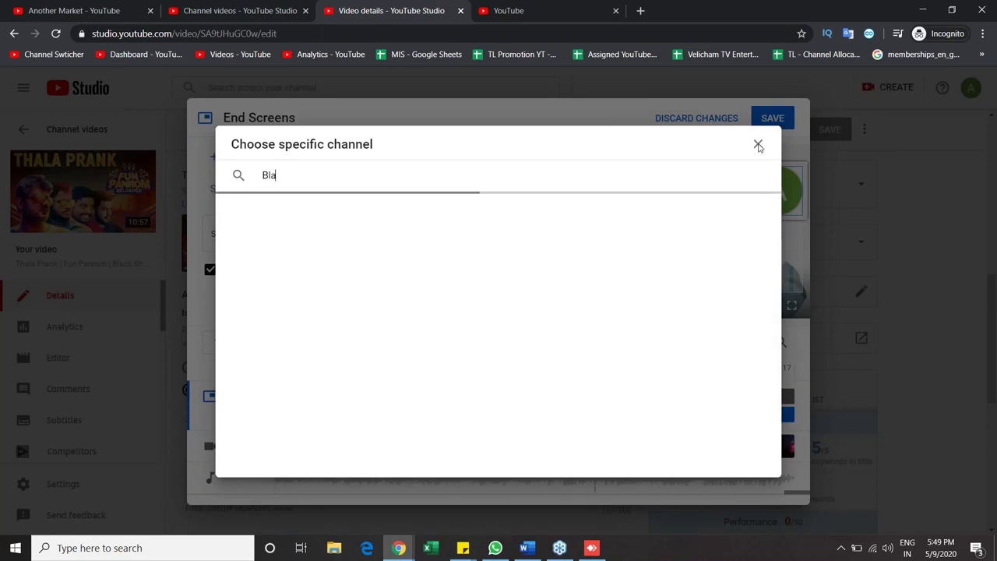
- Restart the channel search and type 'unakkenna' to find the channel
click(757, 143)
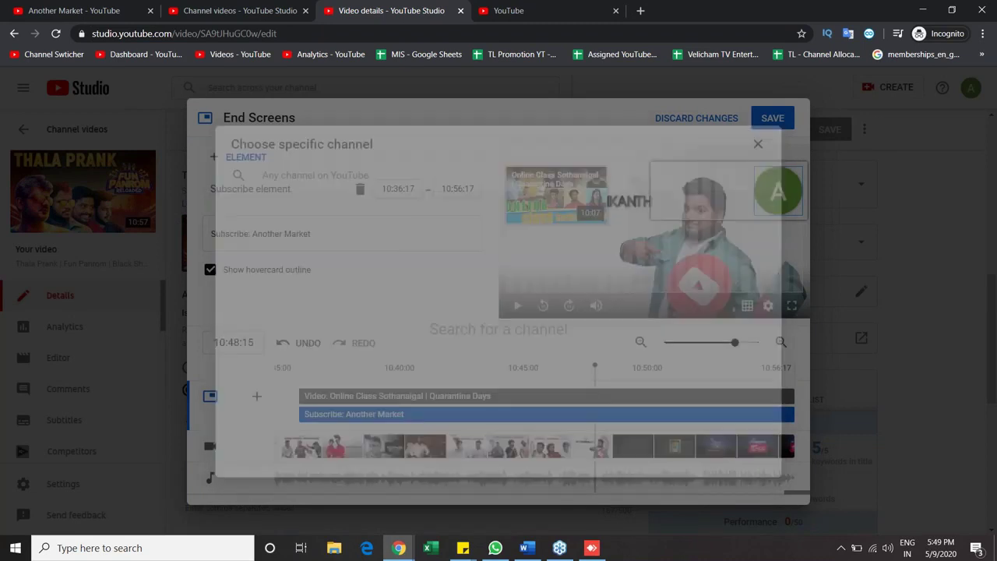
click(249, 203)
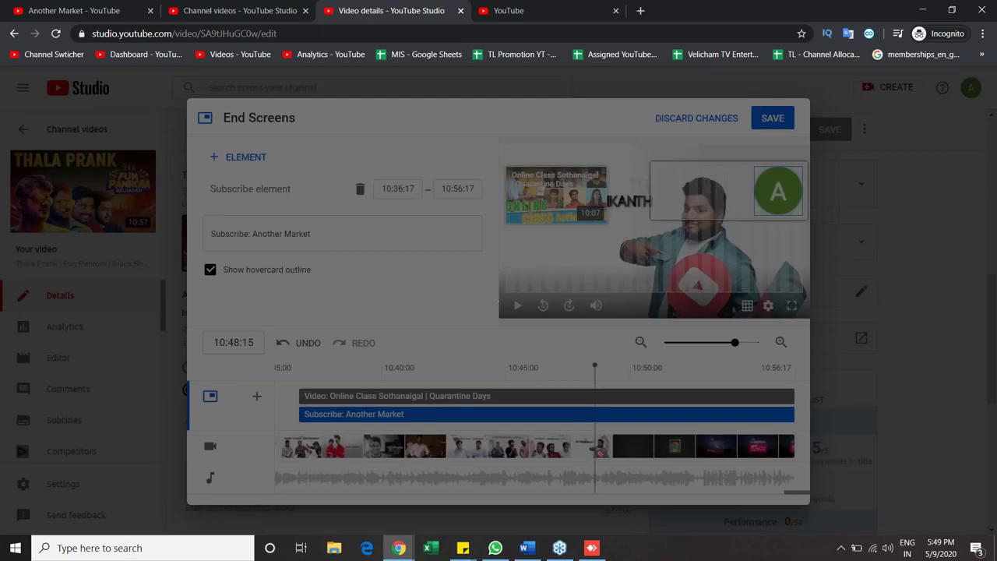
text(u)
key(BackSpace)
text(unaku)
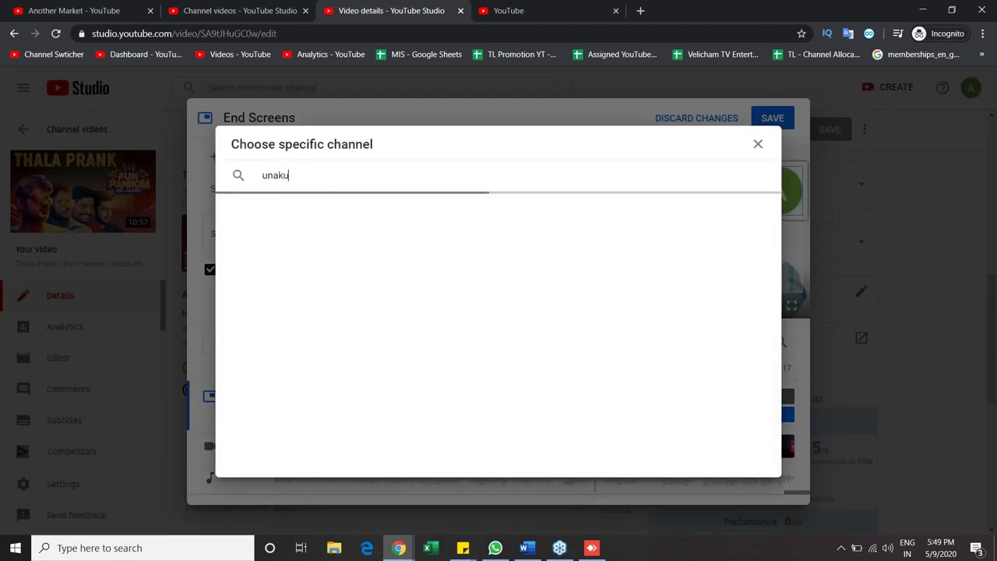
key(BackSpace)
text(enna)
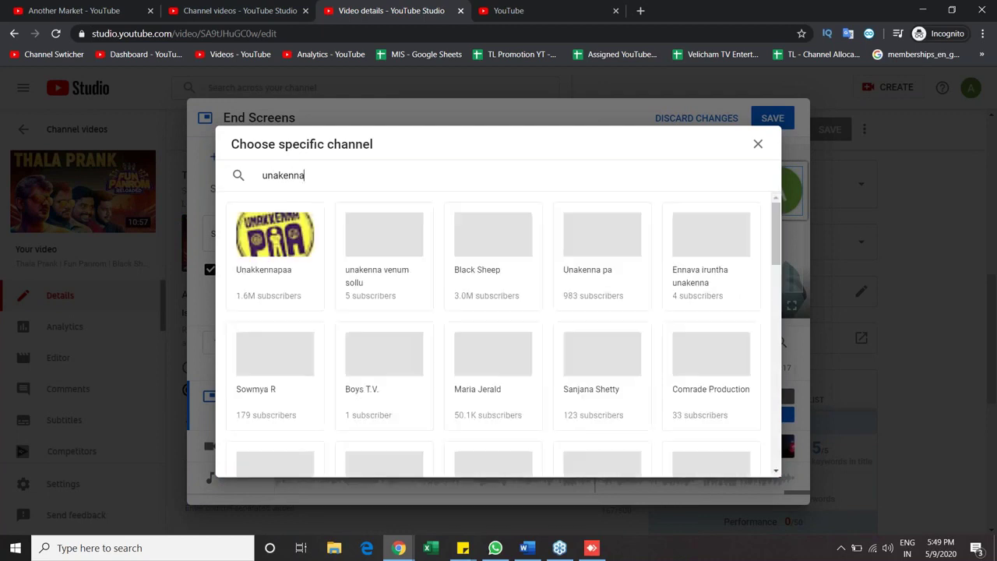
- Add the Unakkennapaa channel element, move it bottom-right, then delete it
click(282, 246)
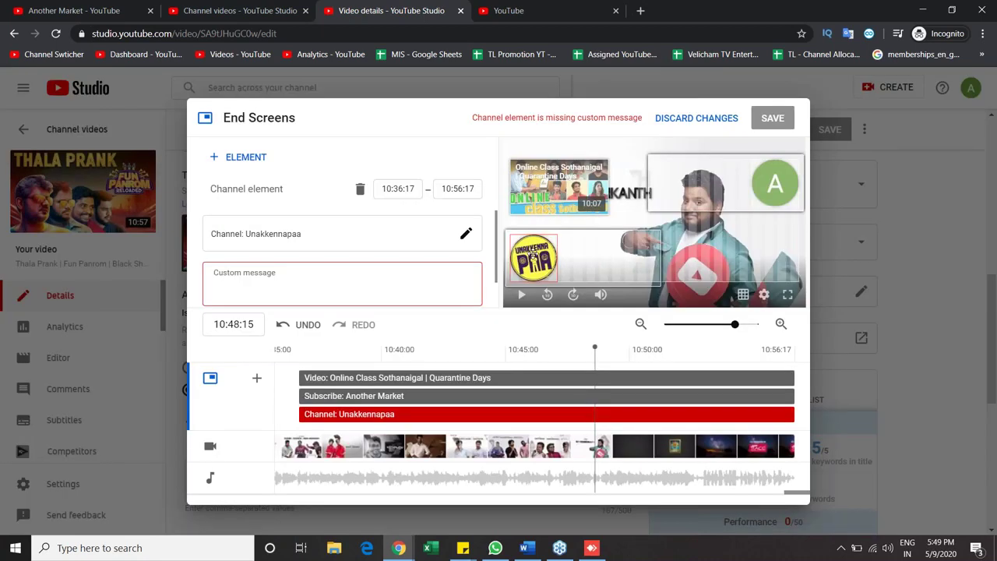
drag(534, 257, 771, 257)
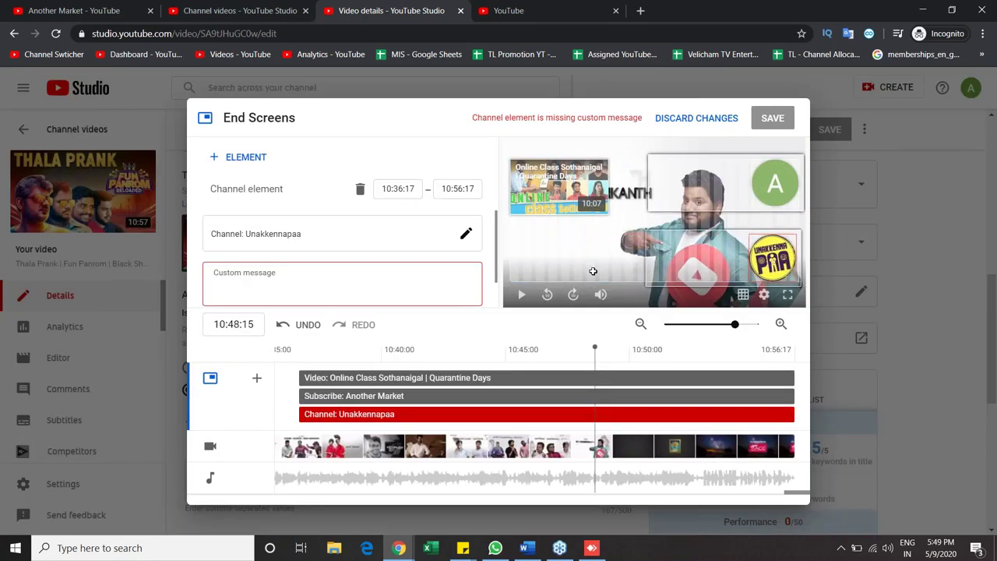
click(360, 190)
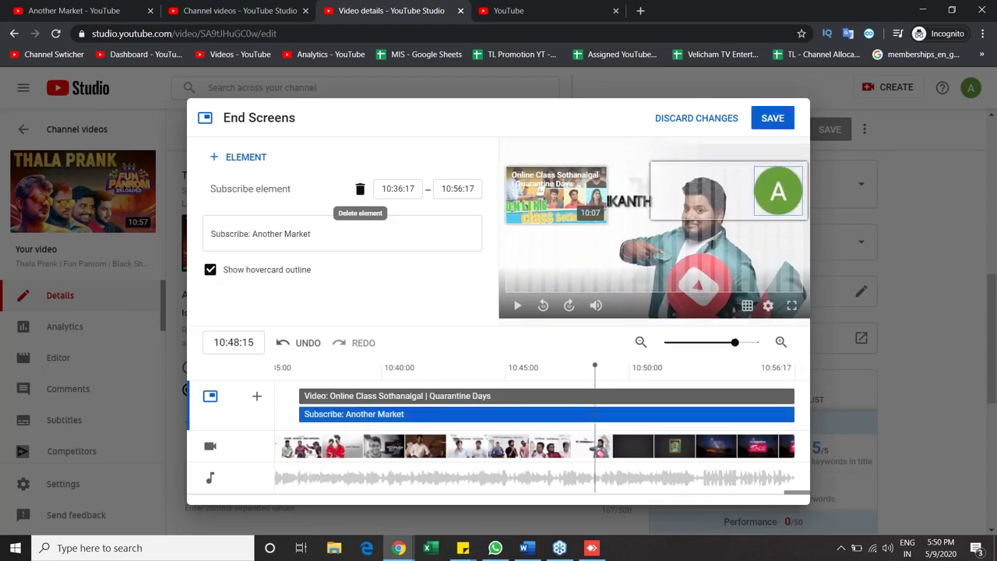
click(218, 157)
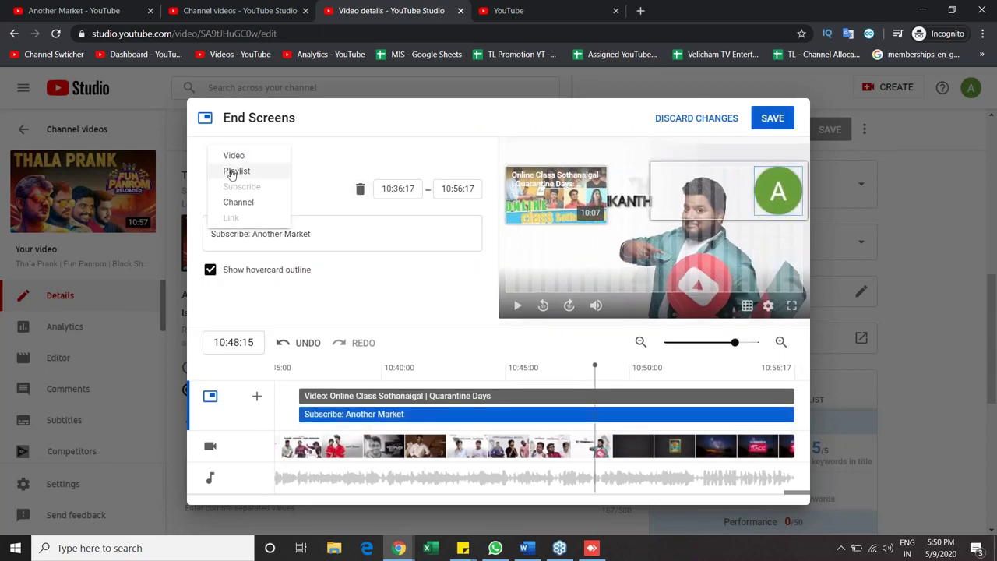
click(232, 172)
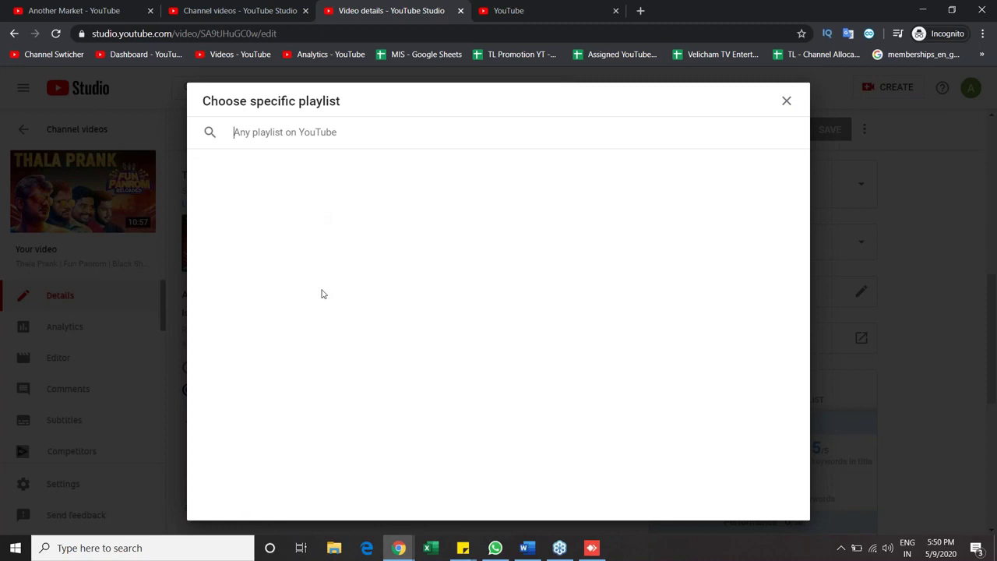
click(787, 101)
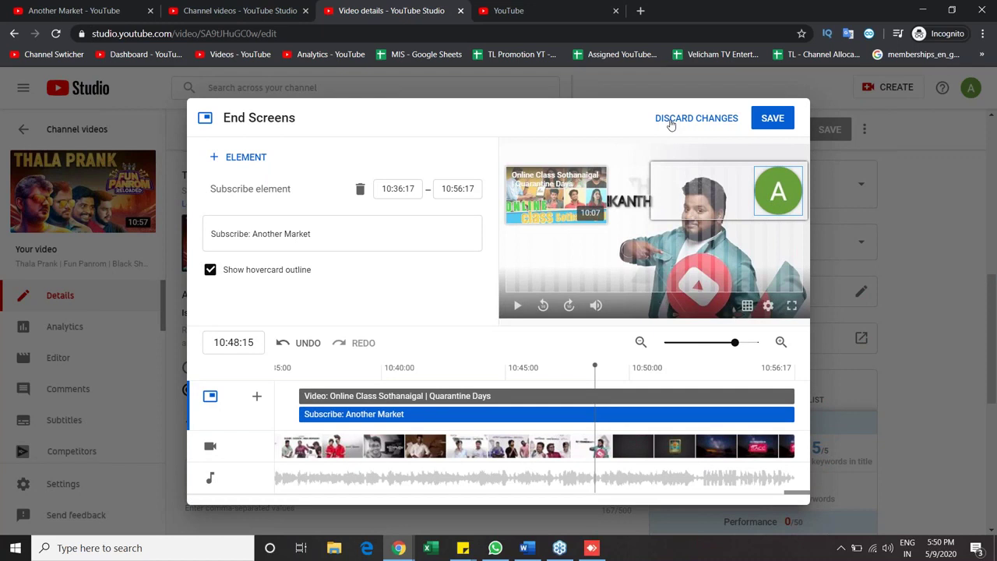
click(670, 124)
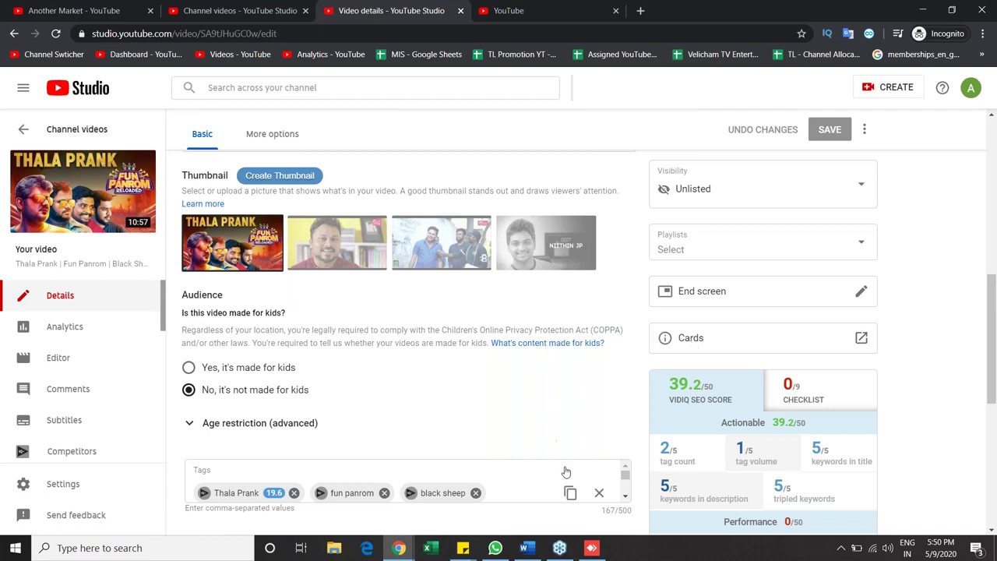
- Bring the YouTube Marketing notes up in Word
click(527, 548)
- Skim the YouTube Marketing notes in Word, then switch away from them
scroll(548, 329, down, 1)
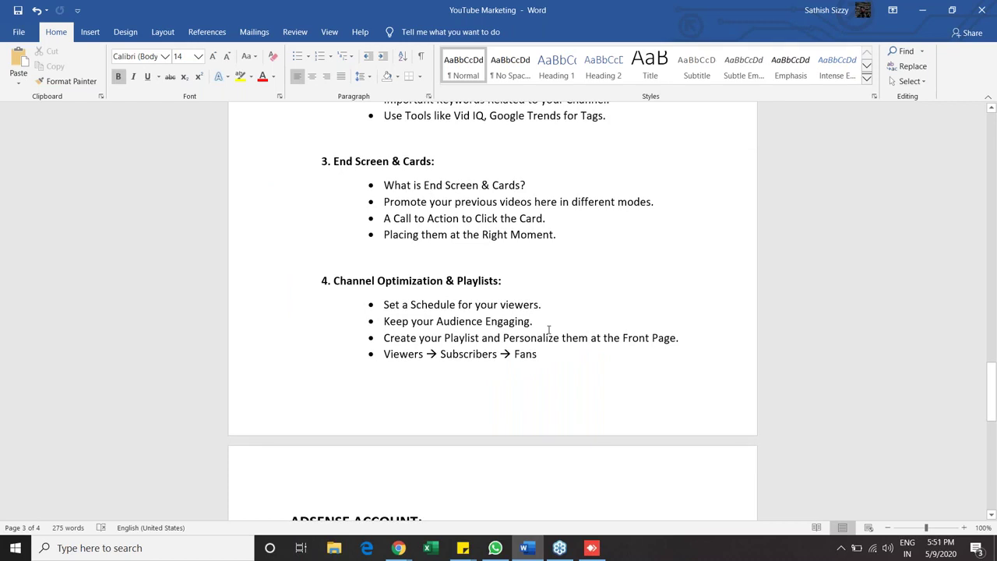
click(532, 548)
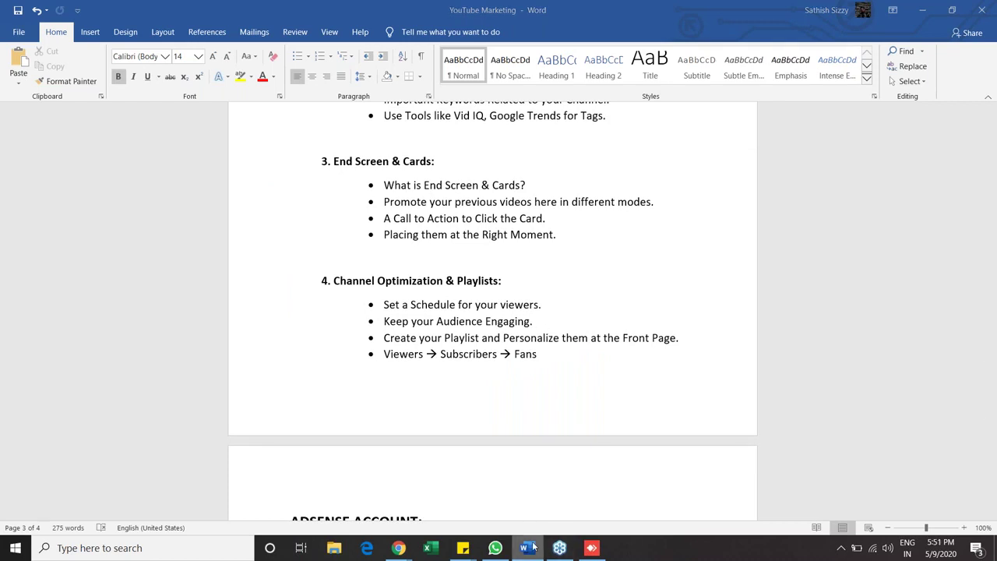
click(528, 547)
scroll(530, 390, down, 2)
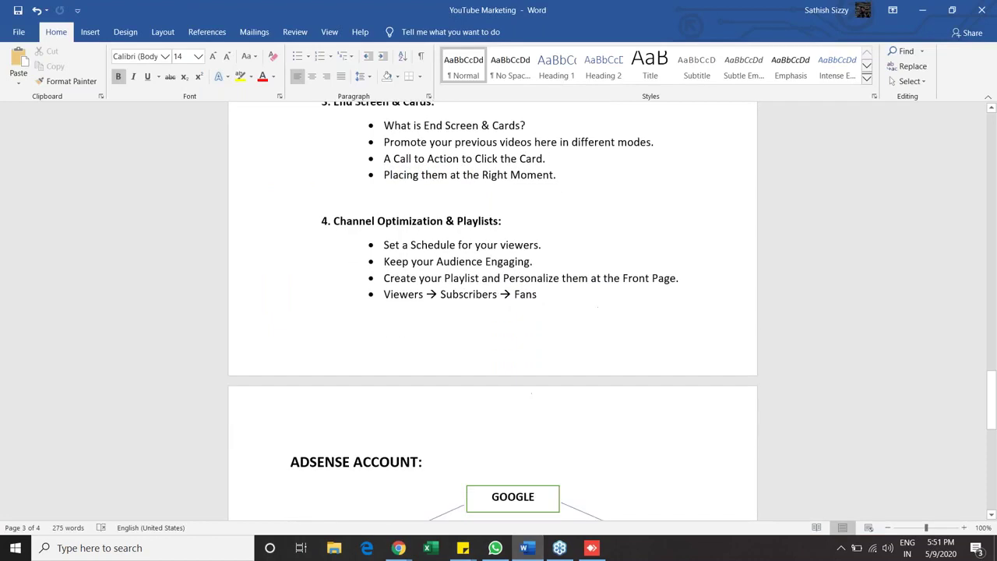
scroll(493, 312, up, 3)
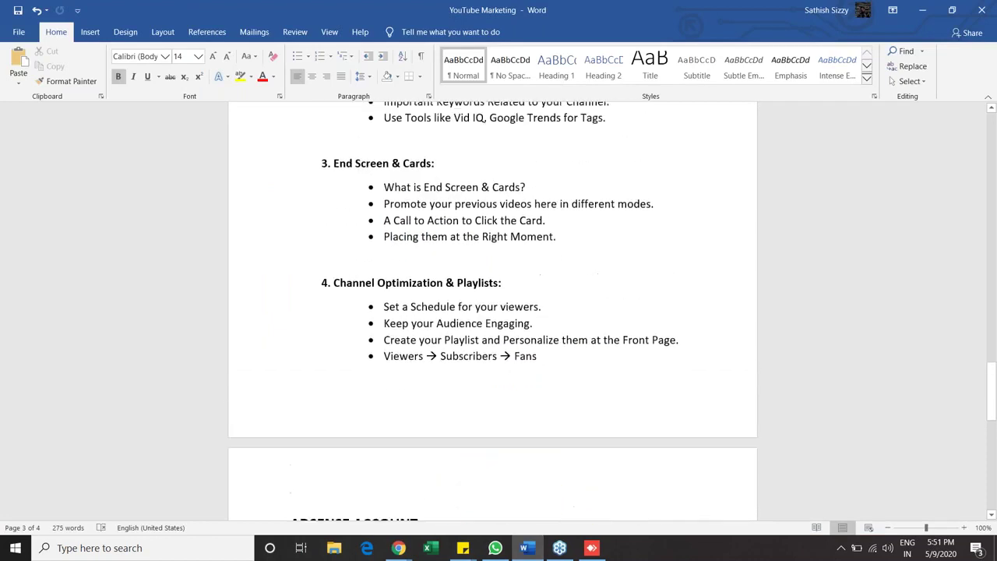
click(527, 547)
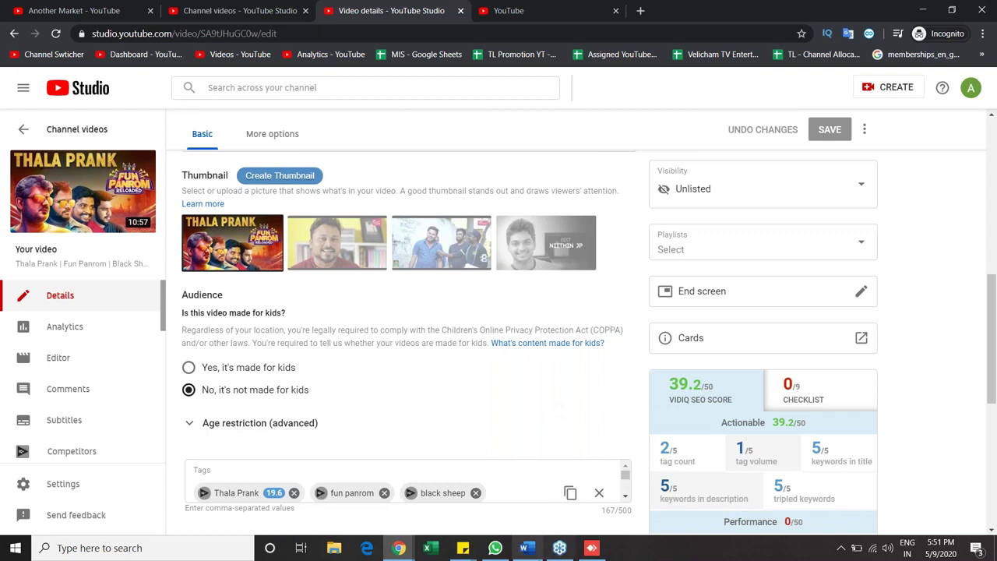
- Reopen the notes and scroll through the End Screen & Cards and AdSense sections
click(526, 548)
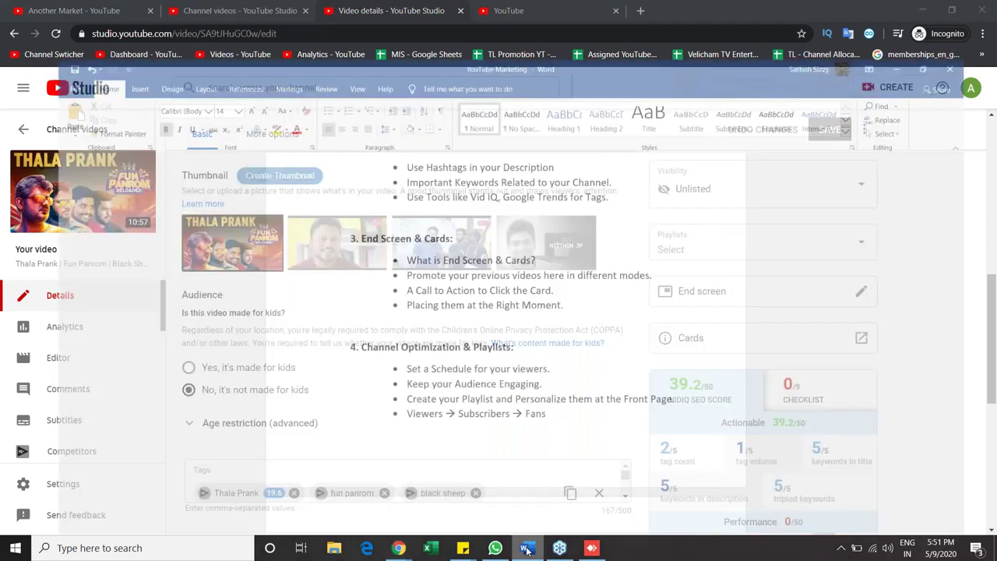
scroll(521, 366, down, 2)
scroll(521, 366, down, 1)
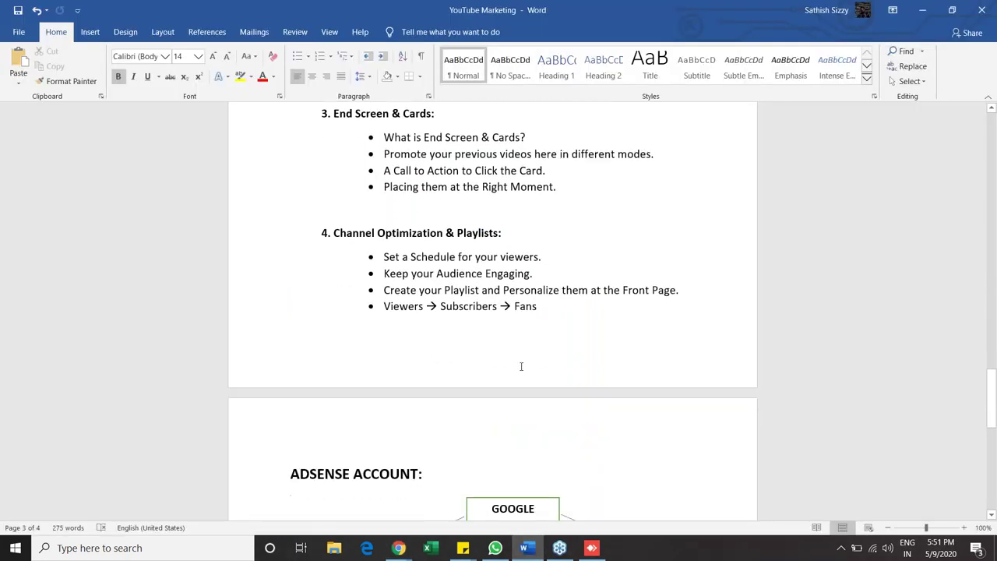
scroll(521, 366, down, 2)
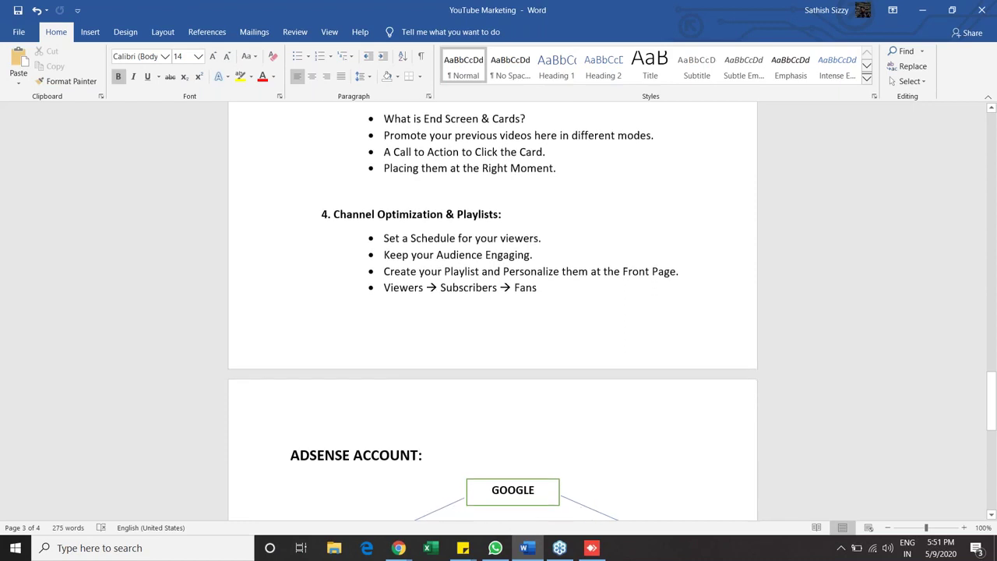
scroll(521, 366, down, 7)
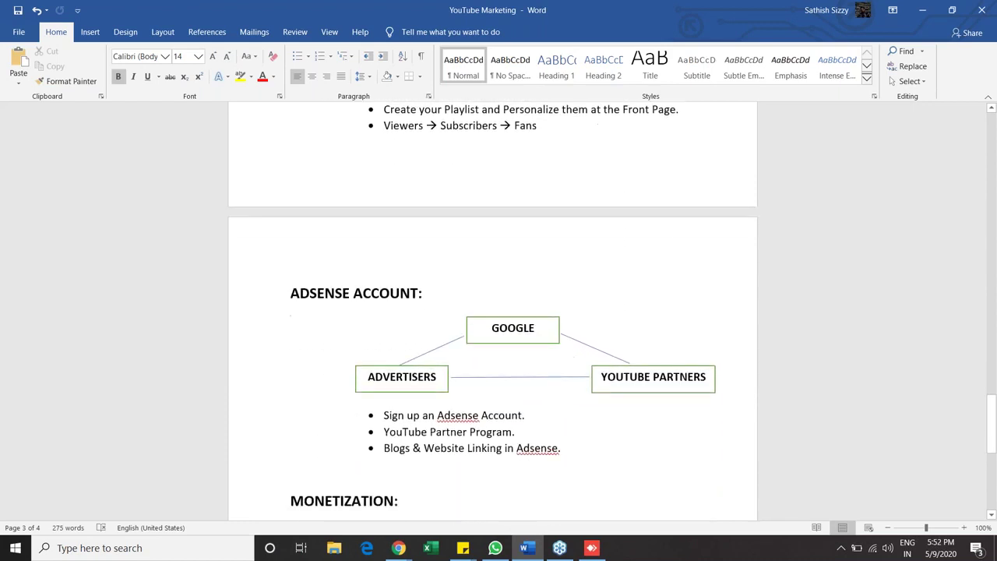
scroll(521, 366, up, 10)
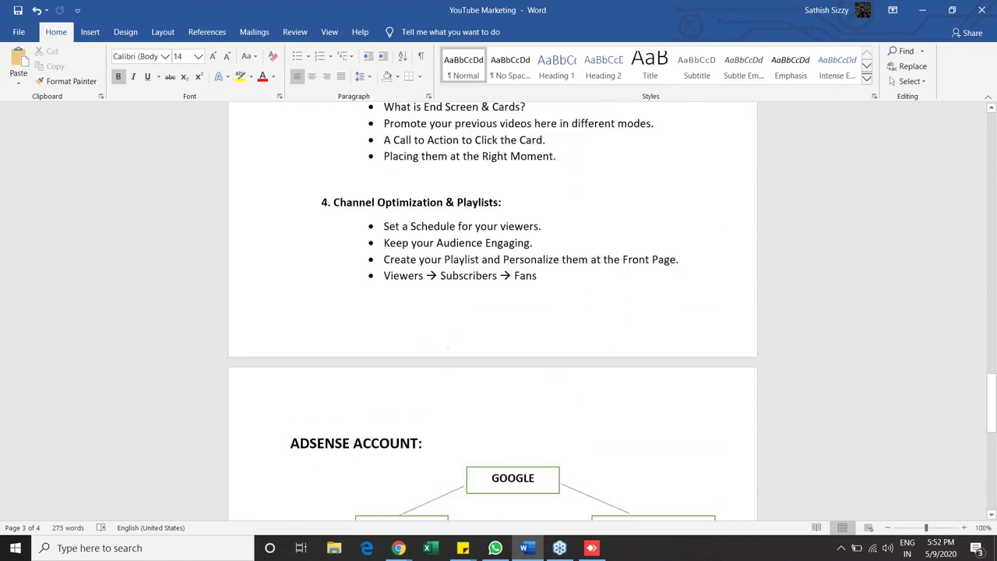
scroll(492, 296, up, 1)
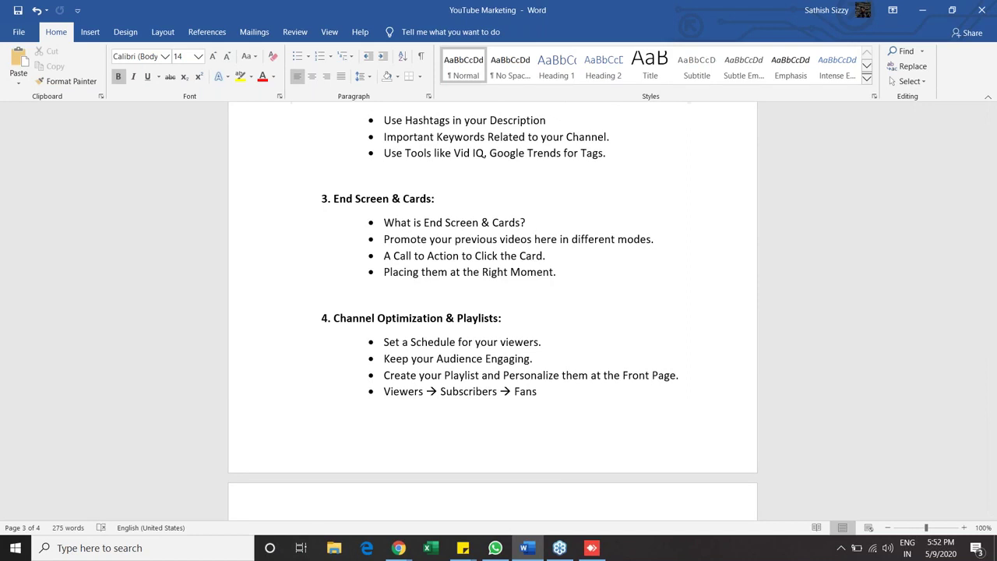
- Return to Chrome and open the Thala Prank video's cards editor in a new tab
key(alt+Tab)
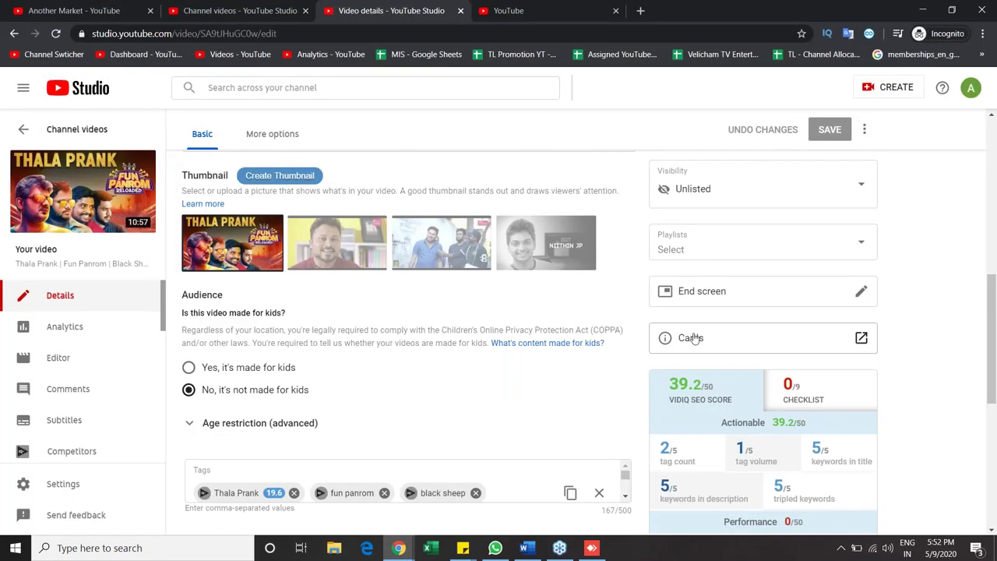
click(693, 336)
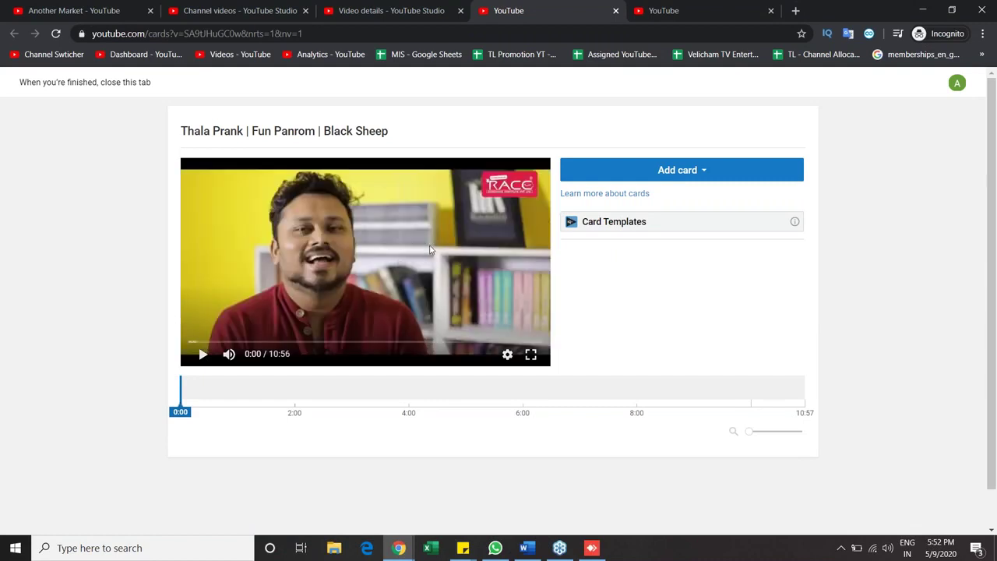
click(416, 11)
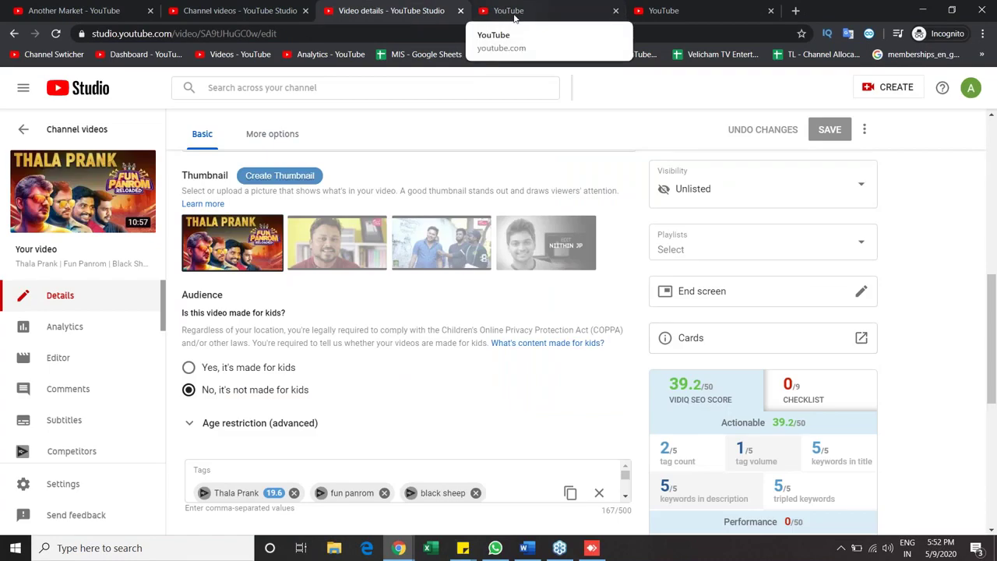
click(514, 13)
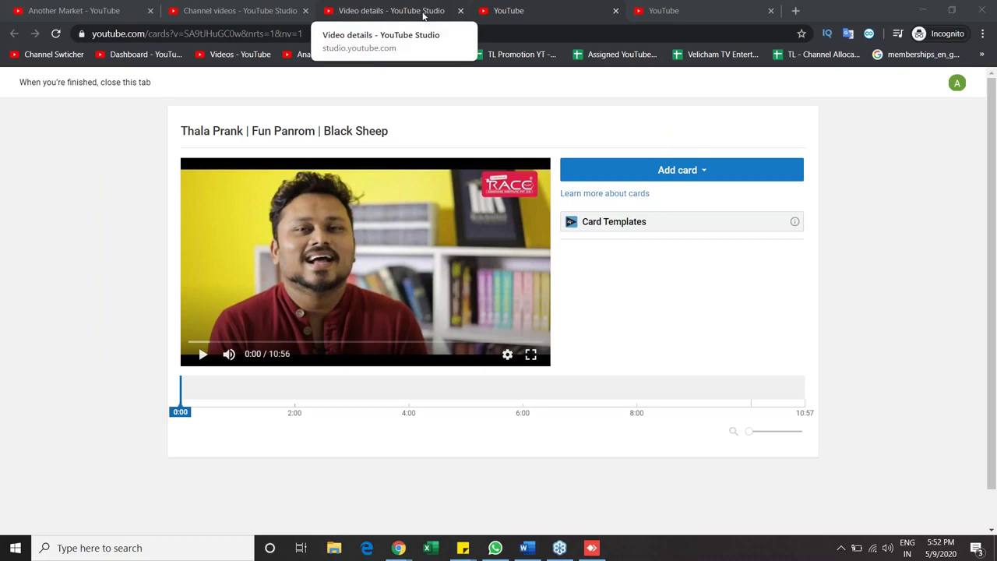
click(423, 11)
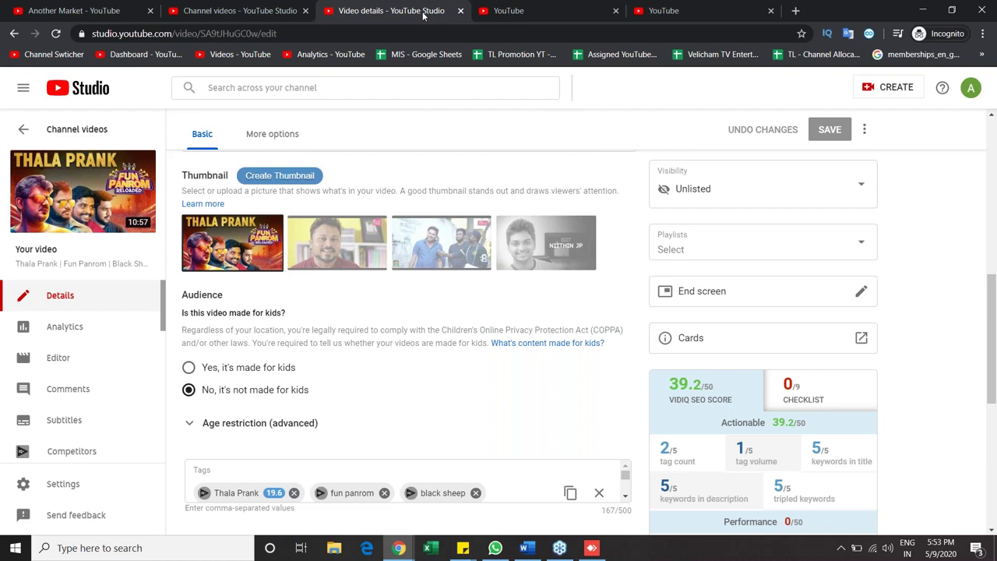
click(558, 7)
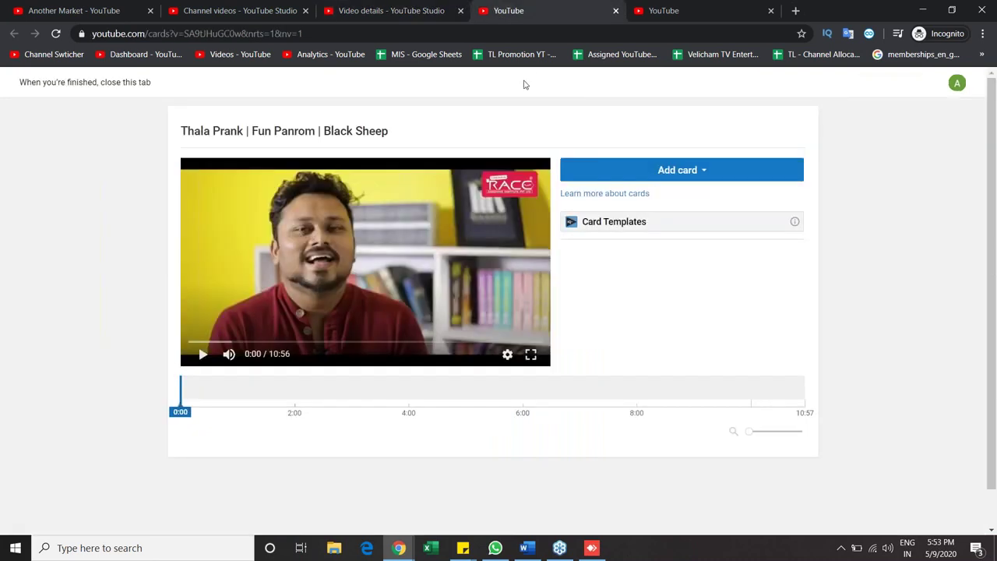
- Glance at the card type list and scrub the video to 2:19, then 1:25
click(635, 170)
click(636, 168)
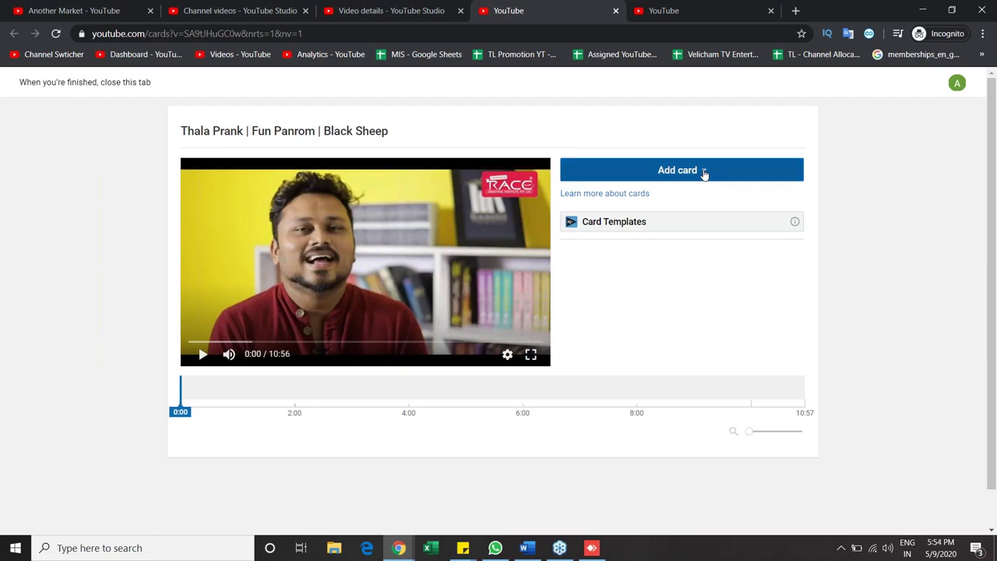
click(704, 173)
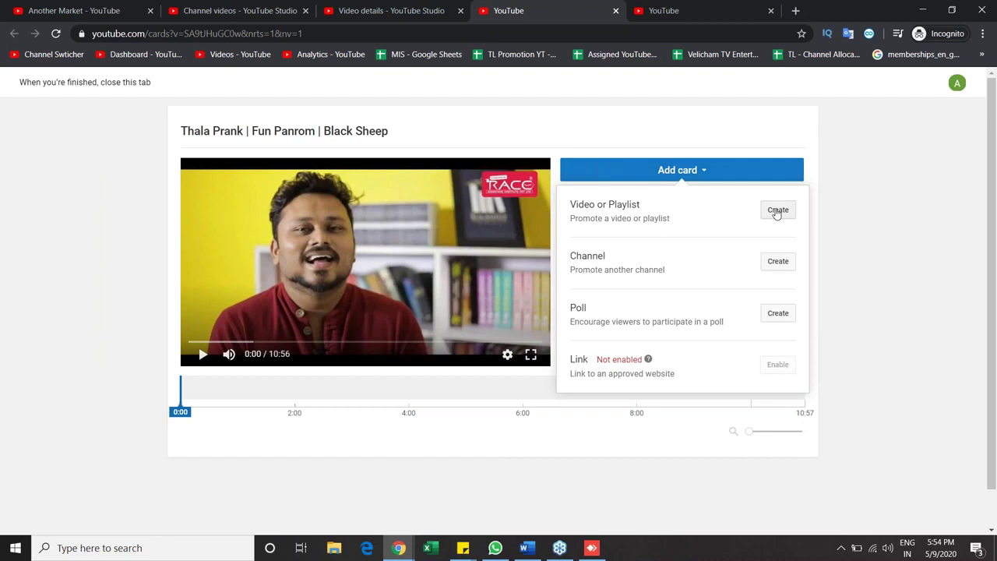
click(313, 405)
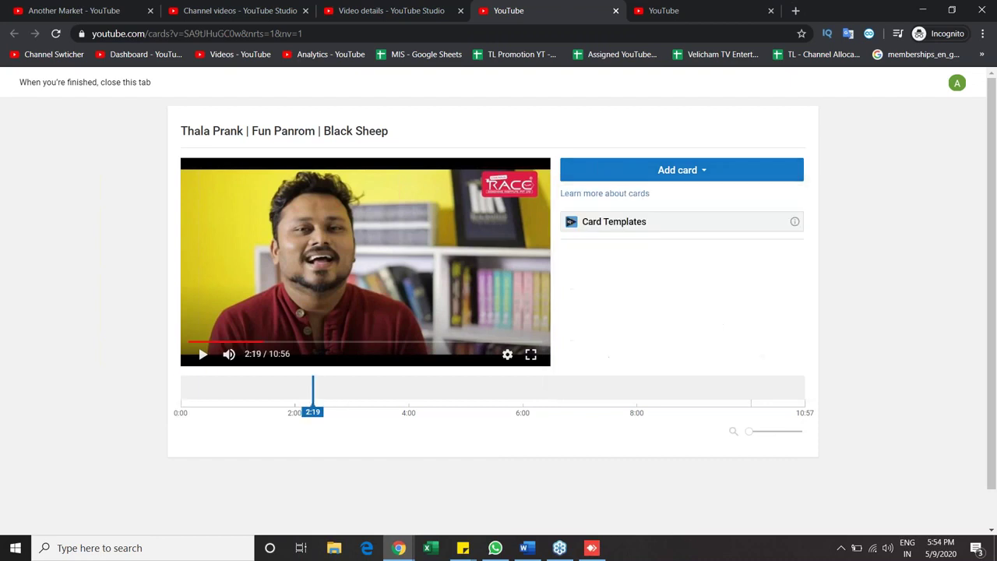
click(262, 404)
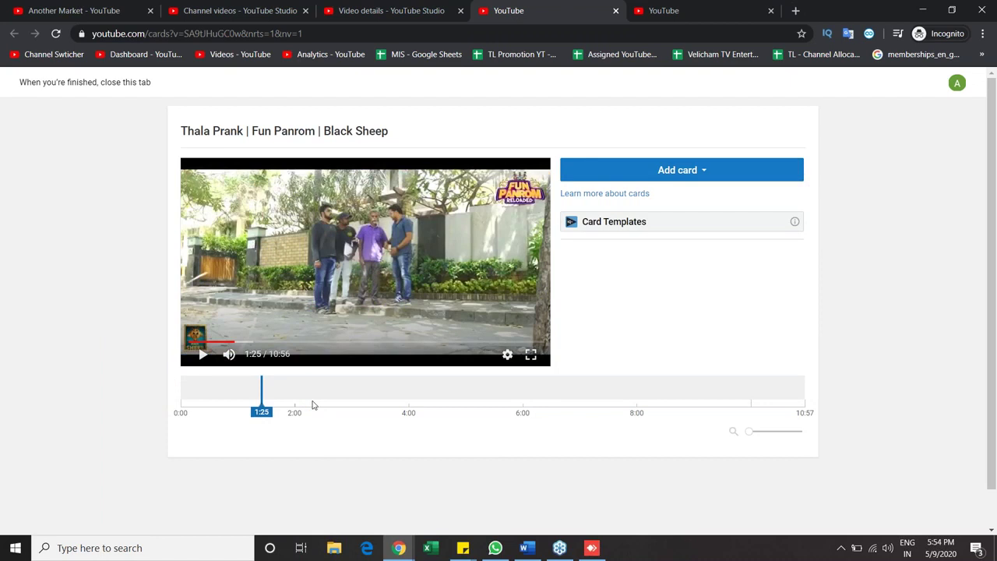
- Move the card time from 1:13 to 1:06 and show the card type list
click(705, 180)
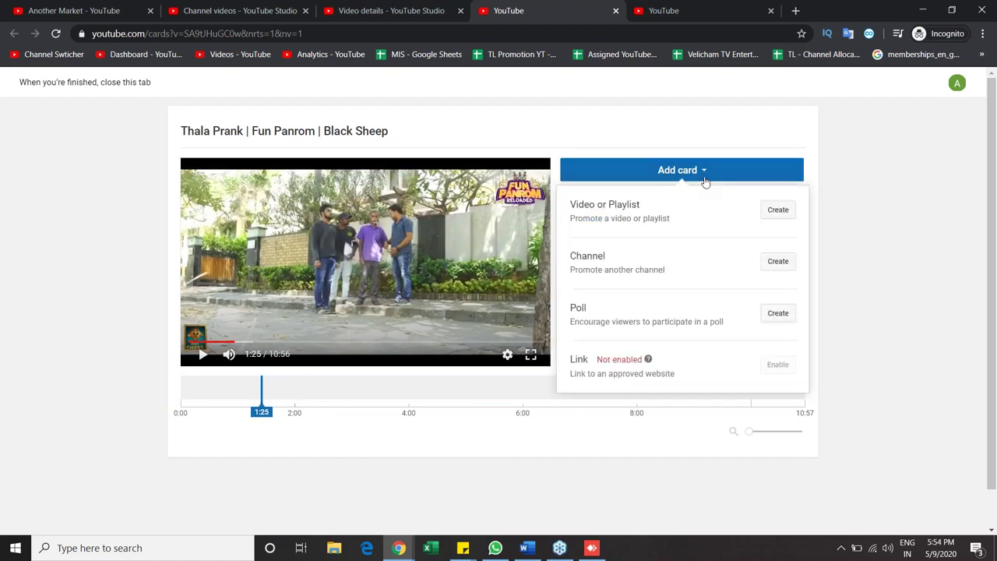
click(839, 217)
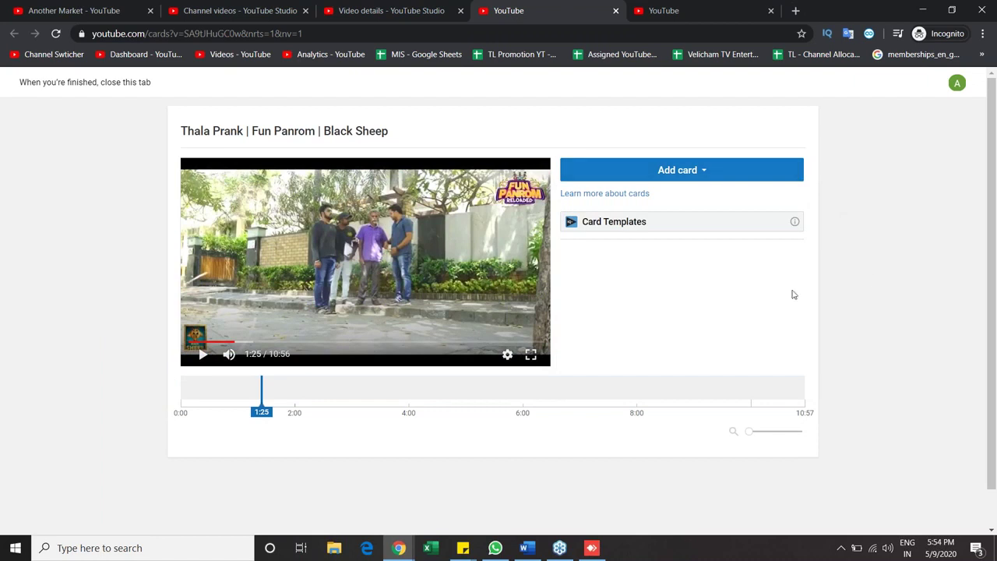
click(248, 389)
click(244, 389)
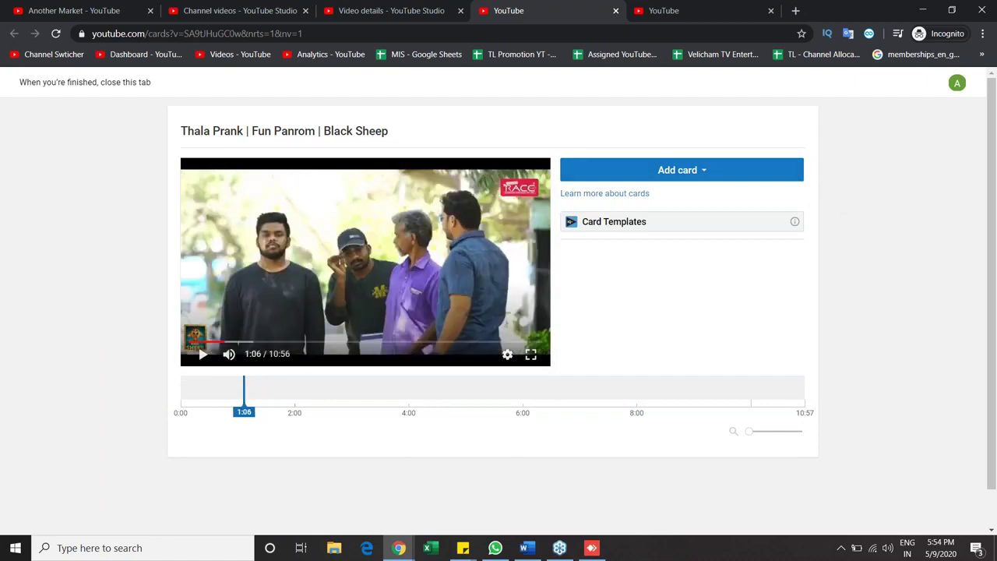
click(772, 173)
- Create a video card by pasting the link to 'Online Class Sothanaigal | Quarantine Days'
click(777, 210)
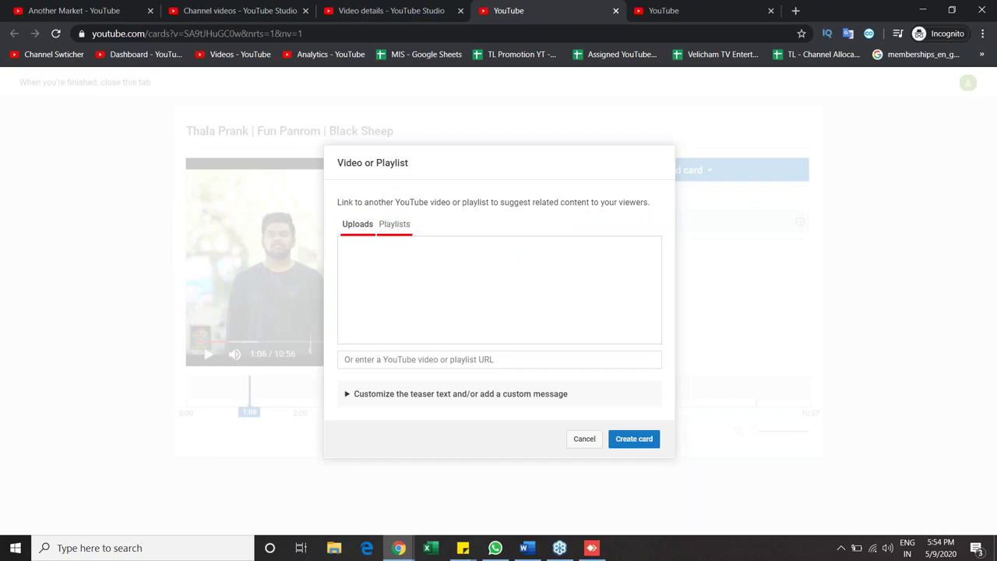
click(399, 355)
text(https://www.youtube.com/watch?v=UHX-JPknoWM)
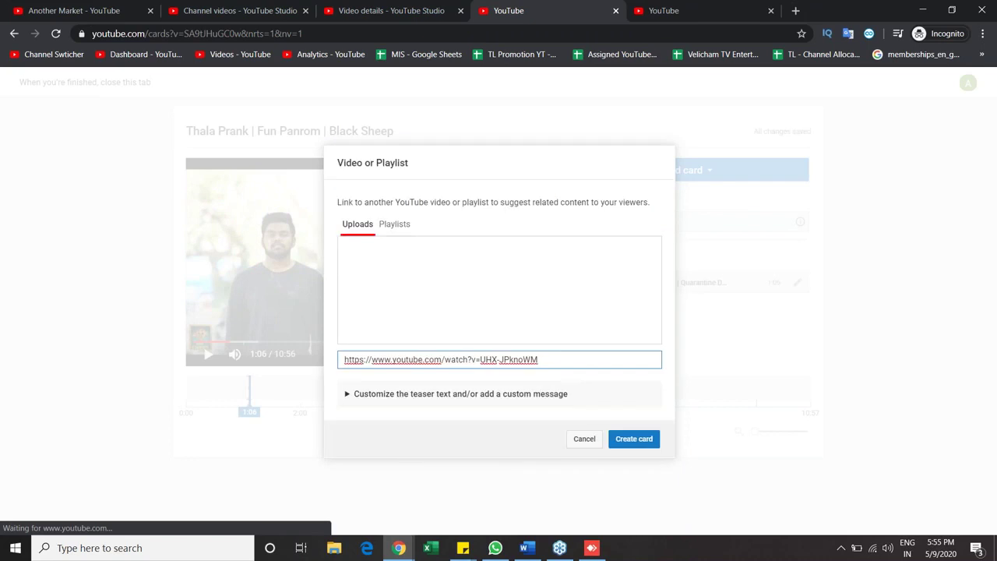
key(Return)
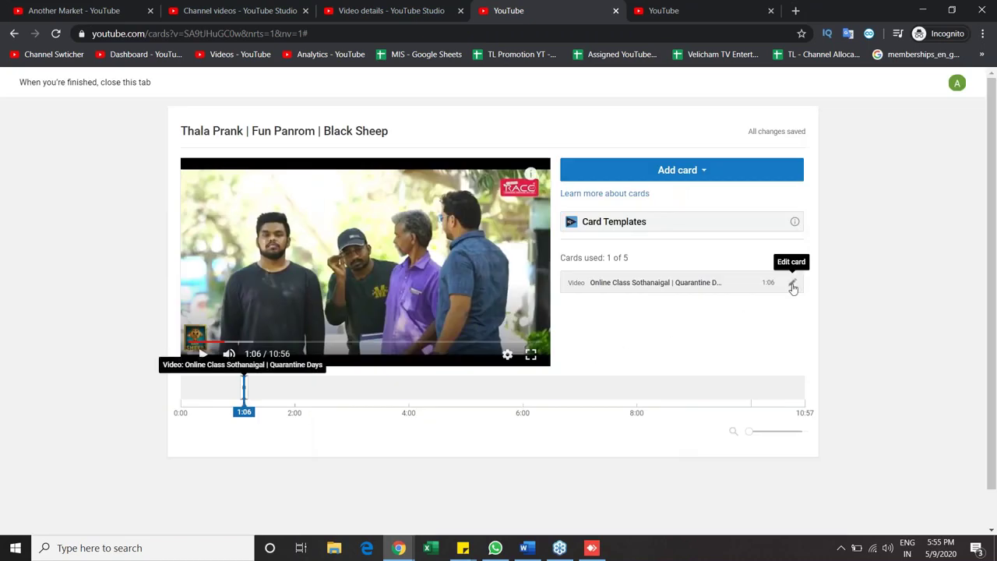
- Preview the new card by playing the video from 0:56
click(334, 398)
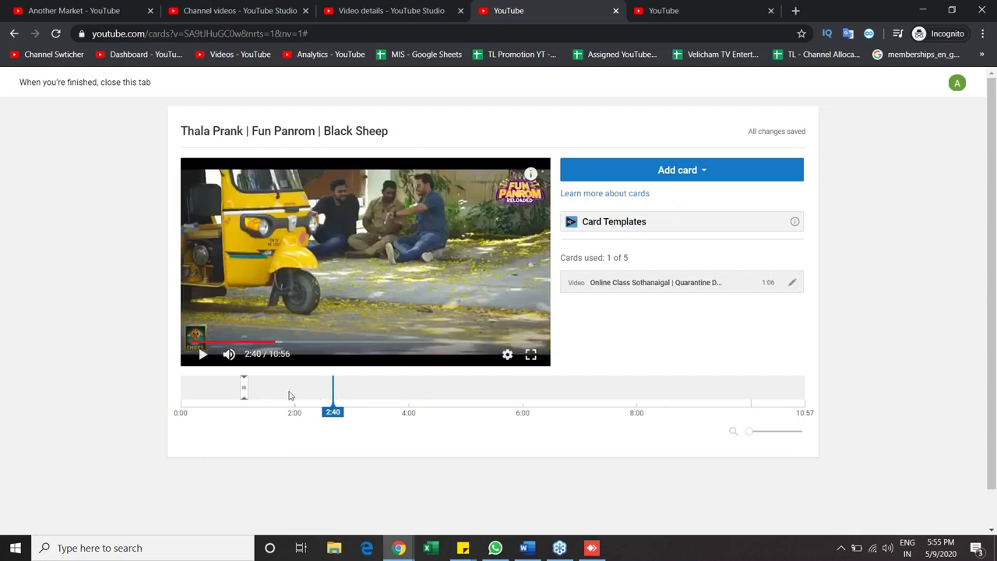
click(235, 394)
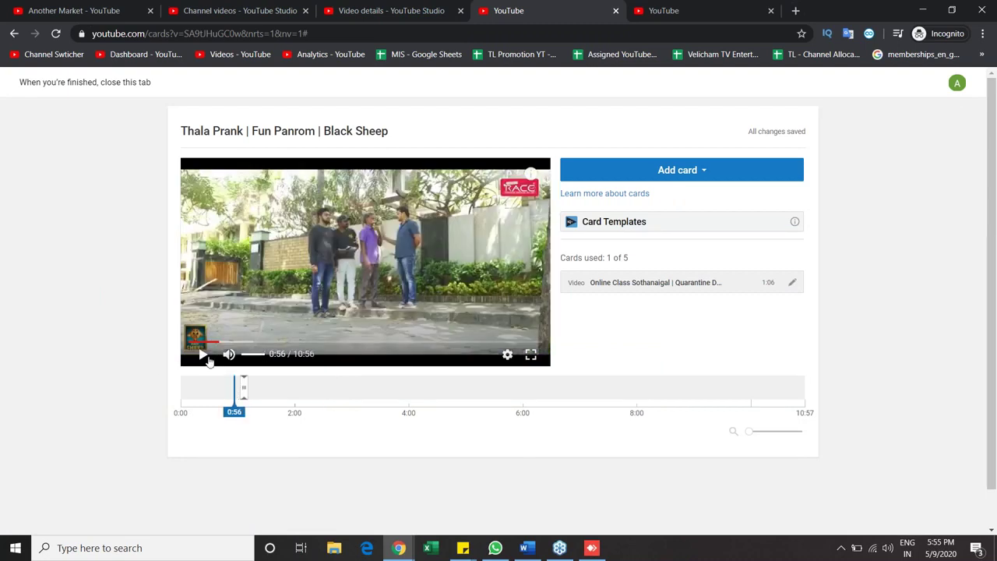
click(203, 354)
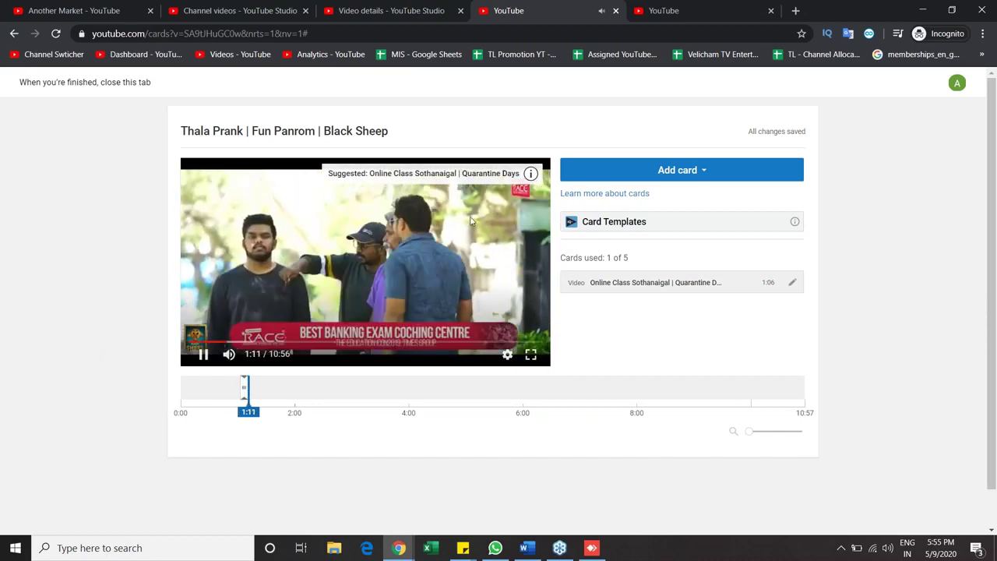
- Pause the preview at 1:12, move the playhead to 3:01, and list the card types
click(398, 269)
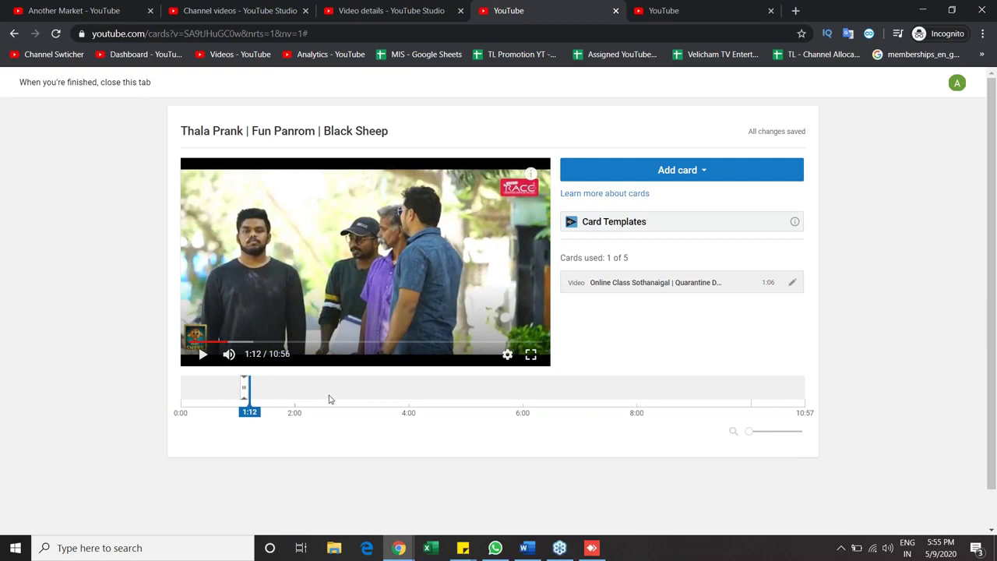
click(332, 402)
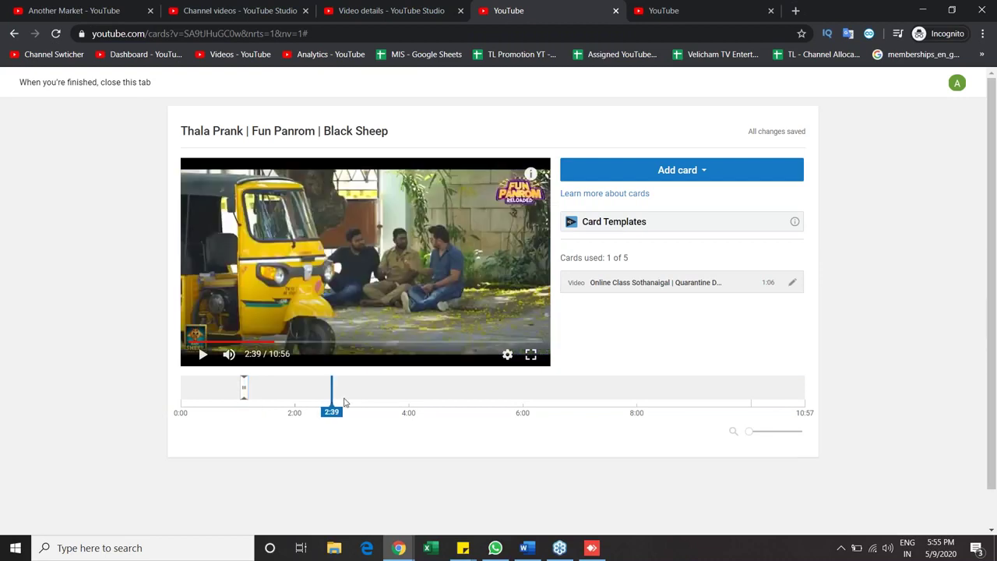
click(343, 402)
click(352, 402)
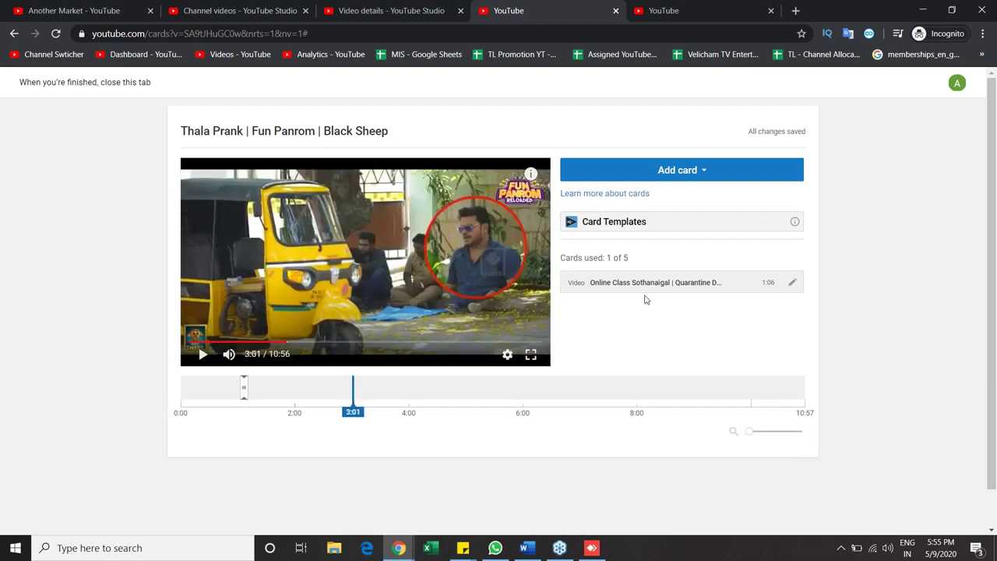
click(732, 173)
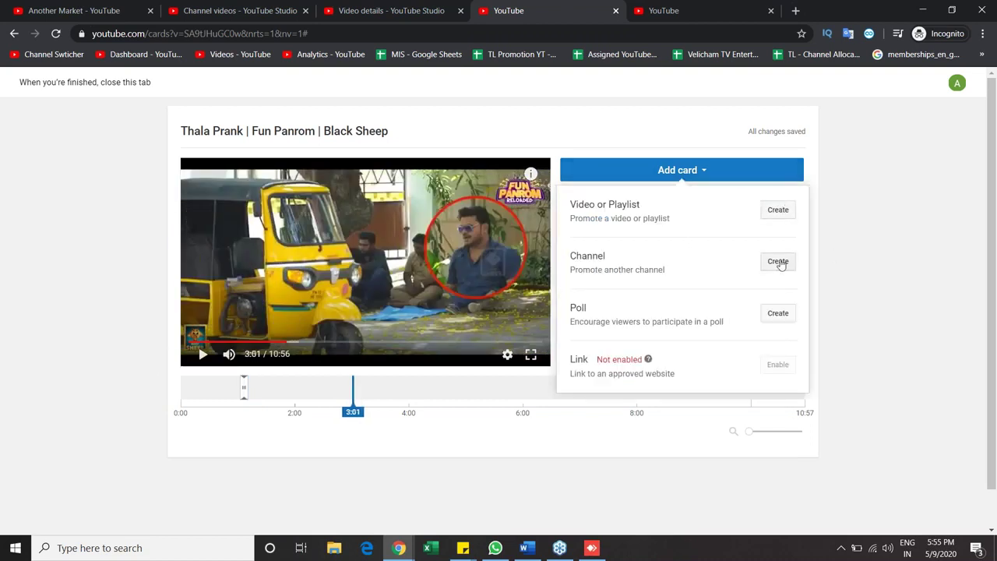
- Create a poll card asking 'Do you like this Video' with the choices Yes and No
click(778, 313)
text(Do you like this Video)
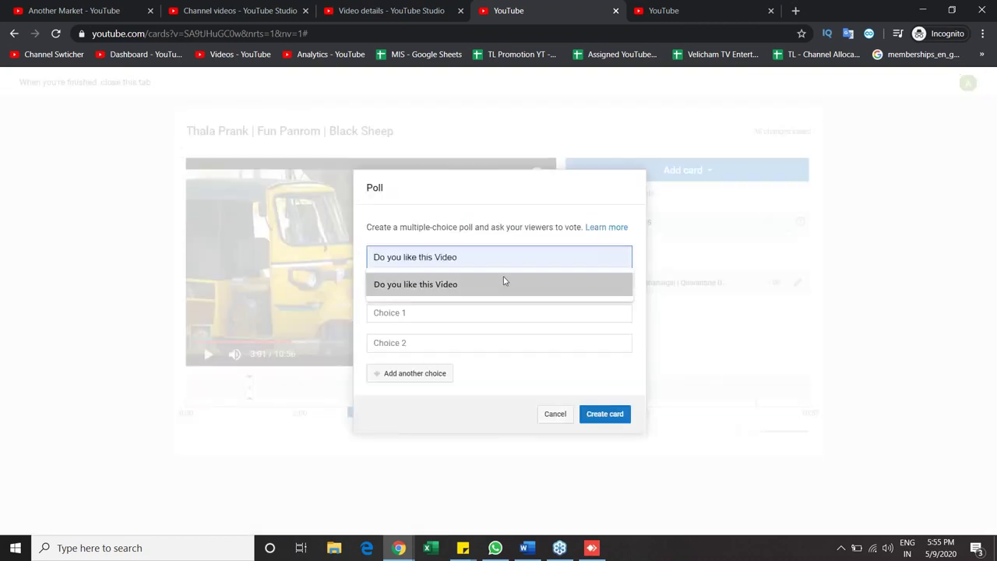
click(505, 281)
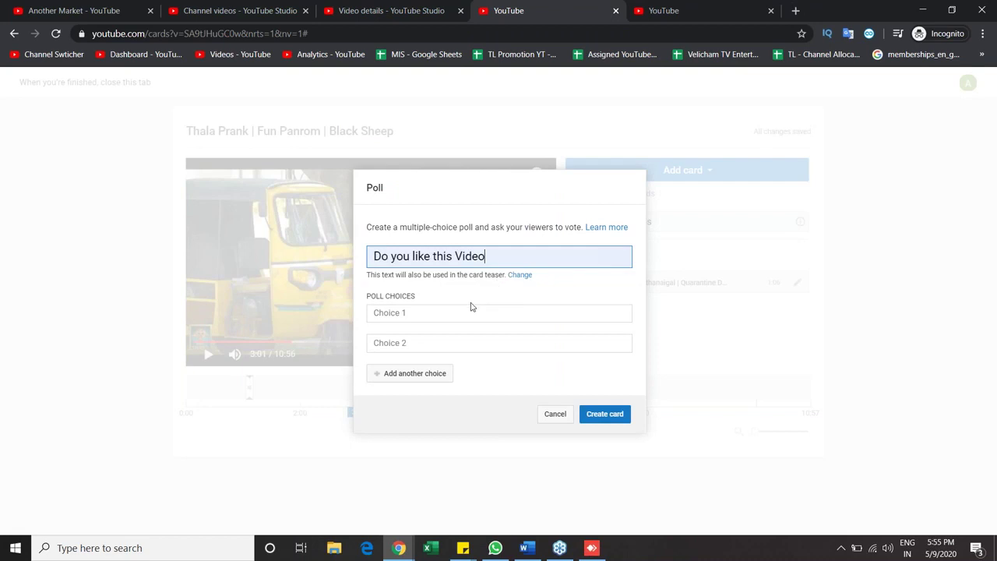
click(457, 310)
text(Yes)
key(Tab)
text(No)
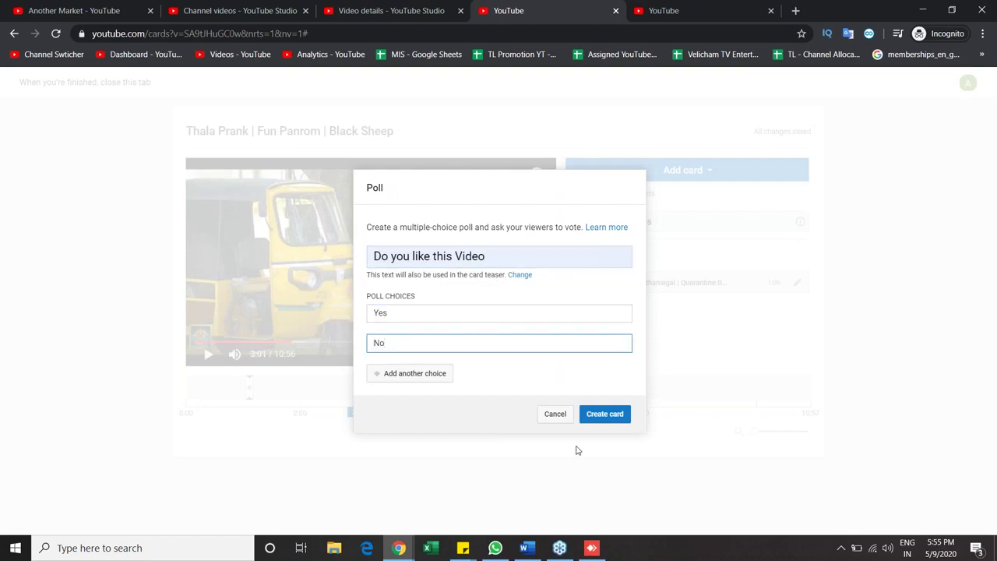
click(603, 415)
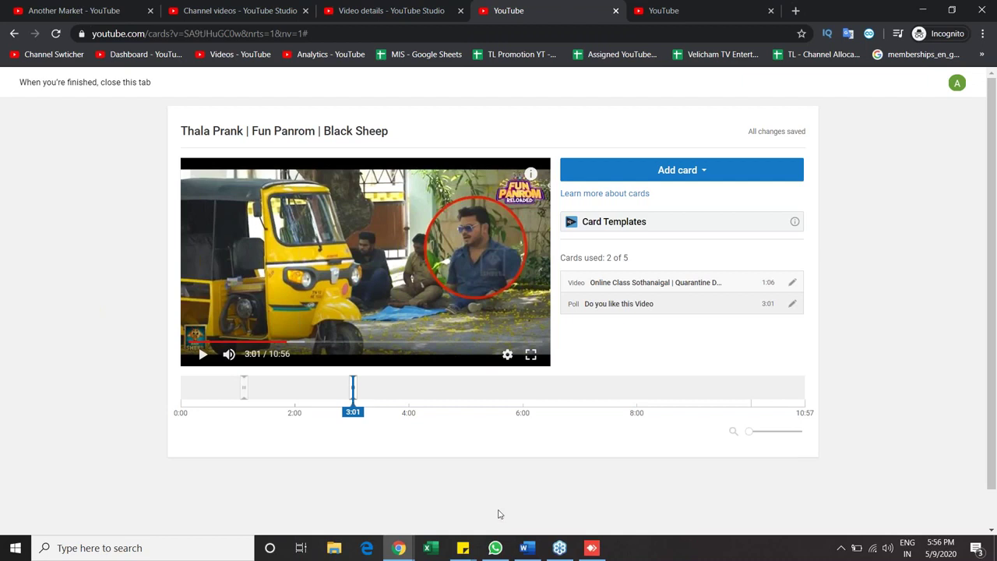
click(527, 547)
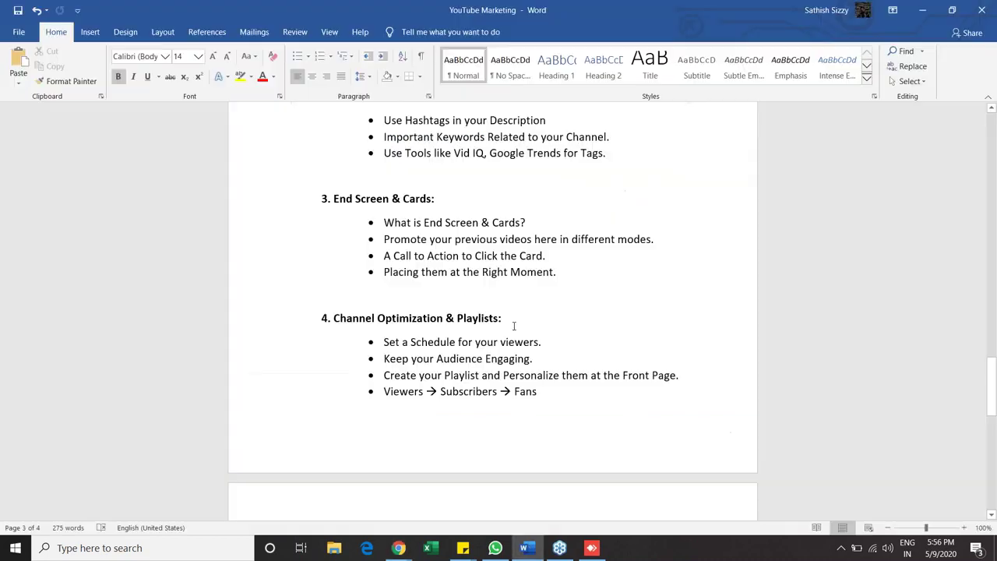
scroll(493, 312, down, 4)
scroll(536, 214, down, 1)
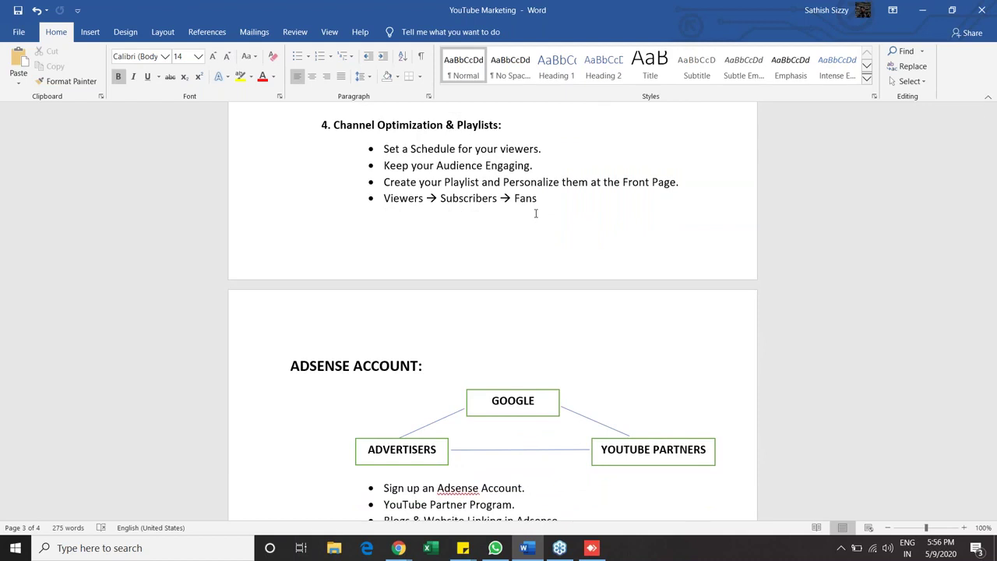
click(457, 200)
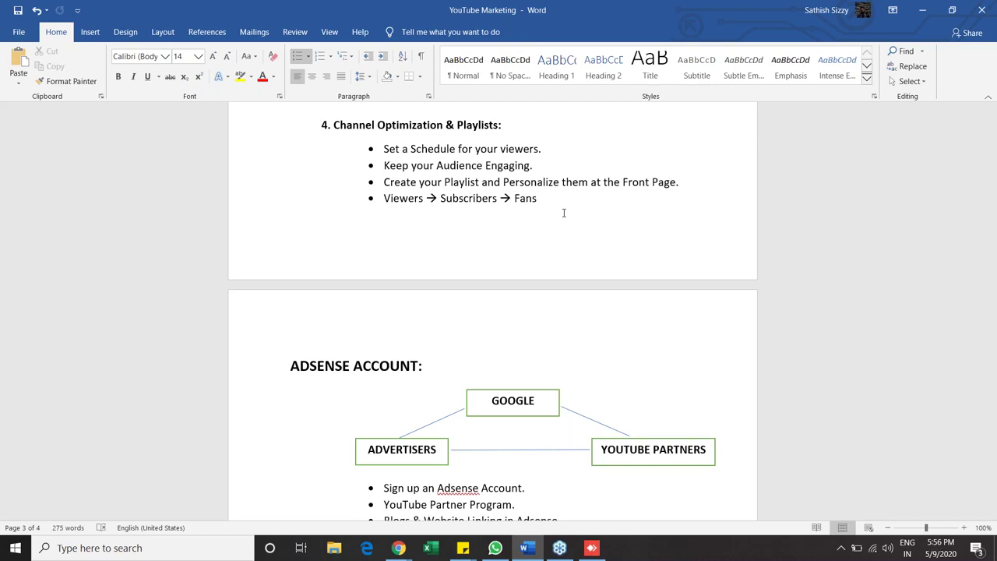
key(alt+Tab)
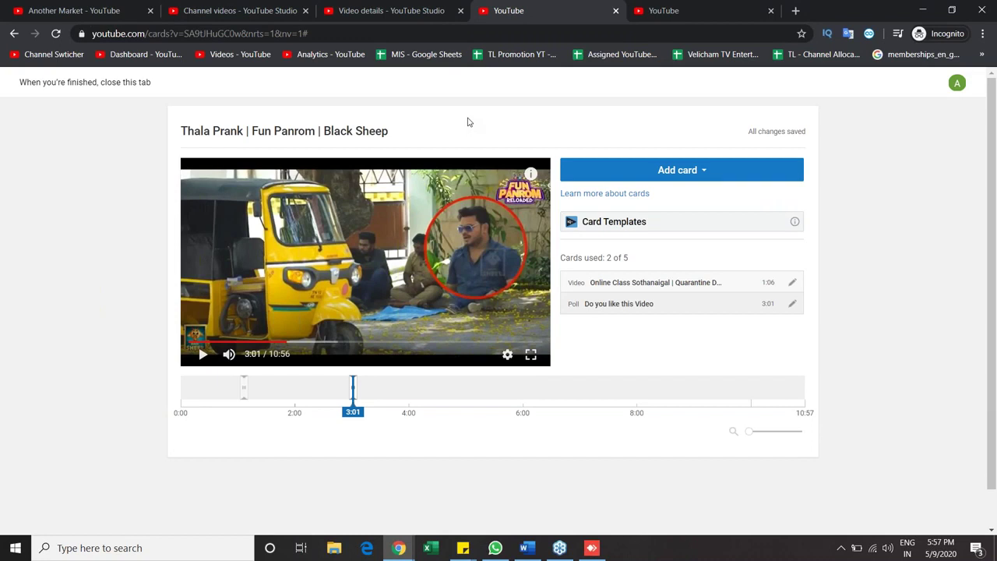
- Switch from Chrome to the YouTube Marketing notes in Word
key(alt+Tab)
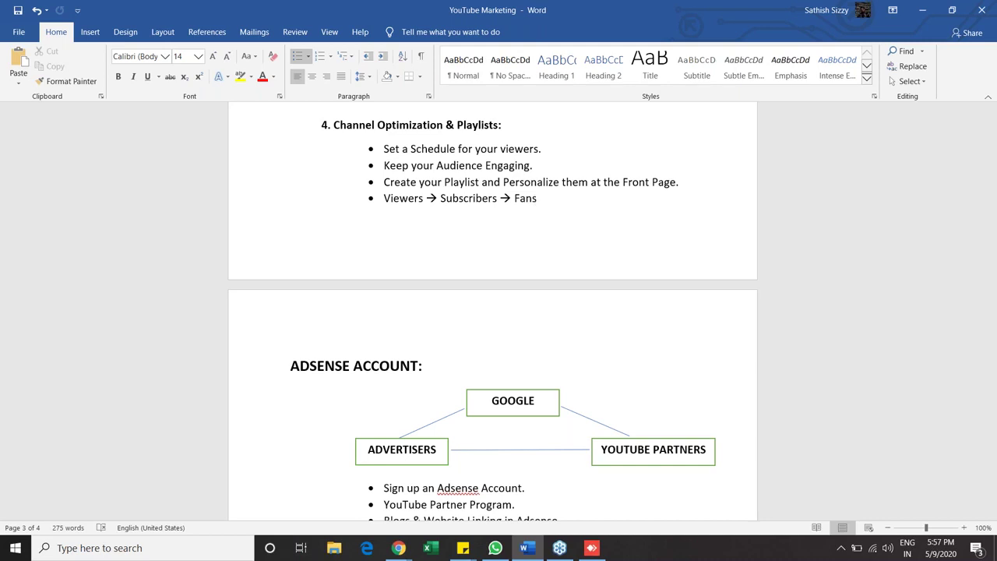
- Scroll the Word notes down to the Adsense Account section
key(alt+Tab)
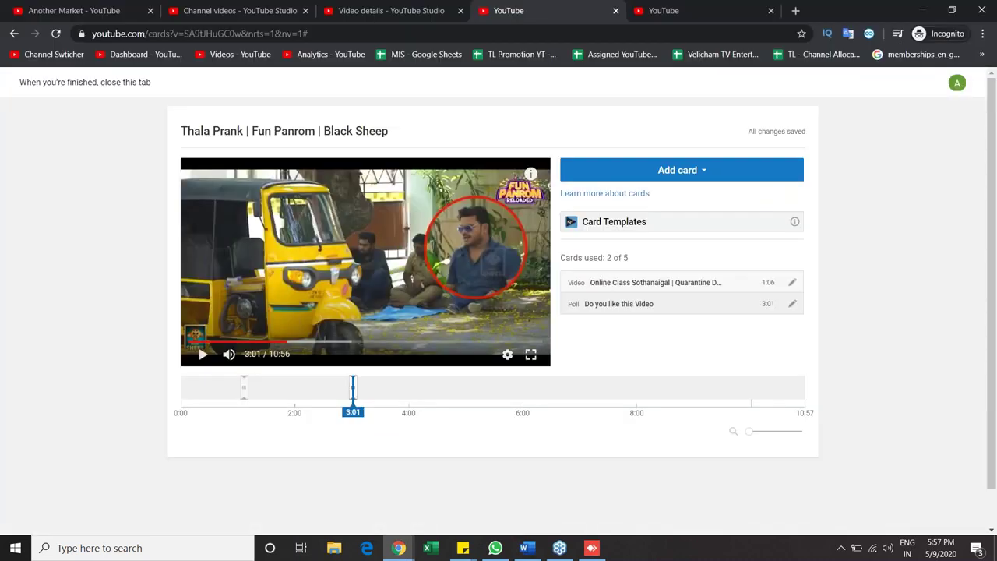
key(alt+Tab)
scroll(493, 312, down, 3)
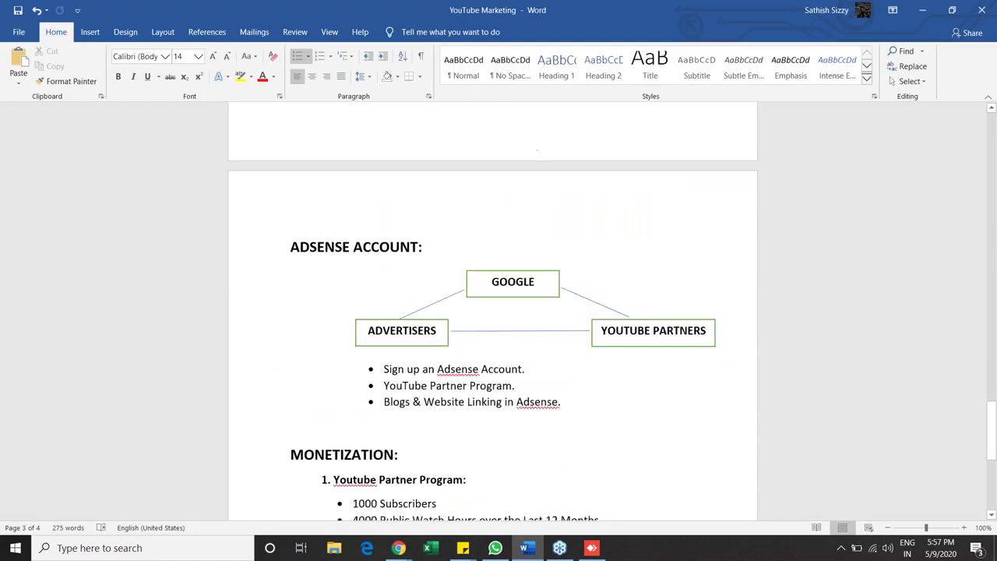
scroll(537, 150, down, 1)
scroll(584, 330, down, 1)
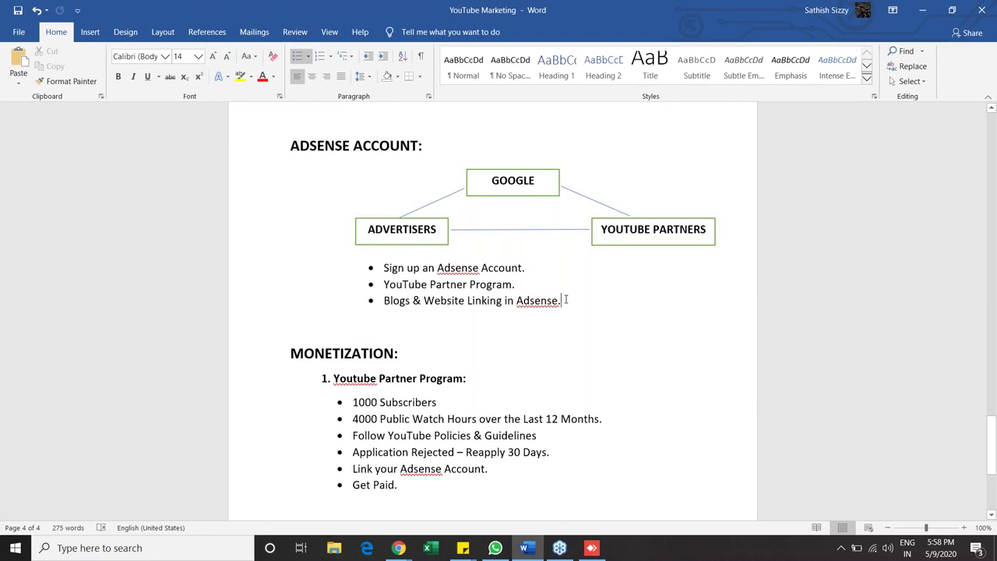
click(527, 267)
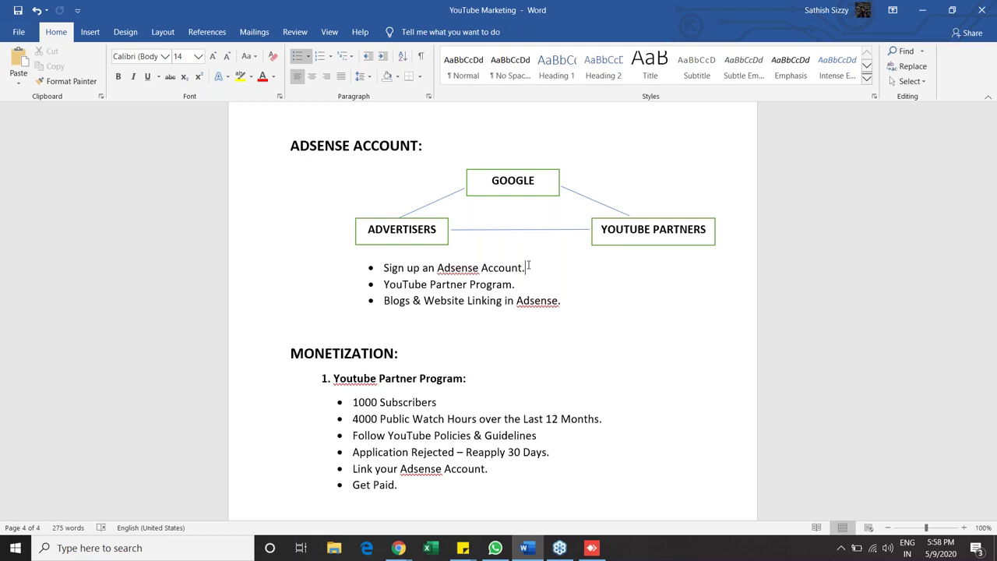
- Point out the GOOGLE and ADVERTISERS boxes of the AdSense diagram, then return to Chrome
click(502, 181)
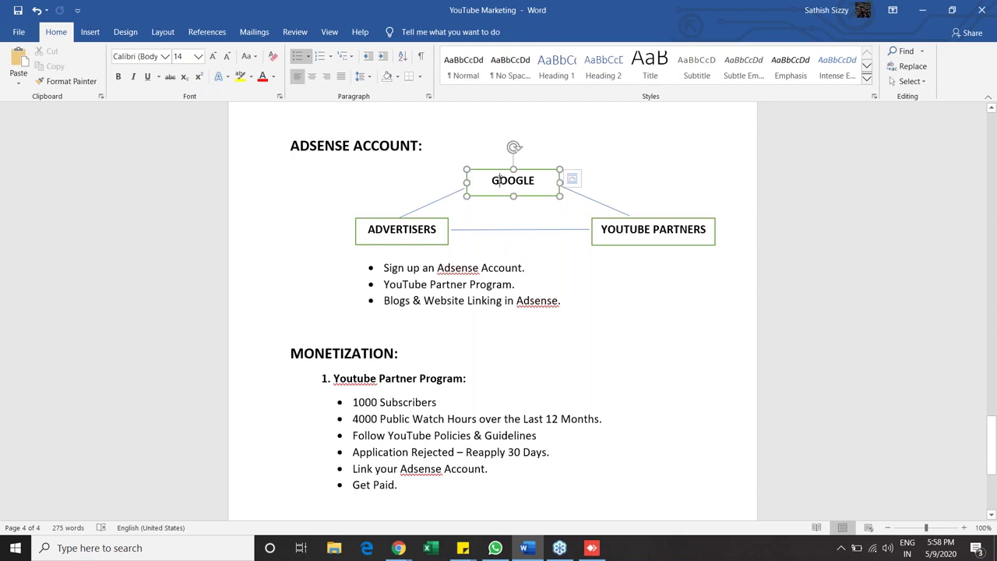
click(402, 229)
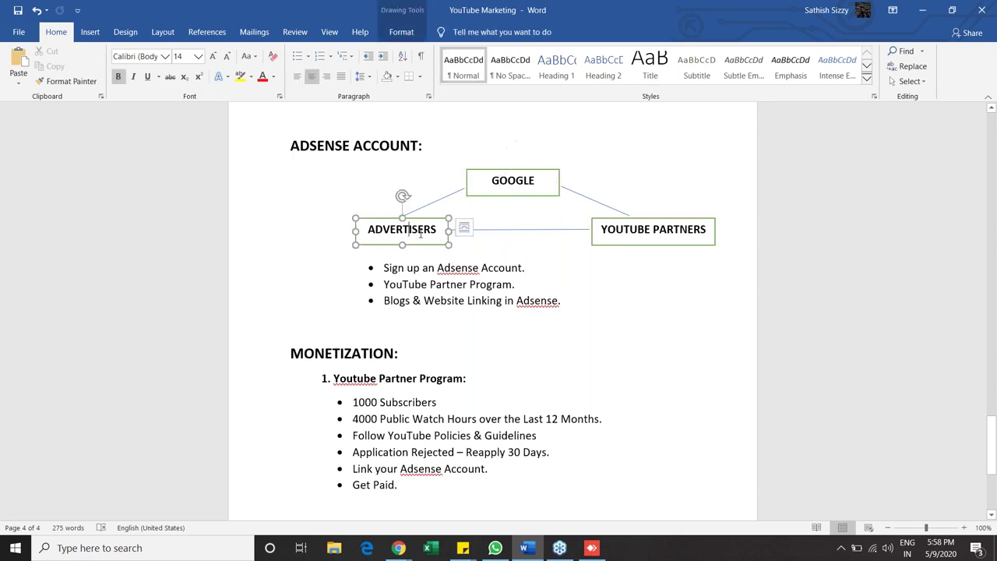
click(537, 278)
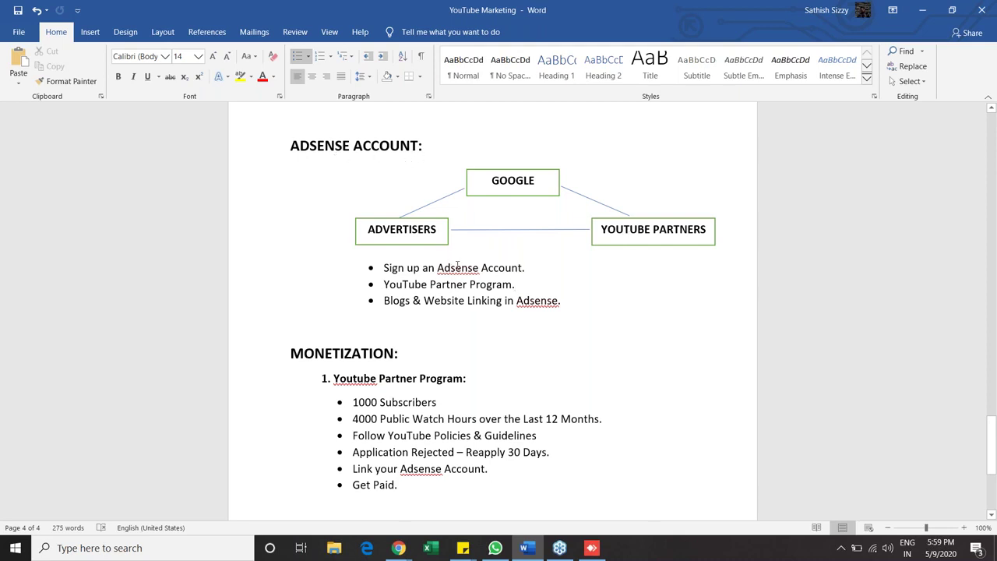
key(alt+Tab)
- Search 'google adsense' in a new tab and open Sign Up from the official AdSense page
key(ctrl+t)
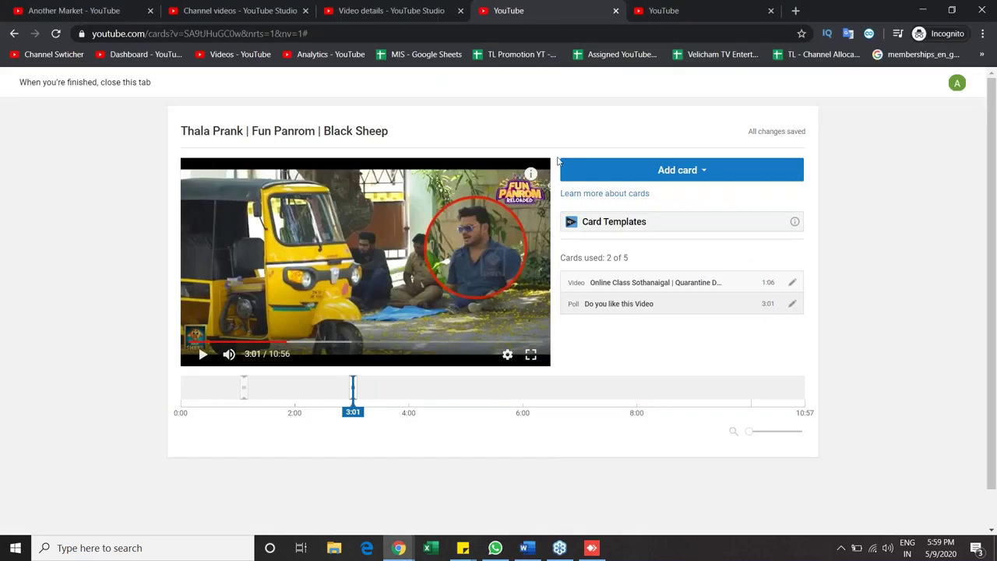
text(google ades)
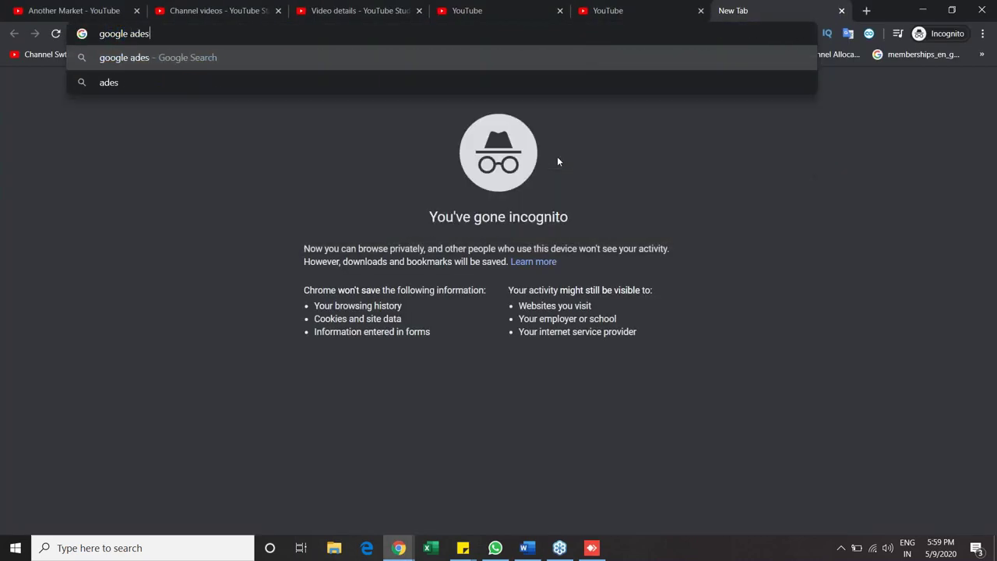
key(BackSpace)
key(BackSpace)
text(sense)
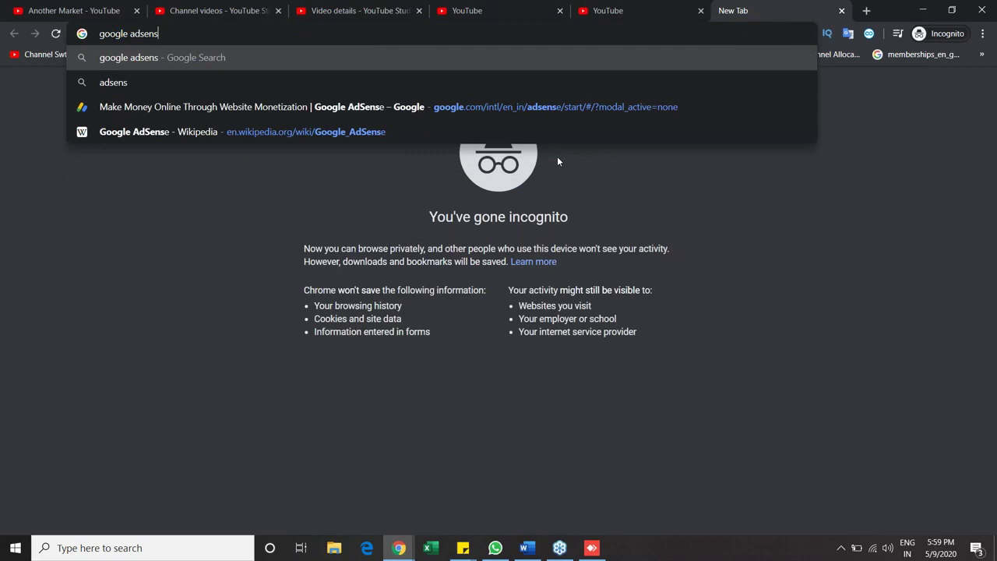
key(Return)
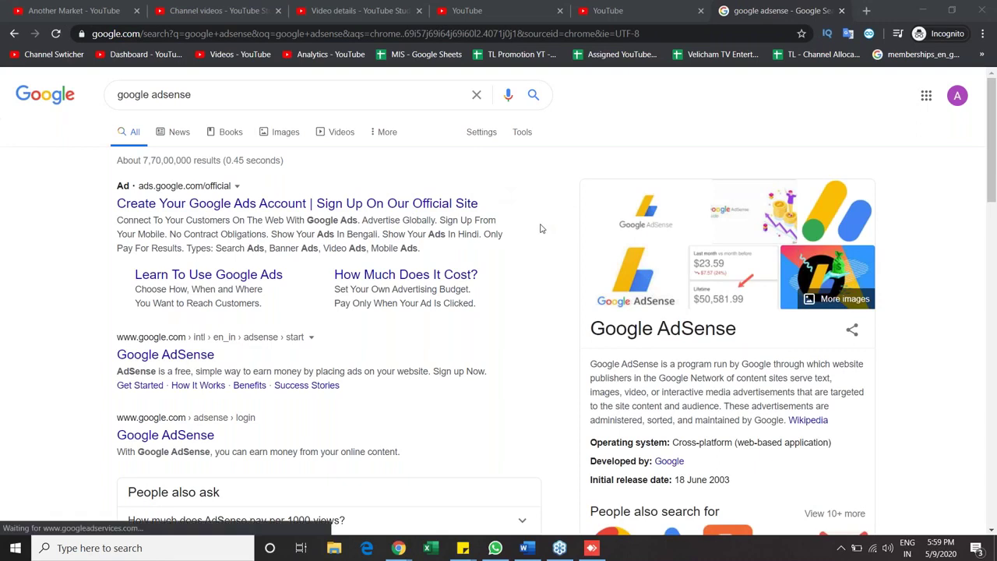
click(159, 355)
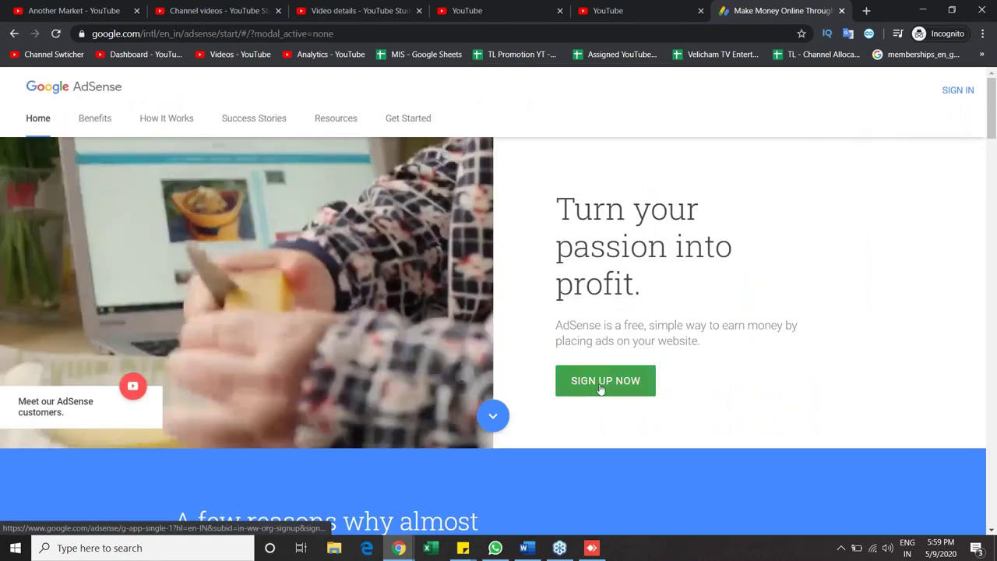
click(599, 384)
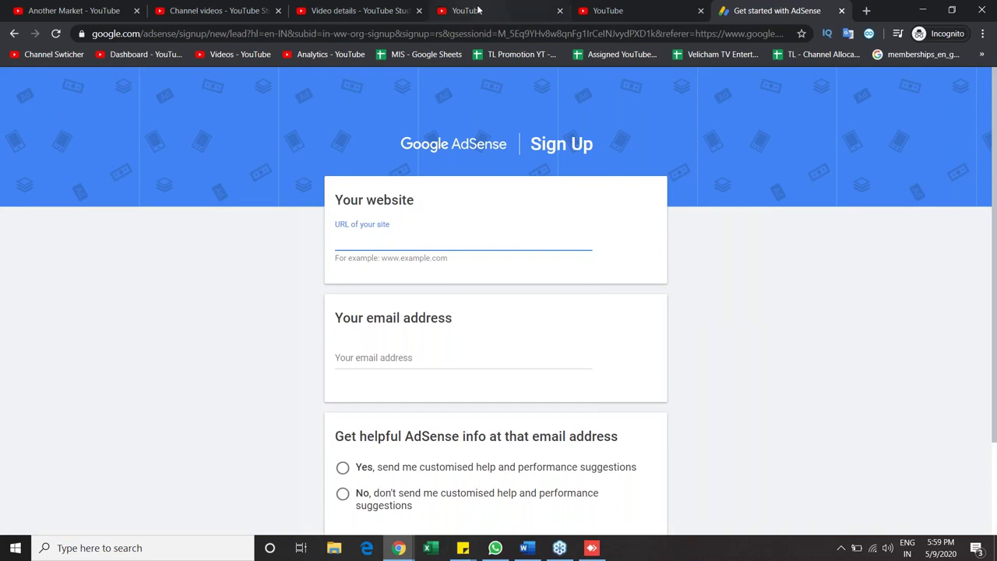
- Copy the channel's YouTube URL from its About page into AdSense's site URL field
click(100, 19)
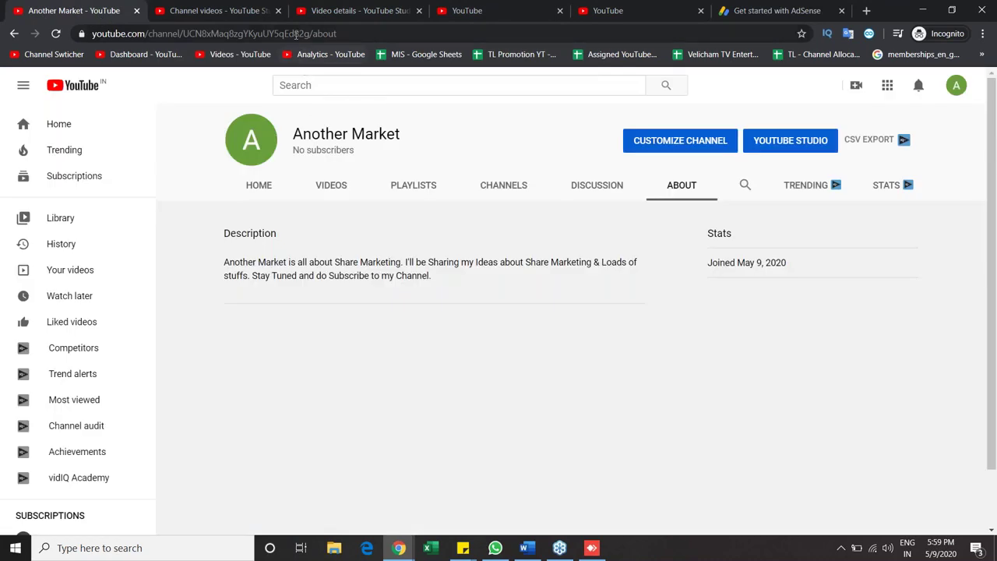
click(105, 33)
click(345, 34)
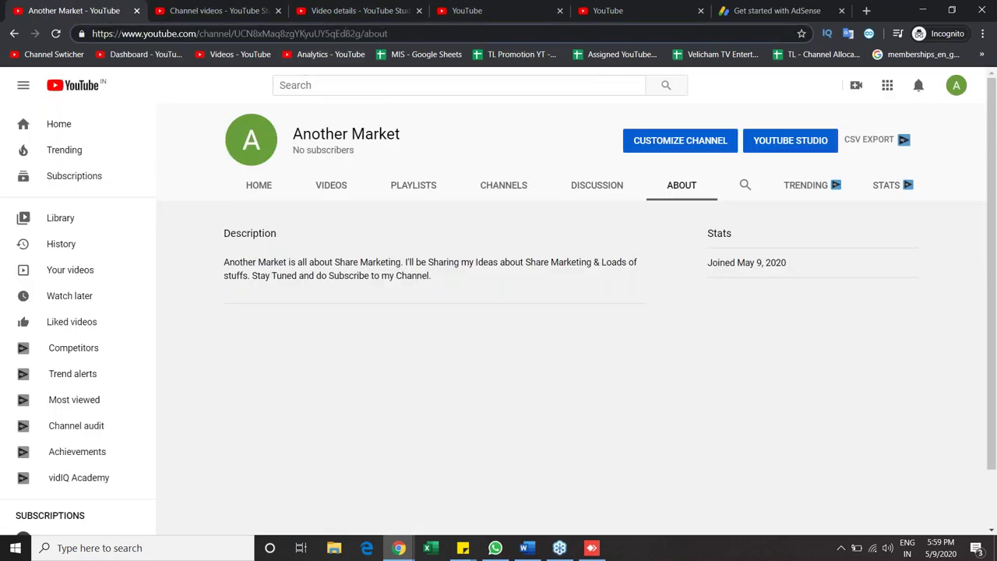
key(ctrl+a)
key(ctrl+c)
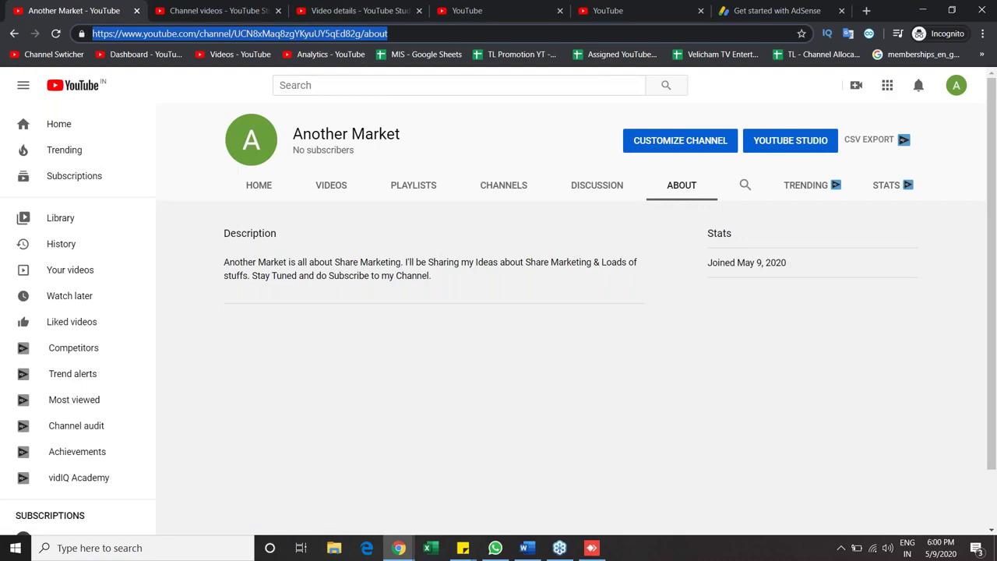
click(751, 11)
click(429, 242)
key(ctrl+v)
key(BackSpace)
key(BackSpace)
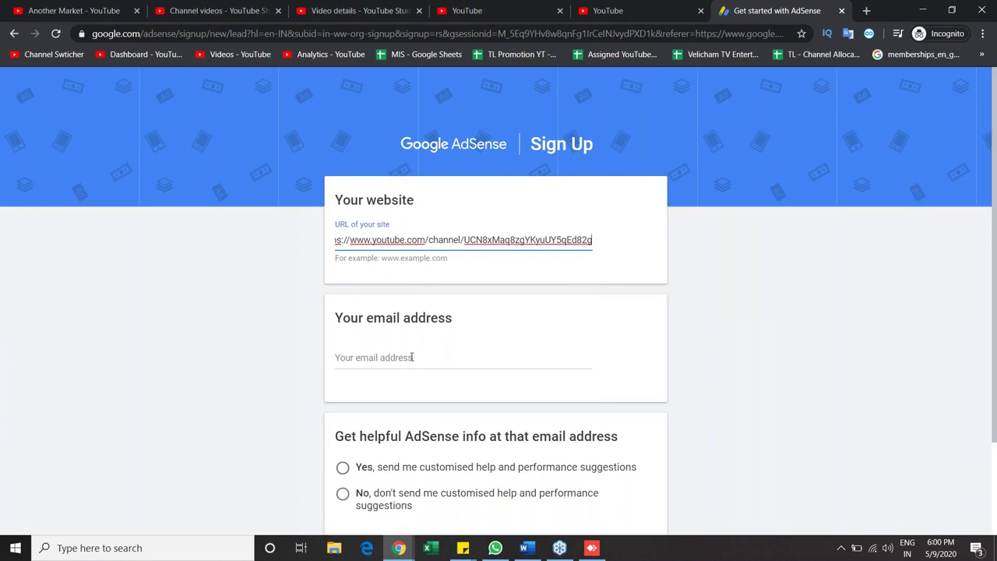
- Fill in the account e-mail, opt into customised AdSense help, and save the sign-up
click(395, 358)
text(an)
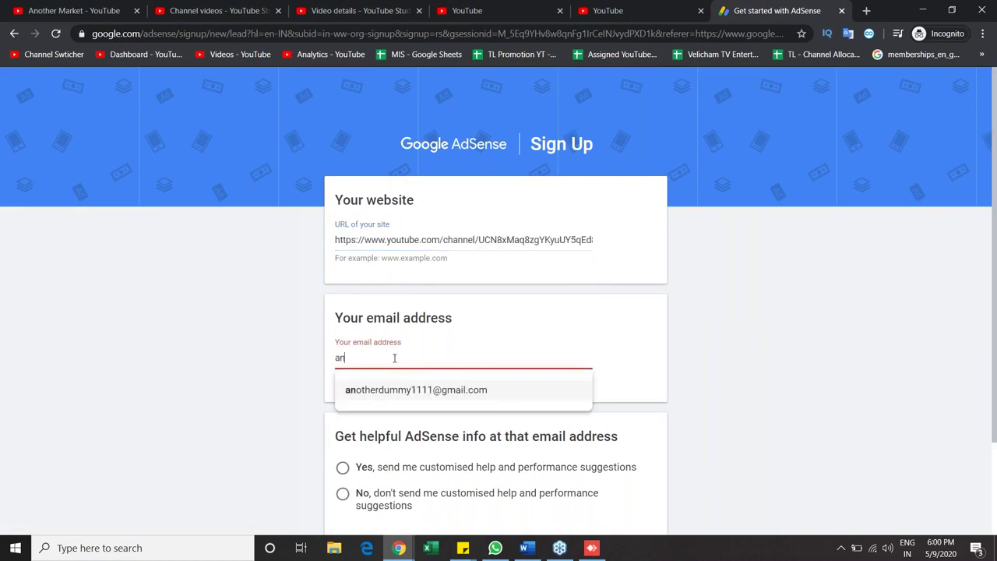
click(401, 390)
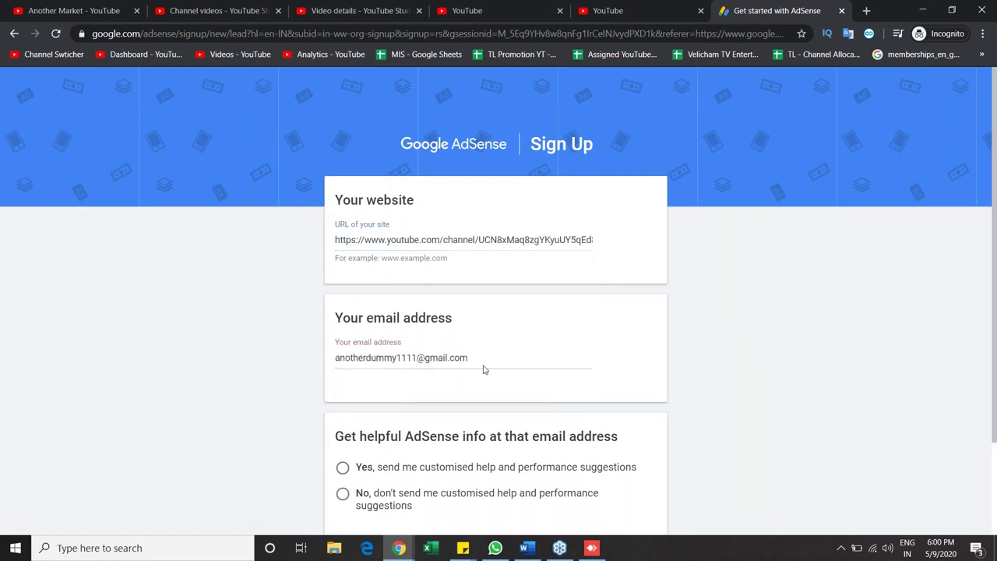
scroll(483, 369, down, 2)
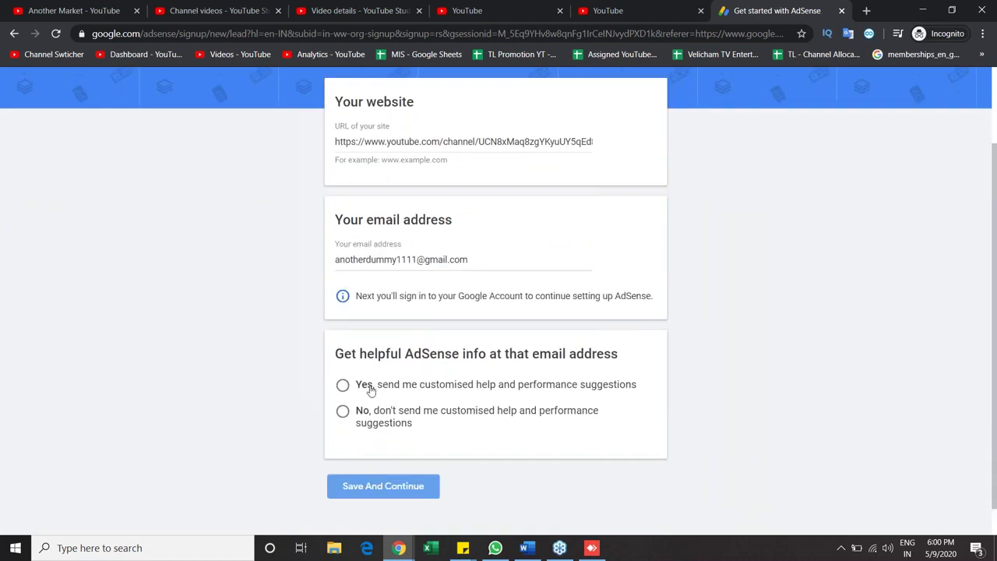
click(371, 388)
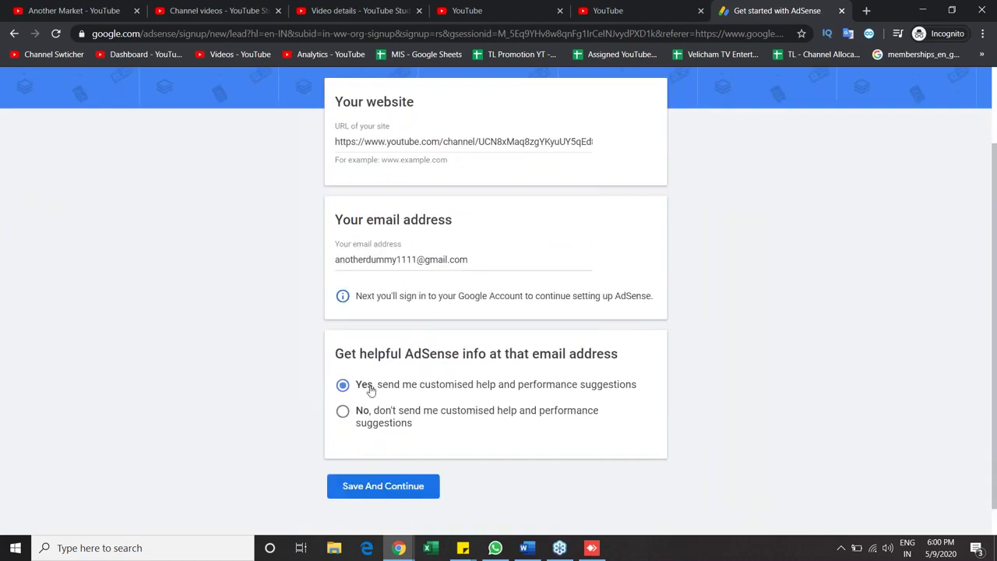
click(374, 487)
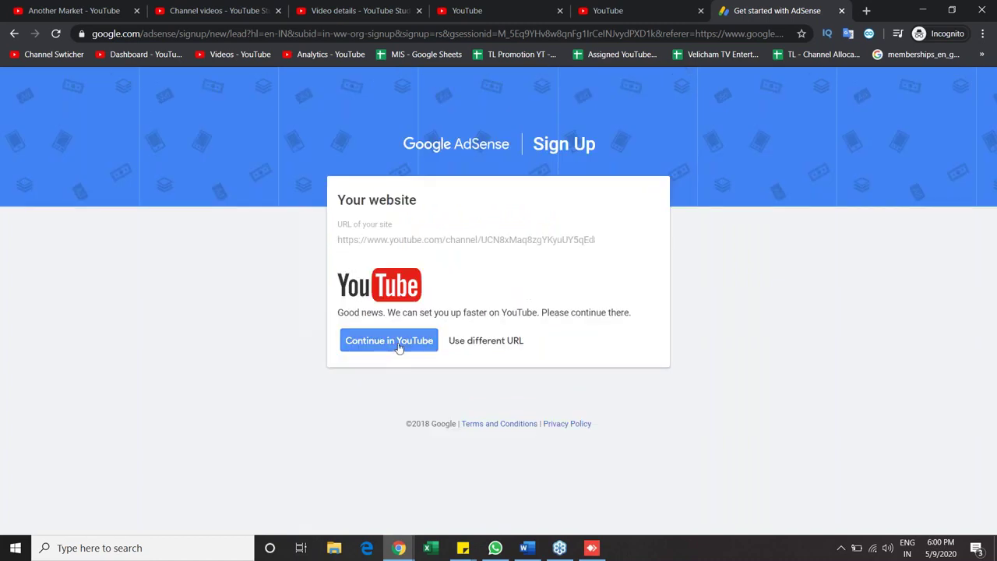
- Continue the setup on YouTube's Partner Program help, then return to the Word notes
click(397, 344)
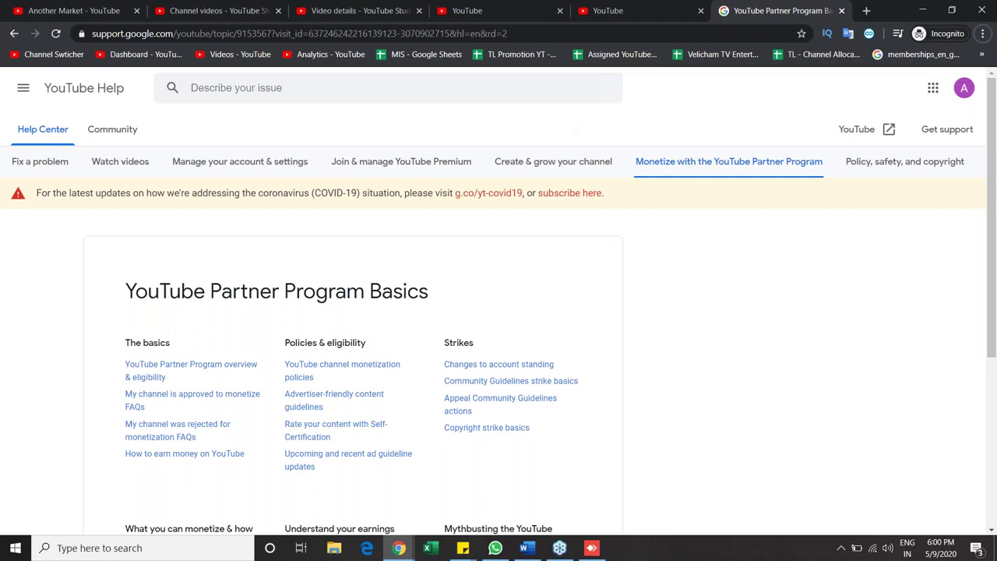
key(alt+Tab)
scroll(559, 310, down, 4)
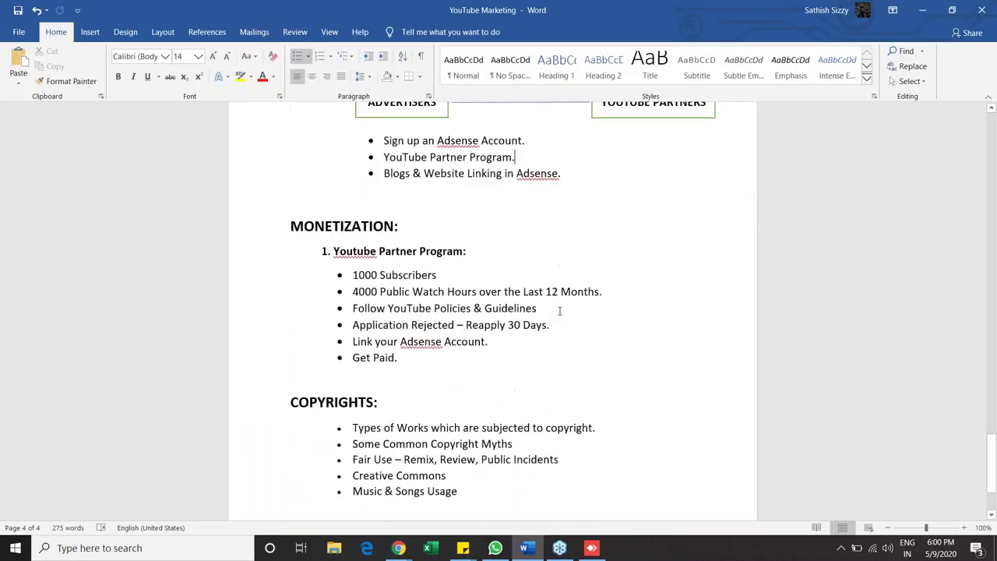
- Review the 1000 Subscribers requirement in the Monetization notes, then return to Channel videos in Chrome
click(439, 232)
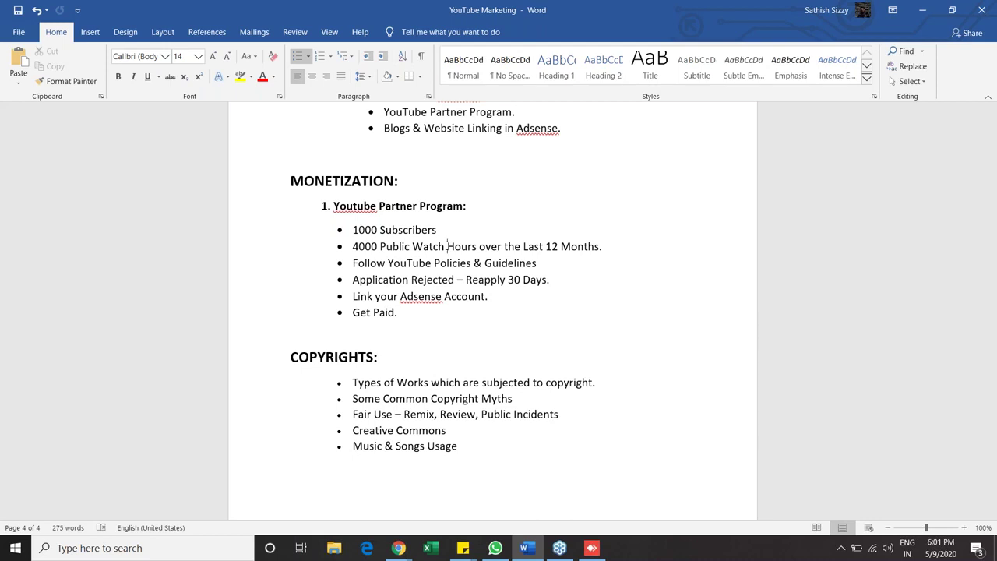
scroll(447, 246, up, 1)
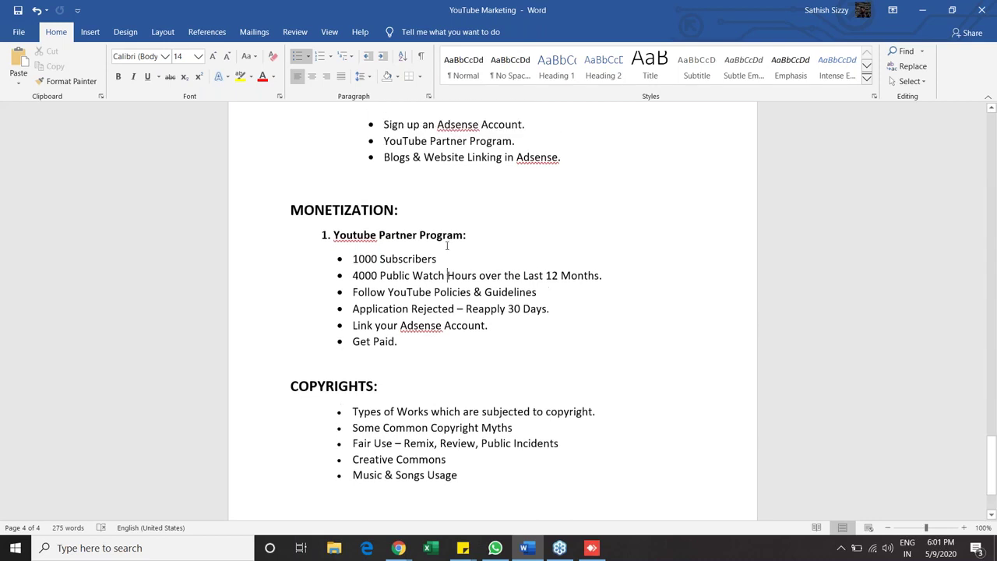
scroll(447, 246, down, 1)
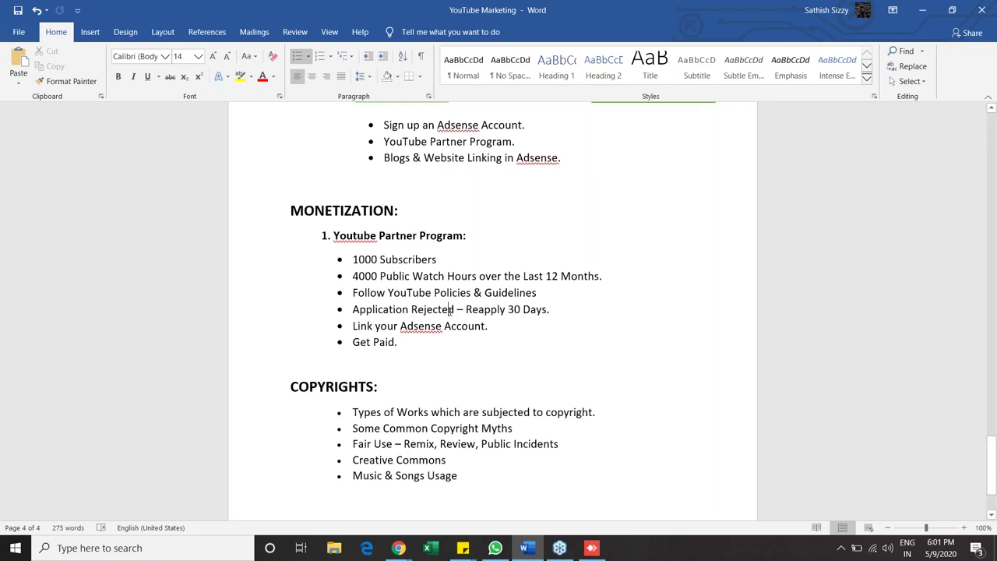
scroll(434, 319, down, 1)
key(alt+Tab)
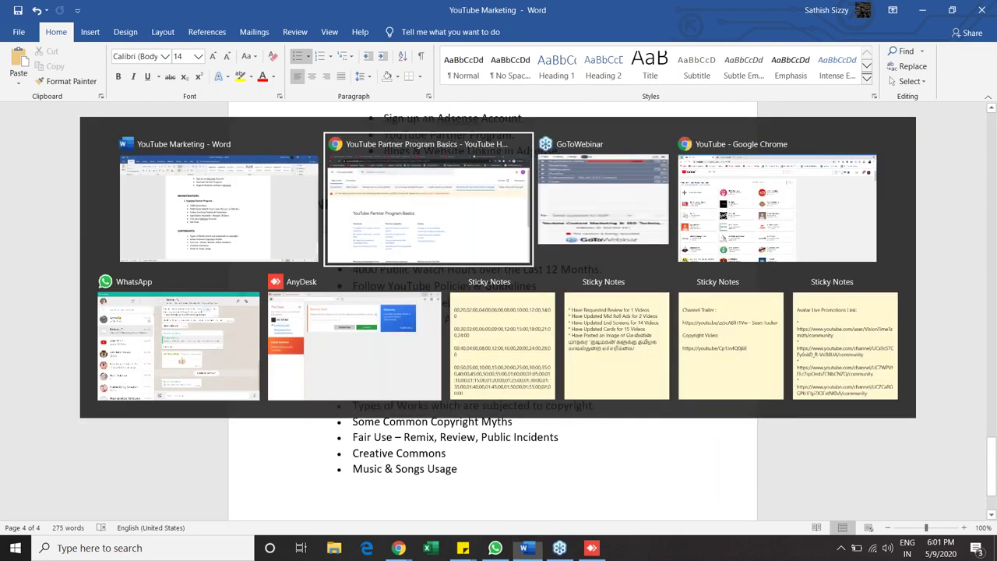
click(233, 10)
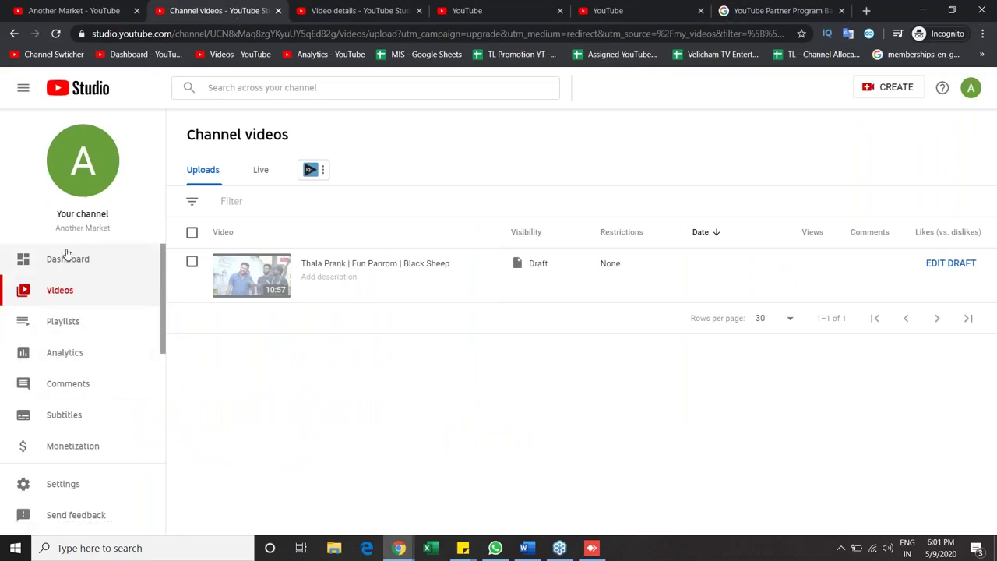
- Open Monetization and follow its 'update location' link to the advanced channel settings
scroll(86, 390, down, 3)
click(73, 324)
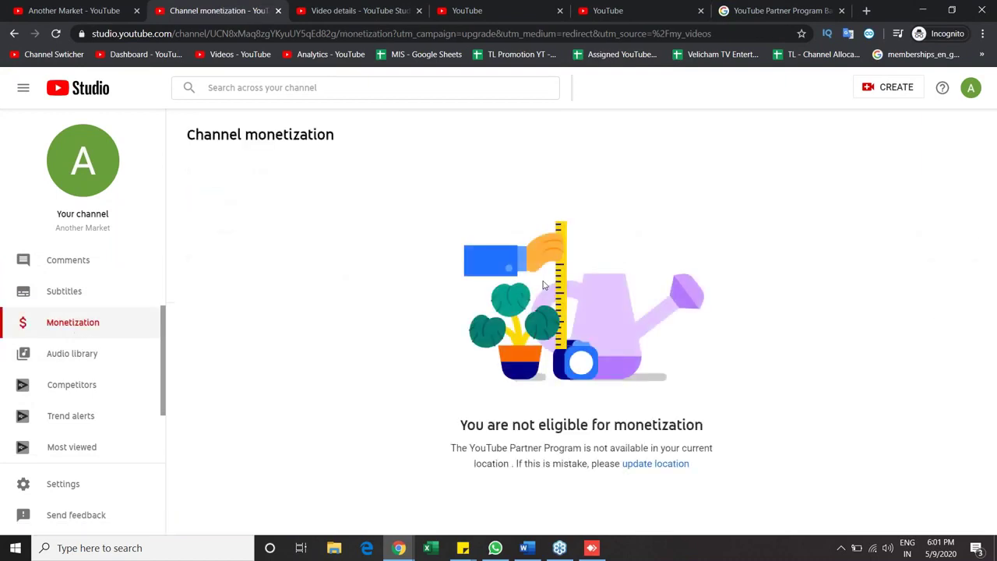
click(651, 465)
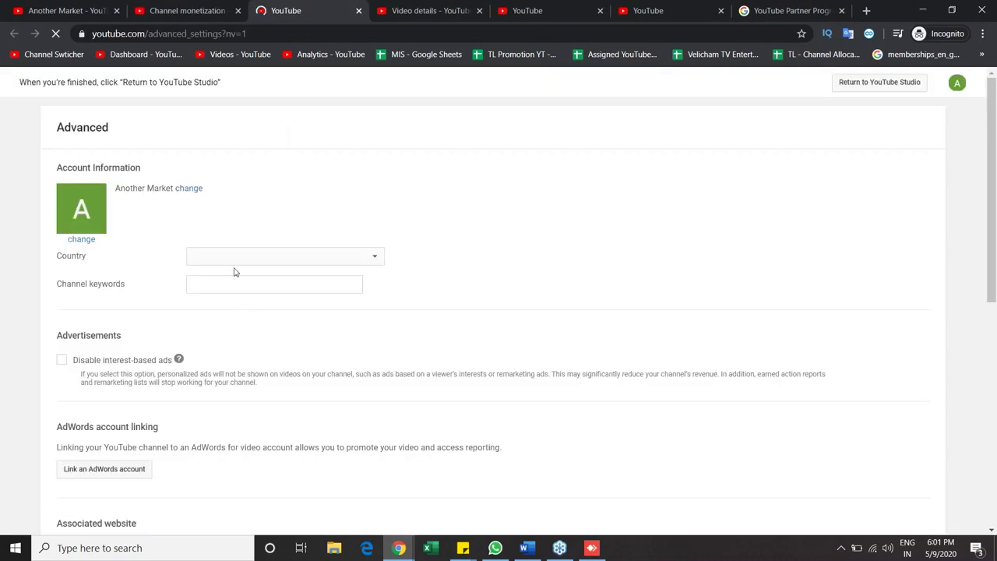
- Choose India in the channel's Country dropdown
click(234, 256)
text(india)
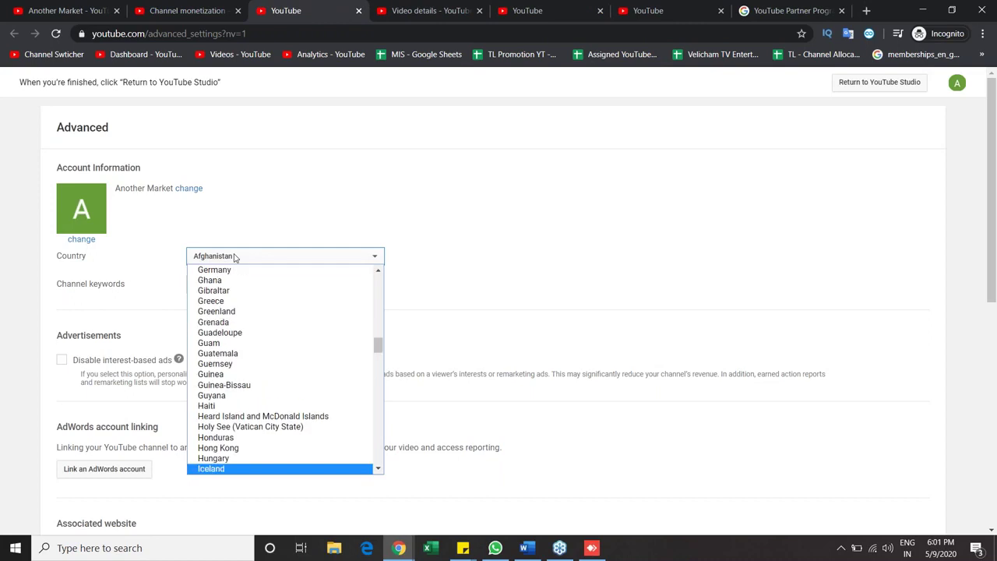
key(Return)
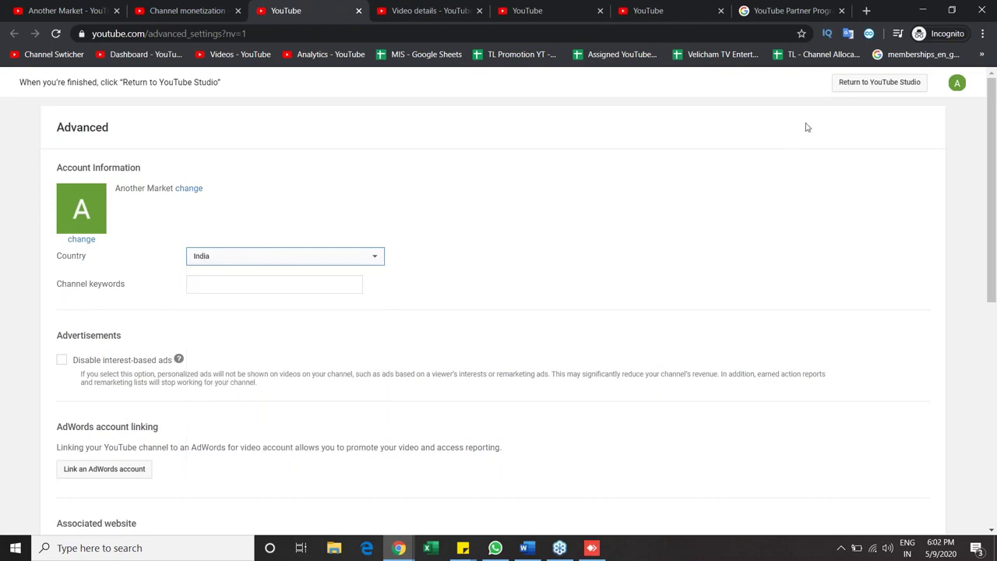
click(456, 197)
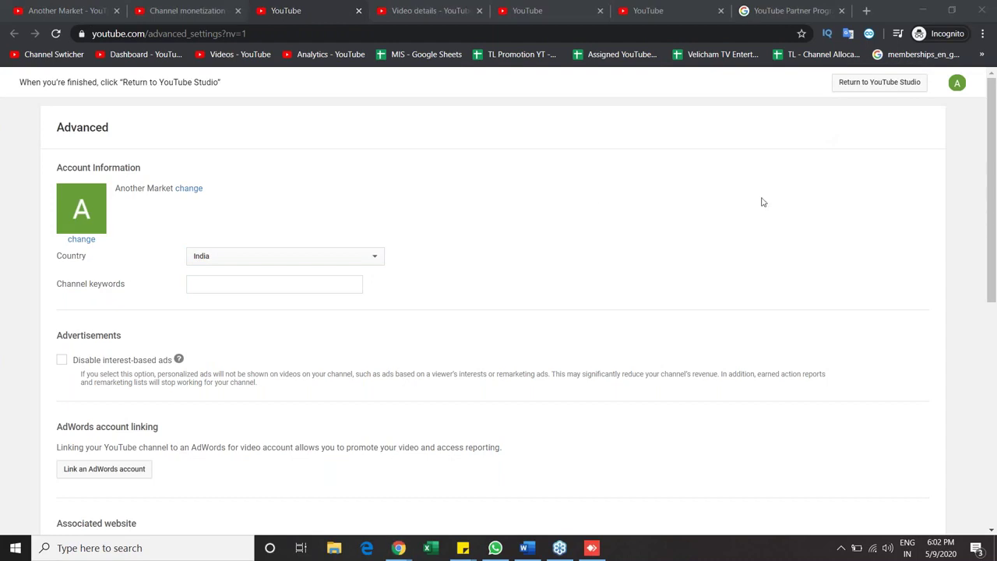
click(589, 203)
- Save the advanced settings and return to the Channel monetization tab
scroll(590, 203, down, 5)
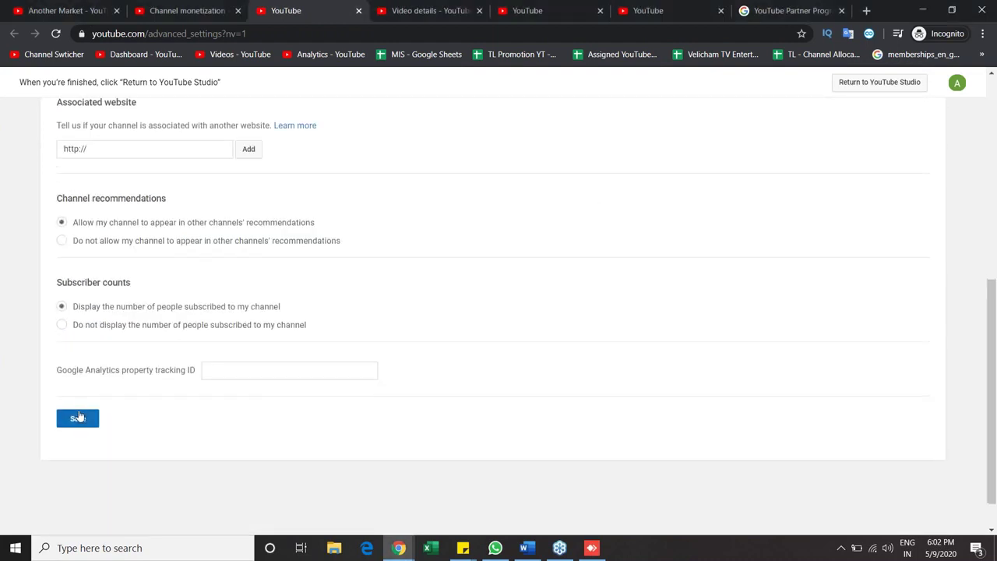
click(78, 418)
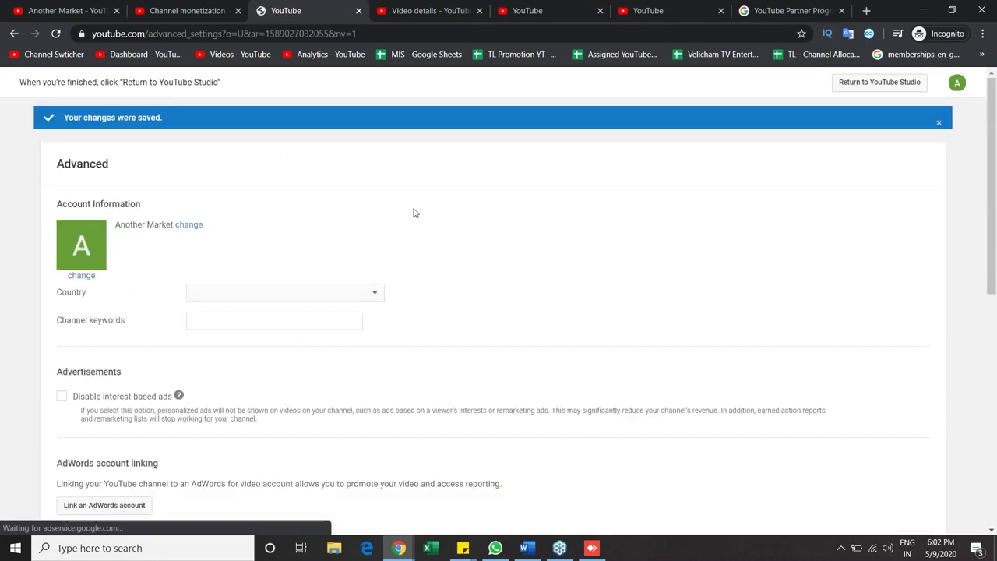
click(196, 15)
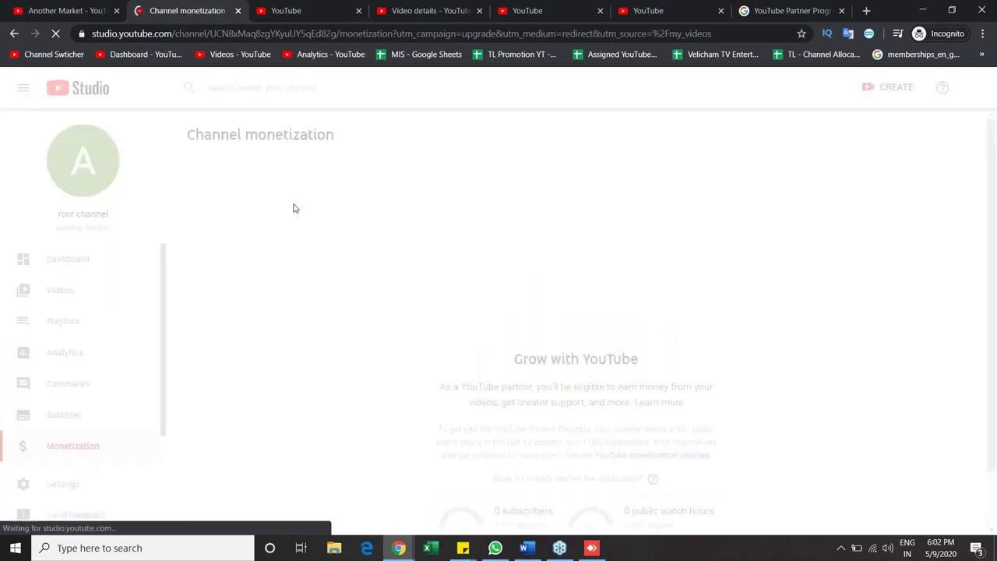
- Review the Another Market channel's eligibility: 0 of 1,000 subscribers and 0 of 4,000 watch hours
scroll(319, 258, down, 2)
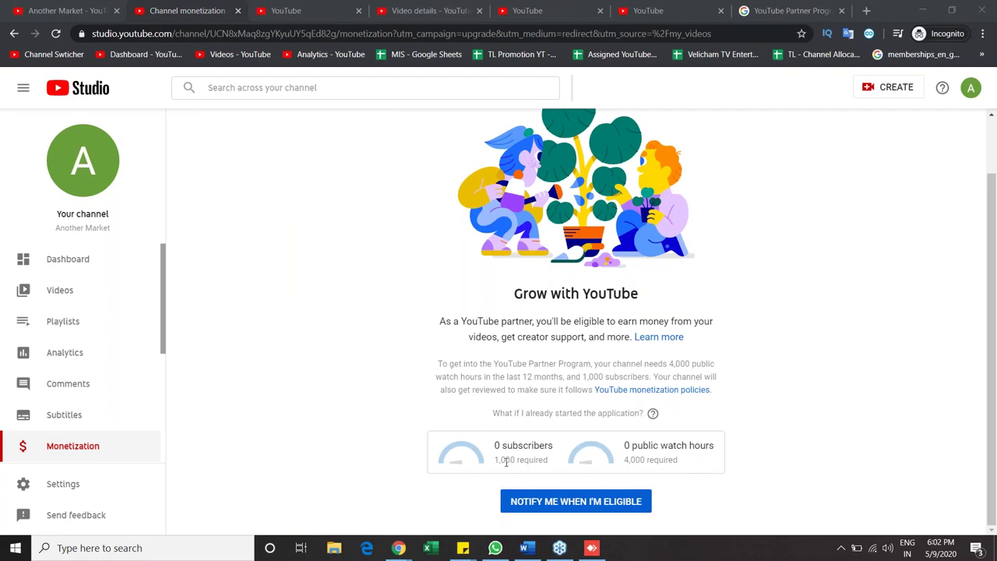
triple_click(506, 462)
click(646, 463)
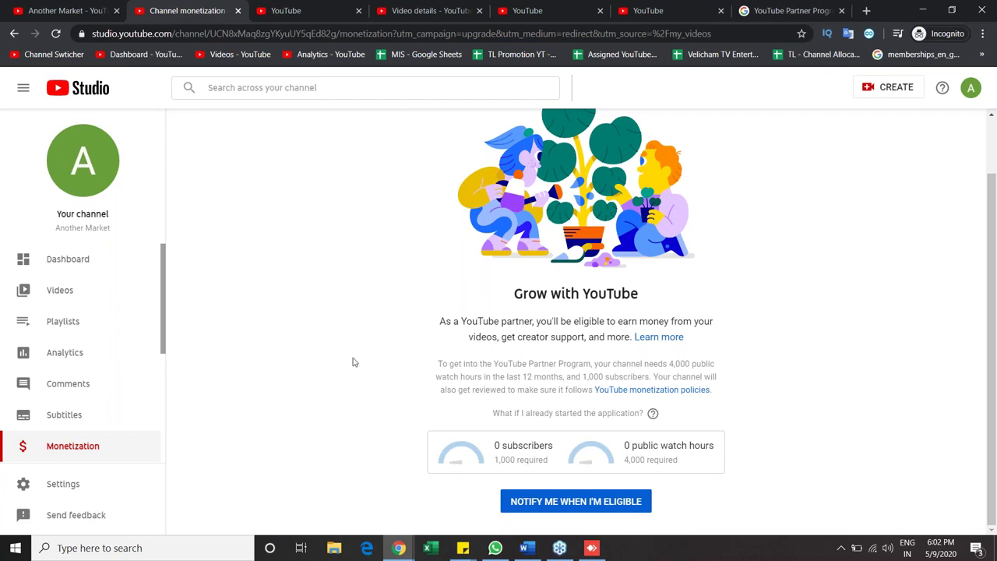
mouse_move(404, 549)
mouse_move(399, 517)
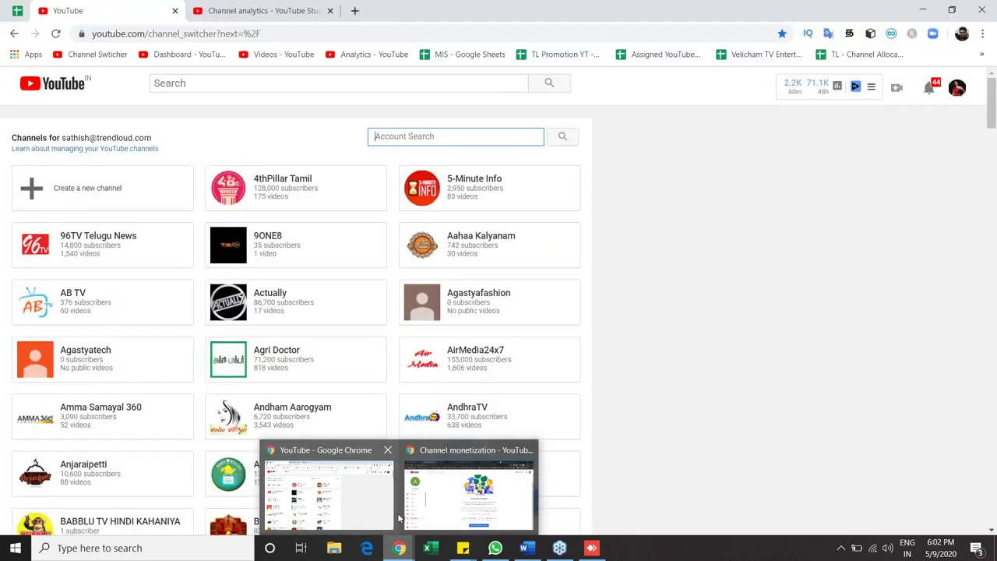
click(643, 285)
mouse_move(398, 549)
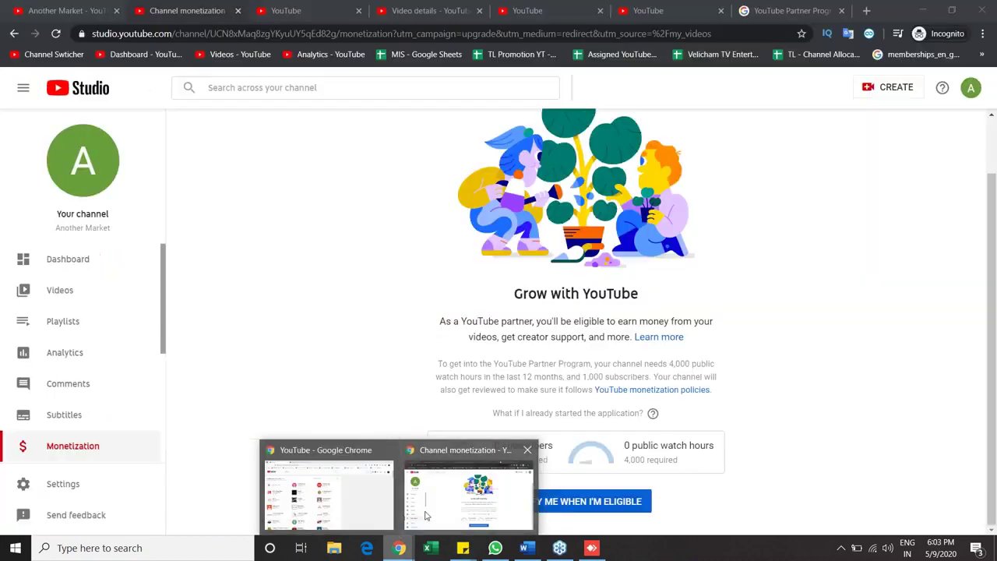
click(425, 515)
click(527, 547)
scroll(483, 321, down, 1)
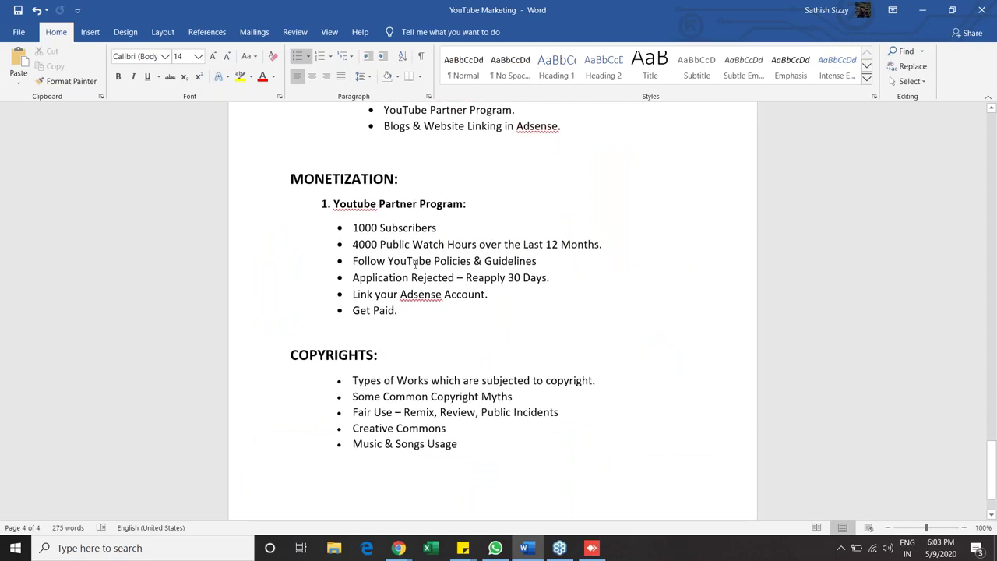
scroll(415, 265, up, 5)
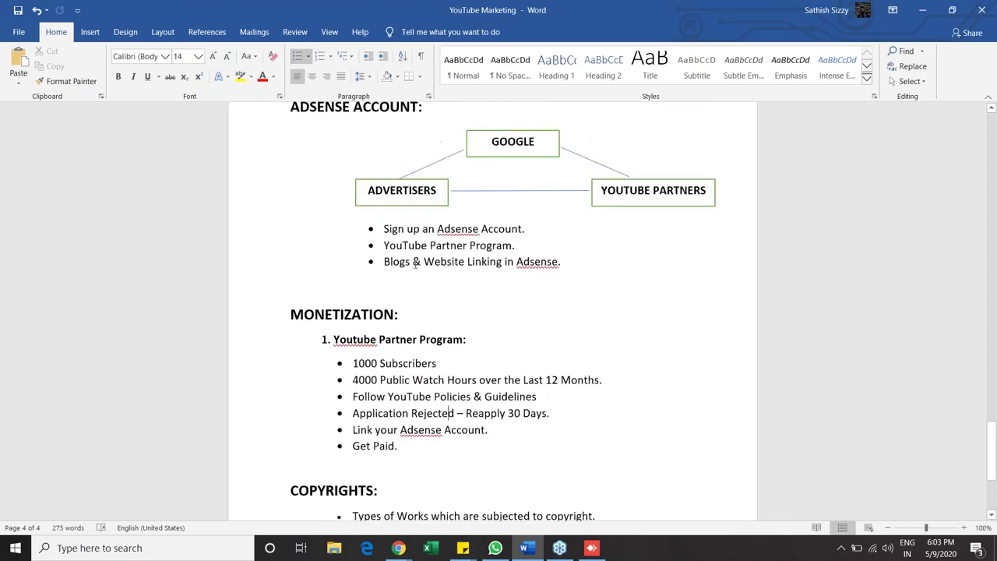
scroll(416, 264, down, 1)
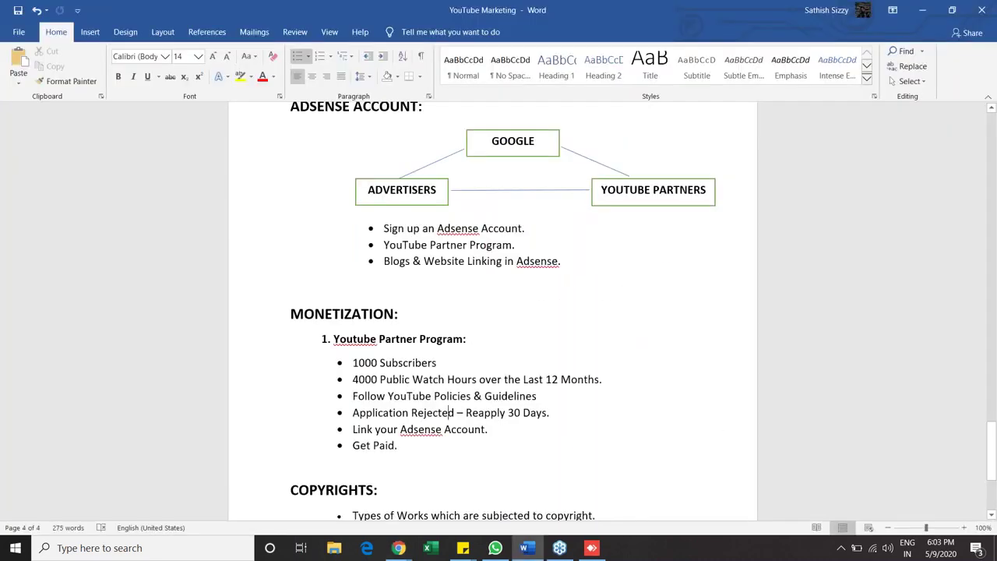
key(alt+Tab)
key(alt+Tab)
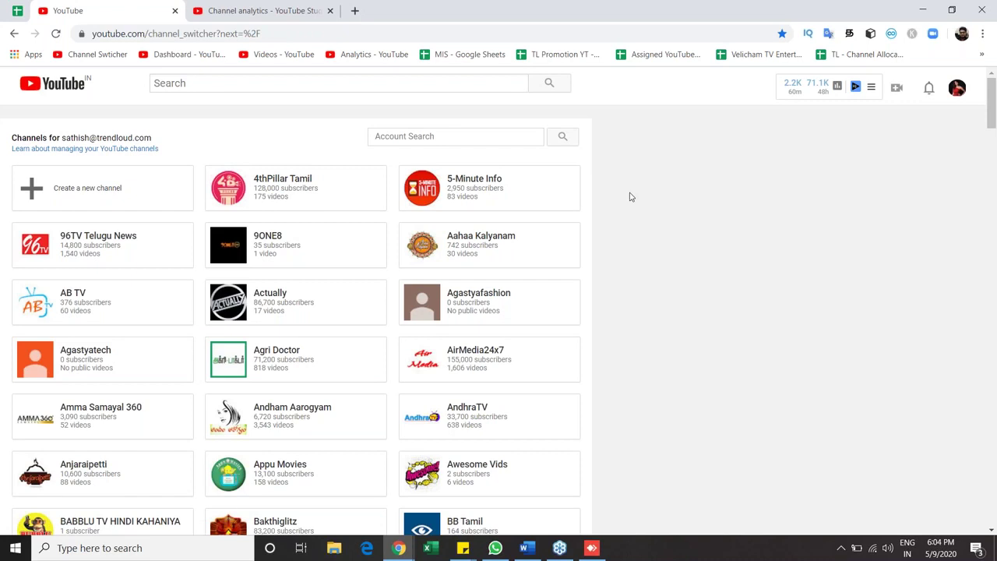
- Open Censor Free from the channel switcher in a new tab and load its Studio Videos page
scroll(631, 197, down, 6)
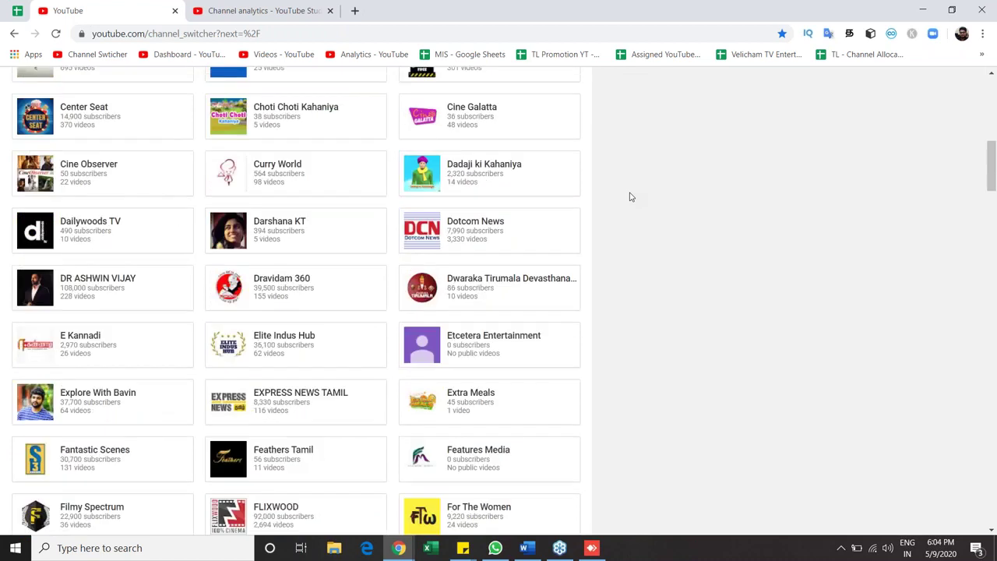
scroll(630, 197, up, 7)
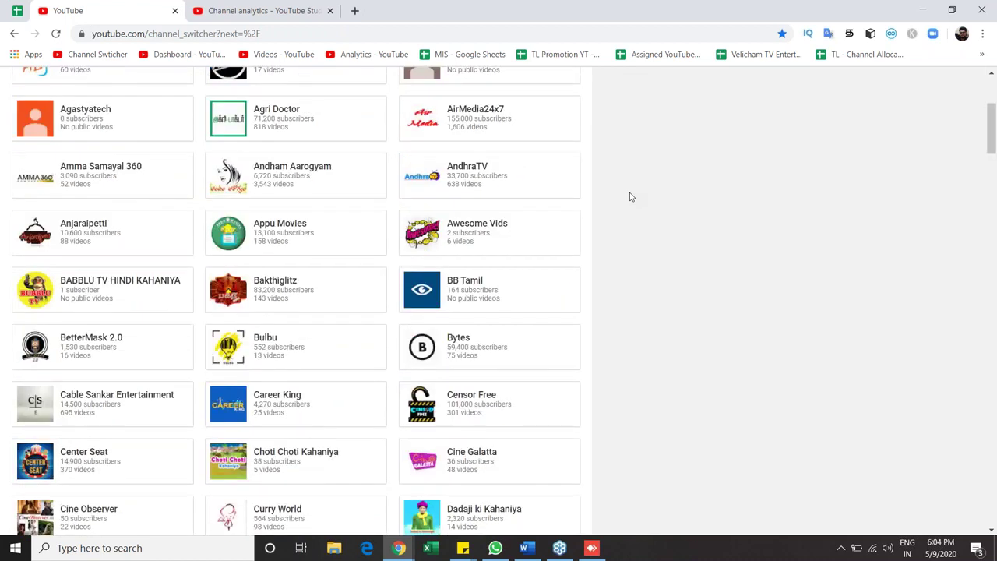
scroll(631, 197, up, 1)
scroll(631, 197, down, 2)
scroll(631, 197, down, 1)
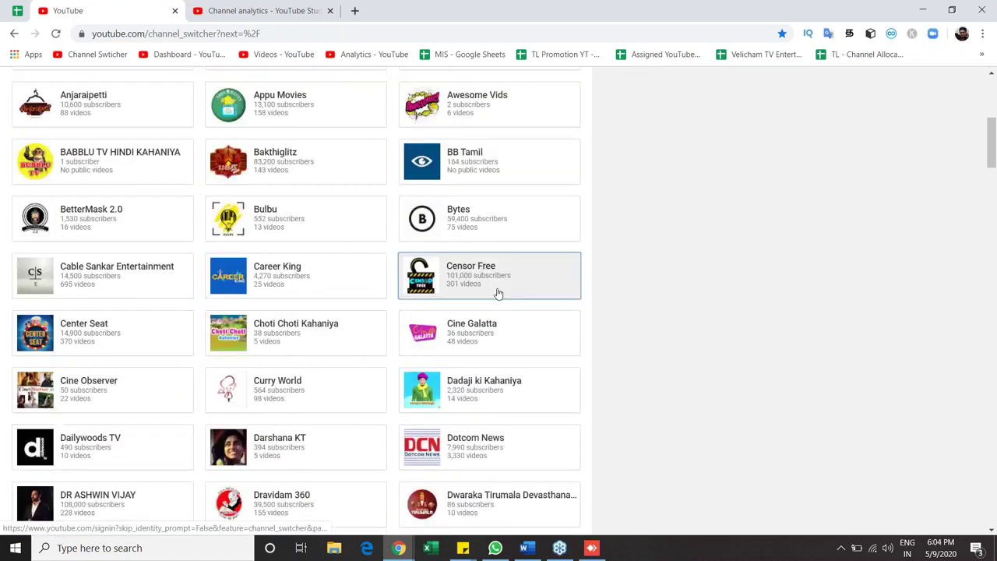
middle_click(498, 291)
click(312, 6)
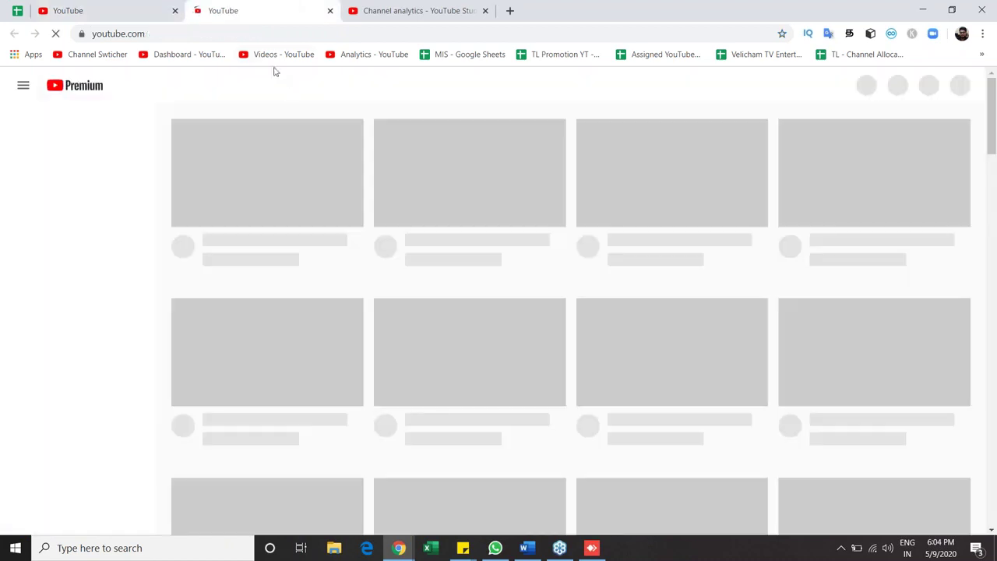
click(274, 55)
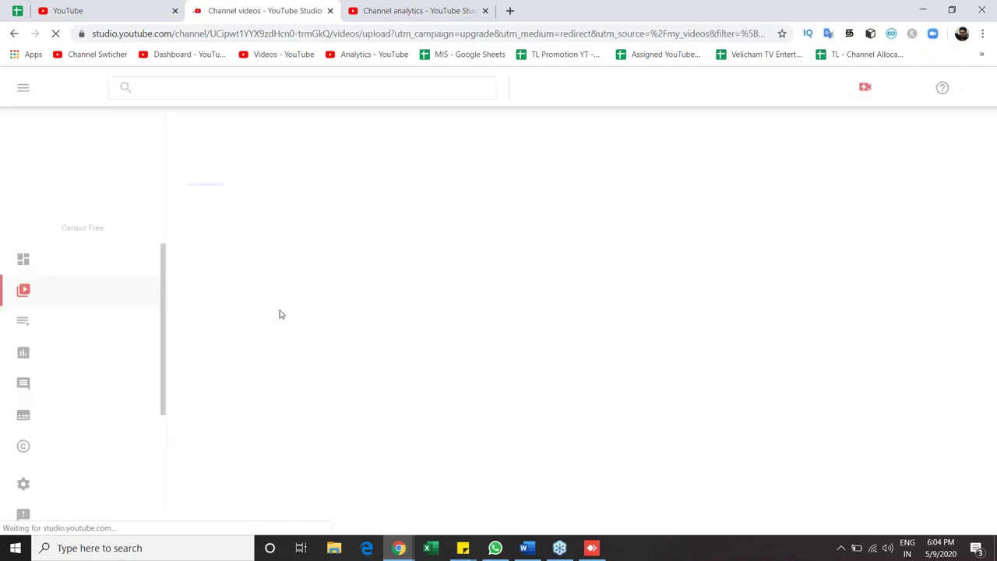
- Scroll through Censor Free's Video advertising, Merchandise and Supers options, briefly opening and hiding WhatsApp
scroll(85, 401, down, 3)
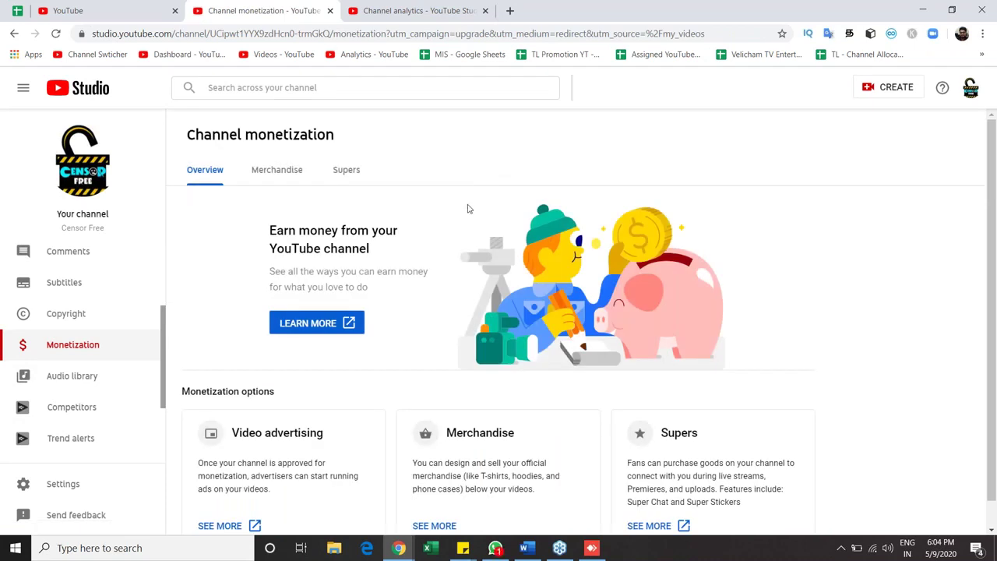
scroll(576, 288, down, 1)
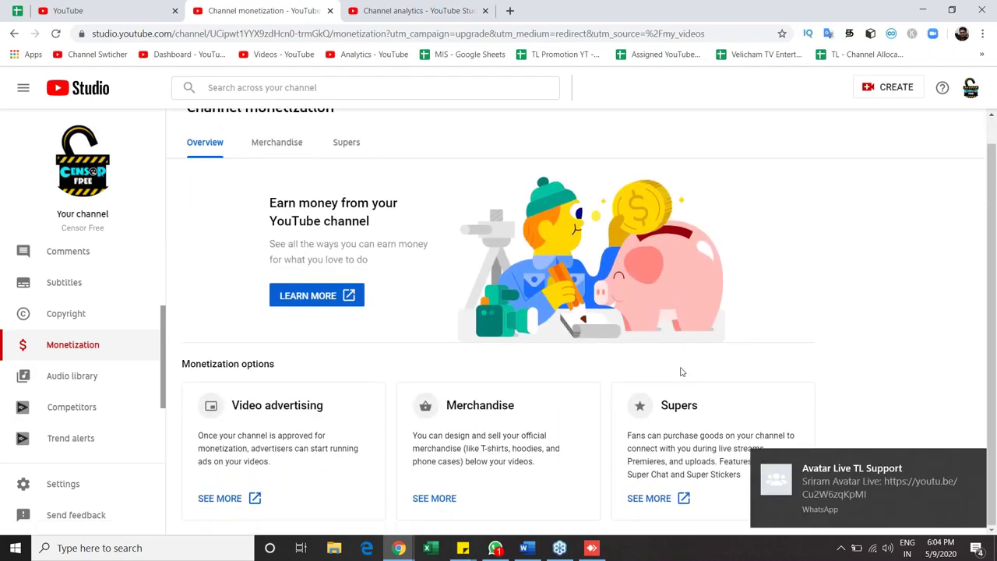
click(496, 549)
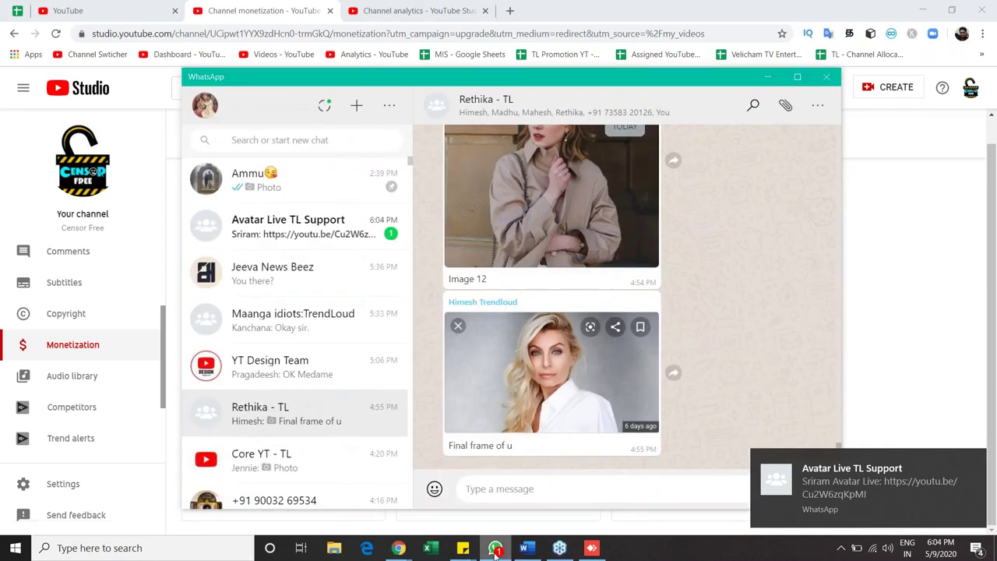
click(496, 550)
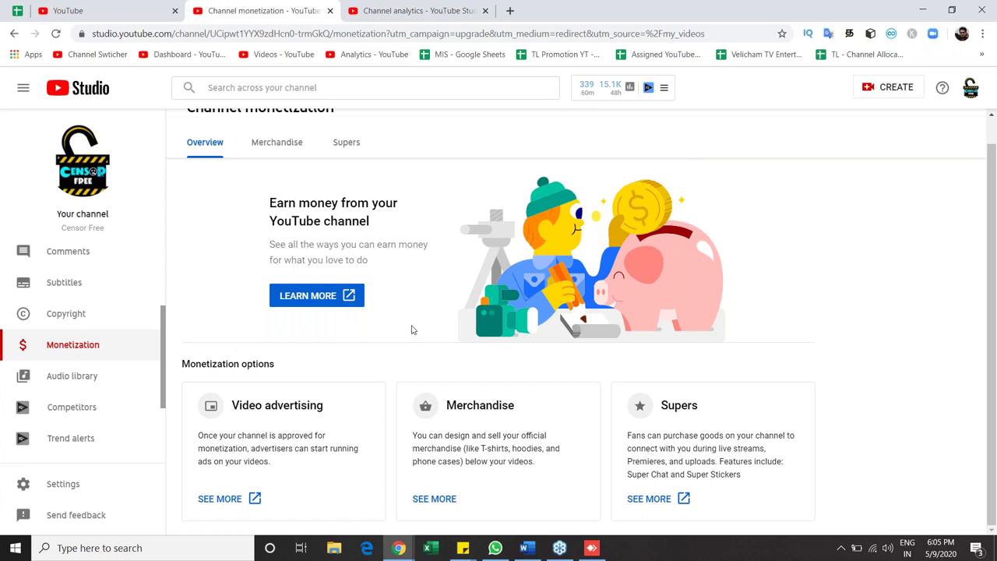
scroll(457, 309, up, 1)
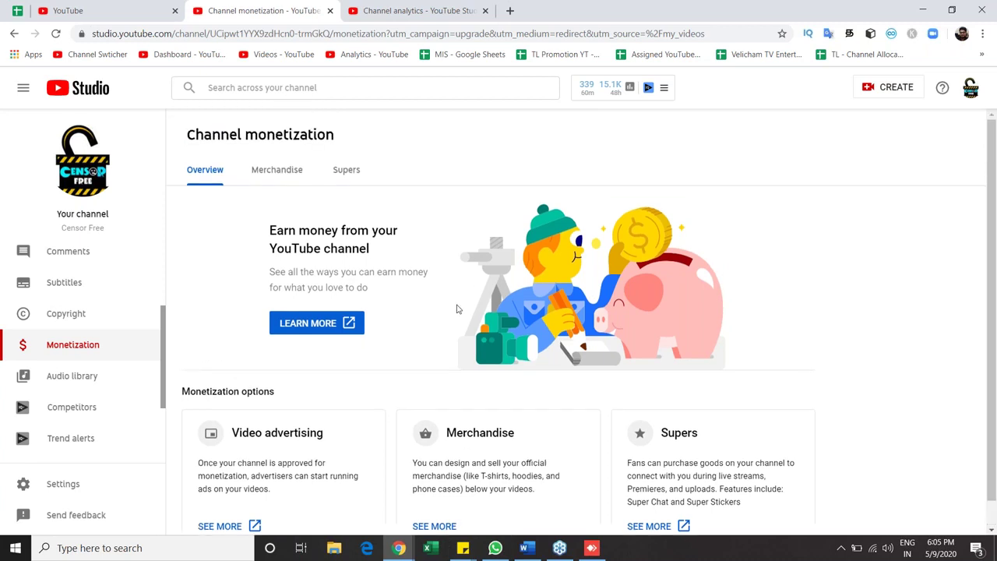
scroll(457, 309, down, 1)
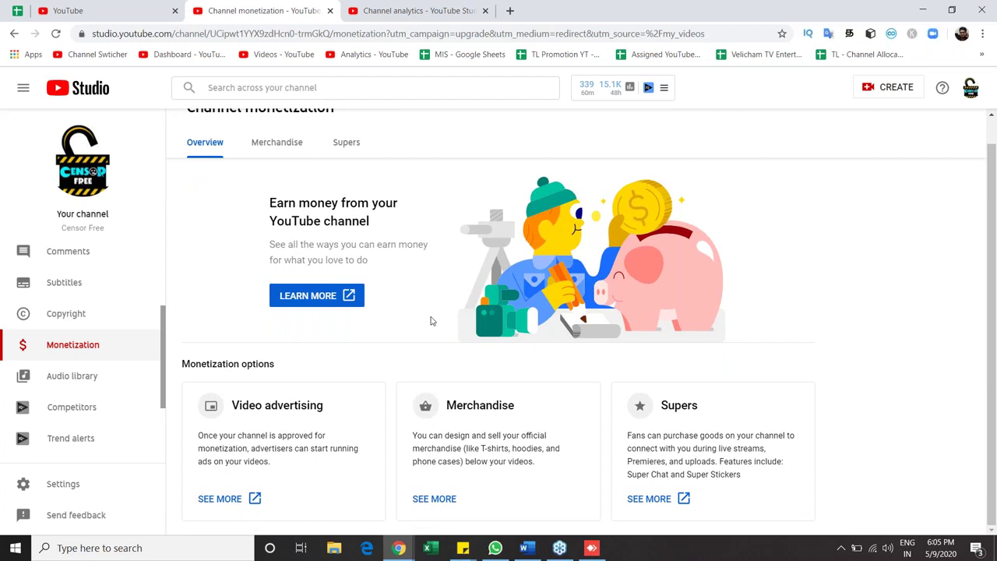
scroll(432, 321, up, 1)
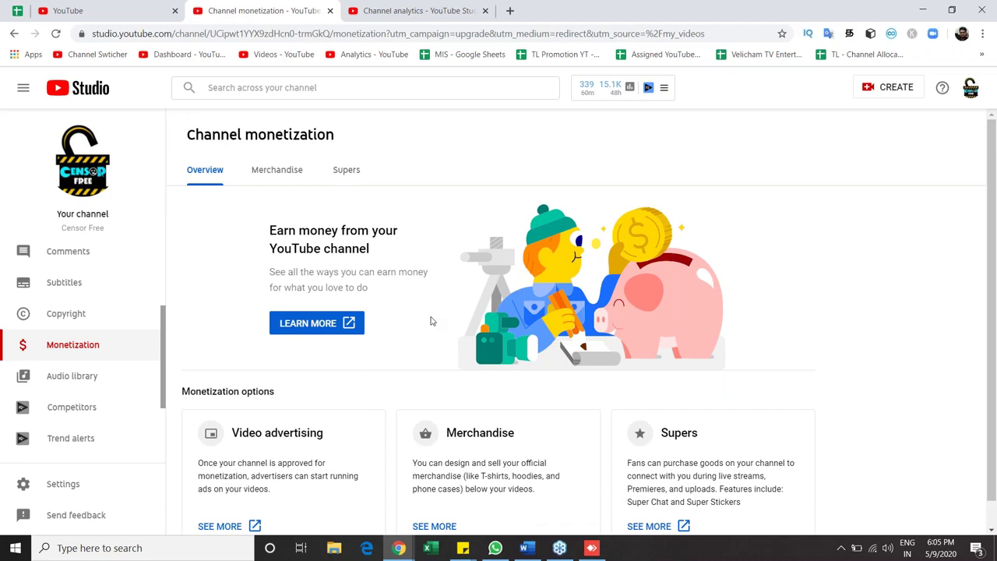
scroll(67, 286, up, 2)
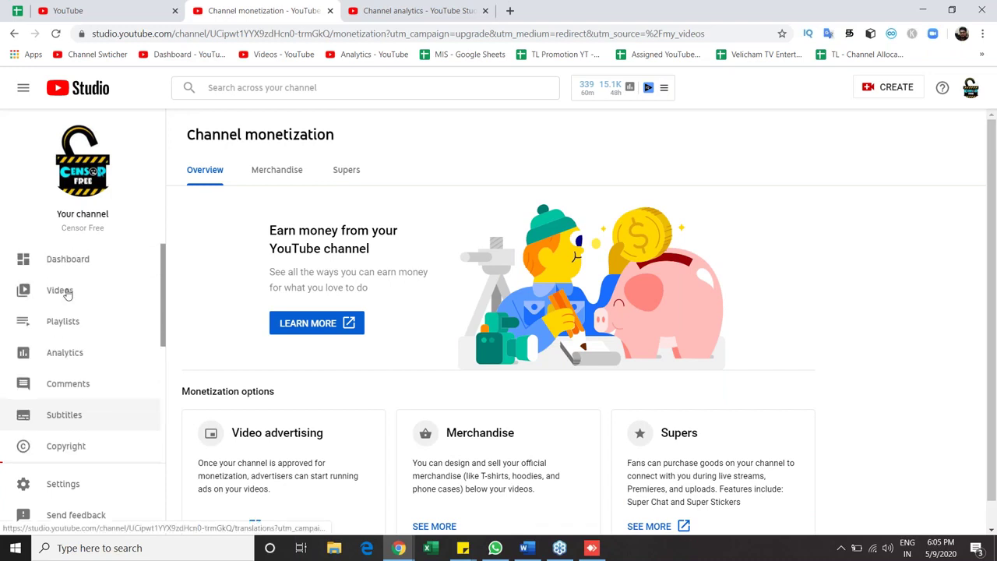
- Open Video details for the May 8, 2020 Sathya serial actor Indran interview upload
click(93, 298)
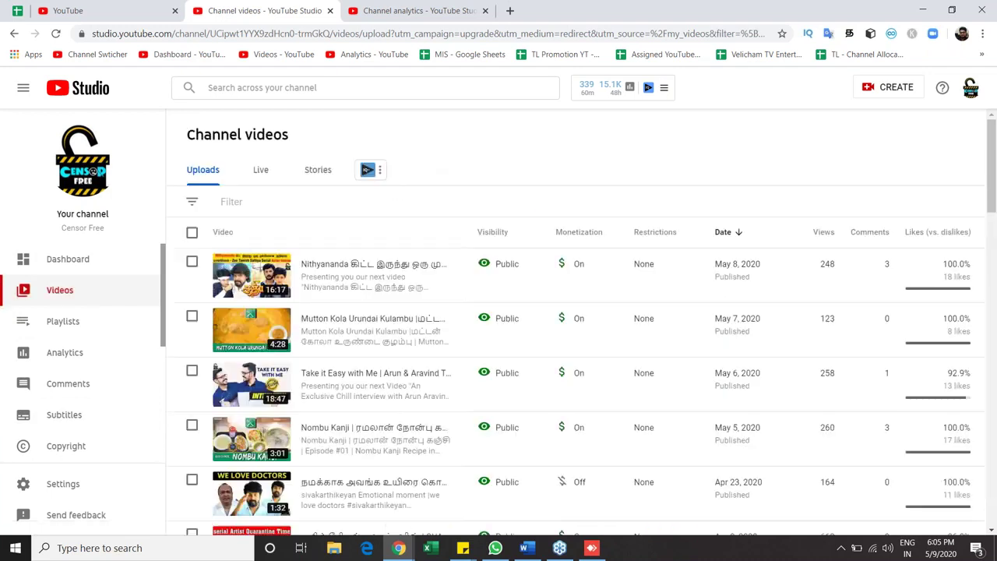
click(315, 265)
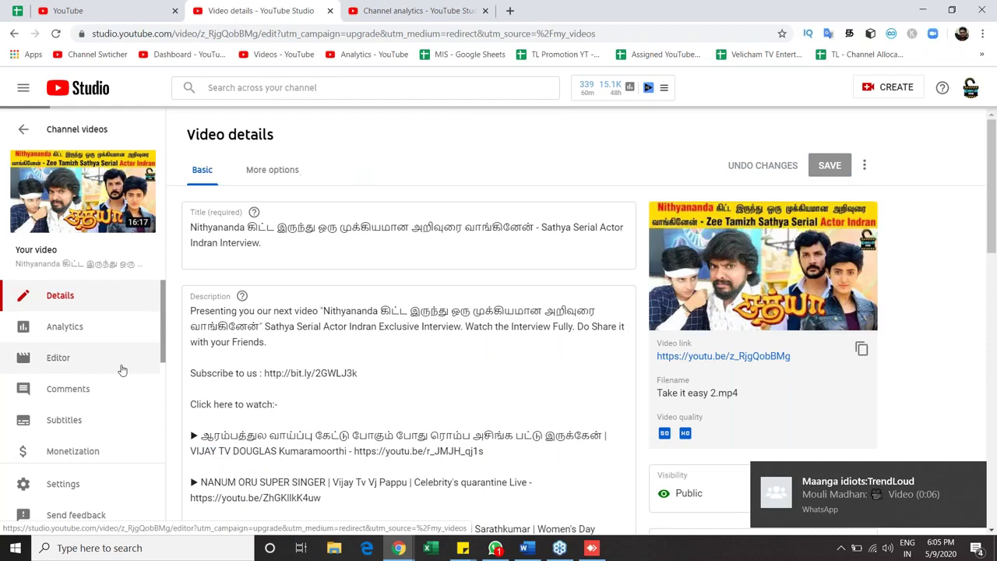
scroll(112, 358, down, 3)
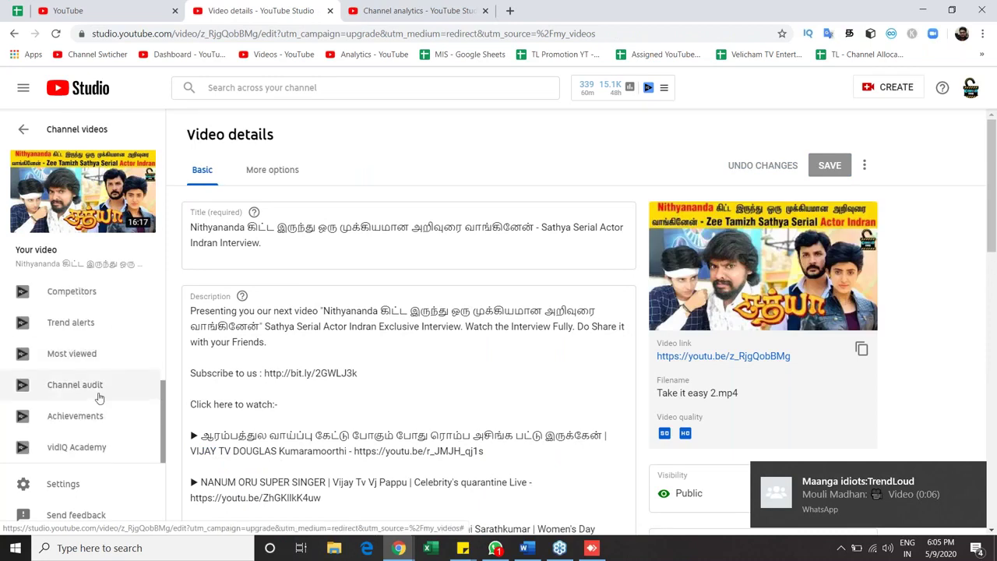
scroll(99, 398, up, 4)
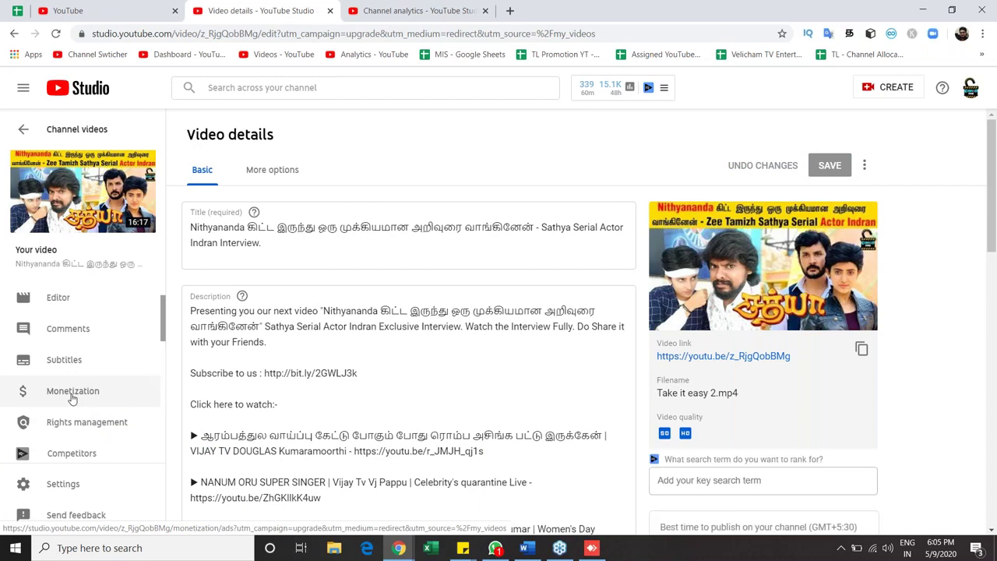
- Open the video's monetization settings, highlighting the 'Monetize in all countries' upload policy, and review ad types
click(72, 399)
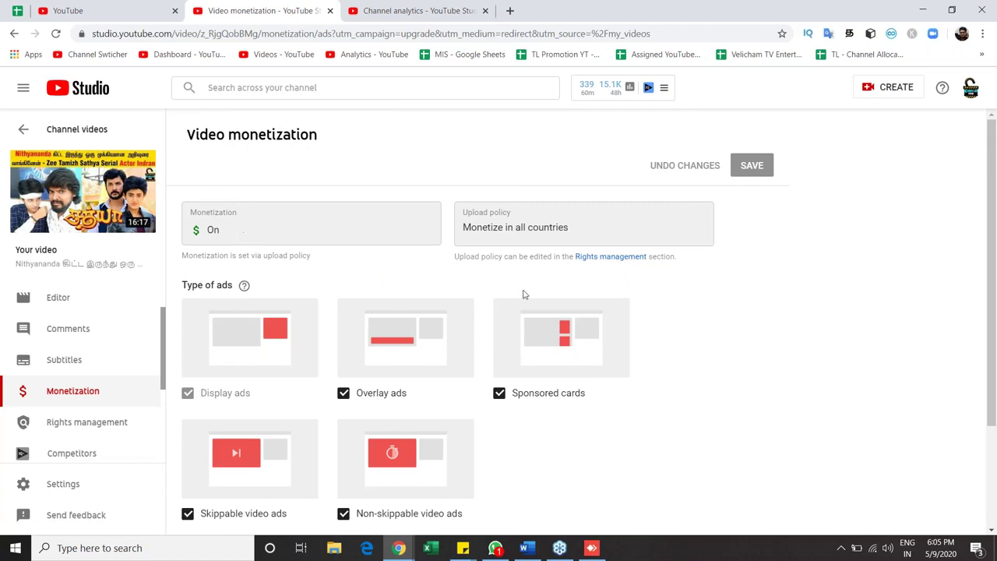
double_click(498, 226)
click(500, 223)
double_click(509, 228)
click(508, 234)
triple_click(529, 238)
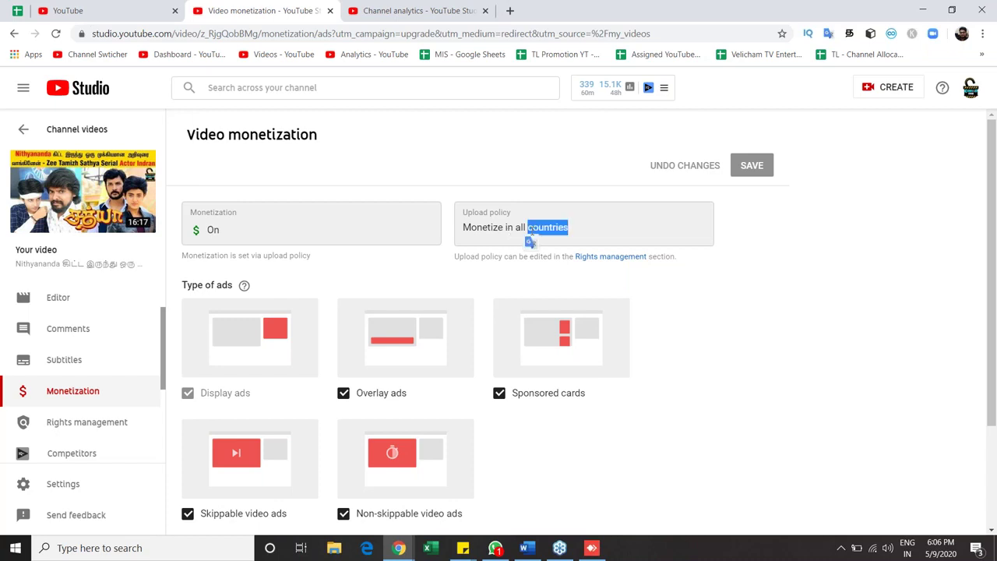
click(549, 192)
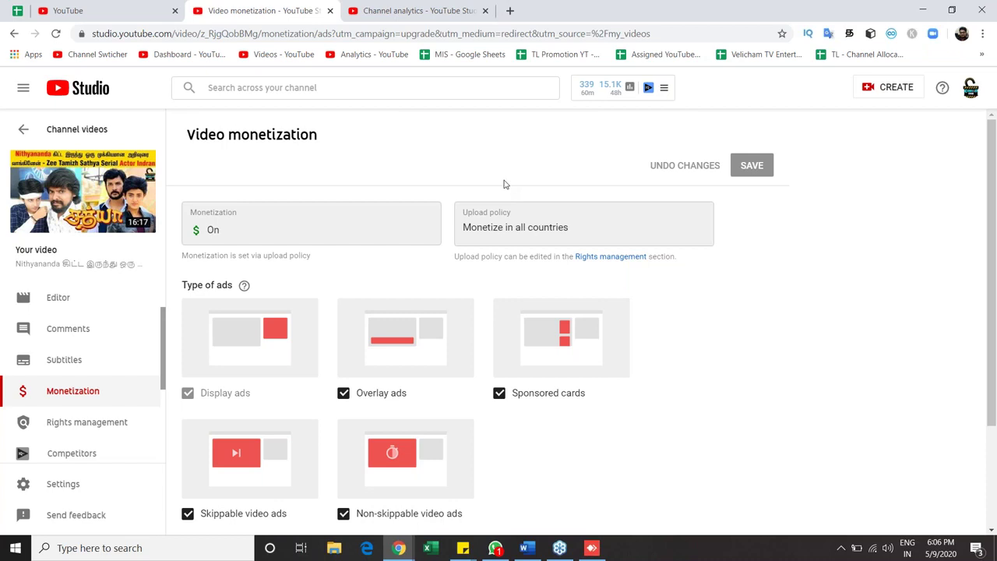
scroll(506, 234, down, 2)
scroll(521, 310, up, 1)
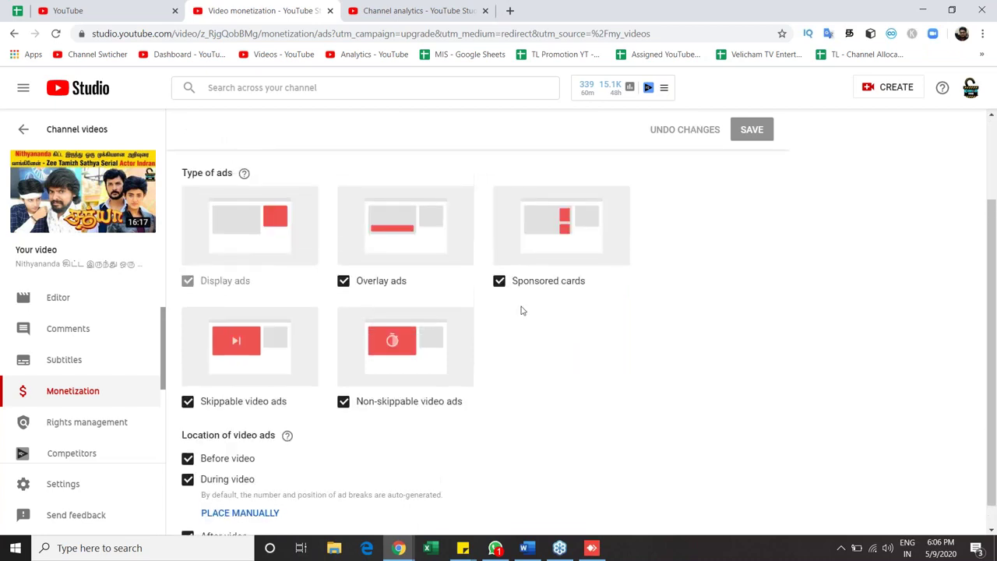
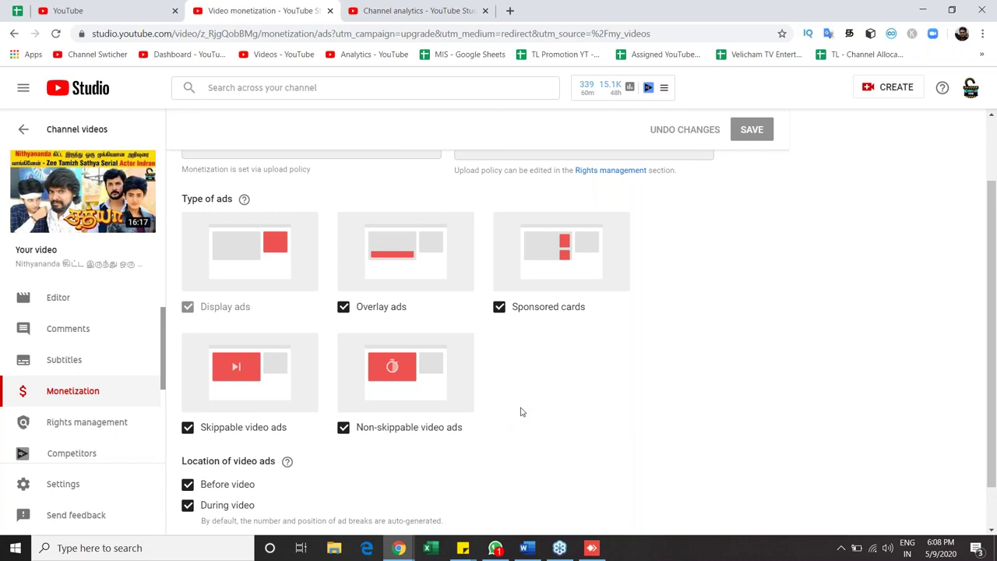
- Preview manual ad break placement for the video, then discard the ad break changes
scroll(521, 405, down, 1)
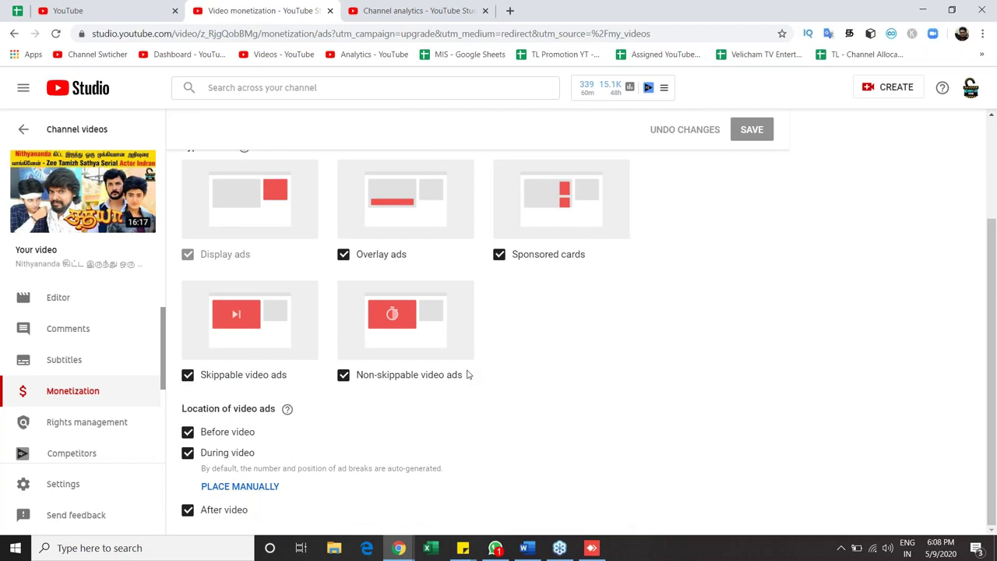
click(259, 484)
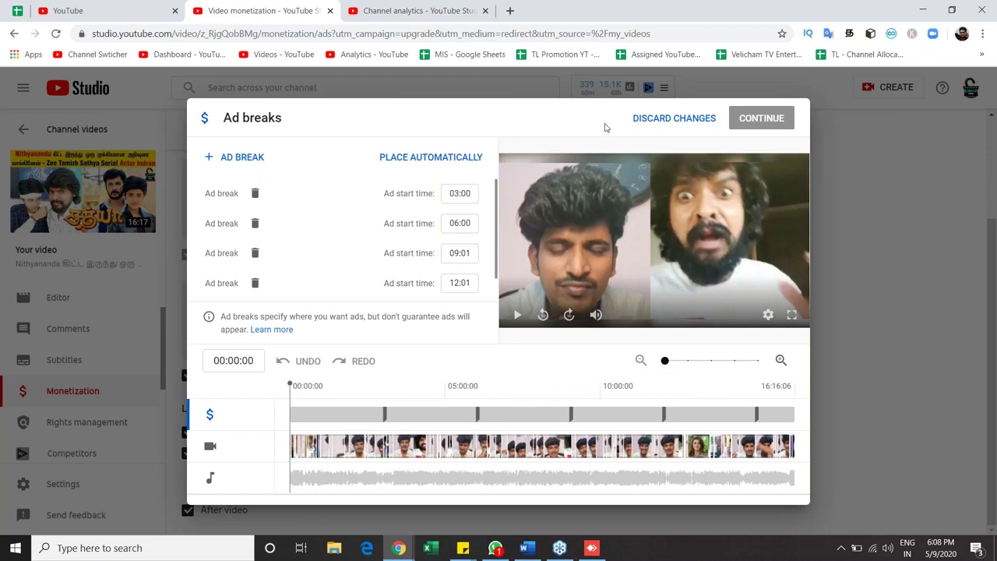
click(659, 126)
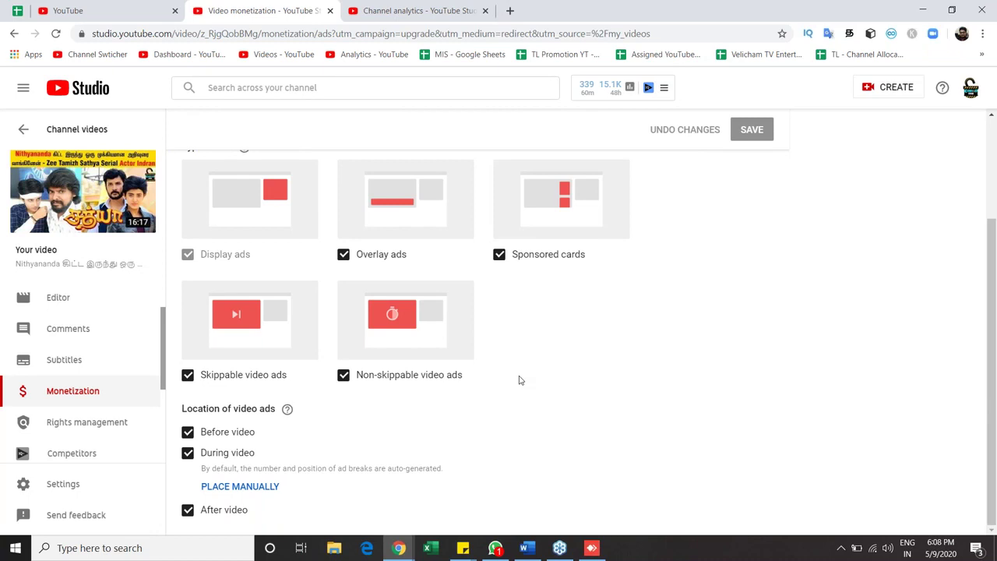
scroll(520, 380, up, 2)
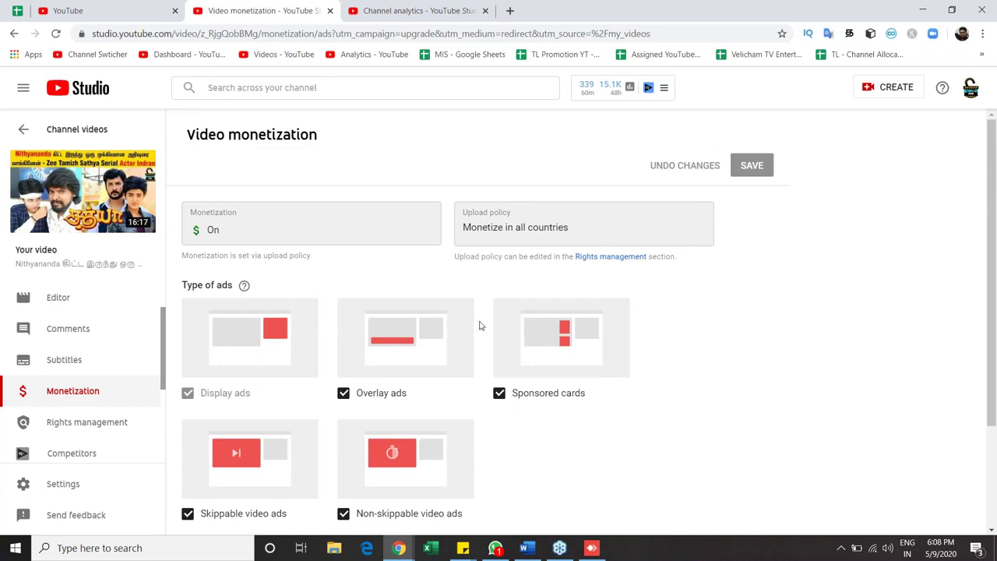
- Switch back to the YouTube Marketing outline in Word and scroll down to Monetization
key(alt+Tab)
key(Tab)
scroll(492, 312, down, 3)
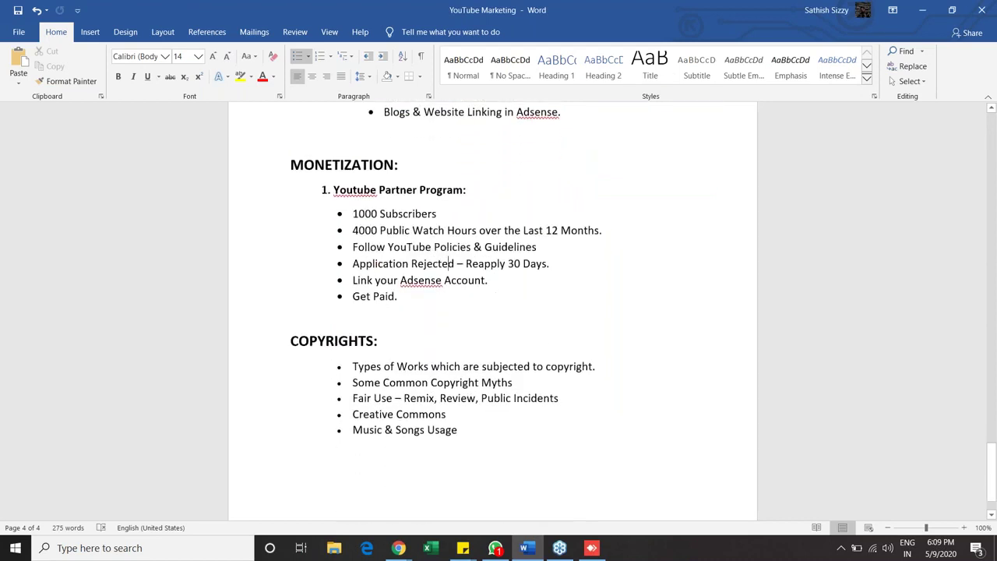
scroll(408, 271, down, 1)
click(408, 272)
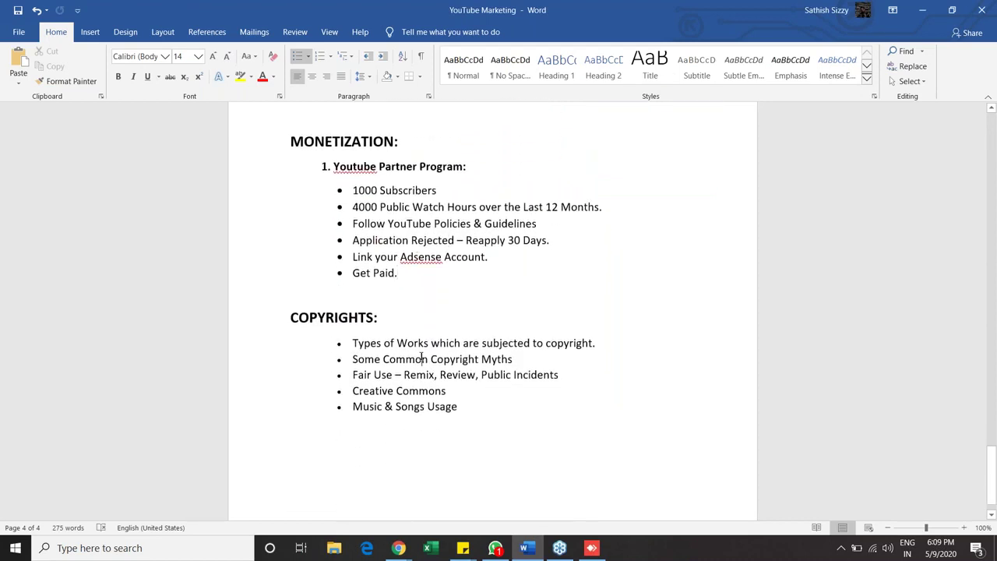
scroll(421, 358, down, 1)
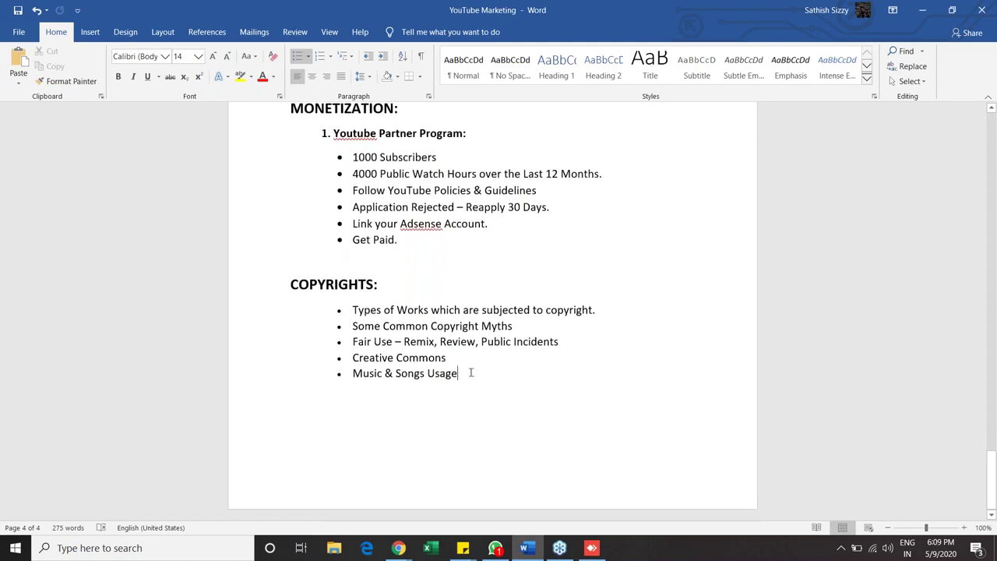
click(396, 284)
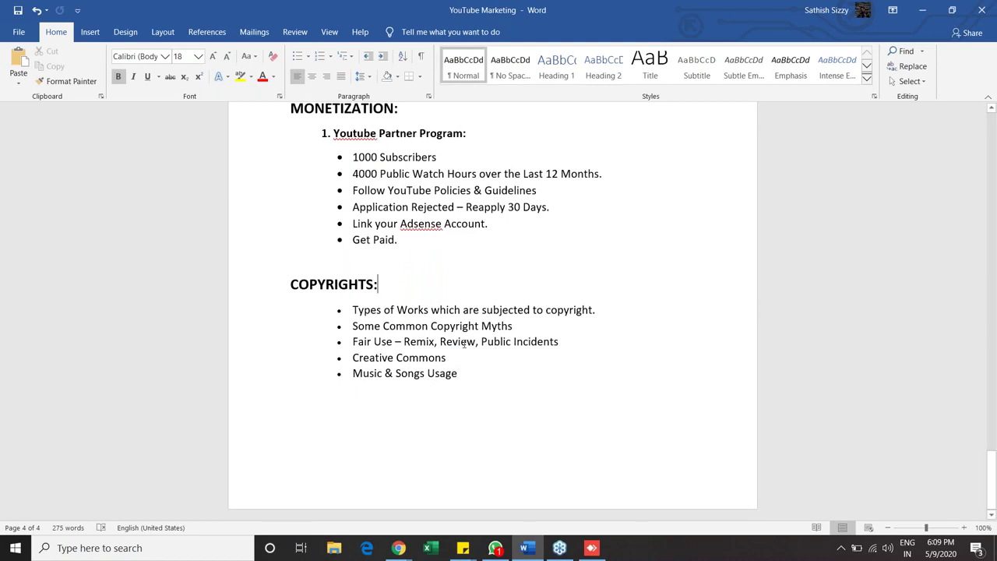
click(490, 375)
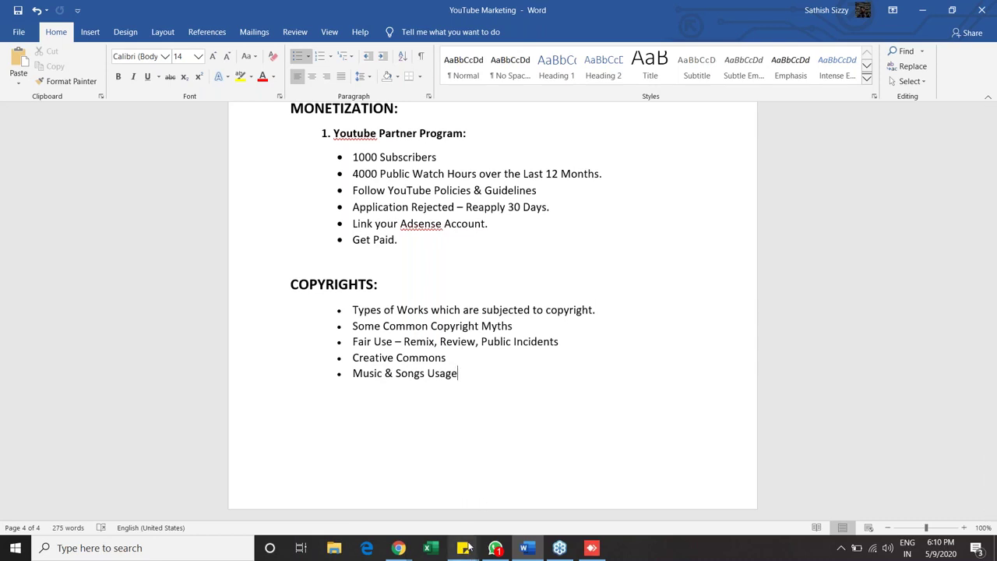
mouse_move(467, 548)
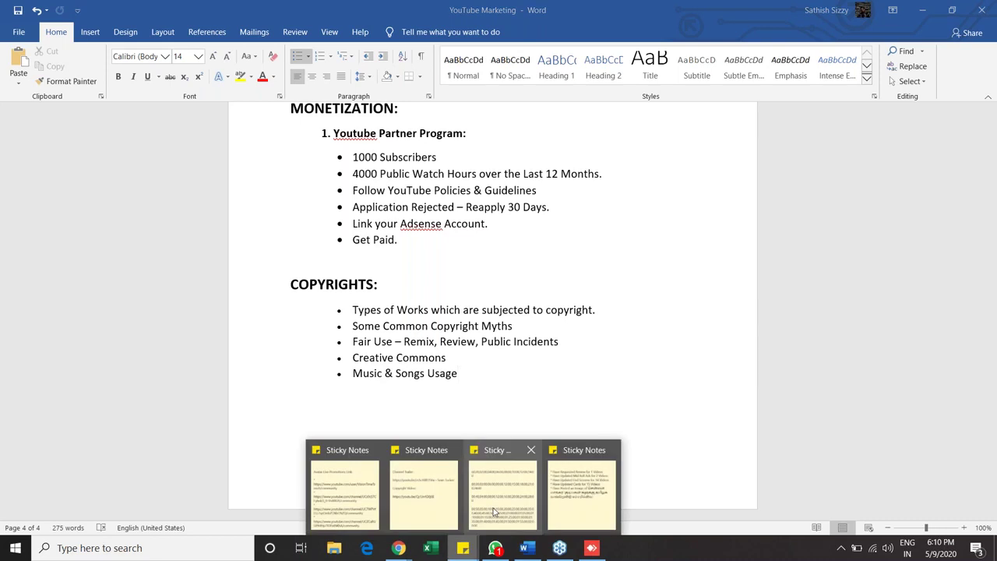
- Copy the Copyright Video URL from the Channel Trailer sticky note
mouse_move(480, 508)
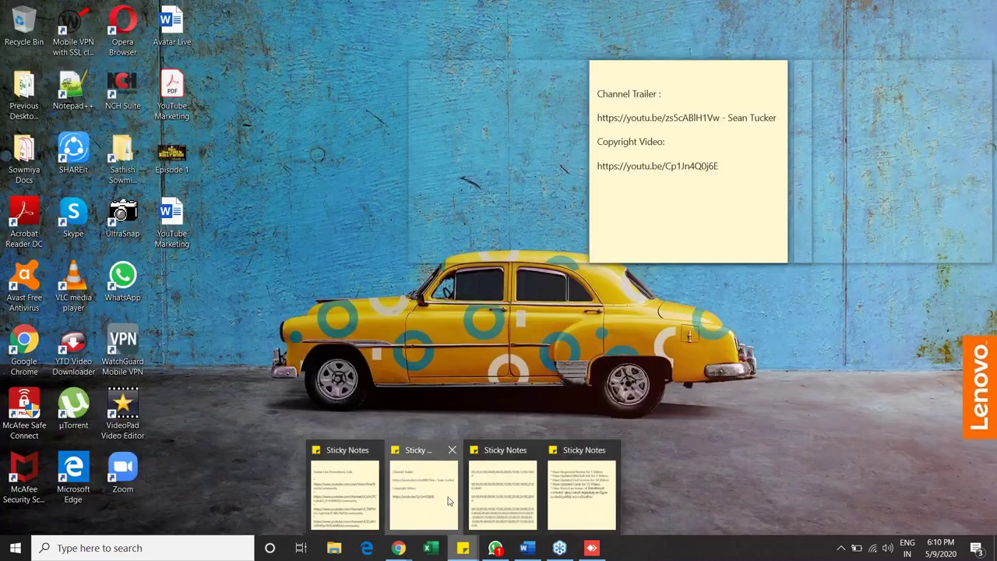
click(452, 495)
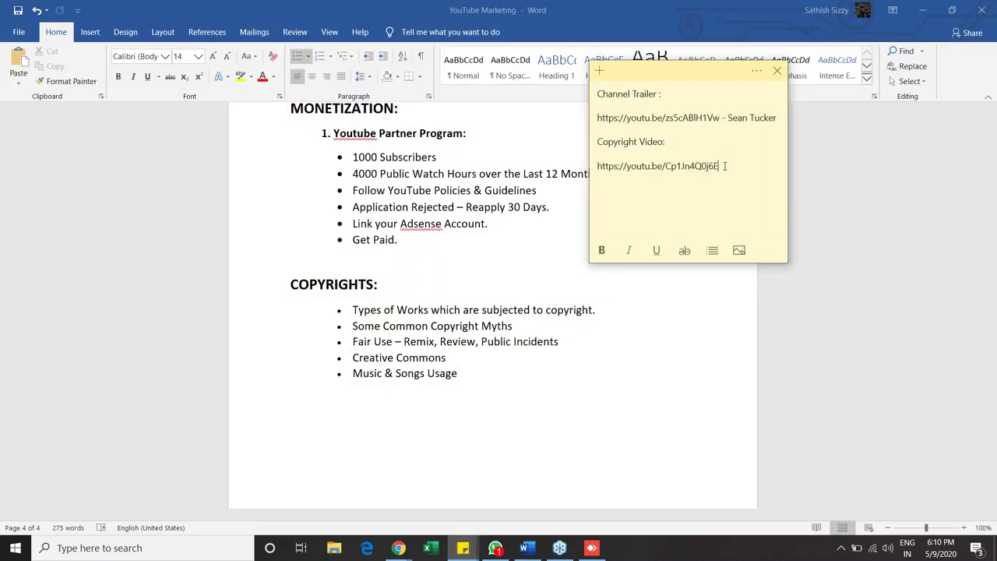
triple_click(597, 168)
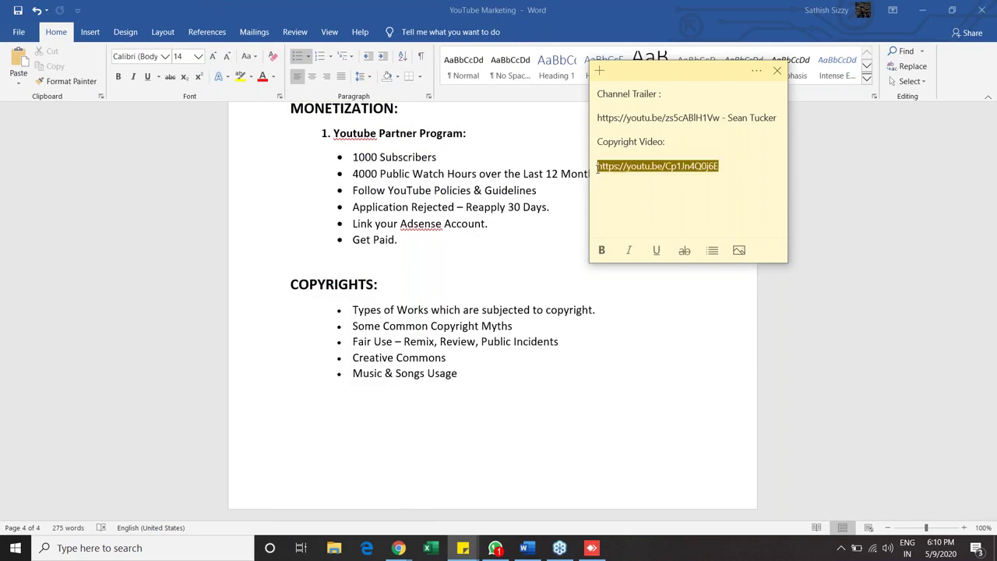
key(ctrl+c)
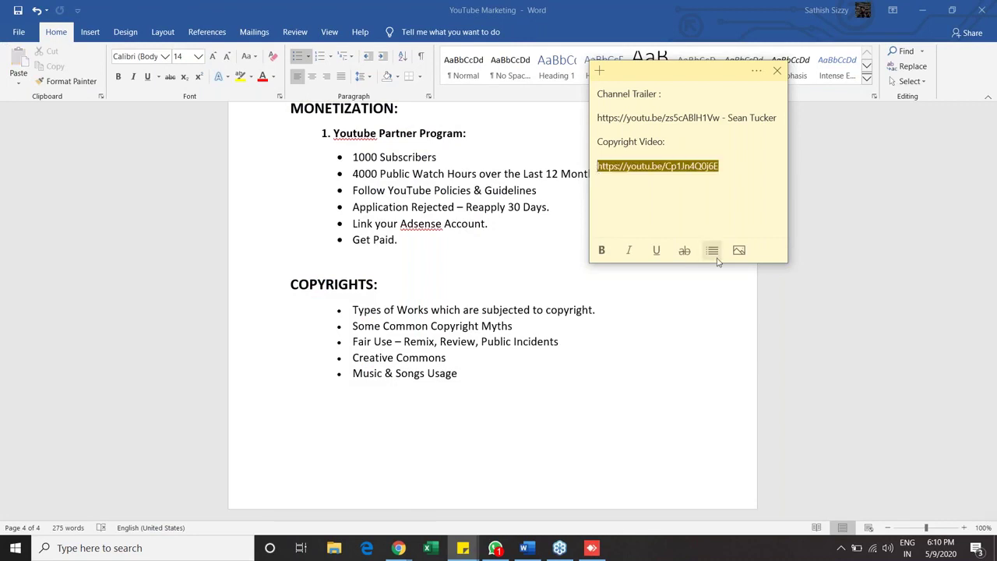
click(767, 295)
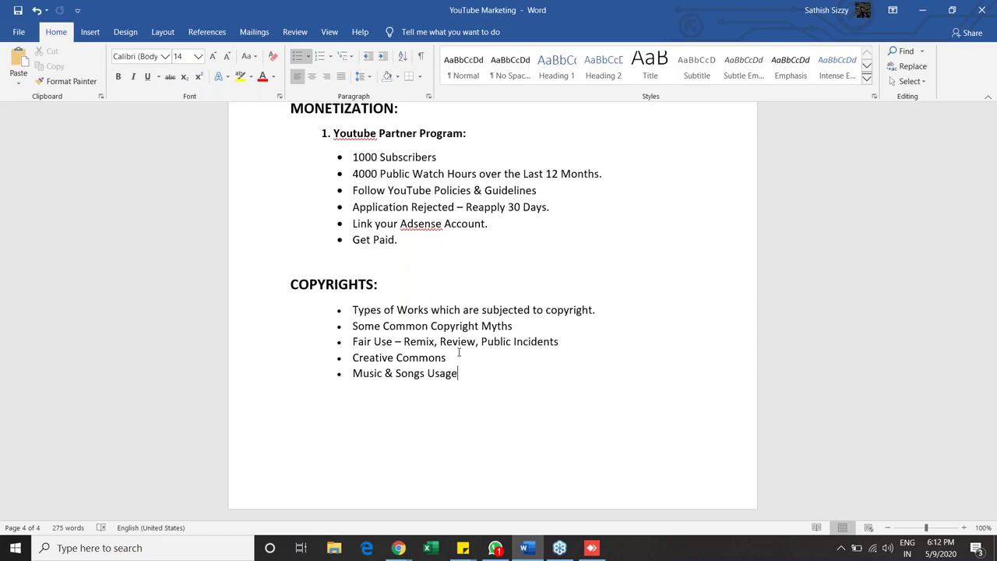
- Bring up the Alt+Tab window switcher from the Word outline
key(alt+Tab)
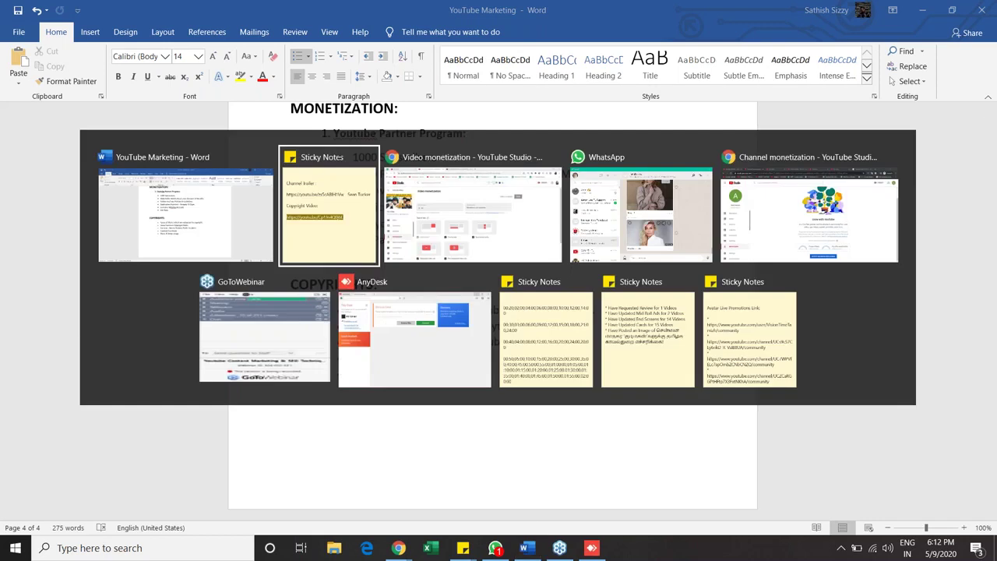
- Open youtube.com in a new browser tab
key(alt+Tab)
key(alt+Tab)
key(alt+Tab)
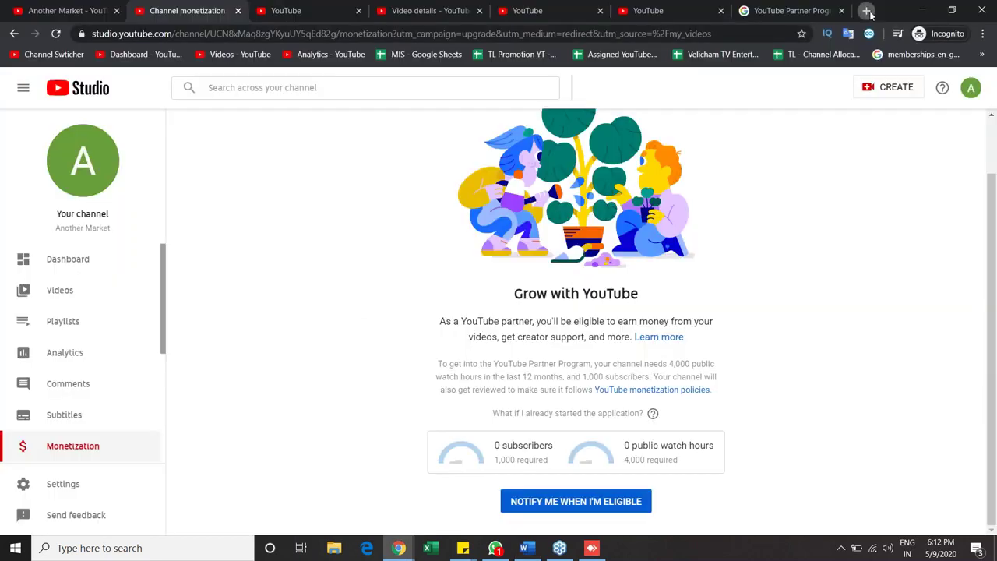
click(866, 11)
text(y)
key(Return)
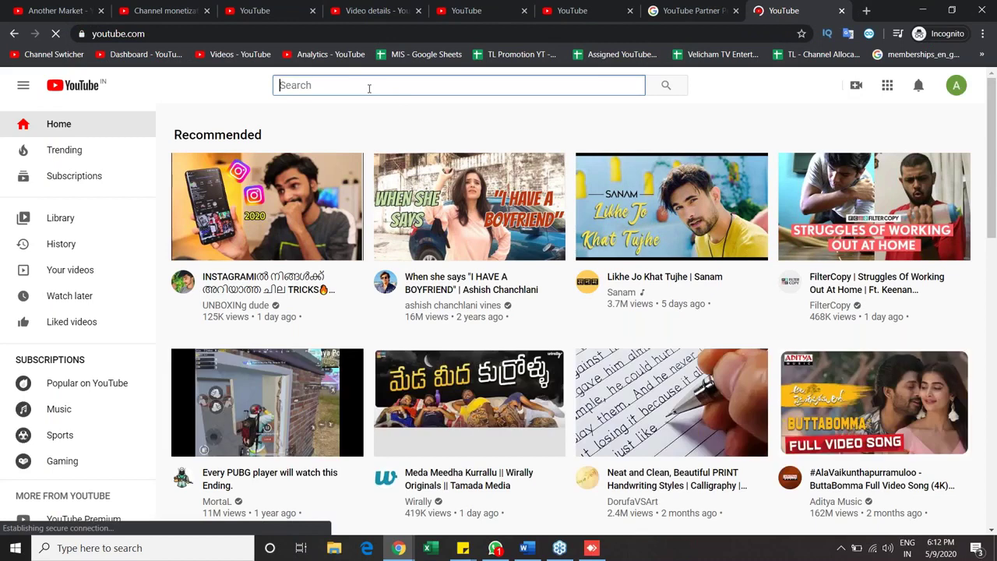
- Search YouTube for 'share market' and show the search filter options
text(Share Mar)
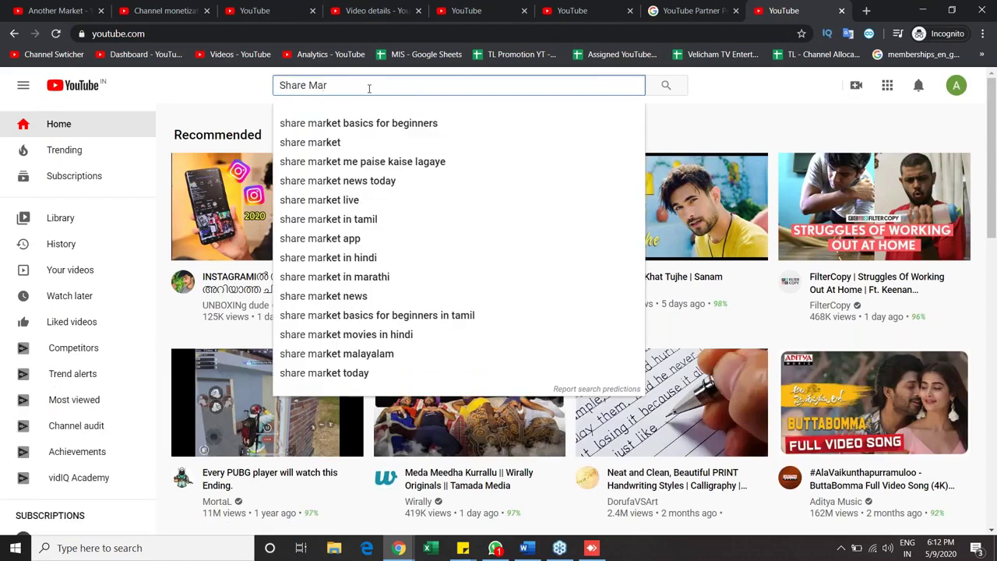
key(Down)
key(Down)
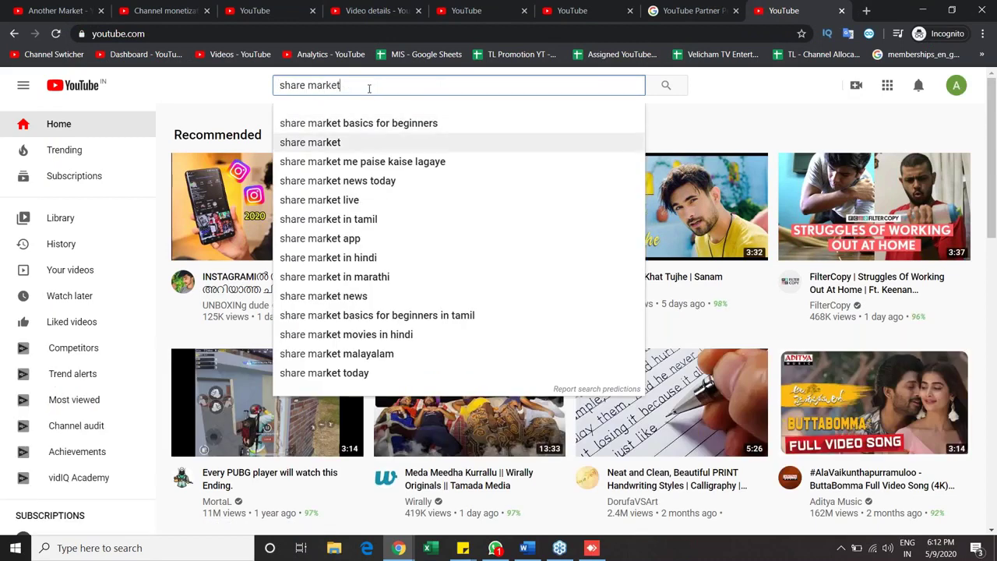
key(Return)
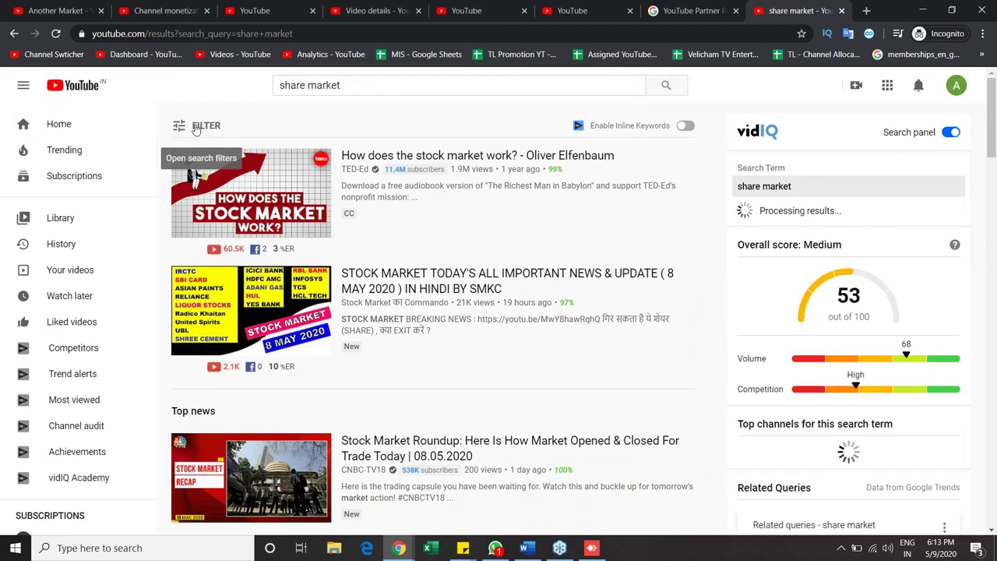
click(197, 129)
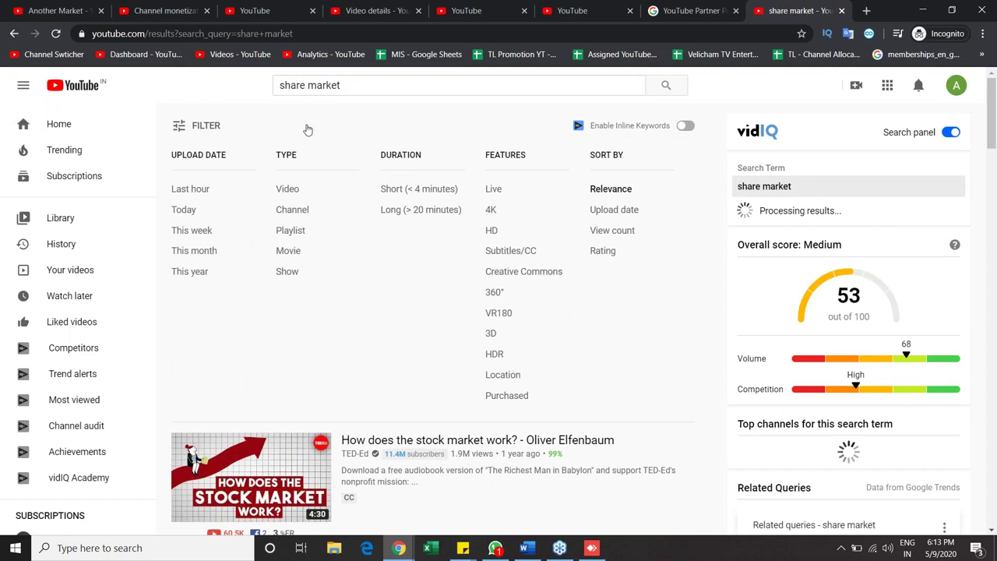
- Filter the 'share market' results to Creative Commons videos and browse the stock market clips
click(203, 130)
click(197, 126)
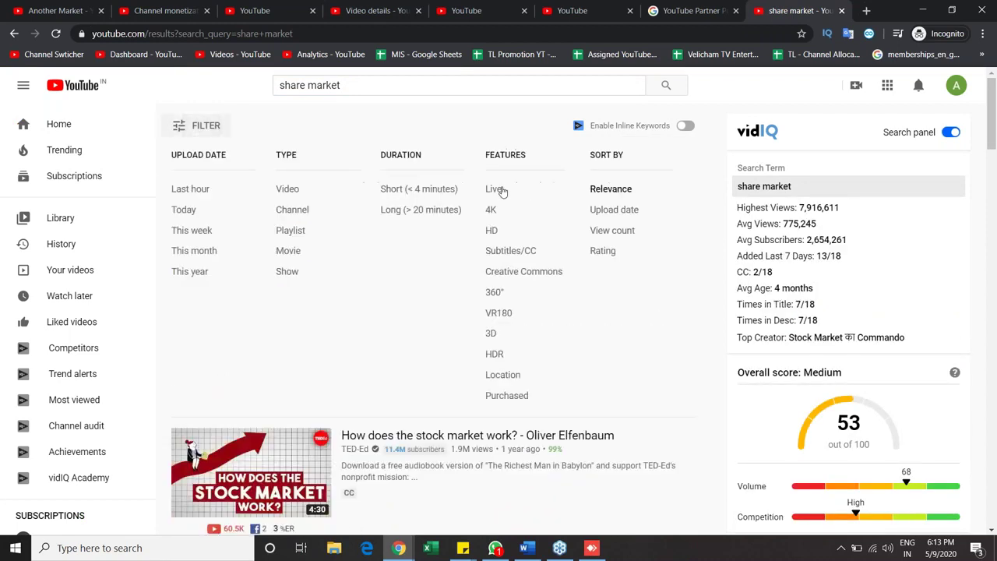
click(518, 273)
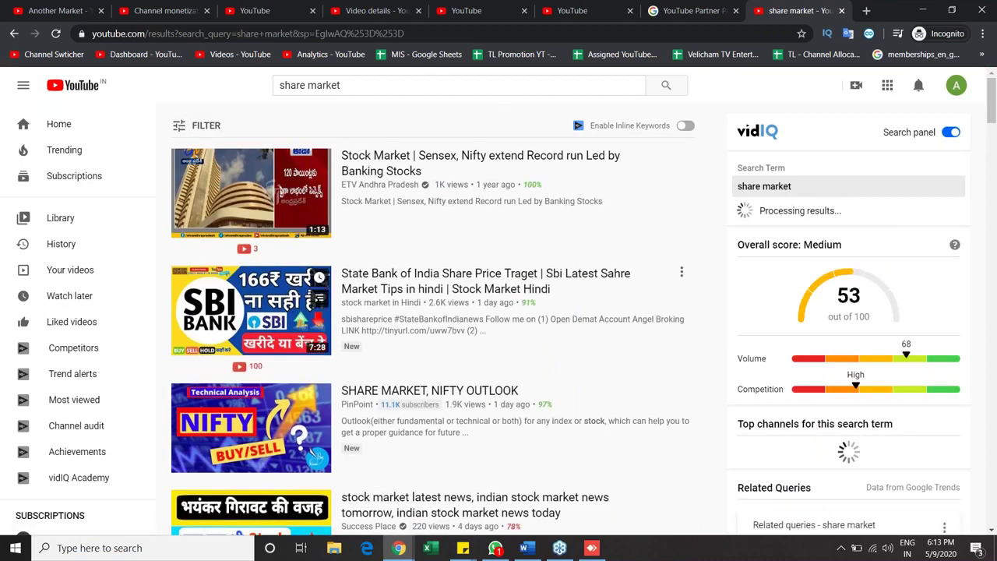
scroll(612, 285, down, 2)
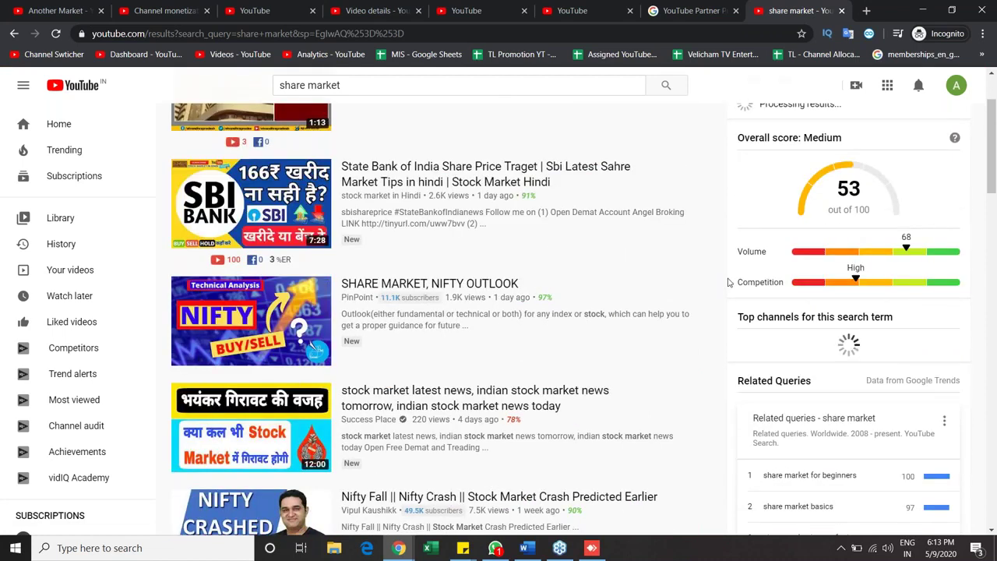
scroll(720, 282, down, 2)
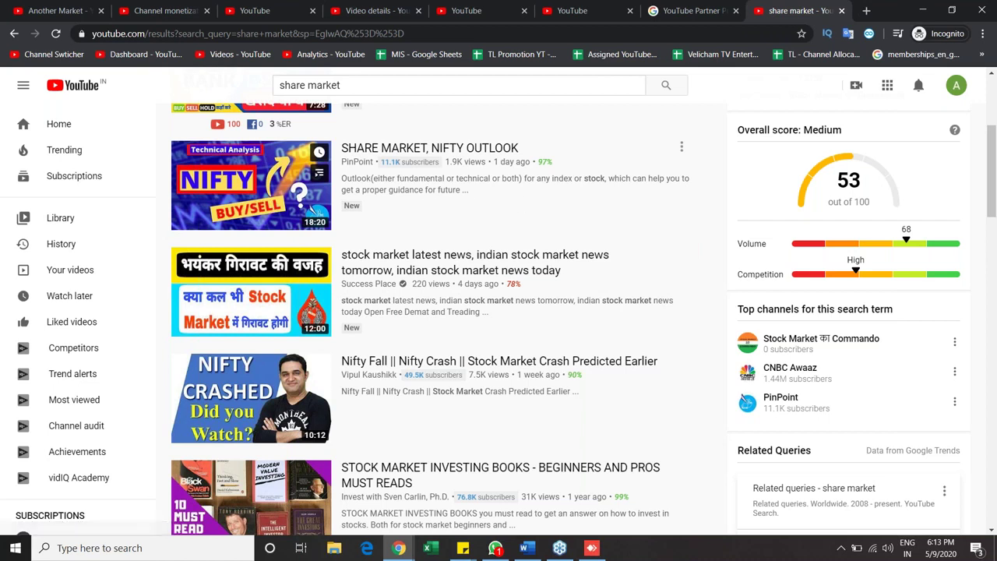
- Glance at the Word outline, then Google 'youtube free music' in the browser
key(alt+Tab)
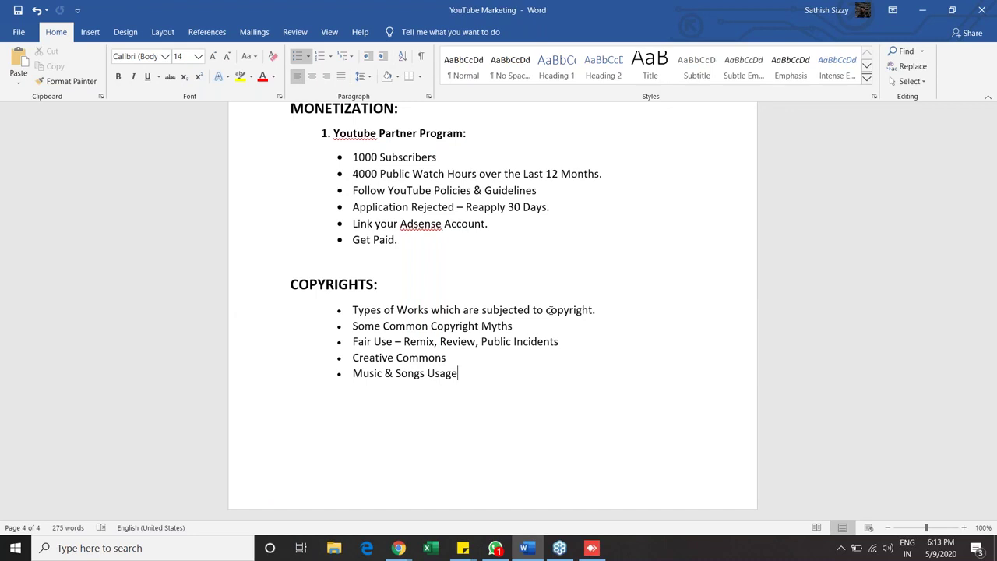
key(alt+Tab)
text(youtube free music)
key(Return)
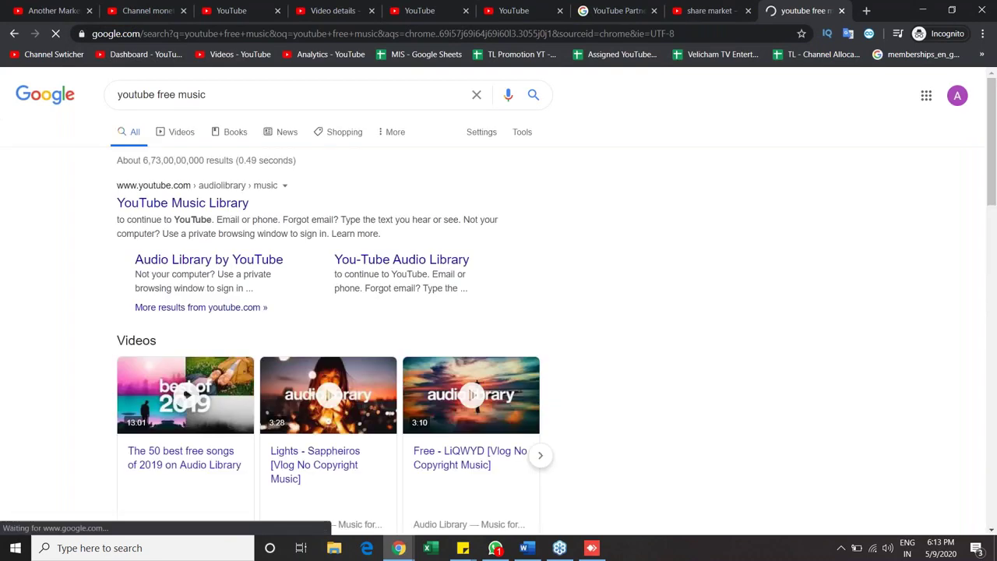
- Open the YouTube Music Library result, close the share market tab, and expand the Genre filter
click(195, 204)
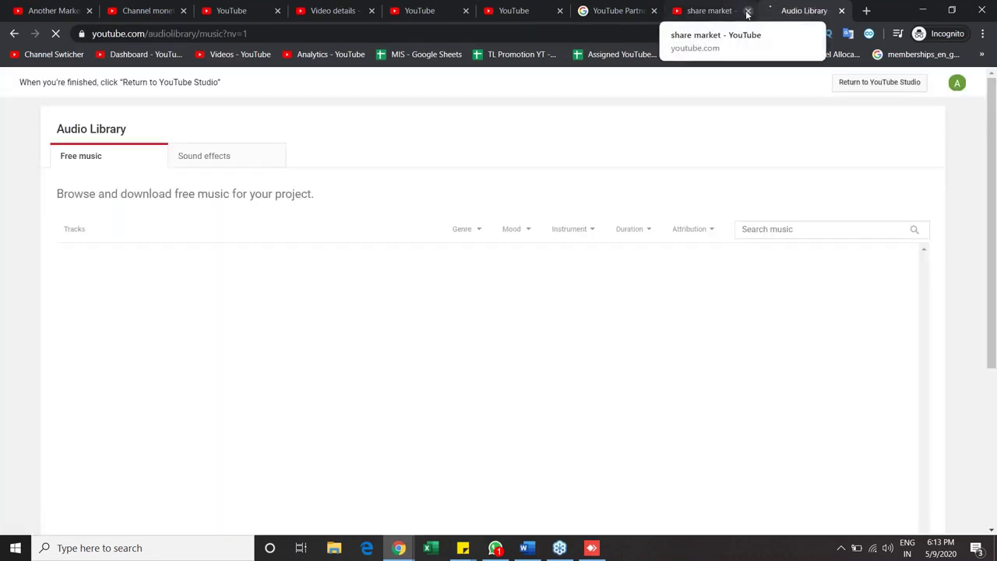
click(749, 11)
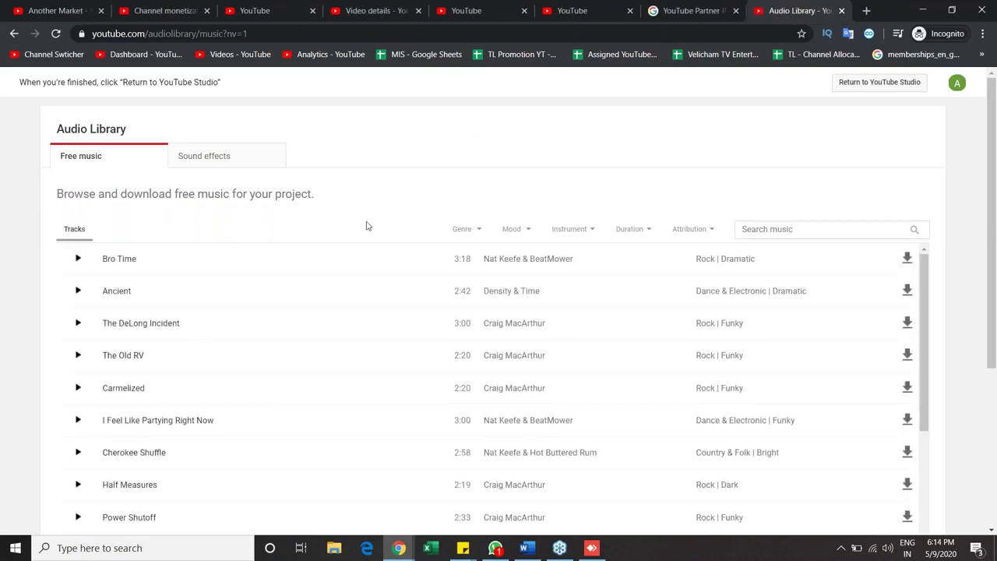
scroll(383, 408, down, 3)
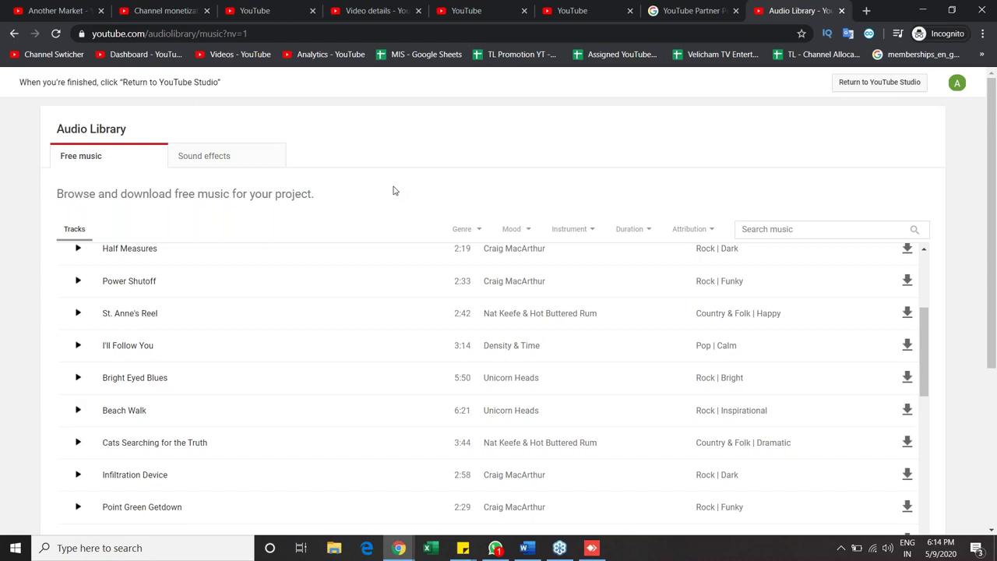
key(alt+Tab)
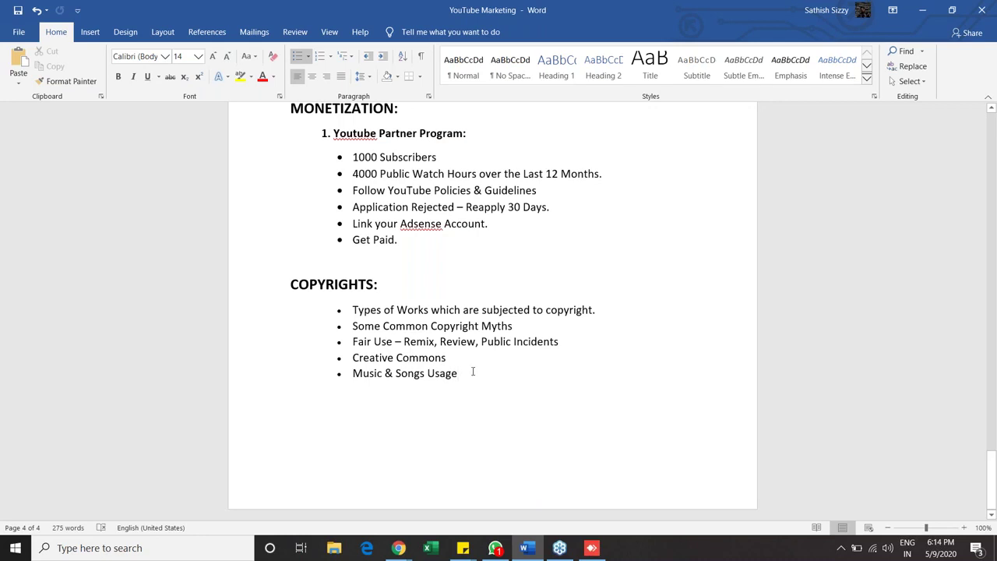
key(alt+Tab)
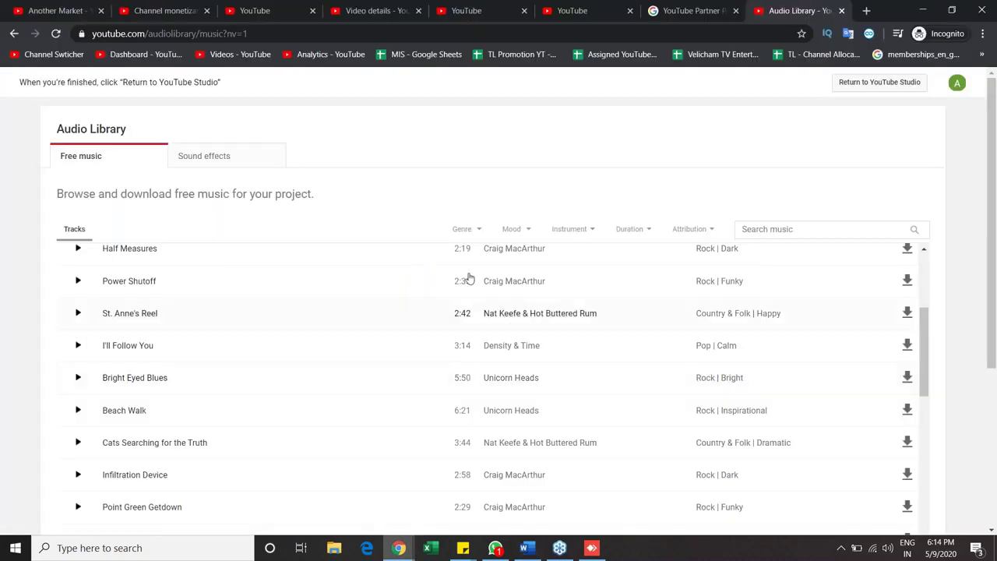
click(468, 229)
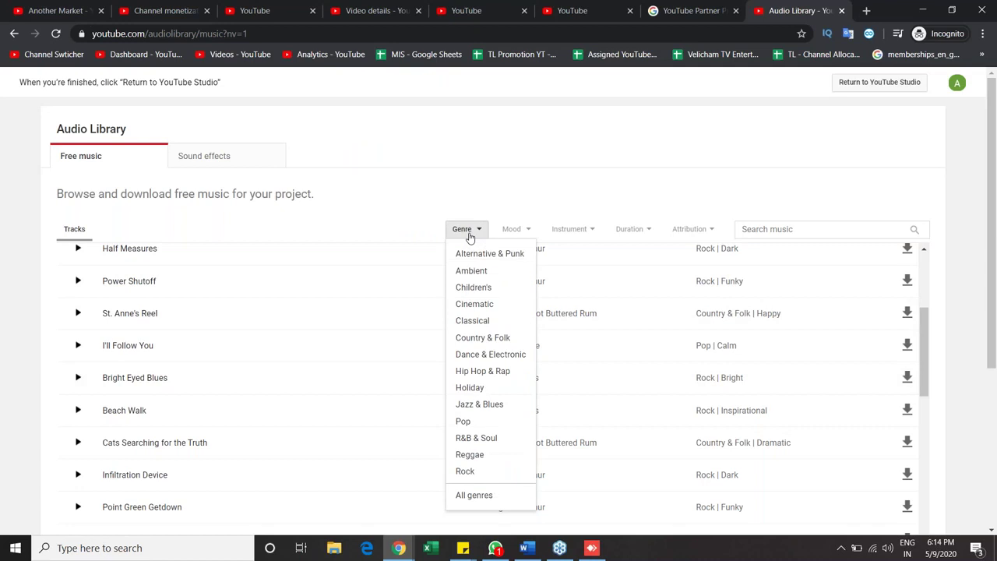
- Choose Children's as the genre, listing tracks like Robot Boogie and Toy Piano
click(480, 287)
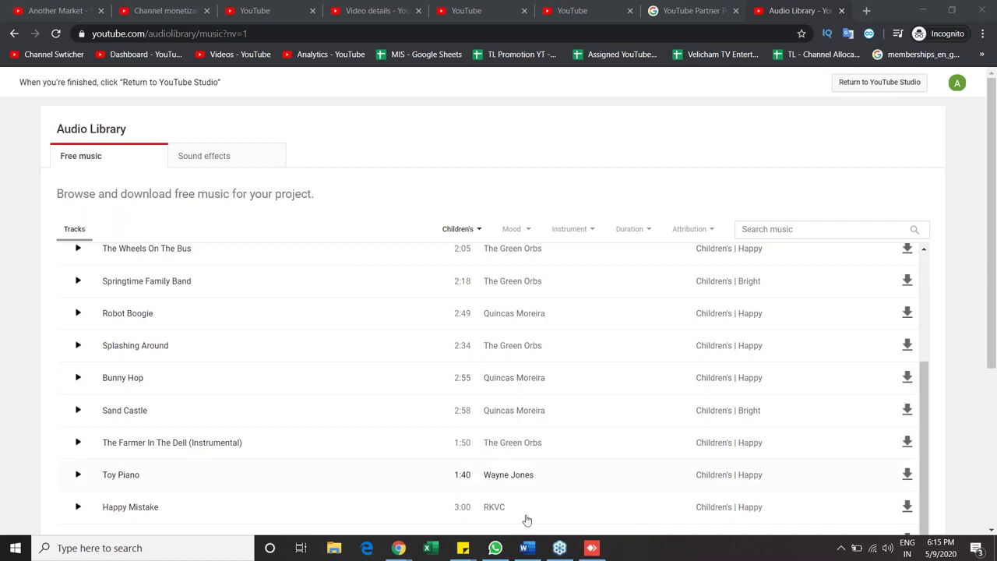
- Return to the Word outline and scroll to its Monetization and Copyrights sections
click(540, 549)
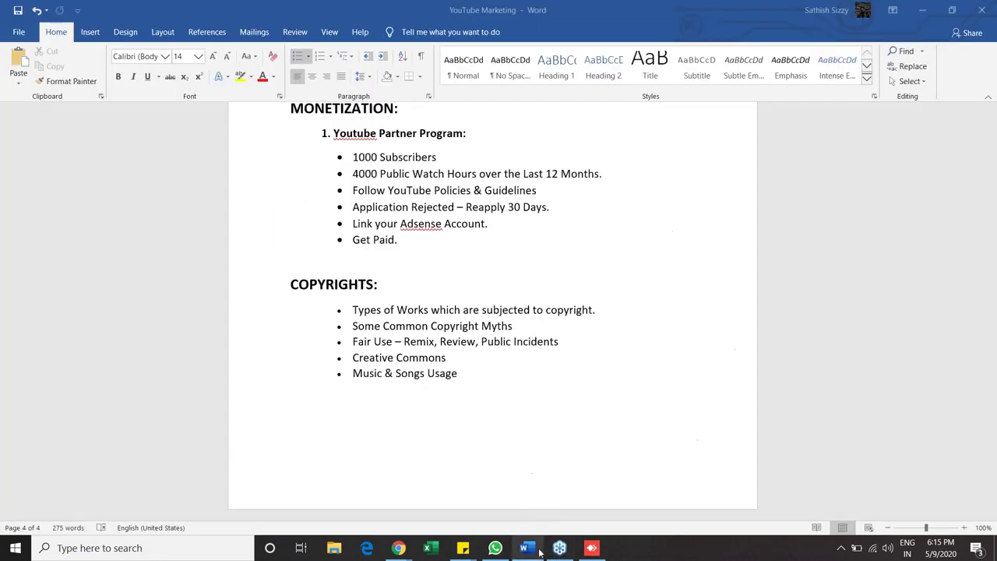
scroll(525, 307, up, 15)
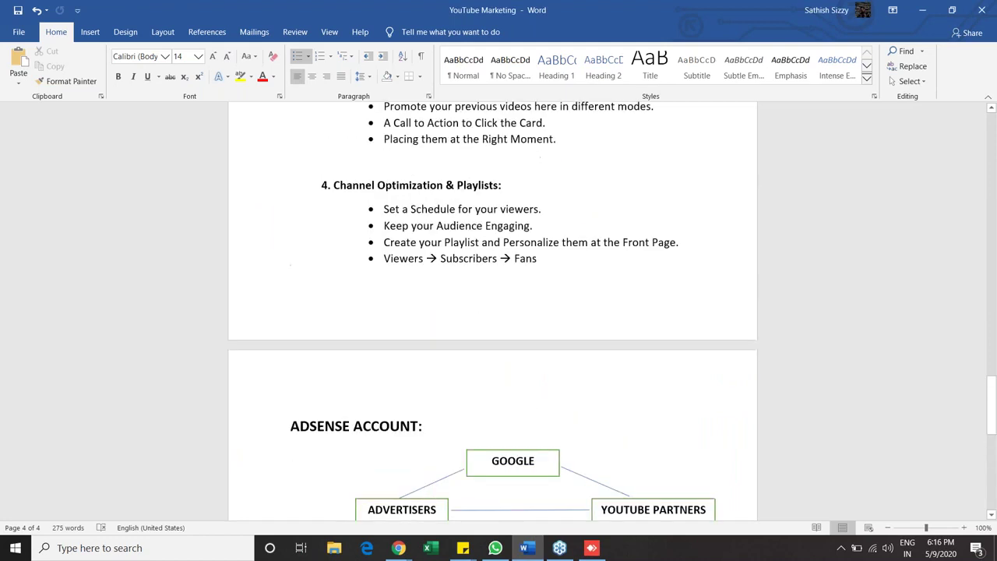
scroll(591, 446, up, 10)
scroll(592, 446, down, 20)
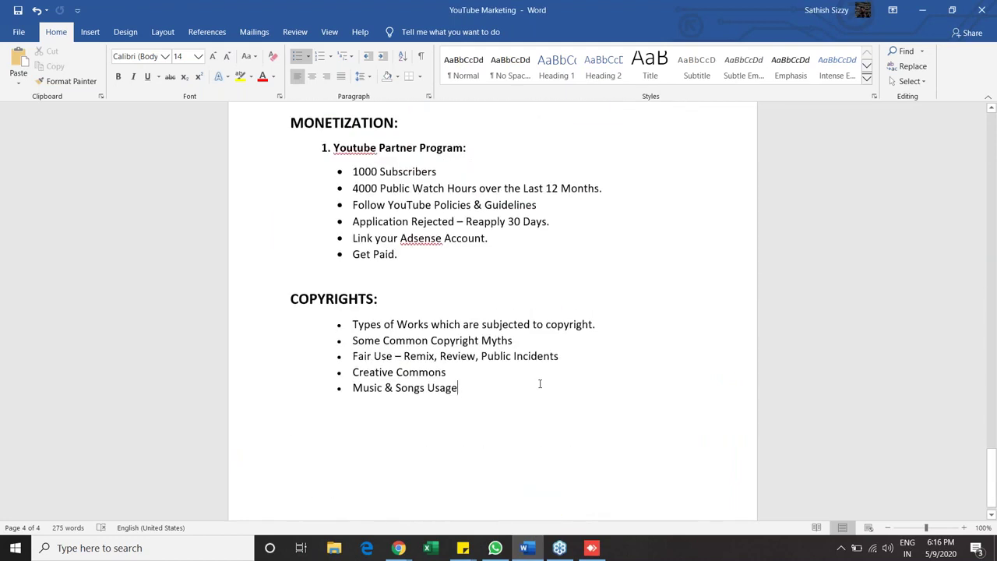